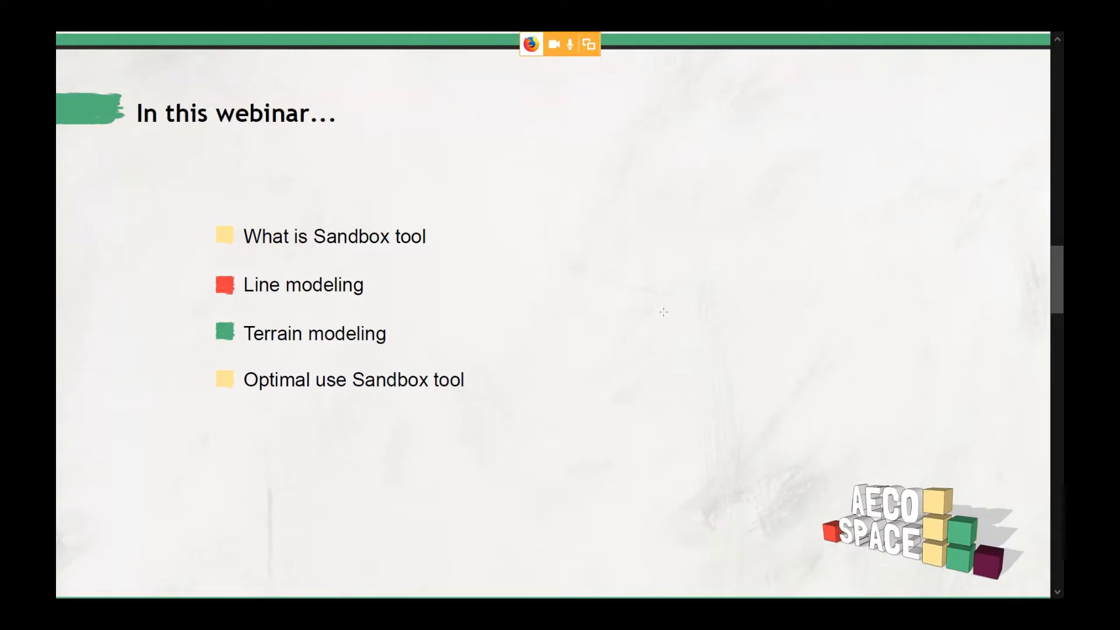
# Step: Switch from the presentation to the Work model in SketchUp
pyautogui.hotkey('alt', 'Tab')
pyautogui.hotkey('alt', 'Tab')
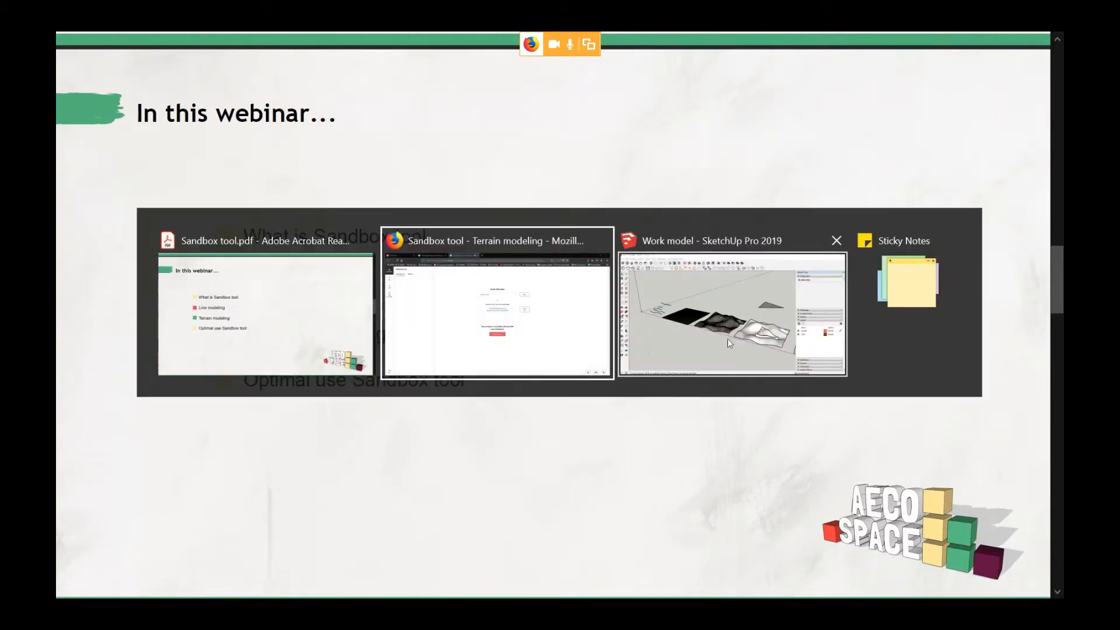
pyautogui.click(729, 317)
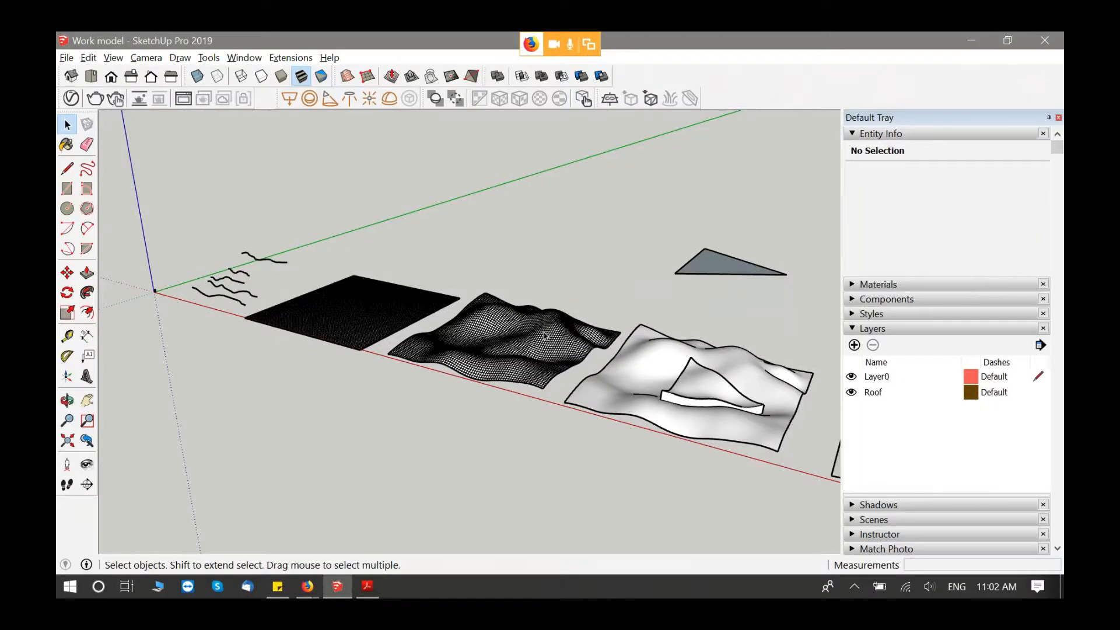
# Step: Examine the separate contour curves near the origin, selecting them one by one and viewing them from several angles
pyautogui.moveTo(545, 336)
pyautogui.mouseDown(button='middle')
pyautogui.moveTo(800, 365)
pyautogui.moveTo(560, 395)
pyautogui.moveTo(651, 397)
pyautogui.moveTo(199, 394)
pyautogui.mouseUp(button='middle')
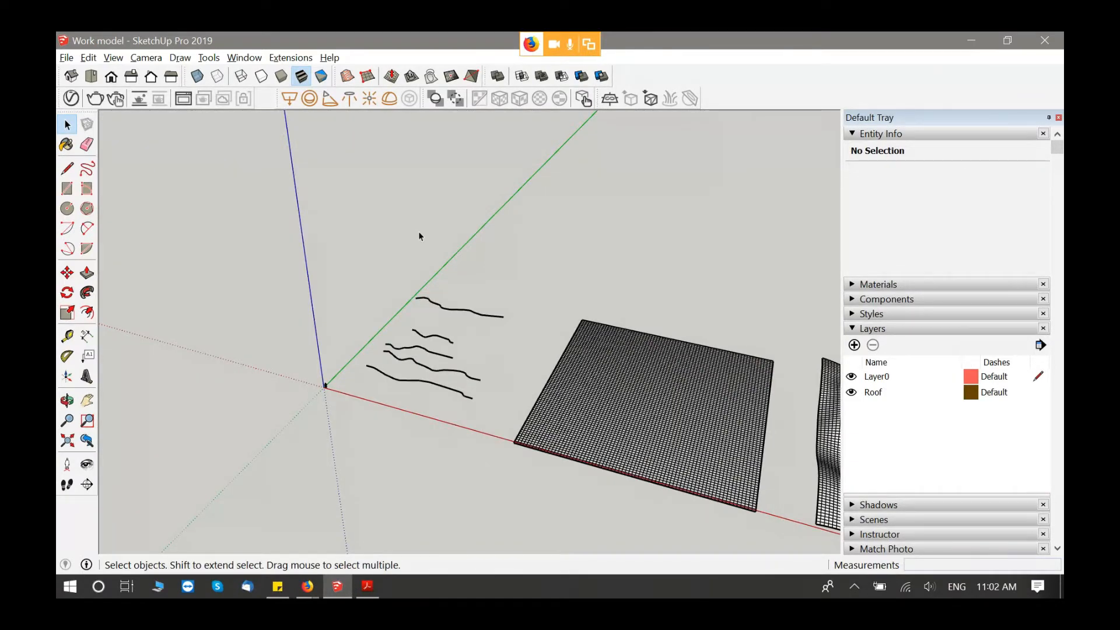
pyautogui.scroll(-5, 418, 231)
pyautogui.scroll(-3, 438, 470)
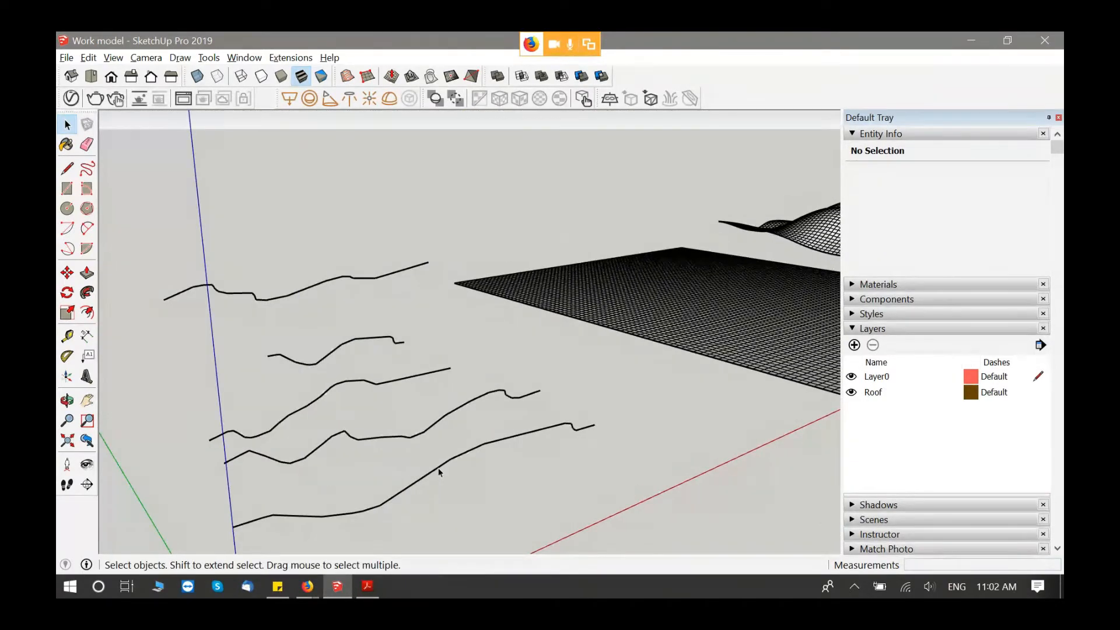
pyautogui.click(424, 434)
pyautogui.click(394, 382)
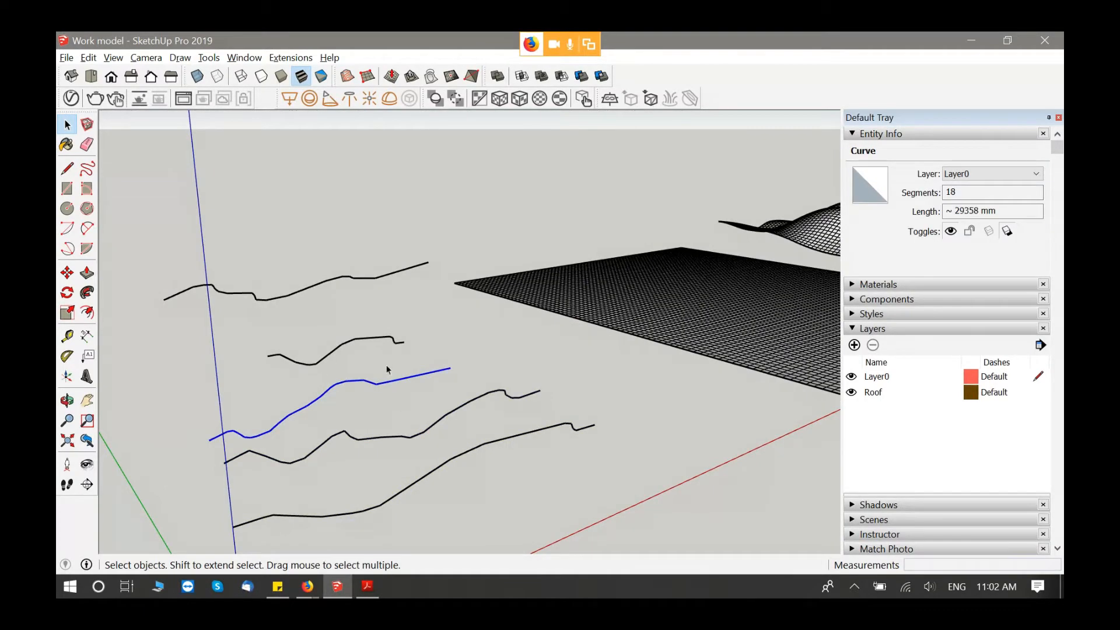
pyautogui.click(368, 338)
pyautogui.click(361, 280)
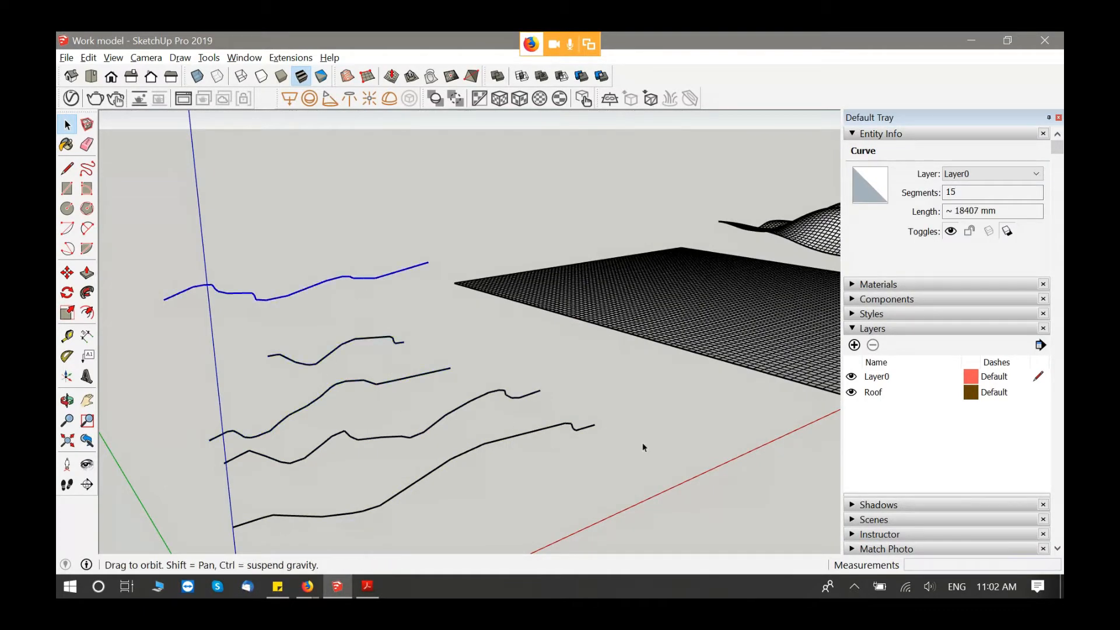
pyautogui.moveTo(645, 450); pyautogui.dragTo(234, 477, button='middle')
pyautogui.scroll(-2, 442, 421)
pyautogui.moveTo(443, 421); pyautogui.dragTo(442, 454, button='middle')
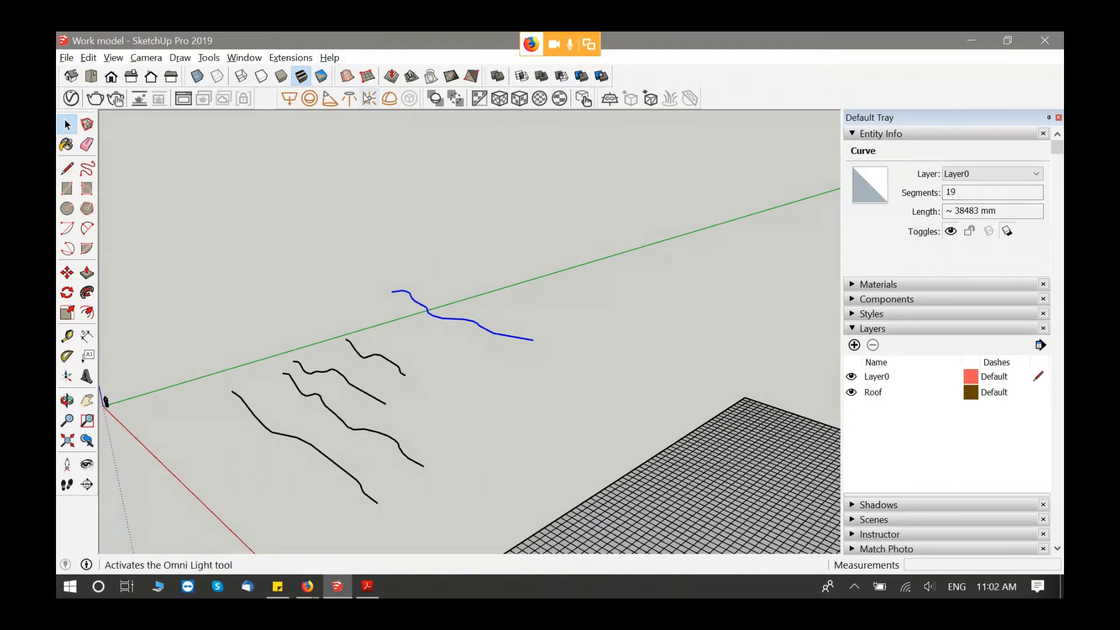
# Step: Float the Sandbox tools over the model, select all five contour curves and generate a terrain From Contours
pyautogui.moveTo(334, 73); pyautogui.dragTo(657, 169)
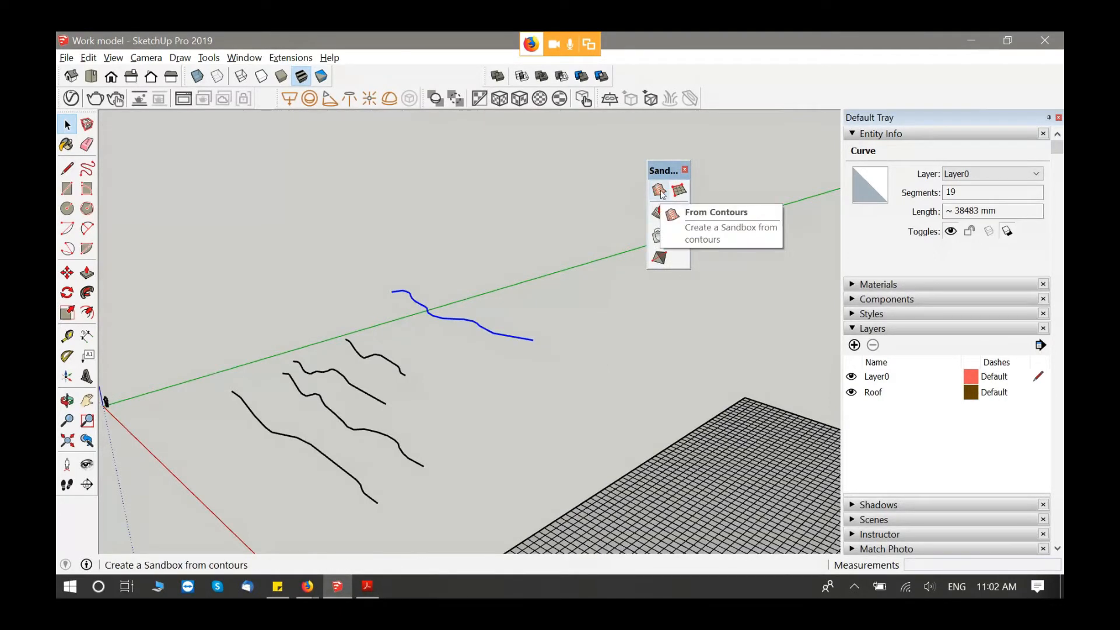
pyautogui.click(435, 366)
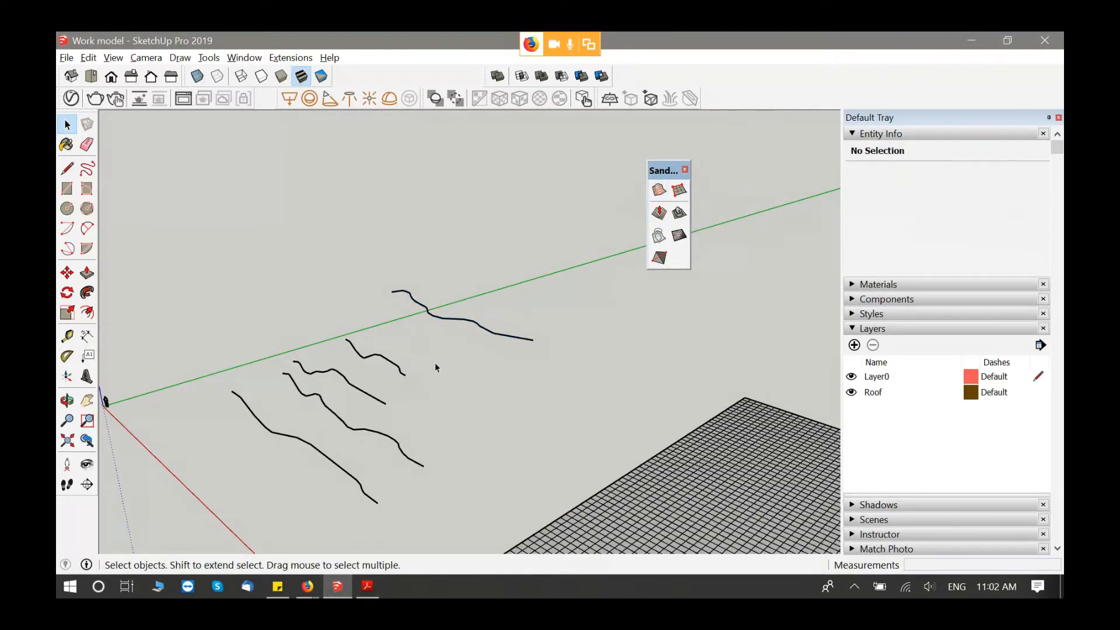
pyautogui.moveTo(436, 367); pyautogui.dragTo(339, 382, button='middle')
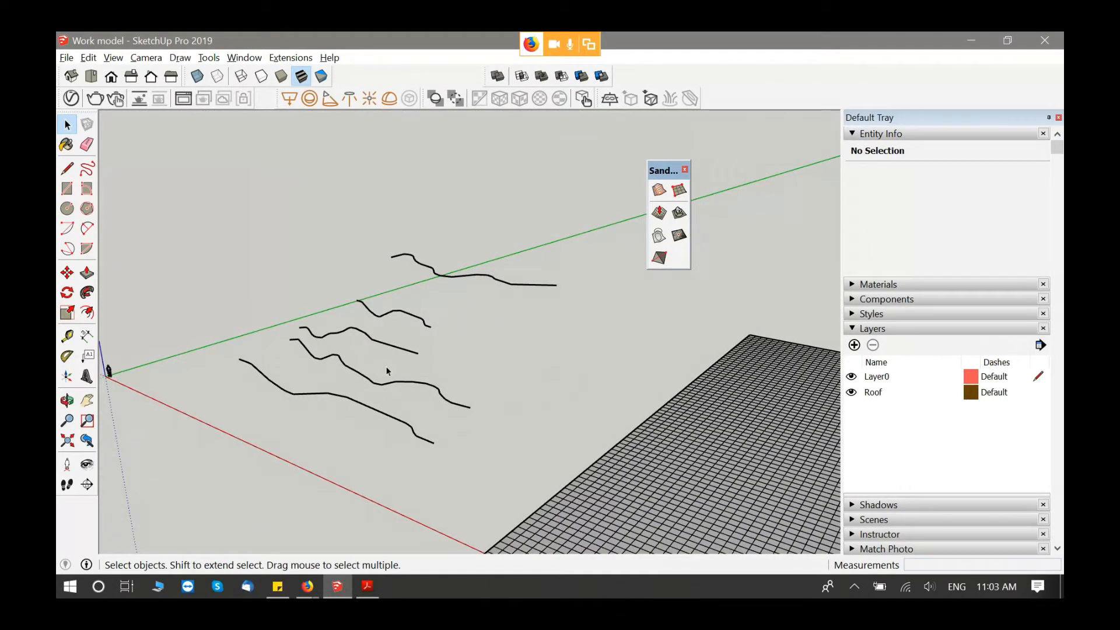
pyautogui.moveTo(387, 372); pyautogui.dragTo(461, 408, button='middle')
pyautogui.click(473, 417)
pyautogui.moveTo(562, 435); pyautogui.dragTo(577, 467, button='middle')
pyautogui.moveTo(575, 430); pyautogui.dragTo(172, 143)
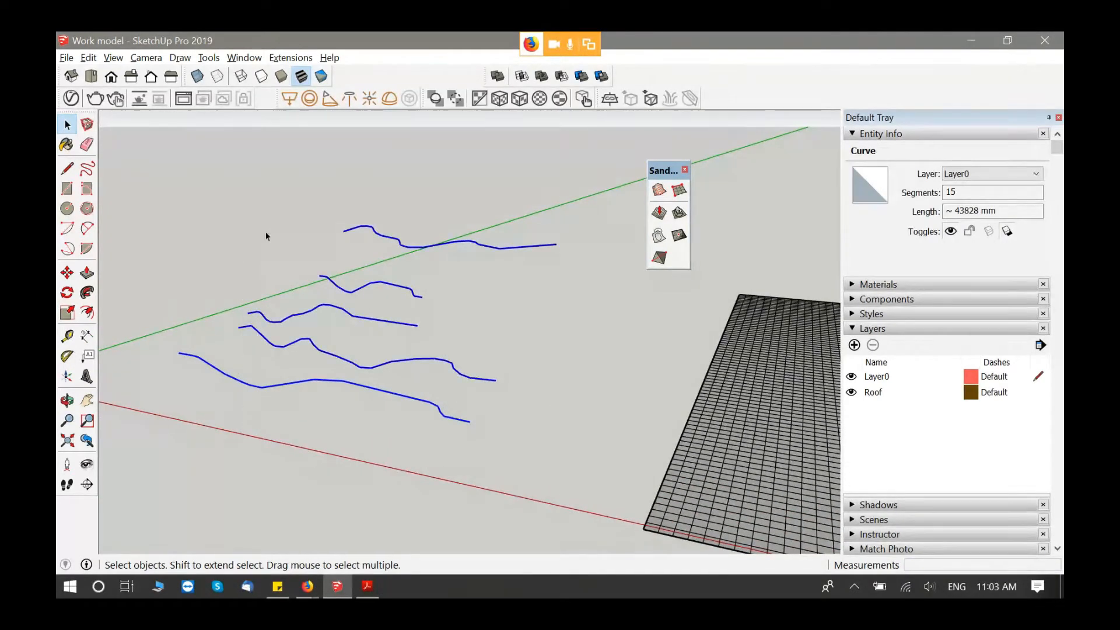
pyautogui.click(659, 190)
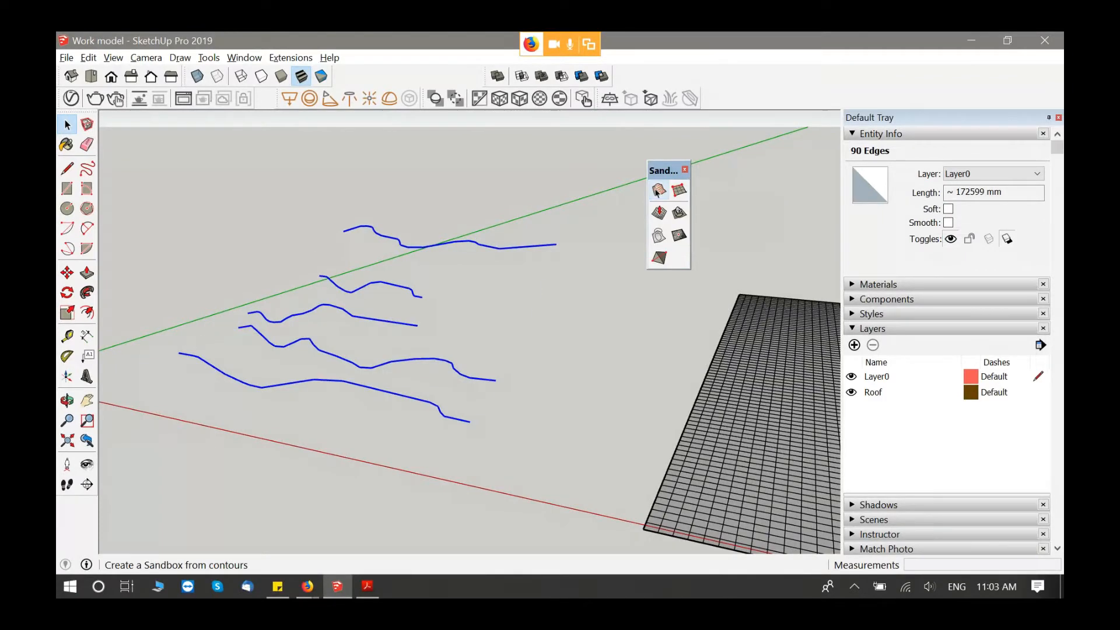
# Step: Move the generated terrain group away from its source contour curves to clear ground beyond them, and clear the selection
pyautogui.scroll(3, 440, 314)
pyautogui.moveTo(402, 327); pyautogui.dragTo(382, 304, button='middle')
pyautogui.scroll(3, 433, 370)
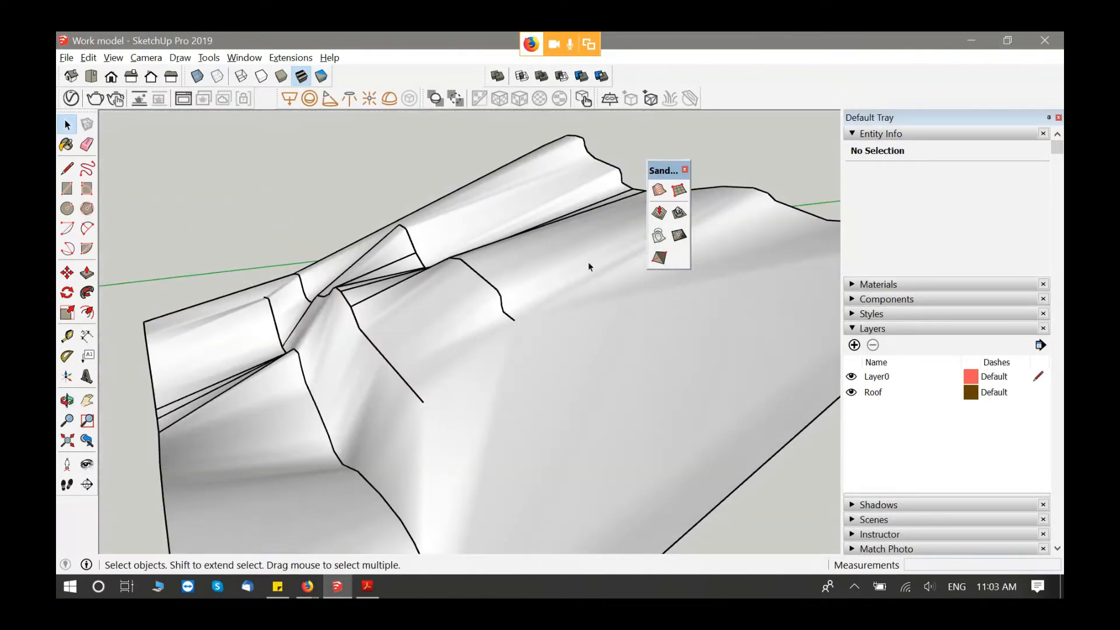
pyautogui.moveTo(509, 349); pyautogui.dragTo(478, 350, button='middle')
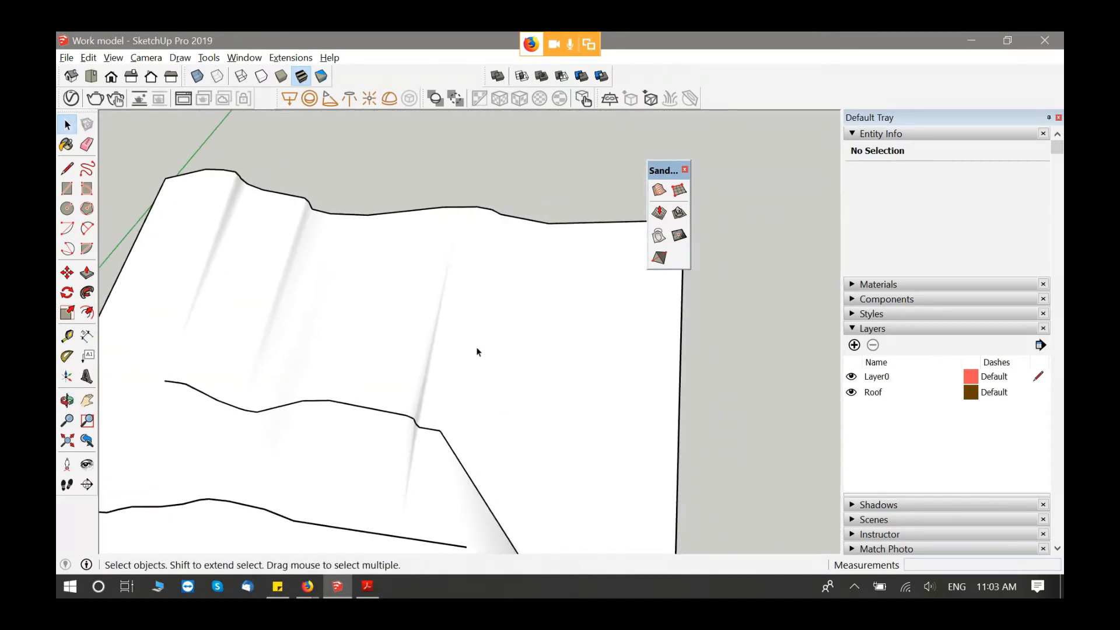
pyautogui.scroll(-3, 532, 393)
pyautogui.moveTo(533, 392); pyautogui.dragTo(460, 298, button='middle')
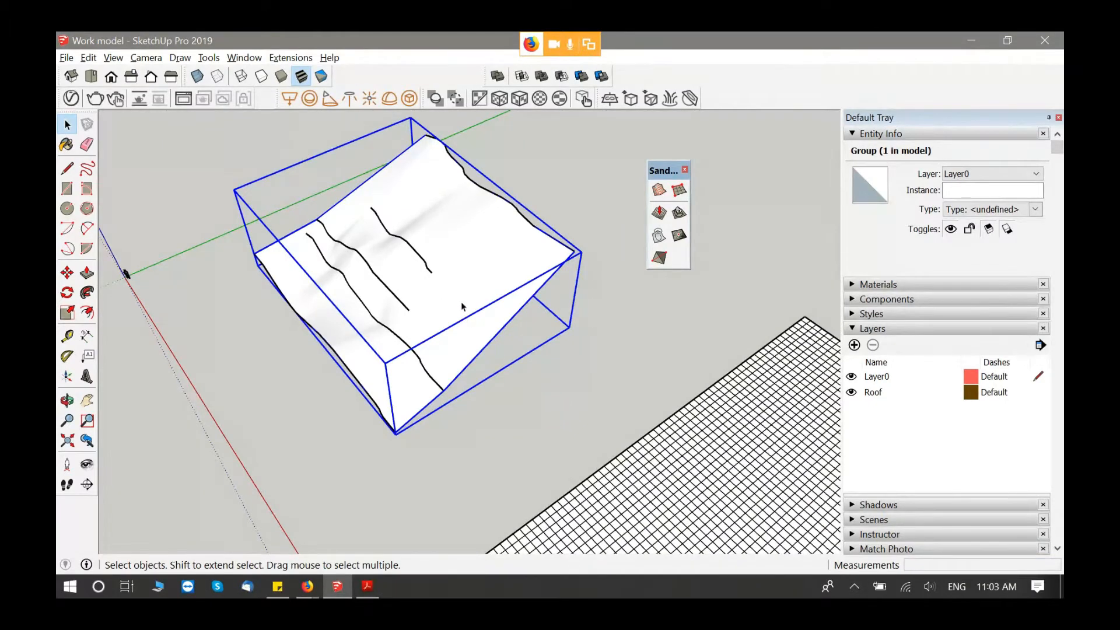
pyautogui.press('m')
pyautogui.click(444, 303)
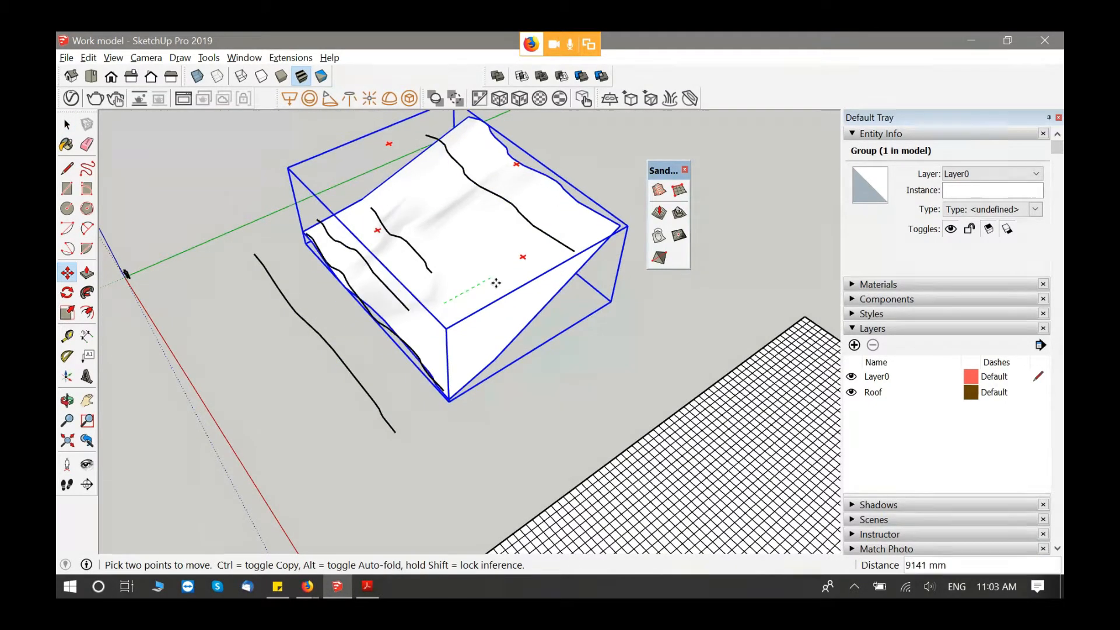
pyautogui.moveTo(498, 282); pyautogui.dragTo(588, 282, button='middle')
pyautogui.click(498, 297)
pyautogui.press('space')
pyautogui.hotkey('ctrl', 't')
pyautogui.scroll(-3, 551, 347)
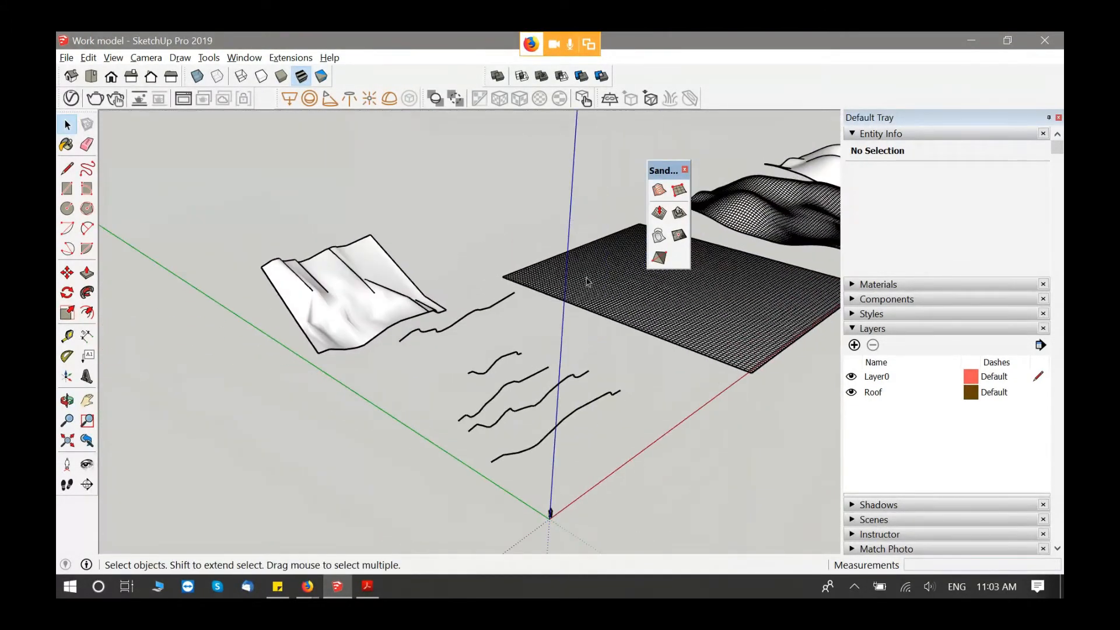
# Step: Move the Sandbox tools clear of the model and start a From Scratch sandbox with 1000 mm grid spacing
pyautogui.moveTo(664, 169); pyautogui.dragTo(162, 155)
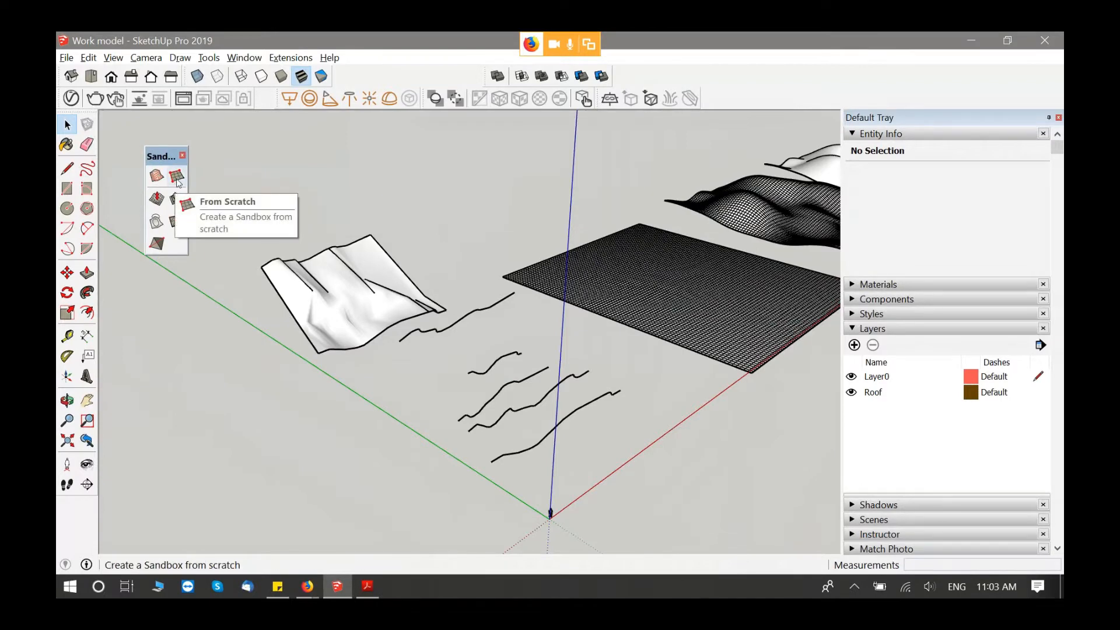
pyautogui.moveTo(470, 268); pyautogui.dragTo(350, 327, button='middle')
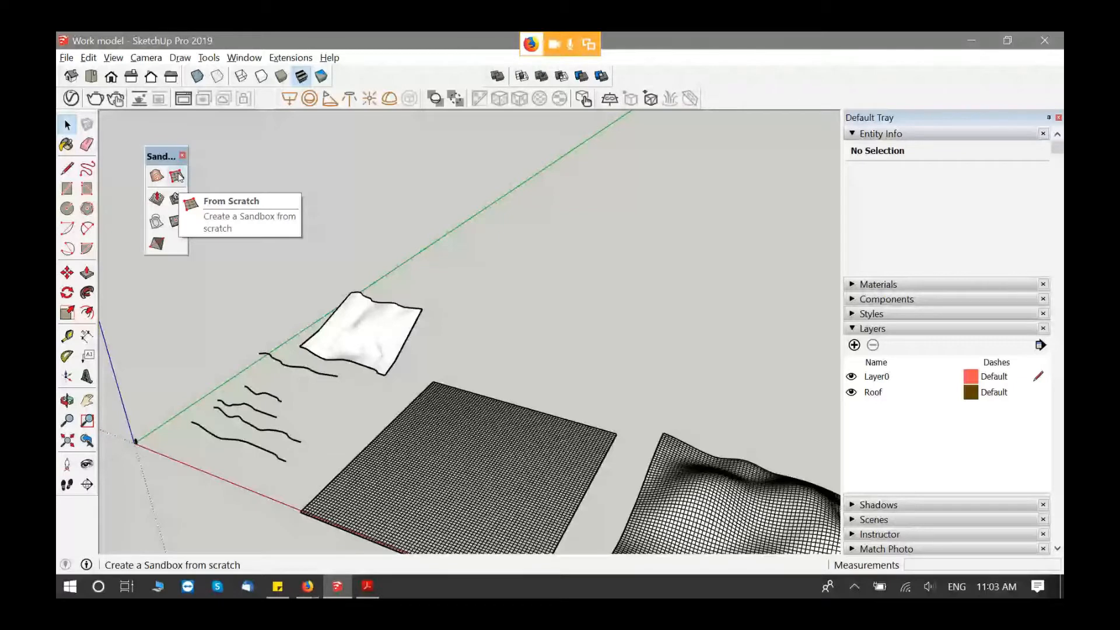
pyautogui.click(178, 176)
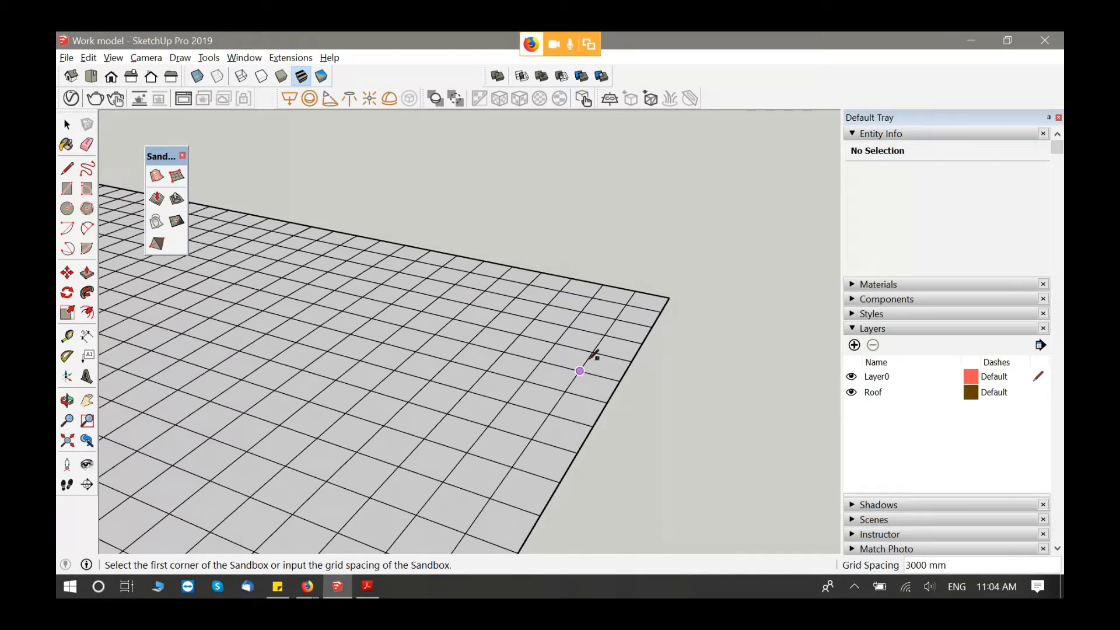
pyautogui.scroll(-5, 593, 354)
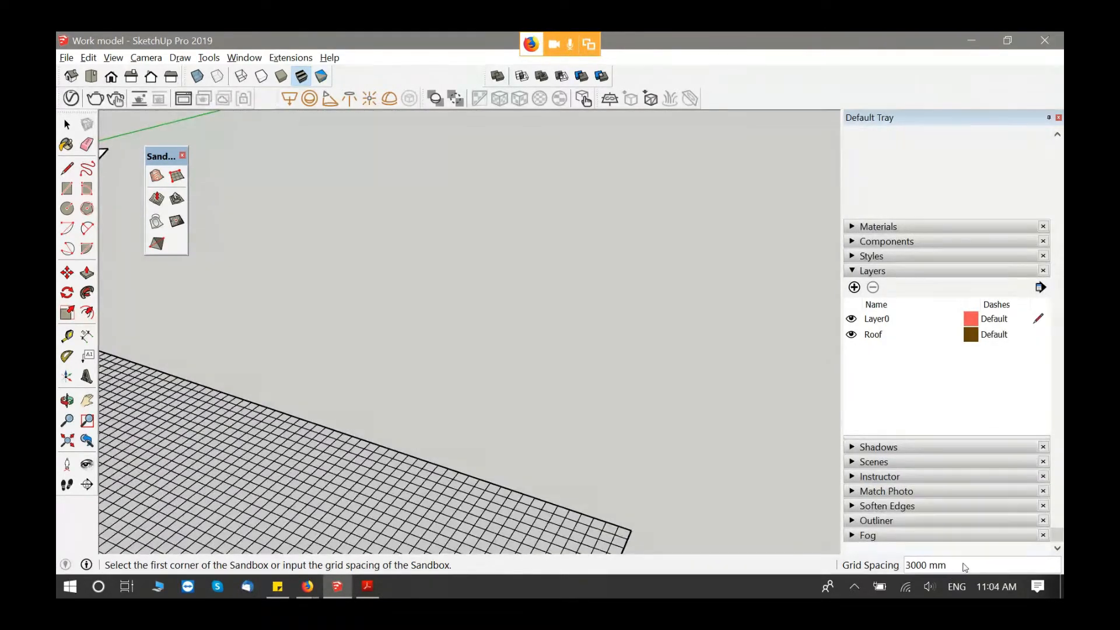
pyautogui.write('1000')
pyautogui.press('Return')
# Step: Draw a rectangular From Scratch grid on the empty ground beside the contour terrain, about 81 m deep along the green axis
pyautogui.scroll(5, 605, 340)
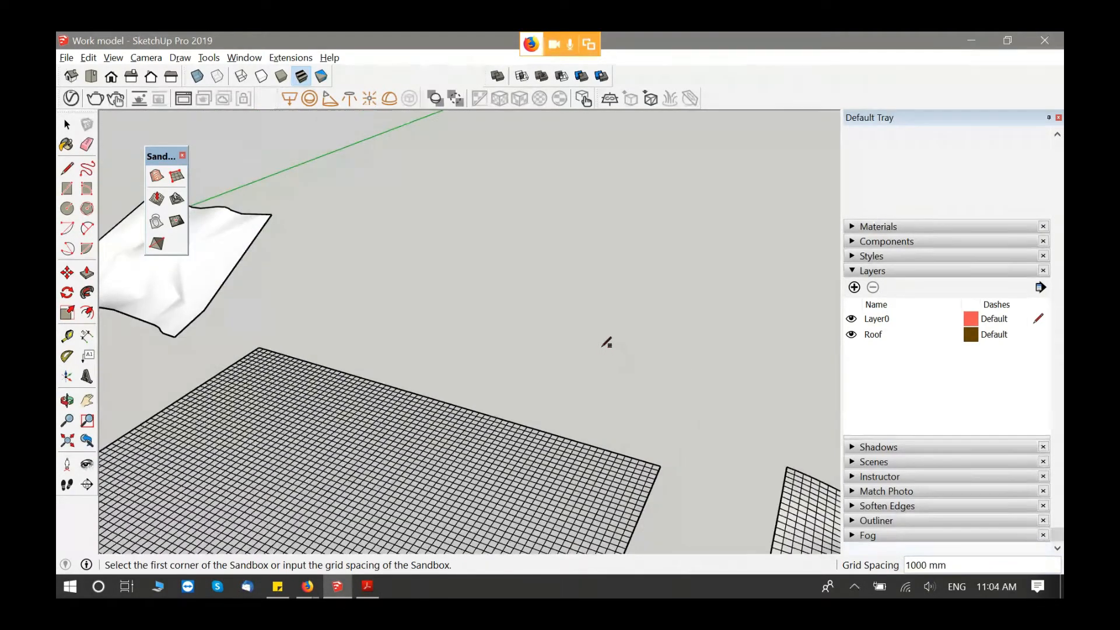
pyautogui.keyDown('shift'); pyautogui.moveTo(653, 319); pyautogui.dragTo(632, 484, button='middle'); pyautogui.keyUp('shift')
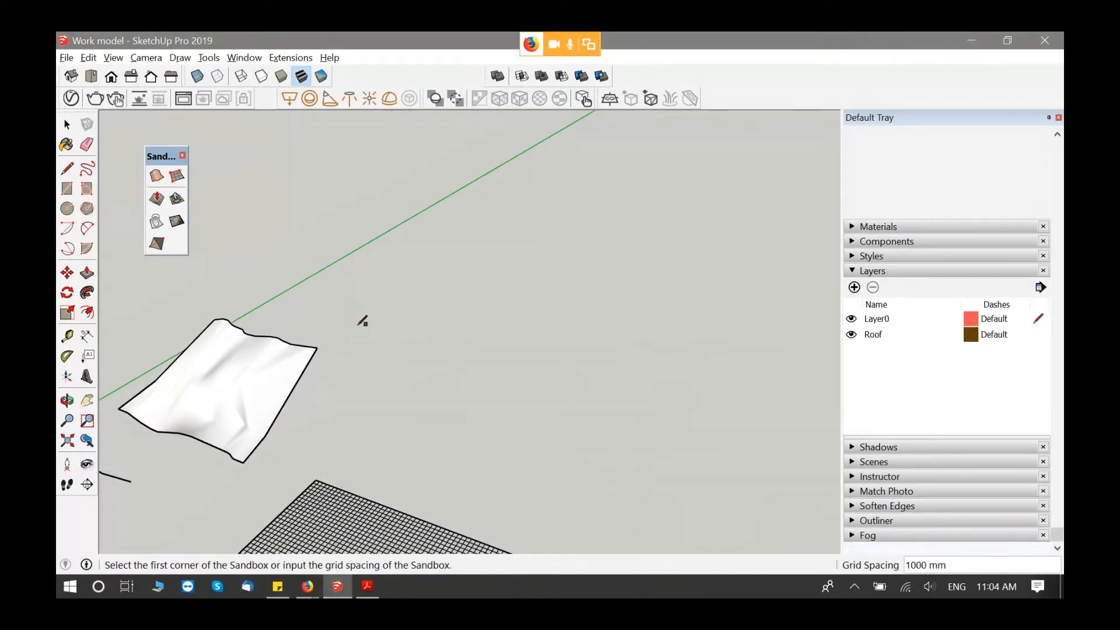
pyautogui.click(172, 183)
pyautogui.click(411, 358)
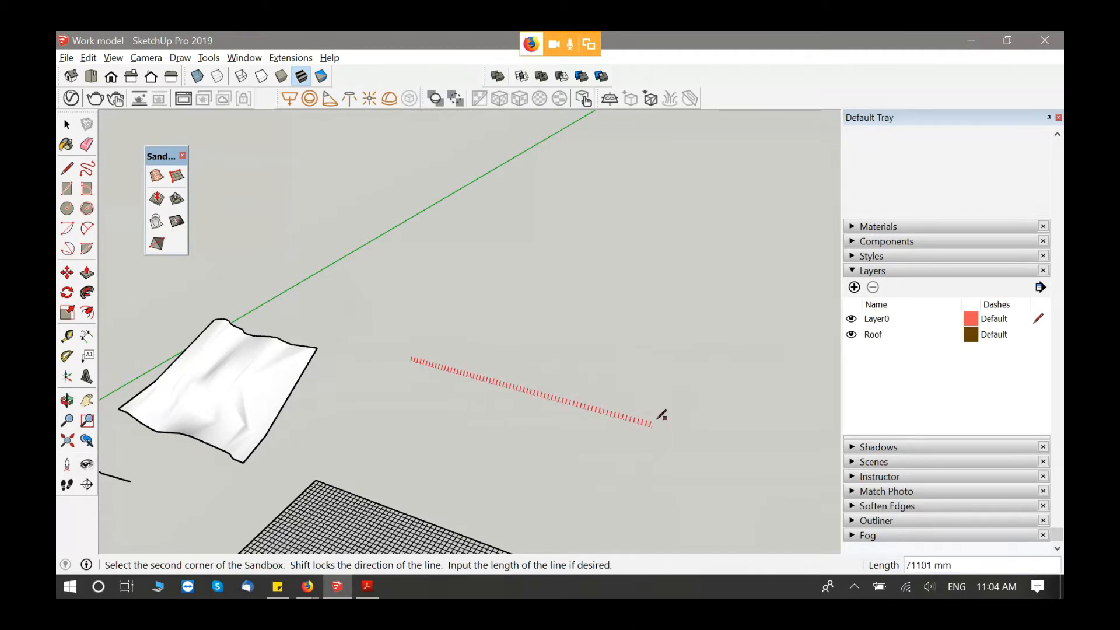
pyautogui.click(712, 437)
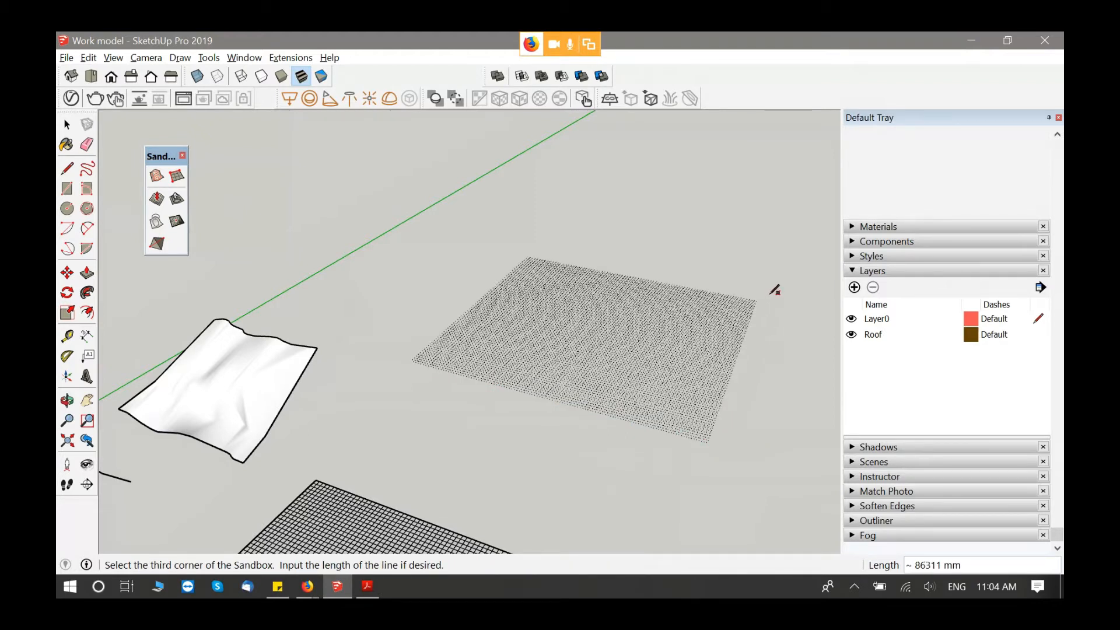
pyautogui.scroll(1, 775, 290)
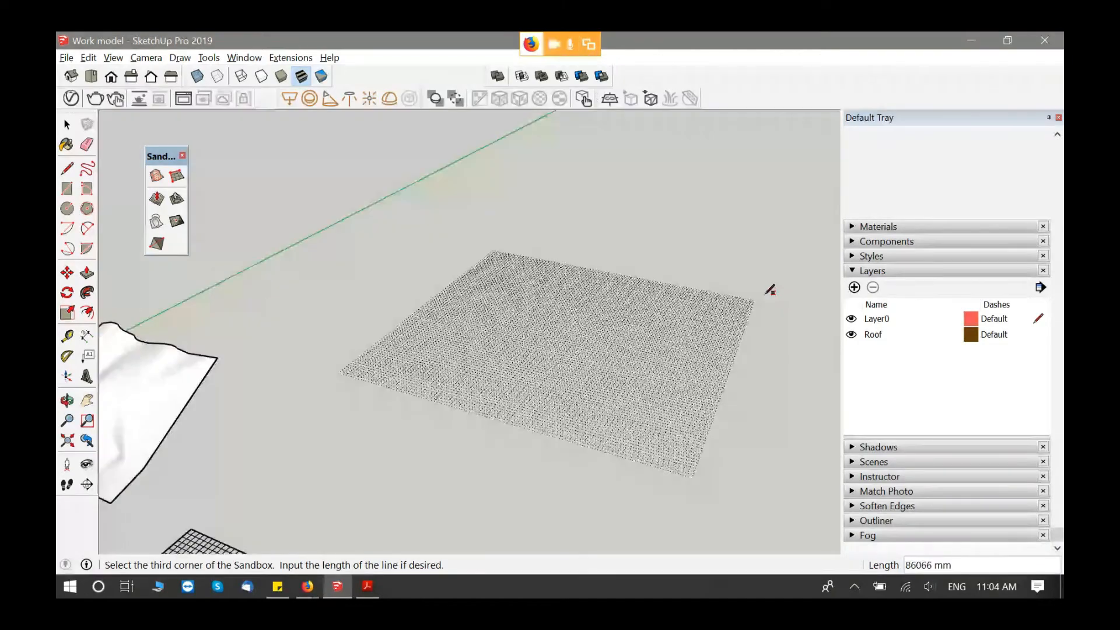
pyautogui.scroll(2, 770, 290)
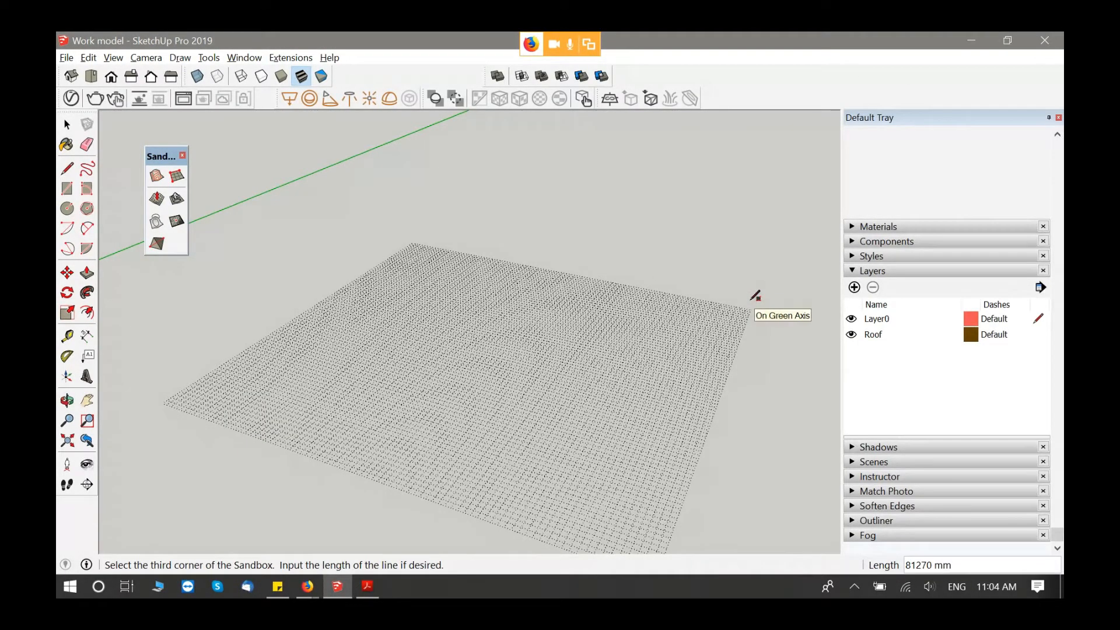
pyautogui.click(752, 300)
pyautogui.press('space')
# Step: Select the new sandbox grid group and open it for editing
pyautogui.scroll(-3, 747, 418)
pyautogui.moveTo(751, 420); pyautogui.dragTo(593, 387, button='middle')
pyautogui.scroll(3, 559, 382)
pyautogui.click(518, 385)
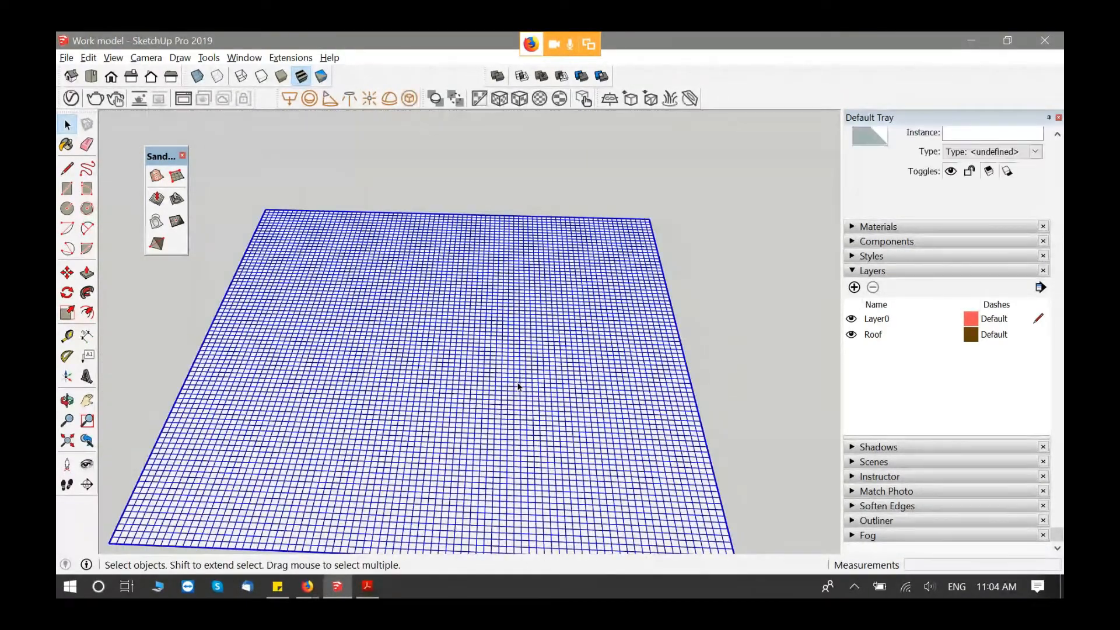
pyautogui.moveTo(642, 410); pyautogui.dragTo(665, 321, button='middle')
pyautogui.scroll(-2, 560, 358)
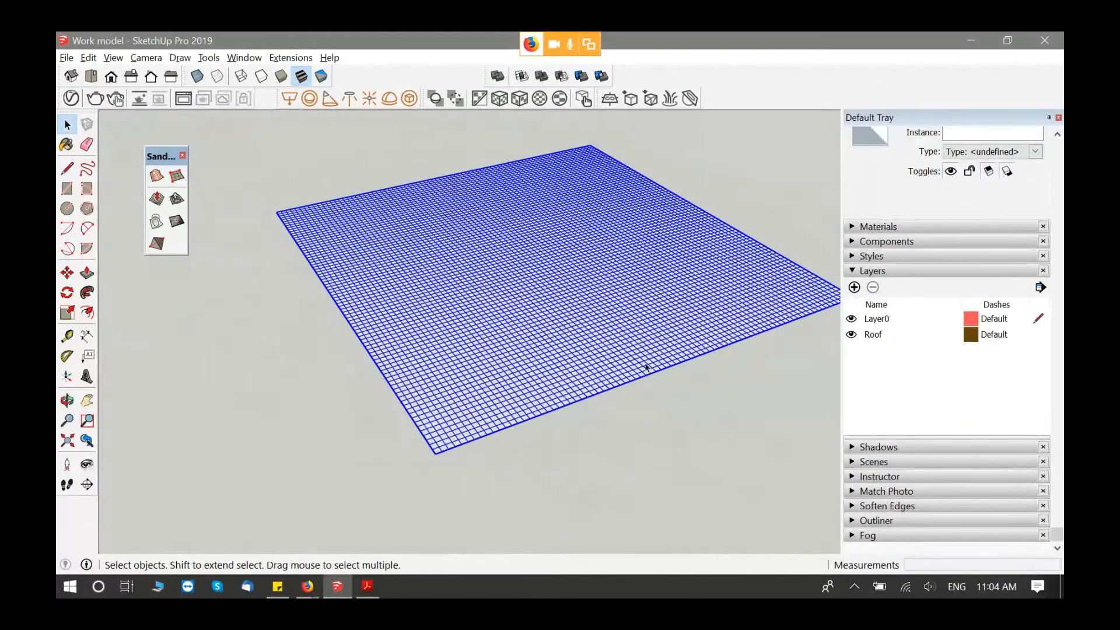
pyautogui.moveTo(646, 366); pyautogui.dragTo(587, 318, button='middle')
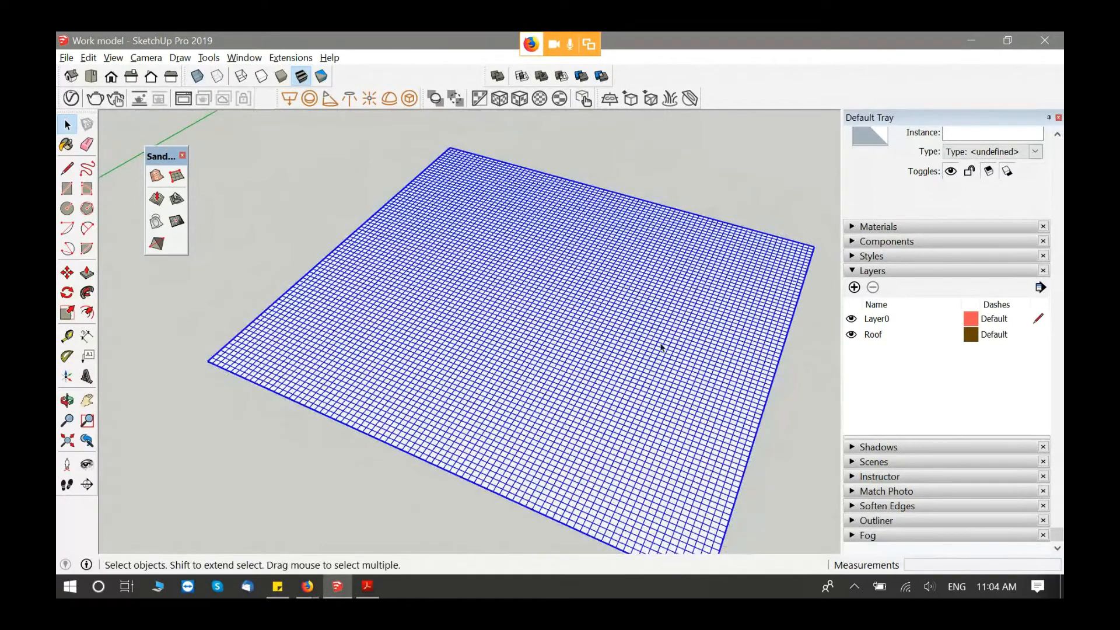
pyautogui.doubleClick(546, 304)
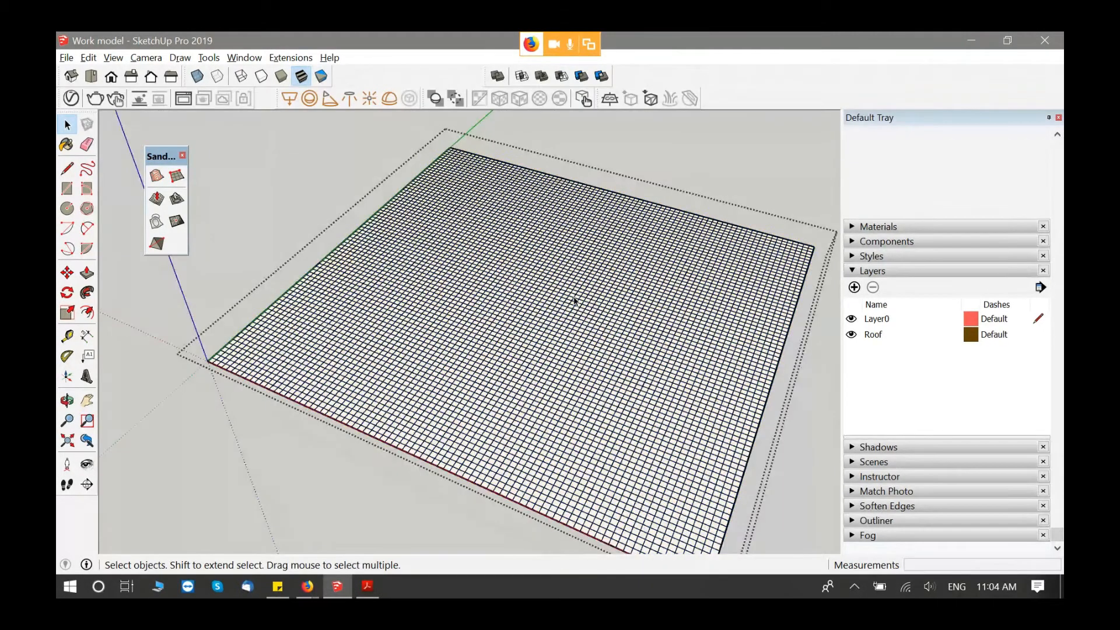
# Step: Smoove with a 300 mm radius, raising one grid point about 650 mm near the axes corner and lowering a nearby point about 480 mm
pyautogui.moveTo(575, 300); pyautogui.dragTo(561, 249, button='middle')
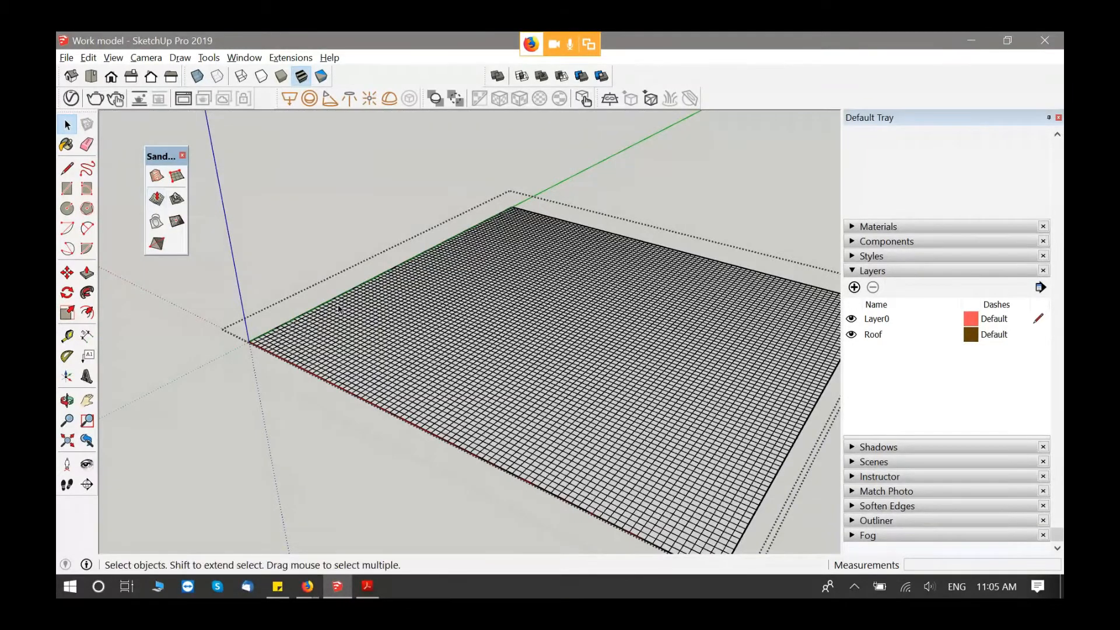
pyautogui.scroll(2, 339, 308)
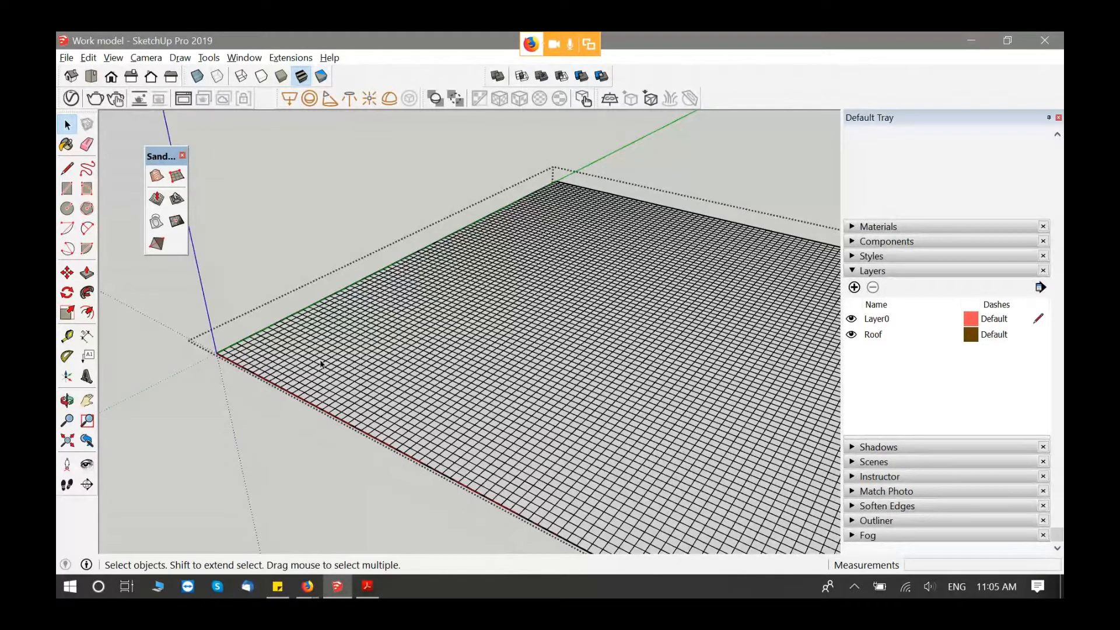
pyautogui.scroll(2, 496, 367)
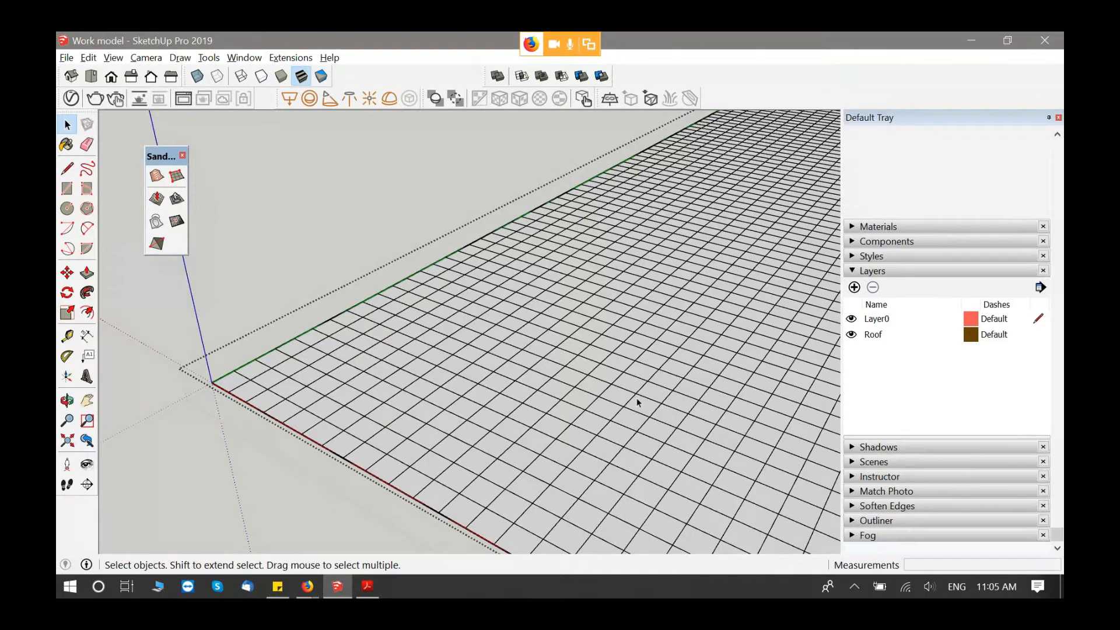
pyautogui.click(157, 199)
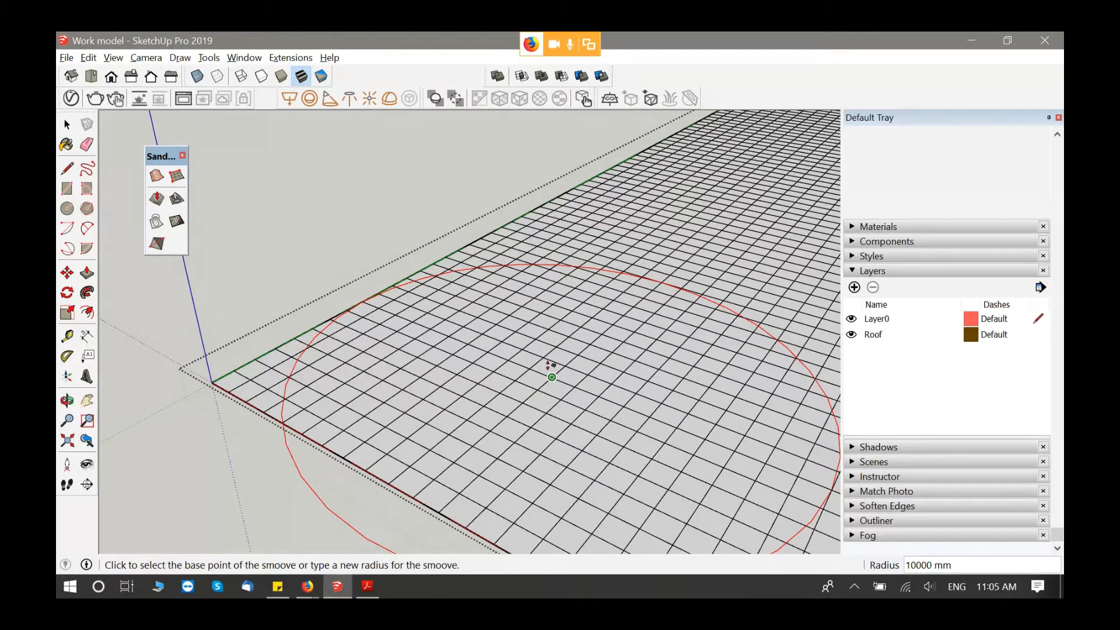
pyautogui.write('300')
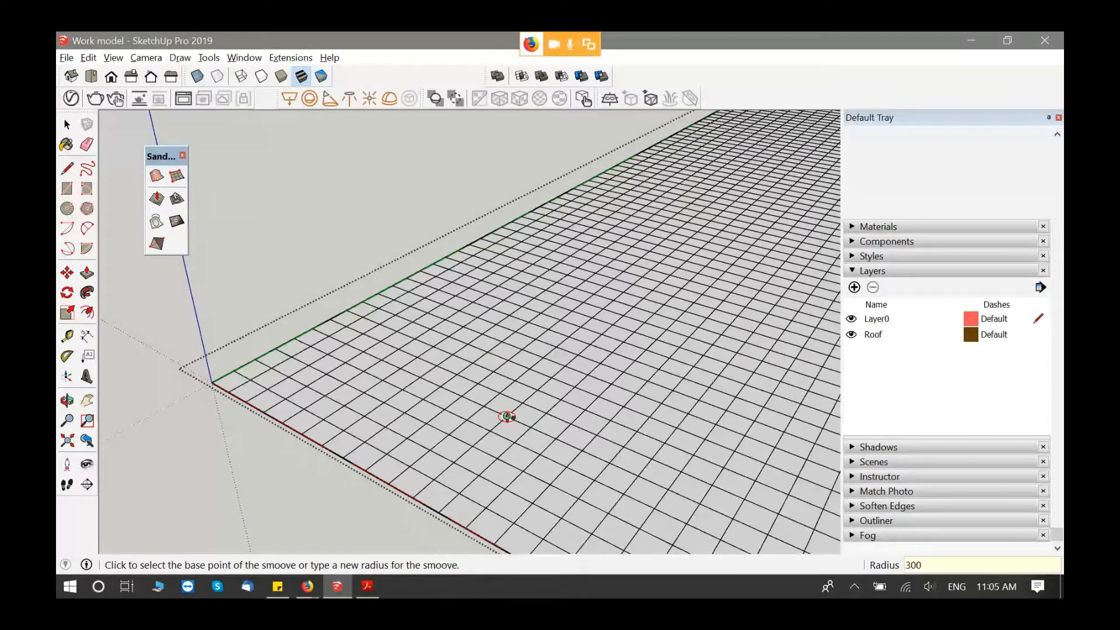
pyautogui.scroll(3, 506, 416)
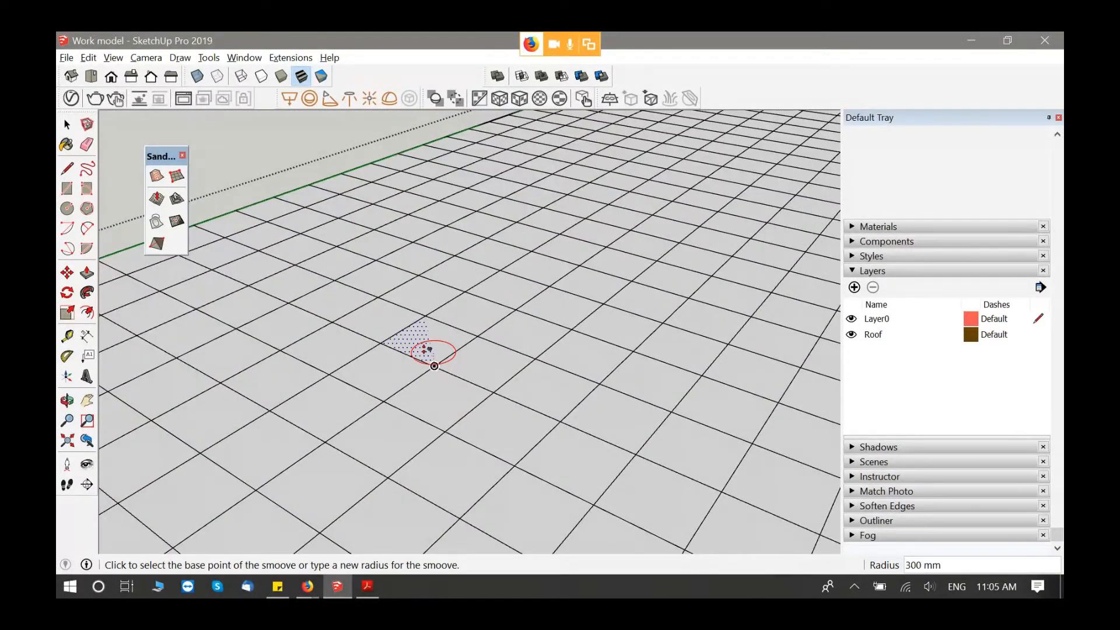
pyautogui.scroll(1, 435, 365)
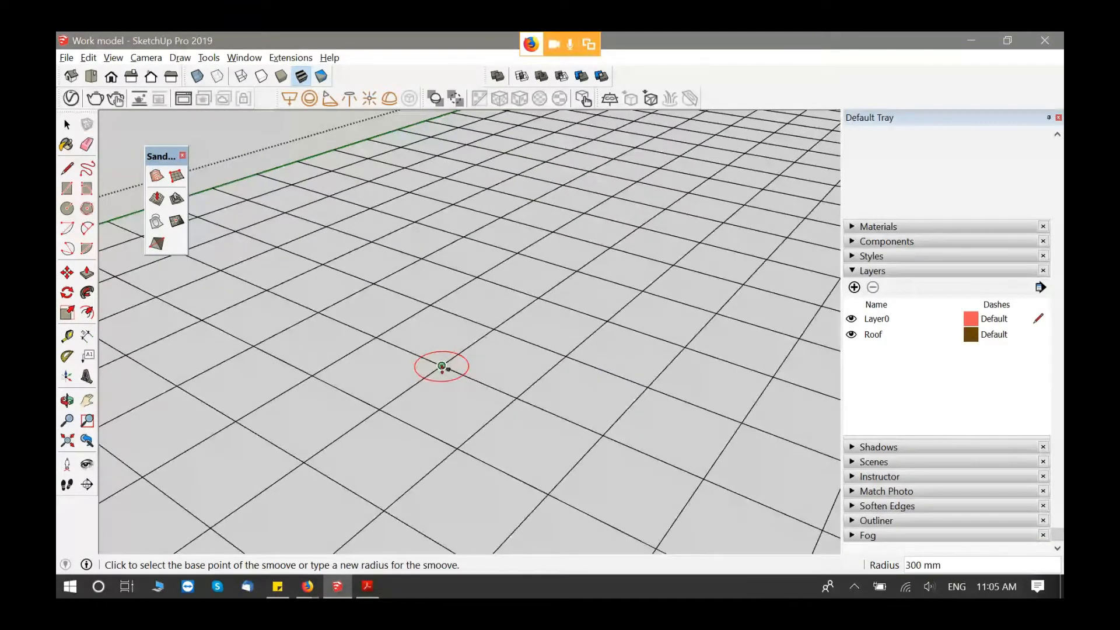
pyautogui.click(442, 366)
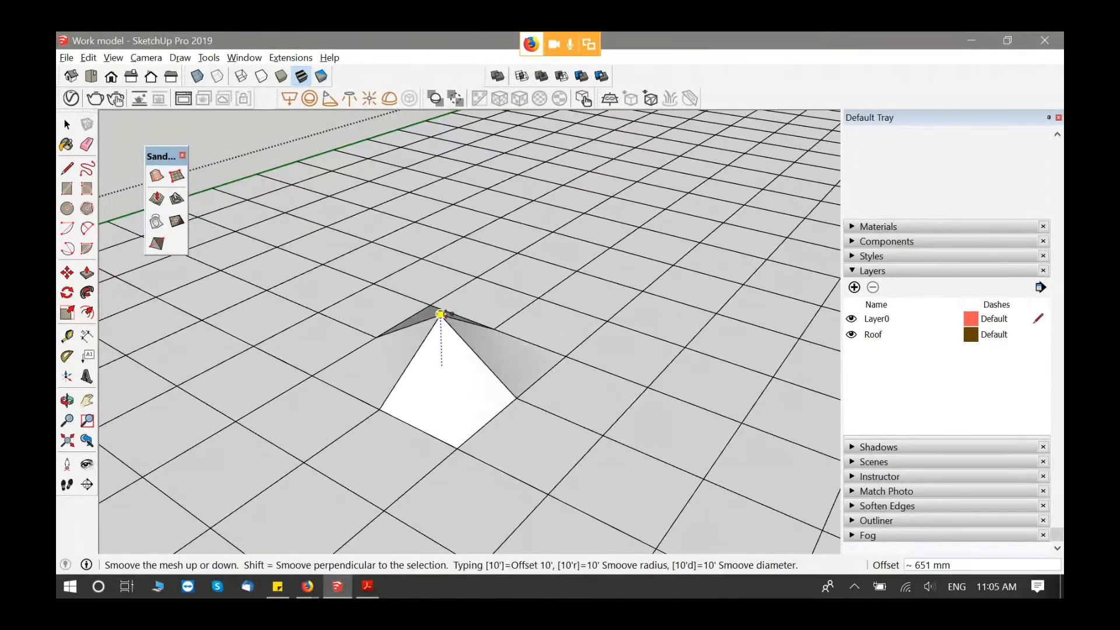
pyautogui.click(441, 314)
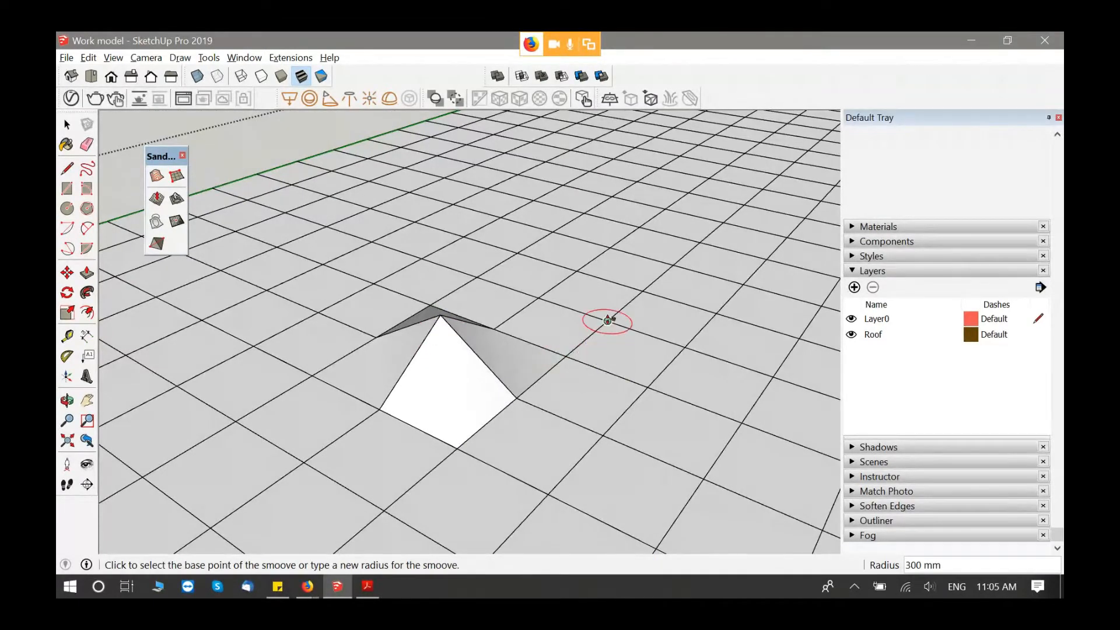
pyautogui.click(671, 262)
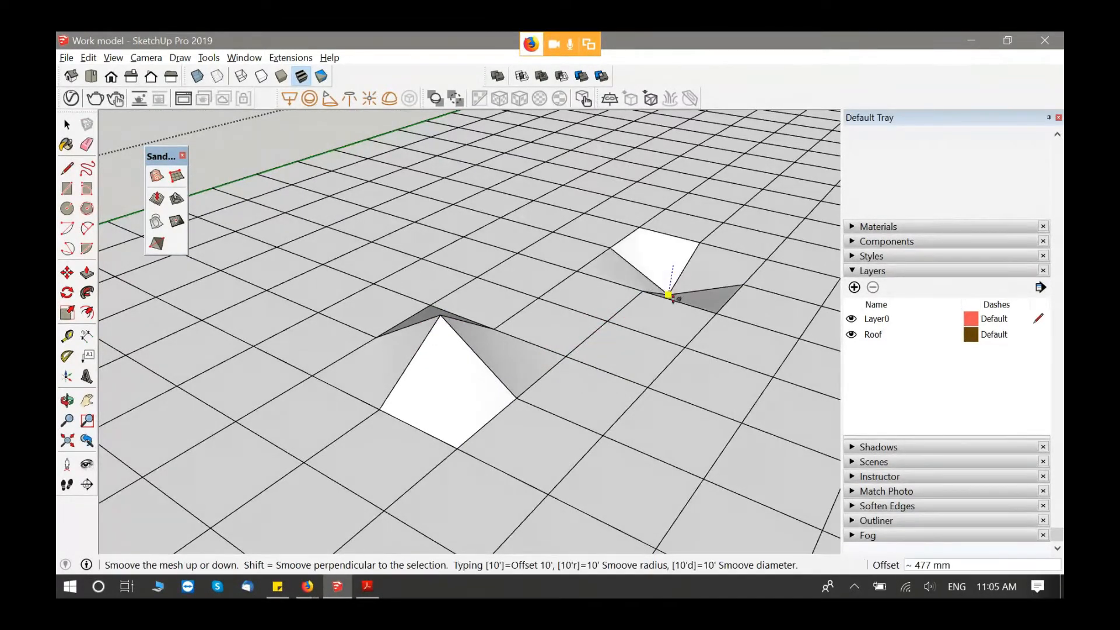
pyautogui.click(671, 295)
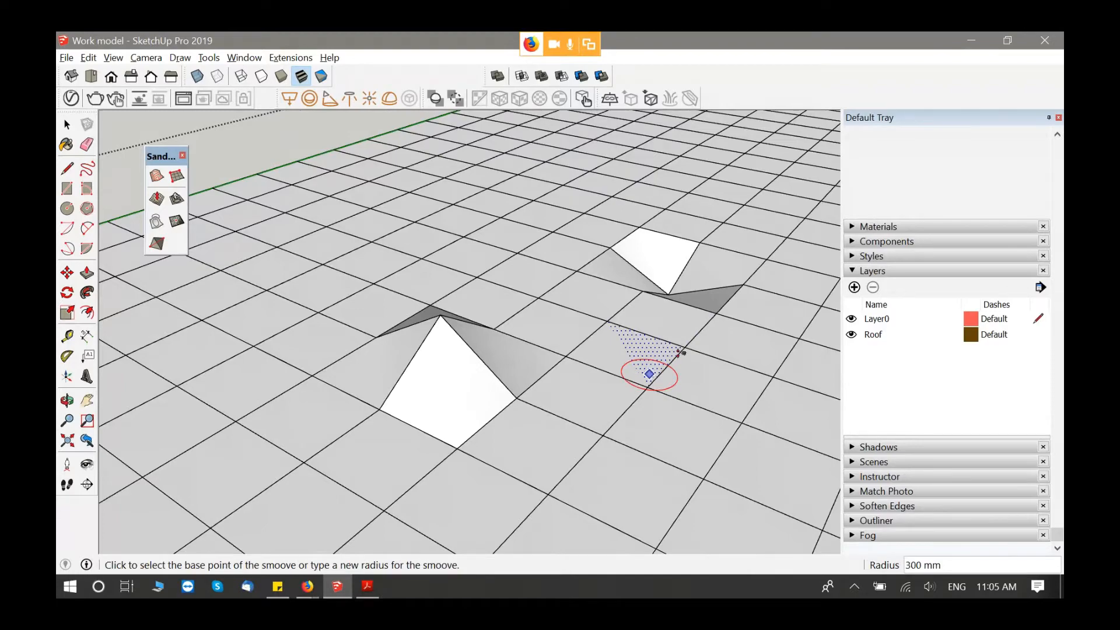
# Step: Set the Smoove radius to 2000 mm, sink a dip about 770 mm deep in the grid, and raise a bump right behind it
pyautogui.moveTo(671, 356); pyautogui.dragTo(393, 396, button='middle')
pyautogui.moveTo(218, 376); pyautogui.dragTo(514, 499, button='middle')
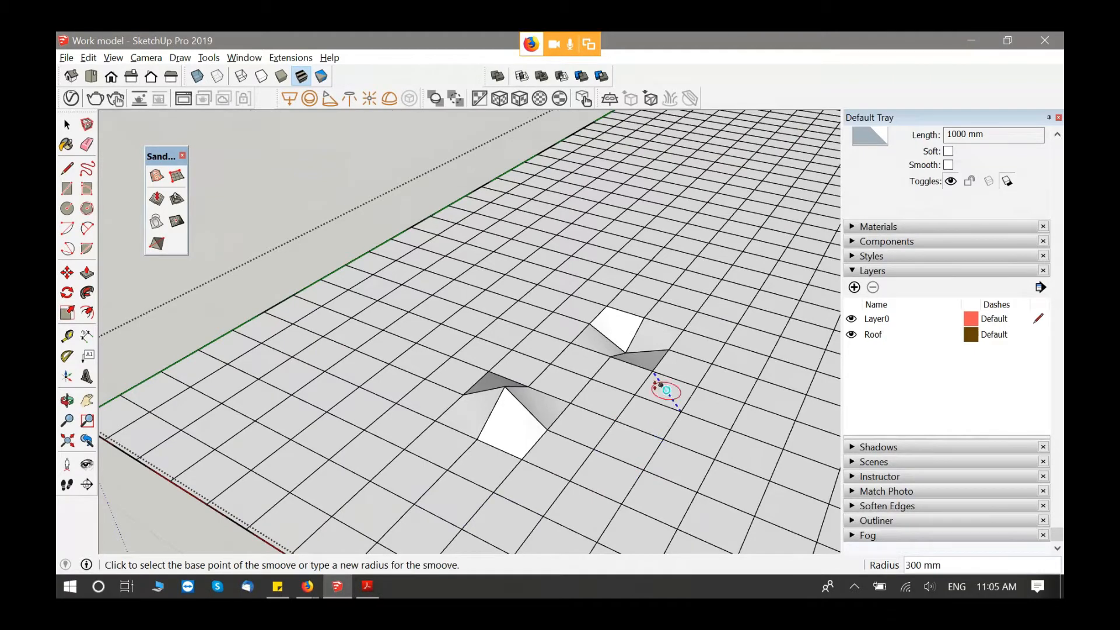
pyautogui.moveTo(666, 390); pyautogui.dragTo(532, 394, button='middle')
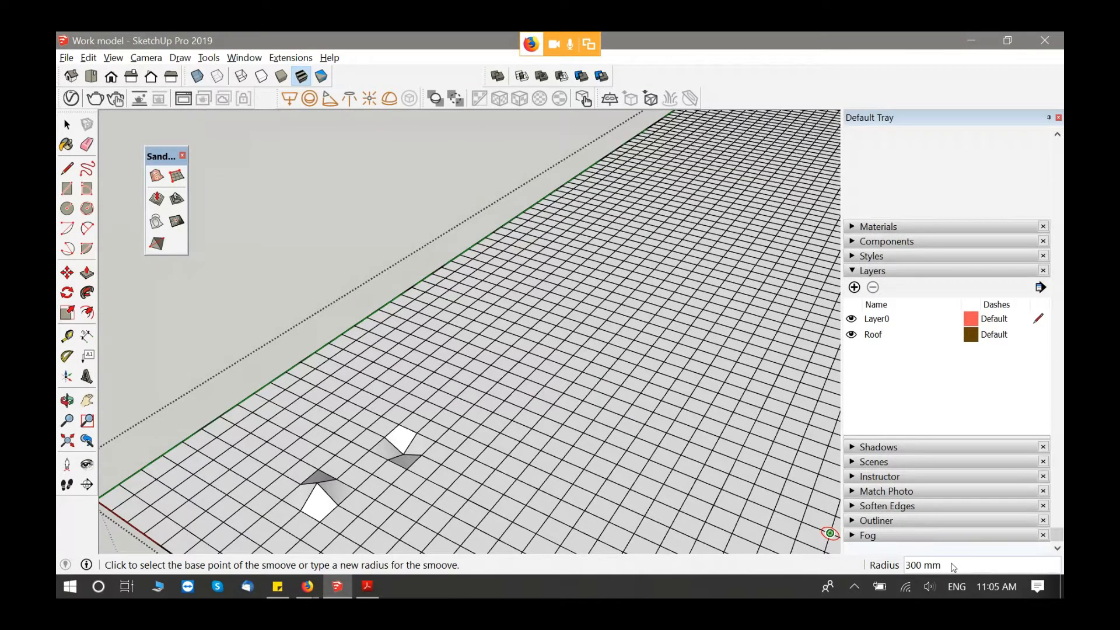
pyautogui.write('2000')
pyautogui.press('Return')
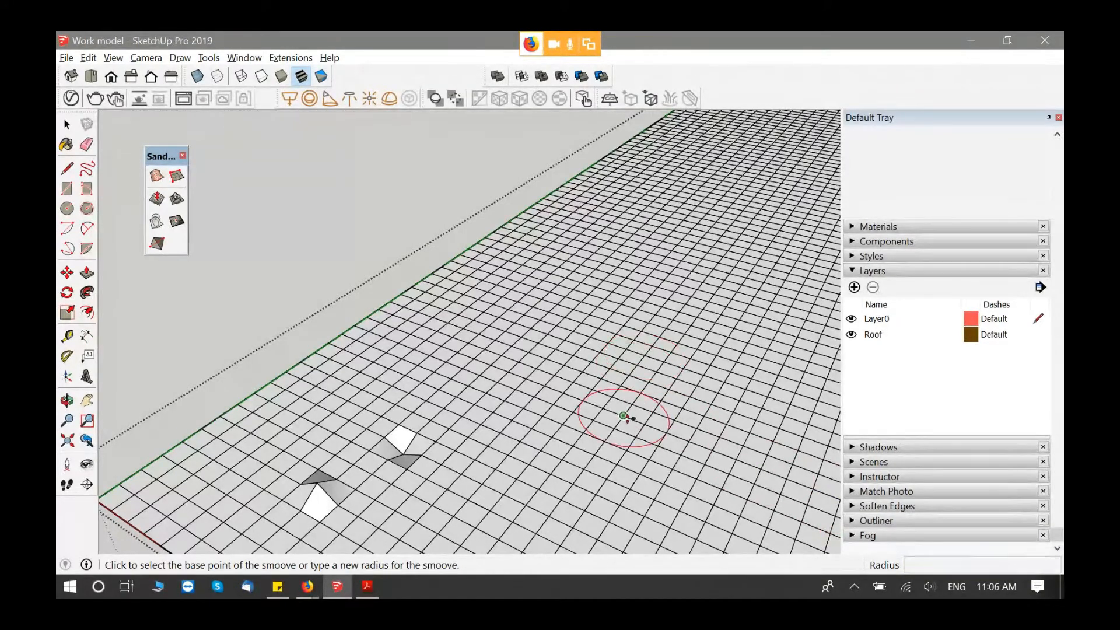
pyautogui.scroll(3, 627, 417)
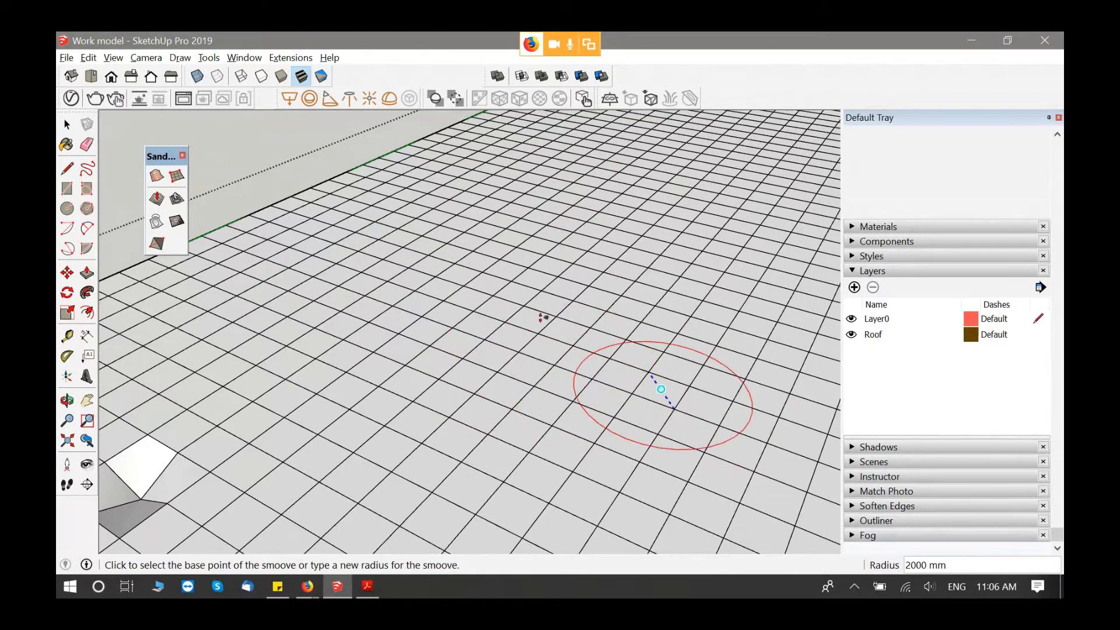
pyautogui.scroll(3, 607, 332)
pyautogui.scroll(-1, 600, 323)
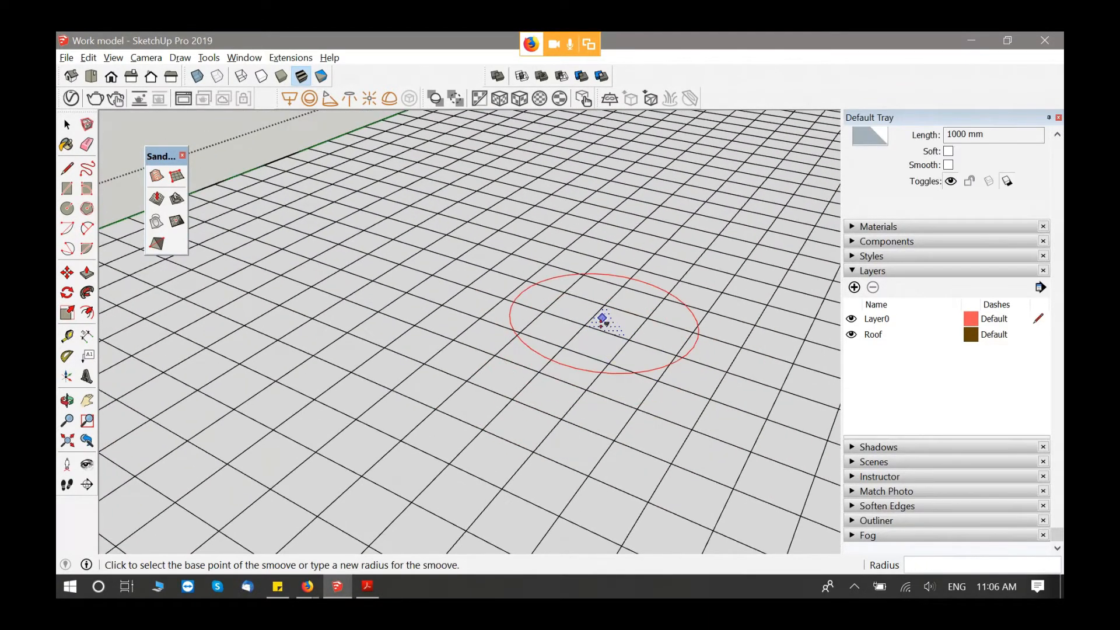
pyautogui.scroll(-4, 602, 320)
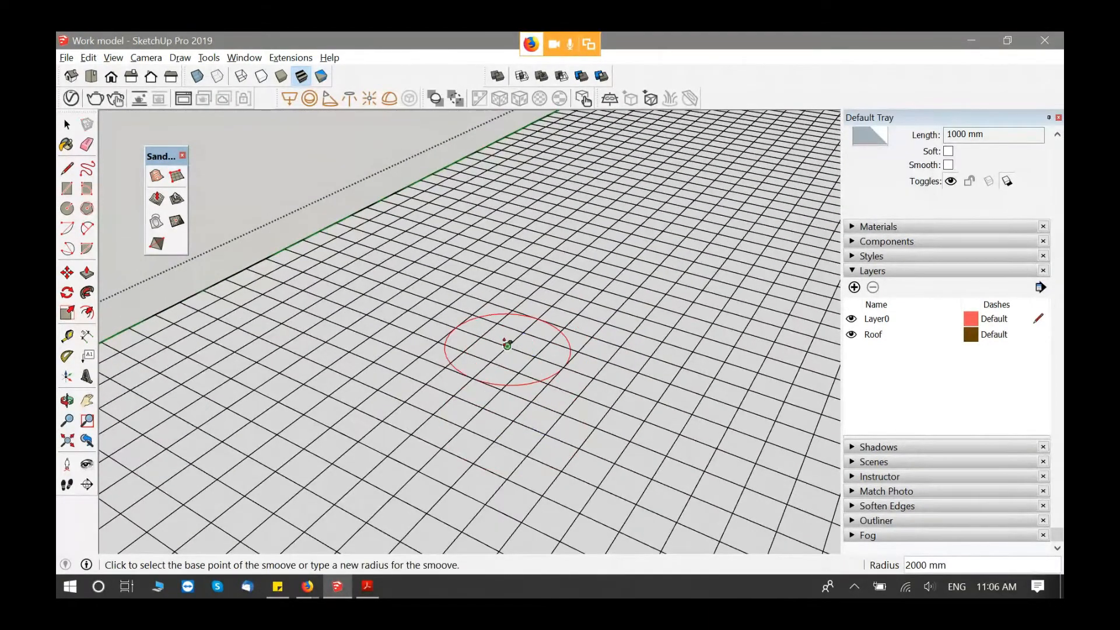
pyautogui.click(507, 346)
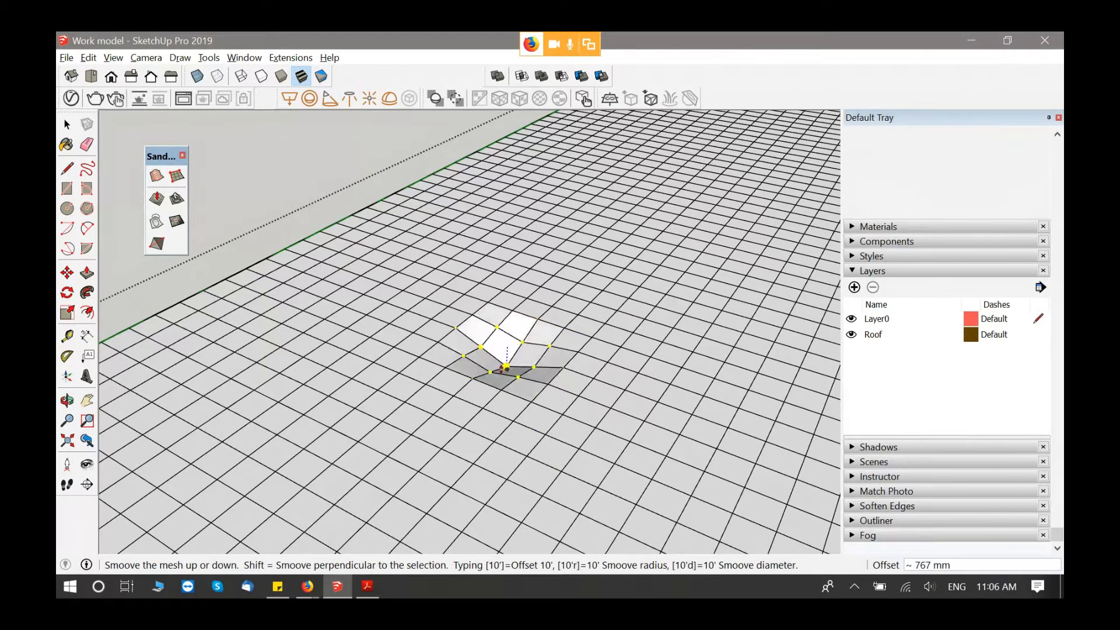
pyautogui.click(506, 367)
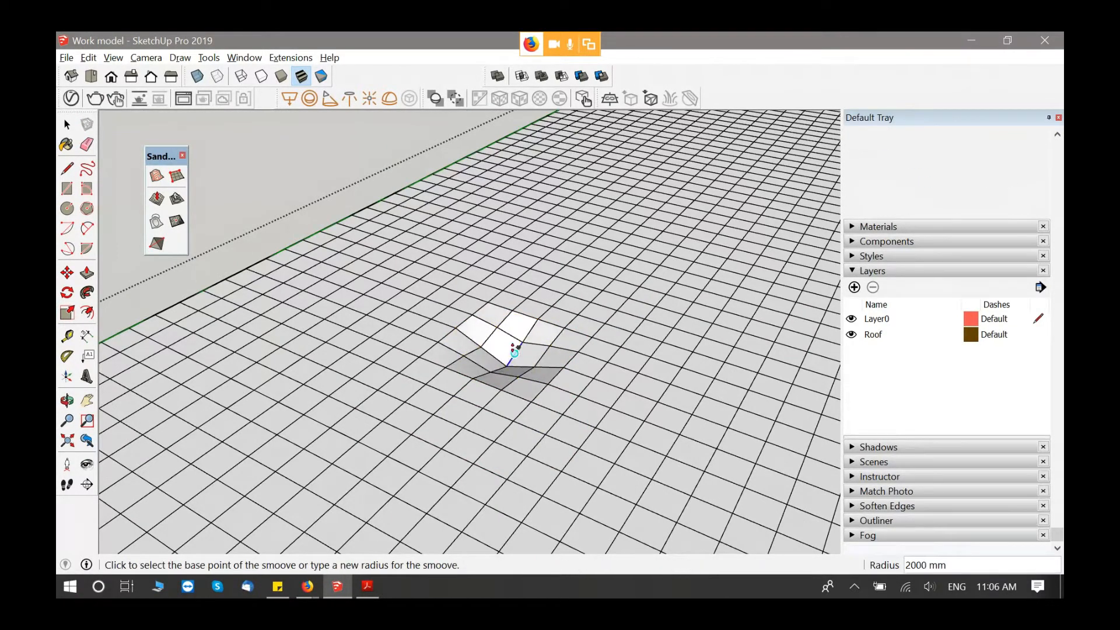
pyautogui.click(565, 293)
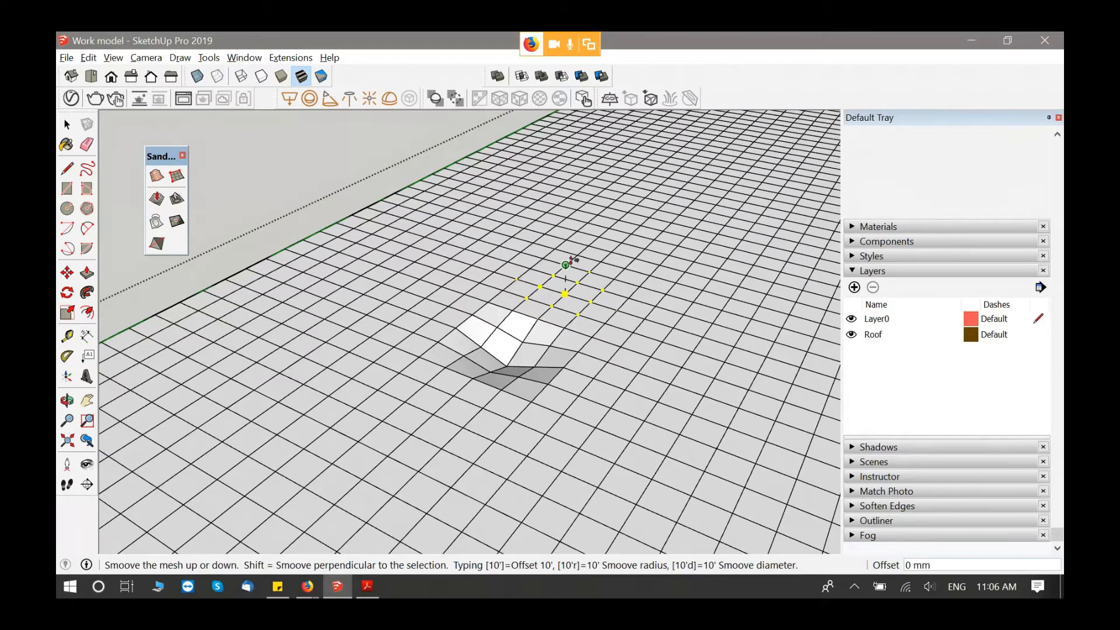
pyautogui.click(565, 267)
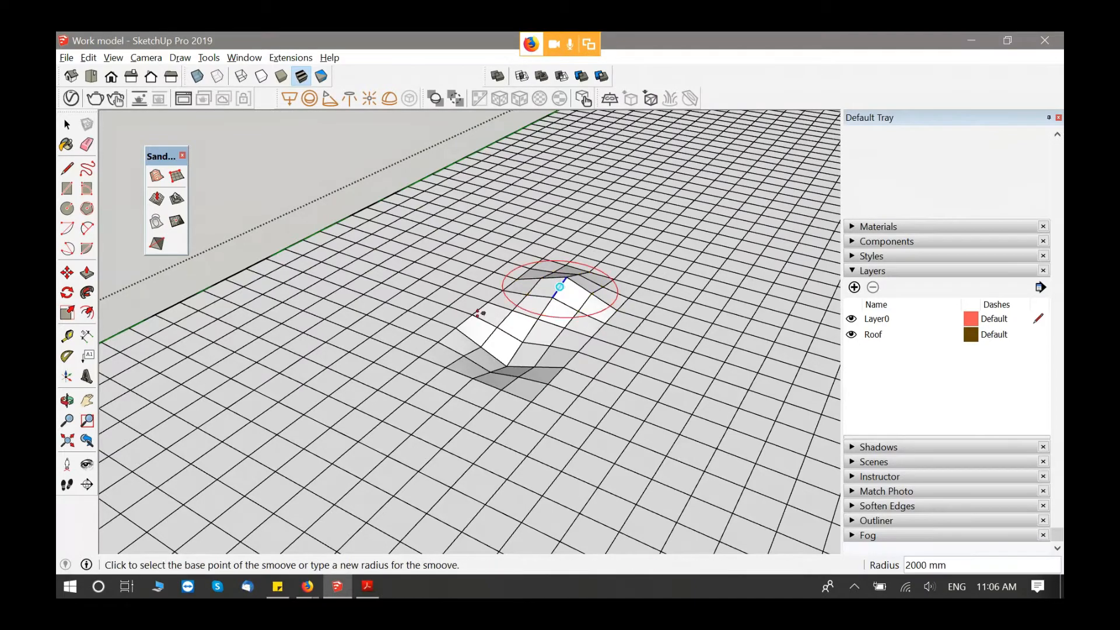
# Step: Smoove a hill with a 10000 mm radius and 7000 mm offset at the grid's far corner along the green axis
pyautogui.moveTo(514, 327); pyautogui.dragTo(650, 367, button='middle')
pyautogui.scroll(5, 498, 395)
pyautogui.moveTo(498, 395); pyautogui.dragTo(643, 397, button='middle')
pyautogui.scroll(-4, 450, 385)
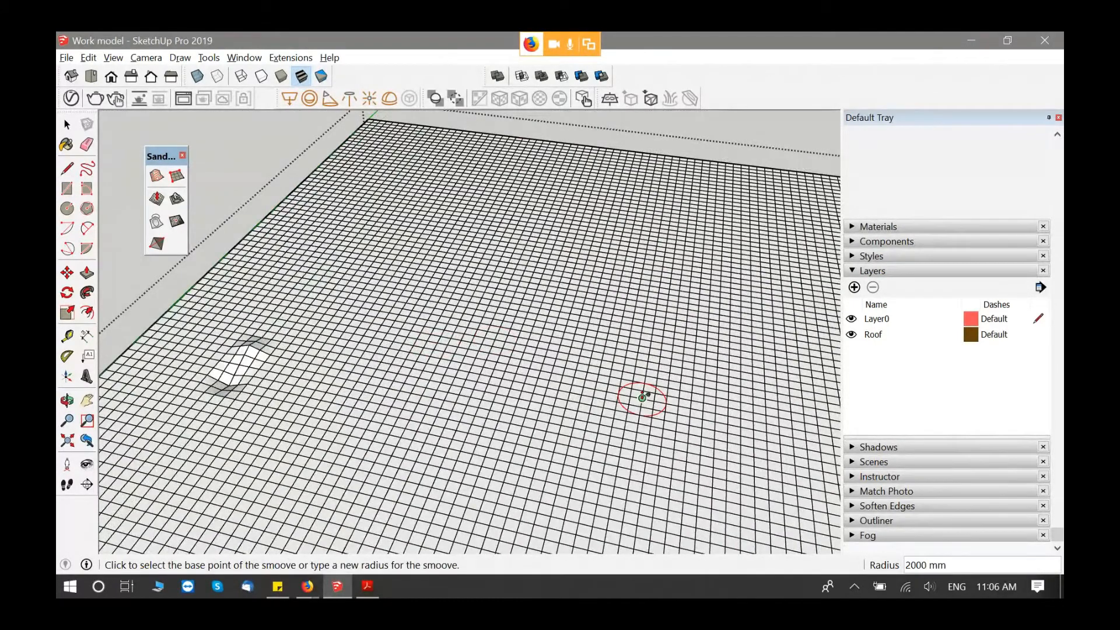
pyautogui.write('10000')
pyautogui.press('Return')
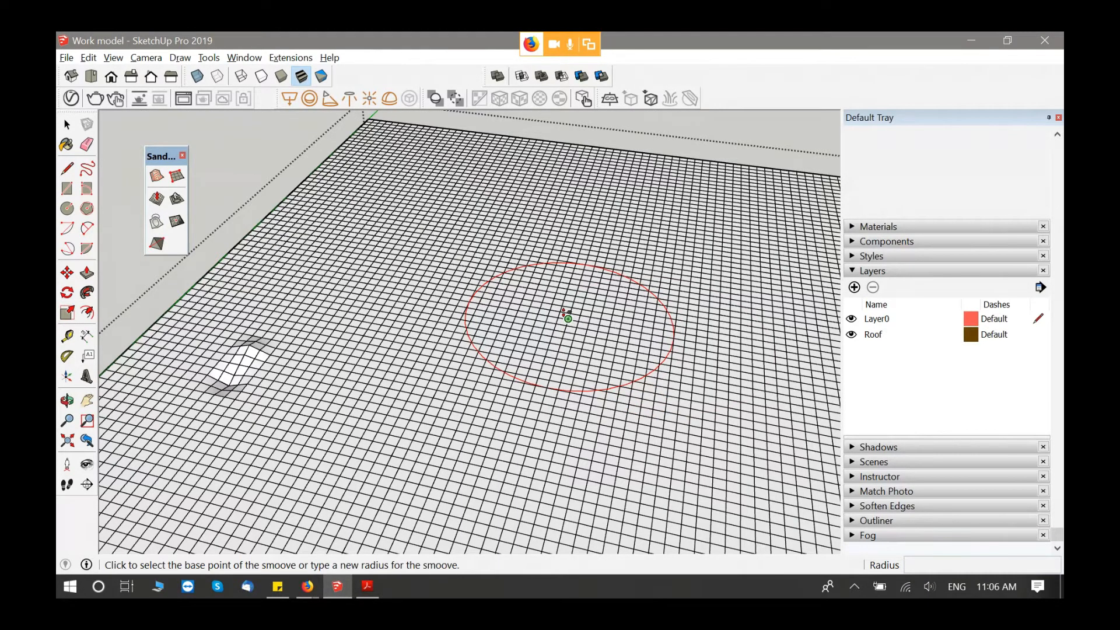
pyautogui.scroll(-5, 482, 398)
pyautogui.moveTo(482, 399); pyautogui.dragTo(470, 370, button='middle')
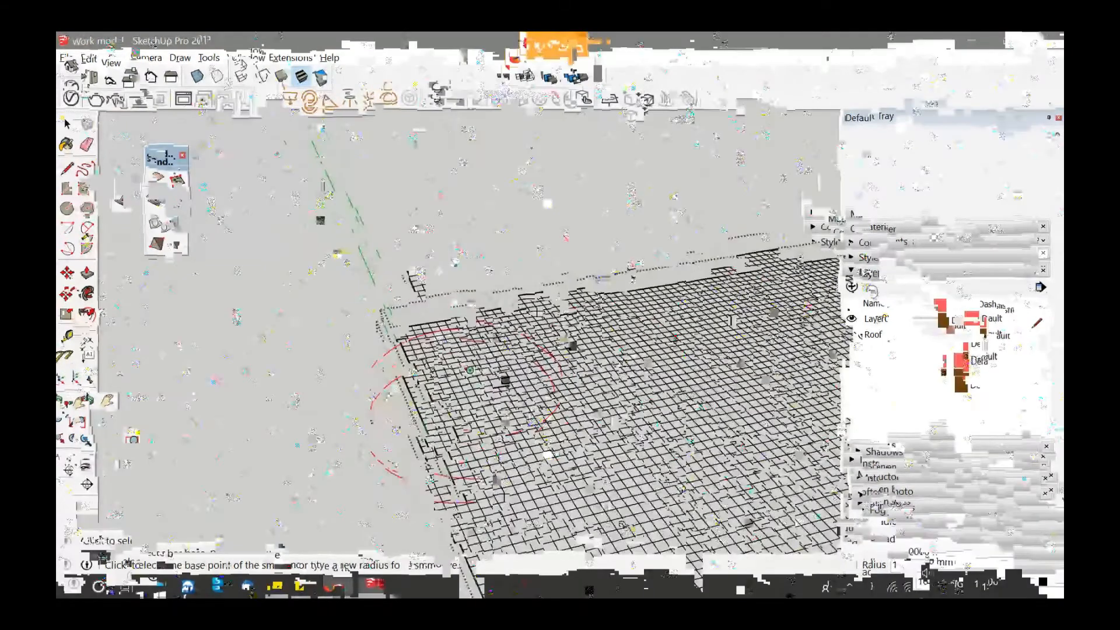
pyautogui.click(471, 348)
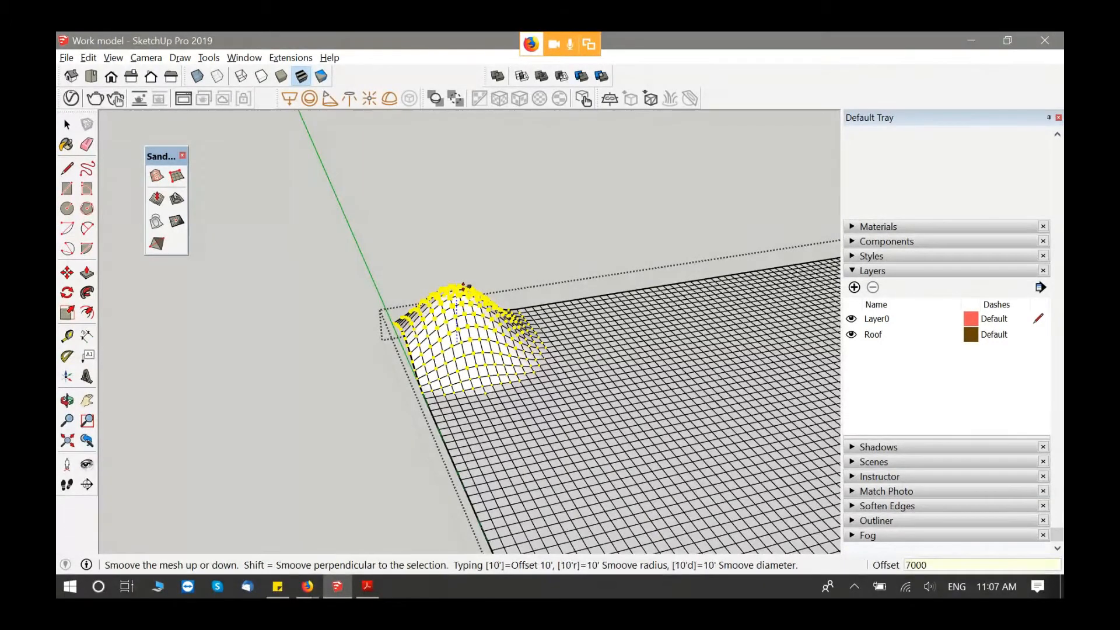
pyautogui.click(463, 286)
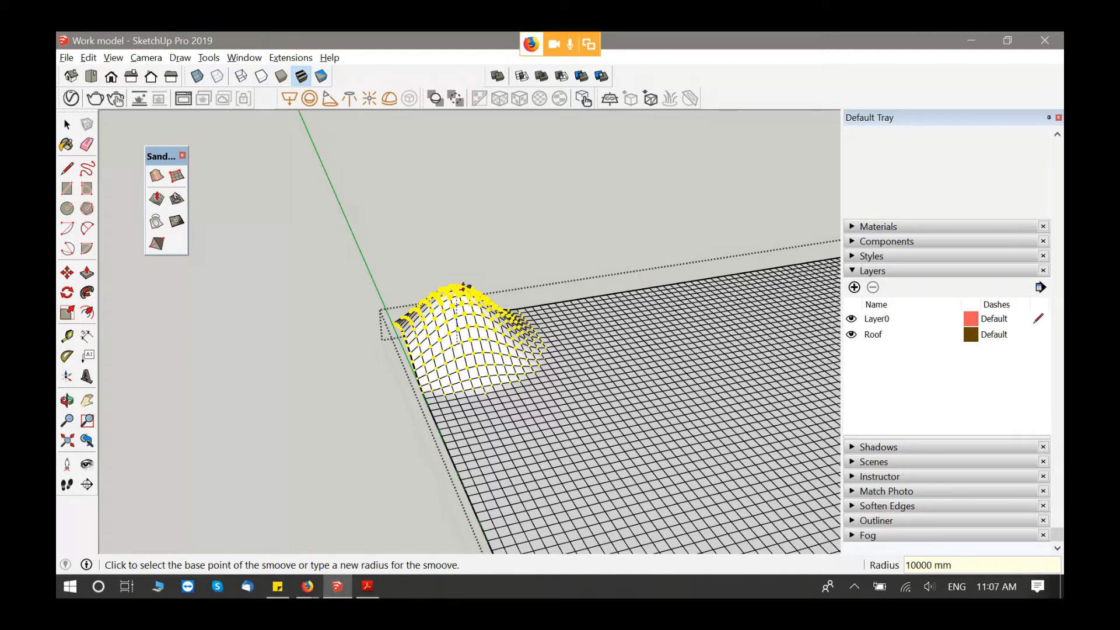
# Step: Leave the Smoove tool and exit the sandbox grid group, returning to the whole model
pyautogui.moveTo(463, 286)
pyautogui.mouseDown(button='middle')
pyautogui.moveTo(379, 368)
pyautogui.moveTo(671, 406)
pyautogui.moveTo(665, 375)
pyautogui.moveTo(566, 378)
pyautogui.mouseUp(button='middle')
pyautogui.scroll(-5, 671, 406)
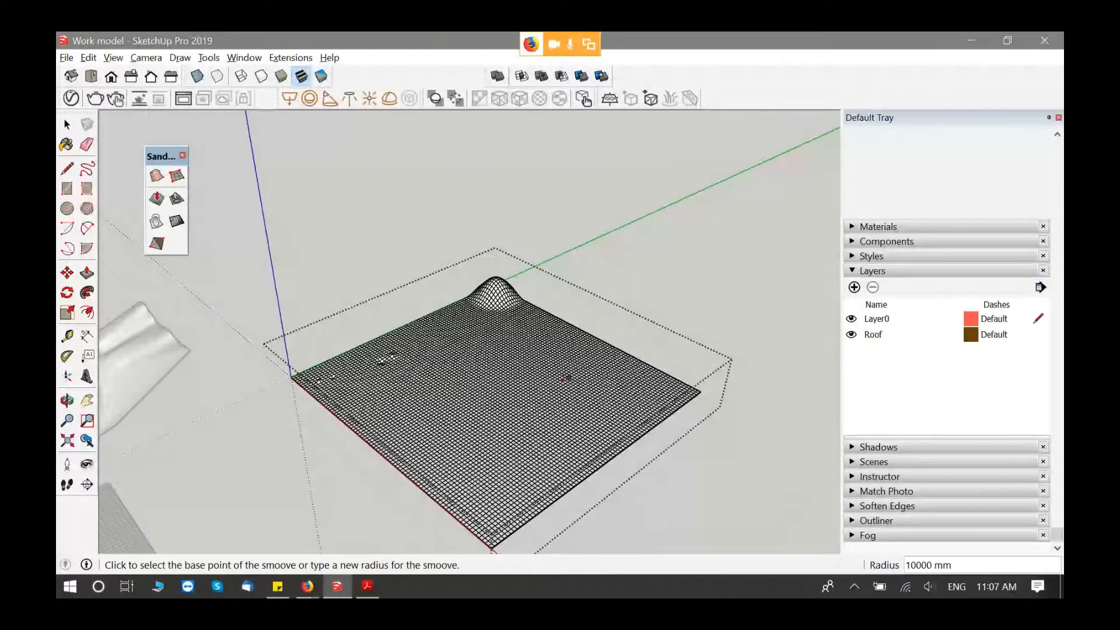
pyautogui.scroll(8, 507, 371)
pyautogui.press('space')
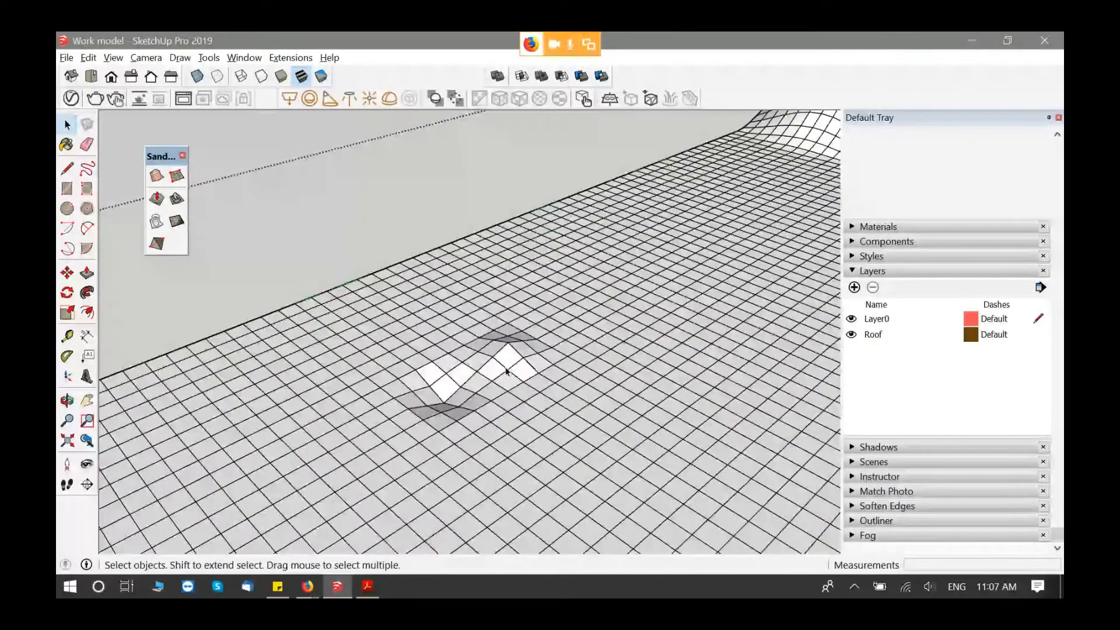
pyautogui.moveTo(507, 372); pyautogui.dragTo(558, 393, button='middle')
pyautogui.click(555, 392)
pyautogui.scroll(-10, 555, 393)
pyautogui.click(623, 352)
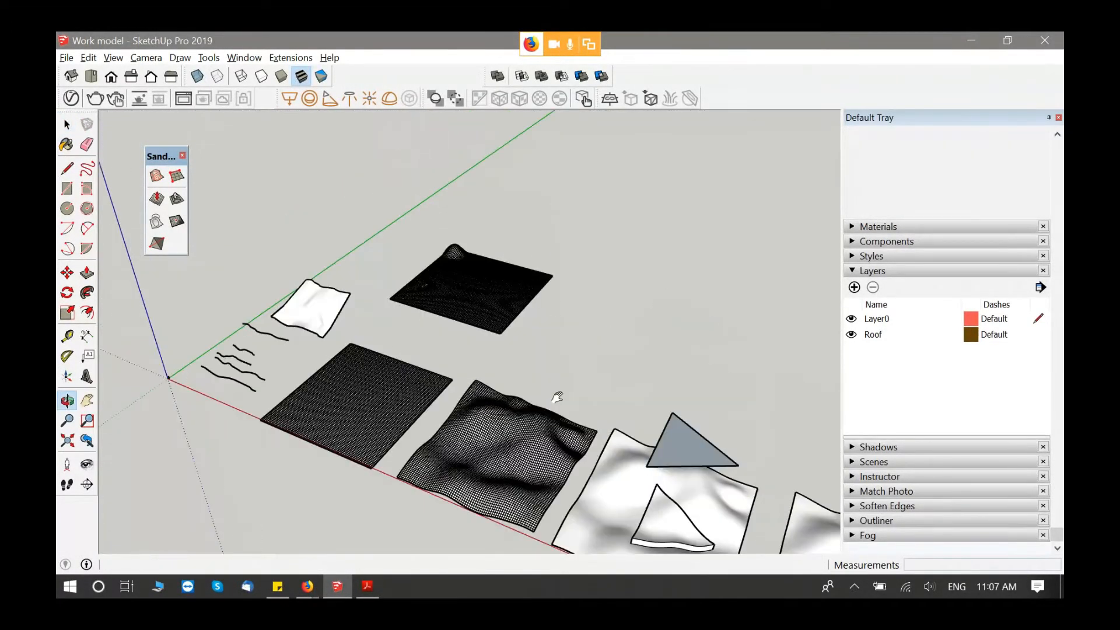
# Step: Select the ready-made wavy grid terrain next to the flat sample grid and examine its sculpted mesh up close
pyautogui.scroll(3, 595, 455)
pyautogui.keyDown('shift'); pyautogui.moveTo(596, 455); pyautogui.dragTo(482, 333, button='middle'); pyautogui.keyUp('shift')
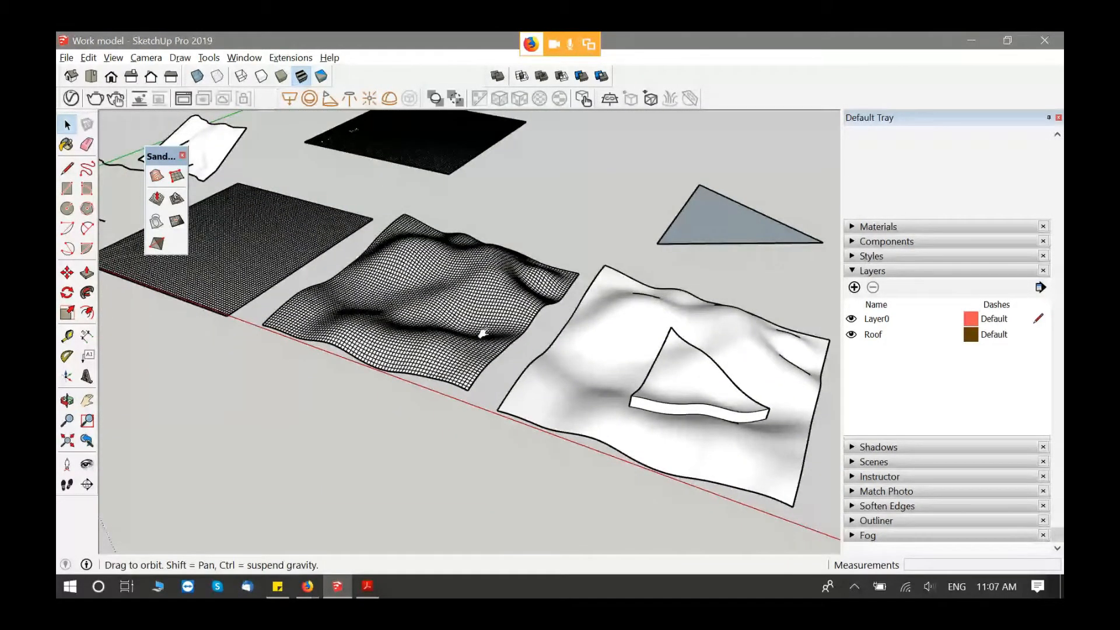
pyautogui.moveTo(482, 334); pyautogui.dragTo(437, 426, button='middle')
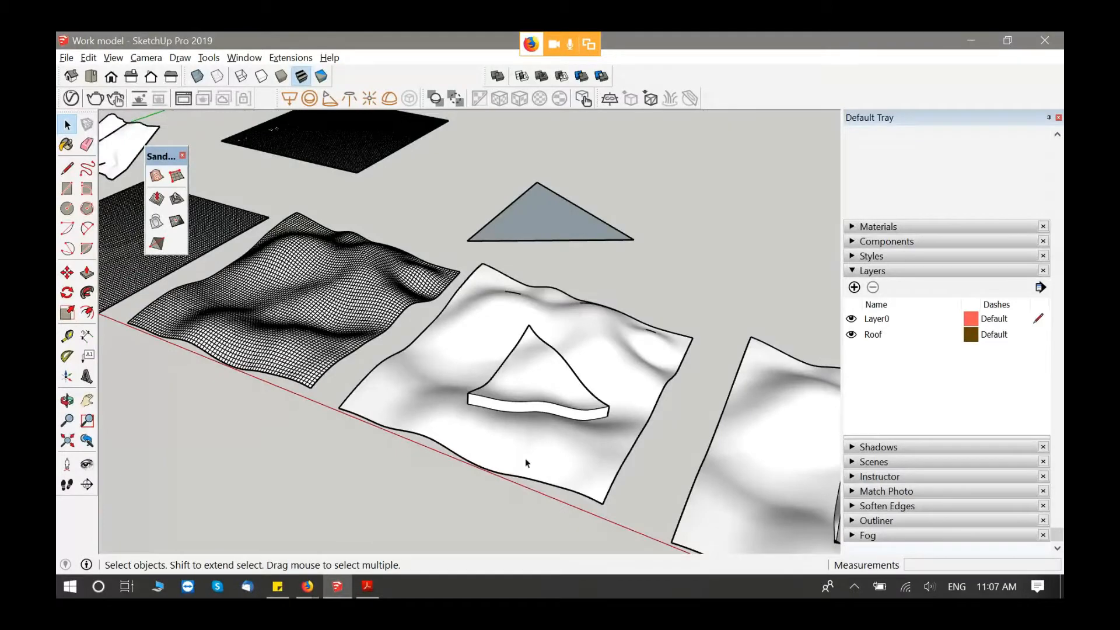
pyautogui.moveTo(511, 373); pyautogui.dragTo(583, 345, button='middle')
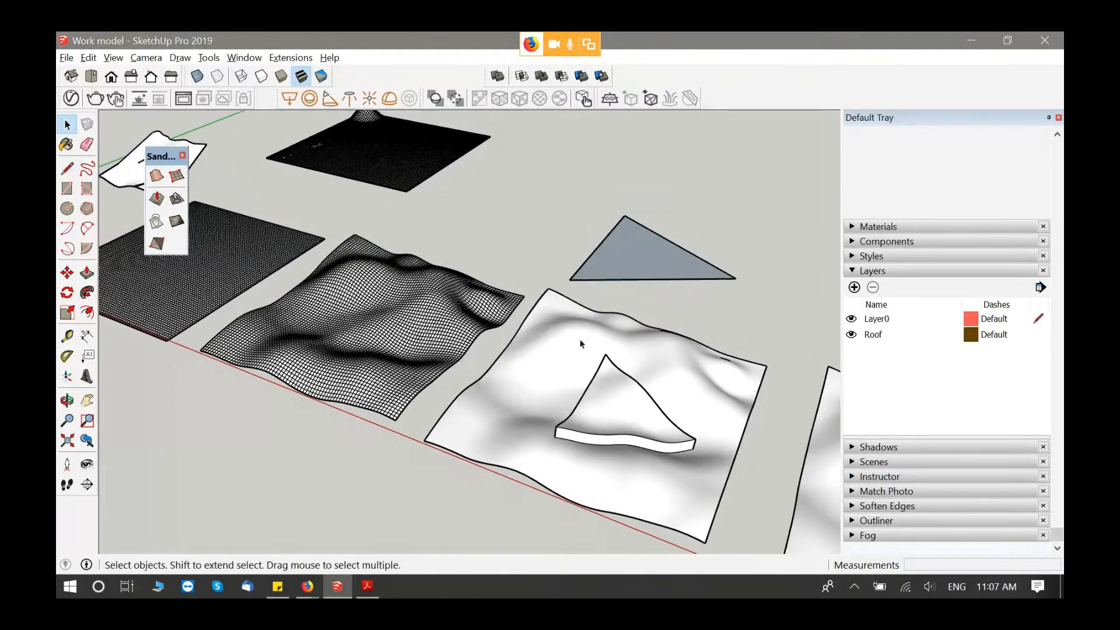
pyautogui.moveTo(476, 420); pyautogui.dragTo(505, 394, button='middle')
pyautogui.click(505, 395)
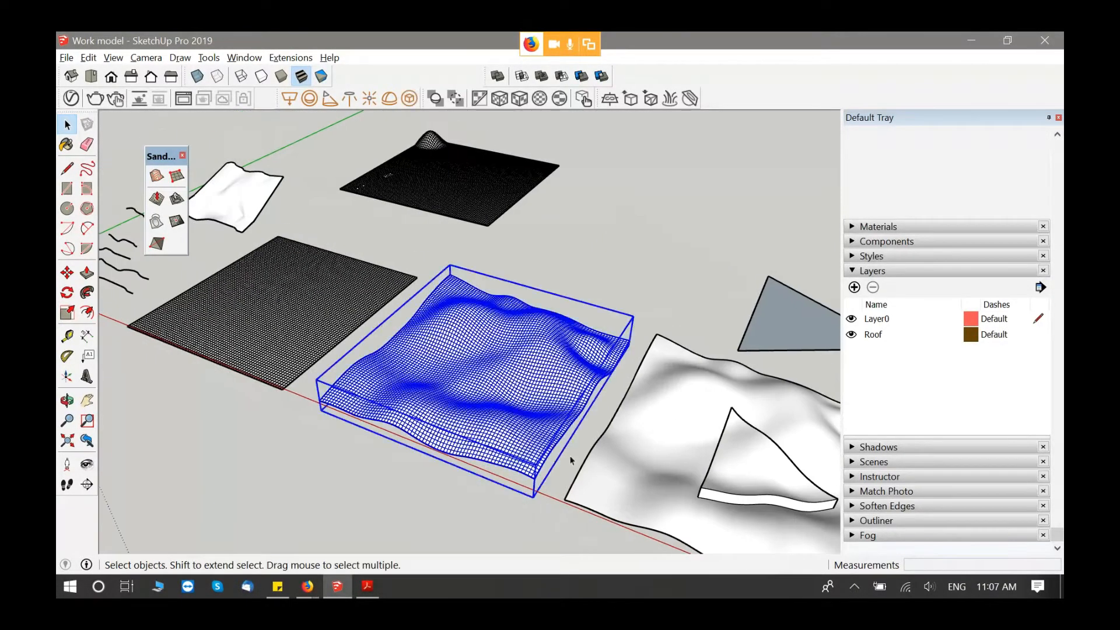
pyautogui.scroll(3, 494, 374)
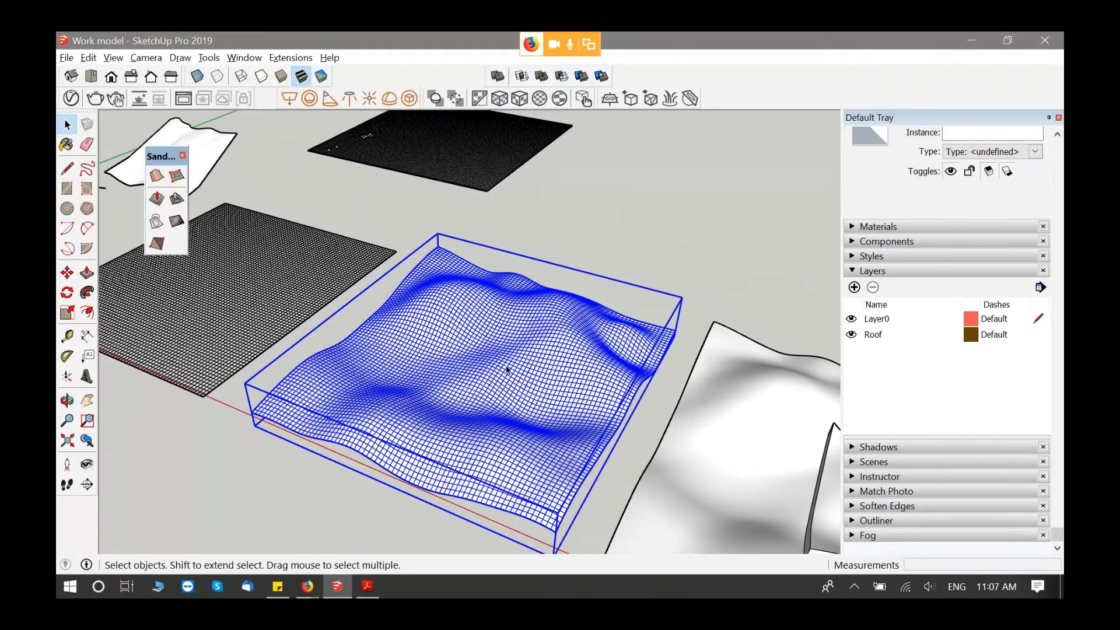
pyautogui.scroll(3, 507, 367)
pyautogui.scroll(-2, 621, 325)
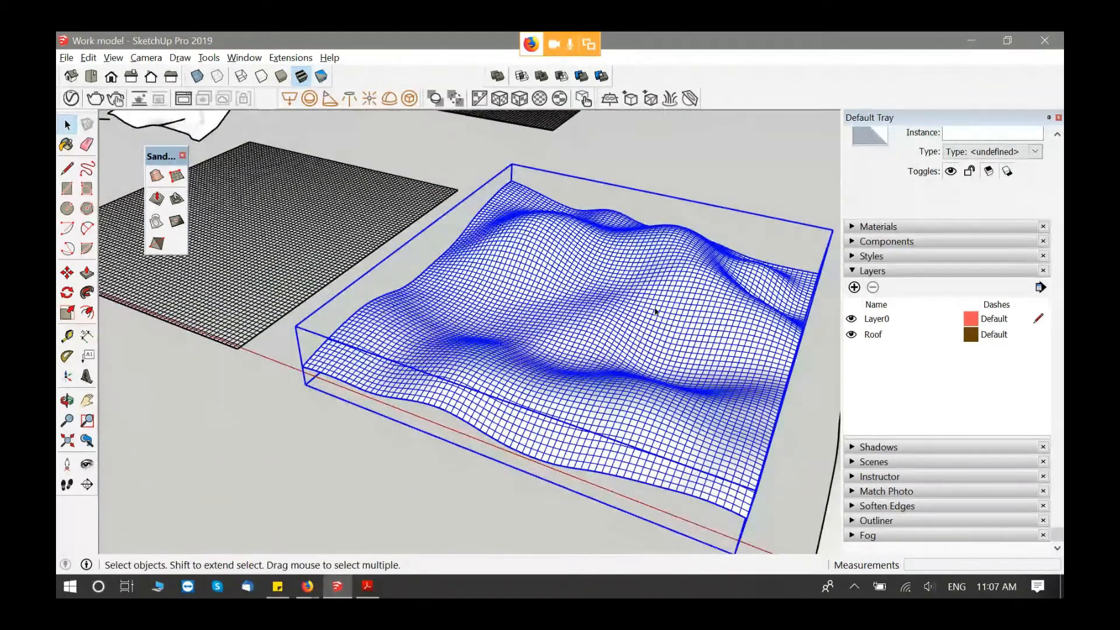
# Step: Soften the selected wavy grid terrain by enabling Soften coplanar with Smooth normals at 20 degrees, and clear the selection
pyautogui.moveTo(656, 312); pyautogui.dragTo(607, 387, button='middle')
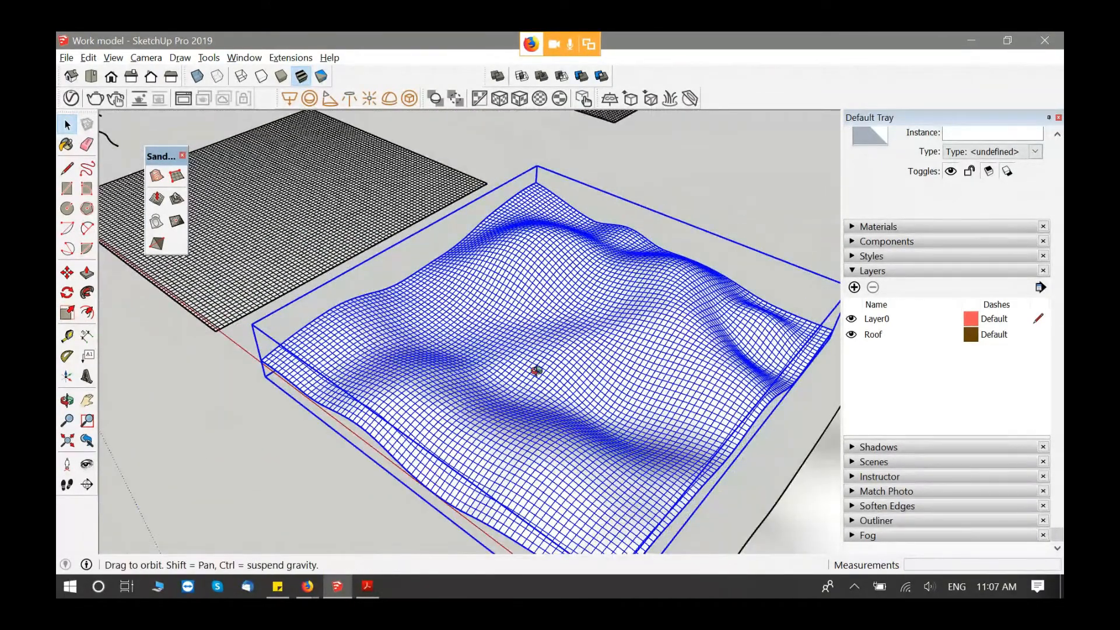
pyautogui.moveTo(536, 370); pyautogui.dragTo(588, 313, button='middle')
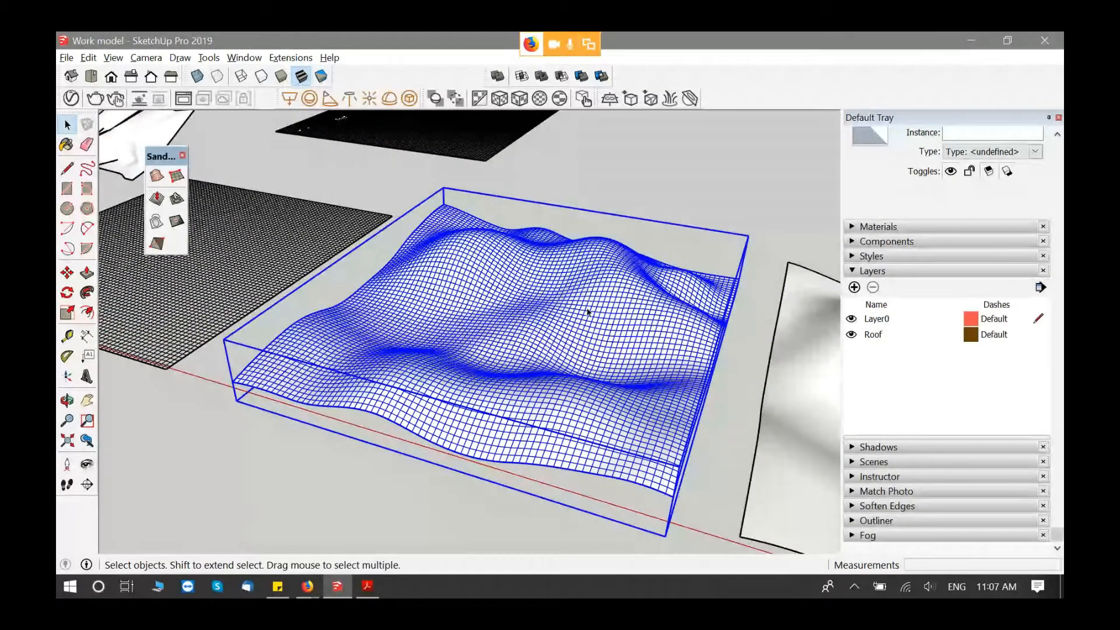
pyautogui.scroll(-2, 588, 312)
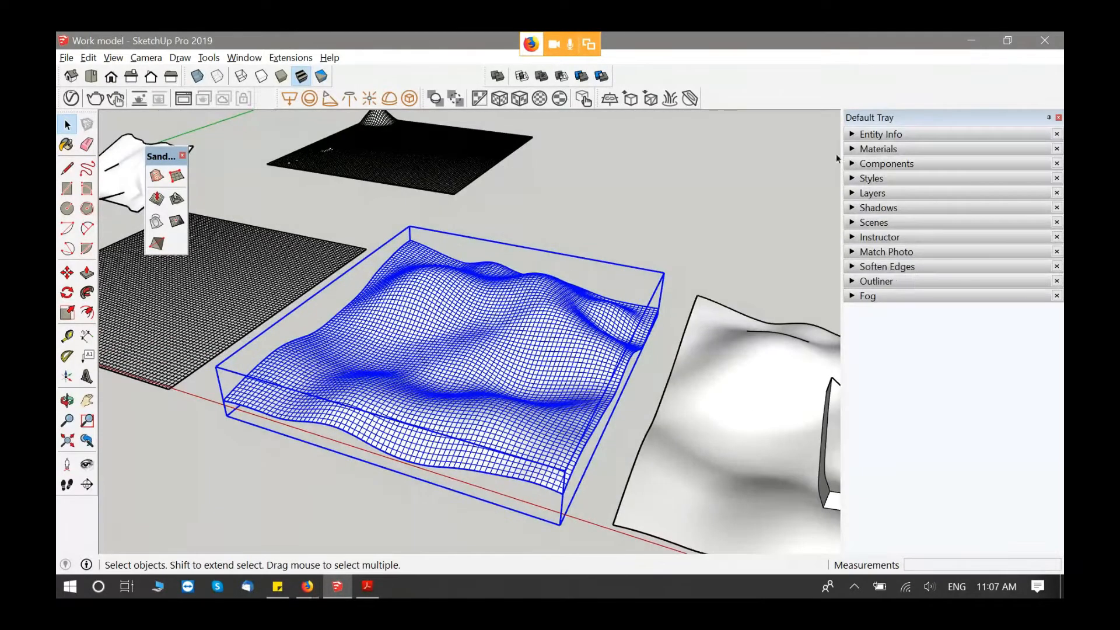
pyautogui.click(878, 269)
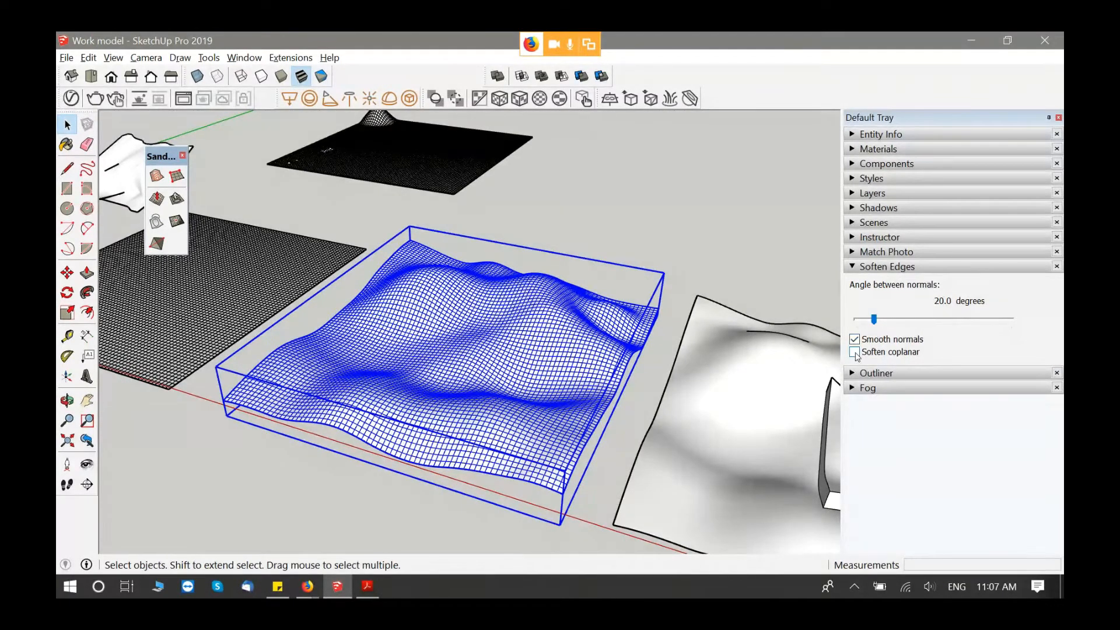
pyautogui.click(855, 352)
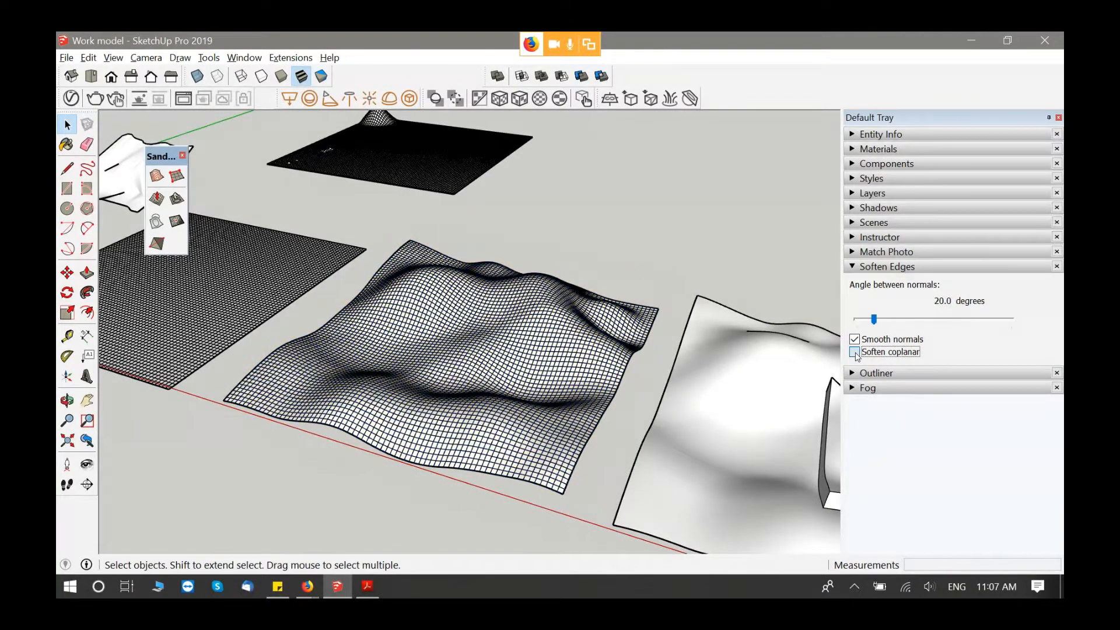
pyautogui.click(551, 353)
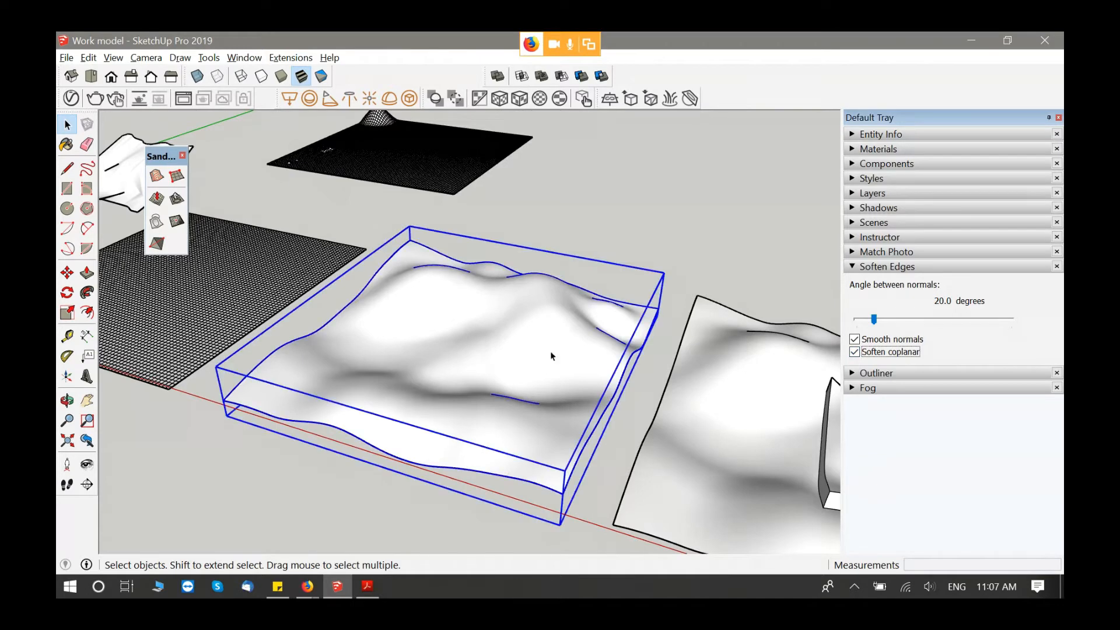
pyautogui.scroll(2, 533, 338)
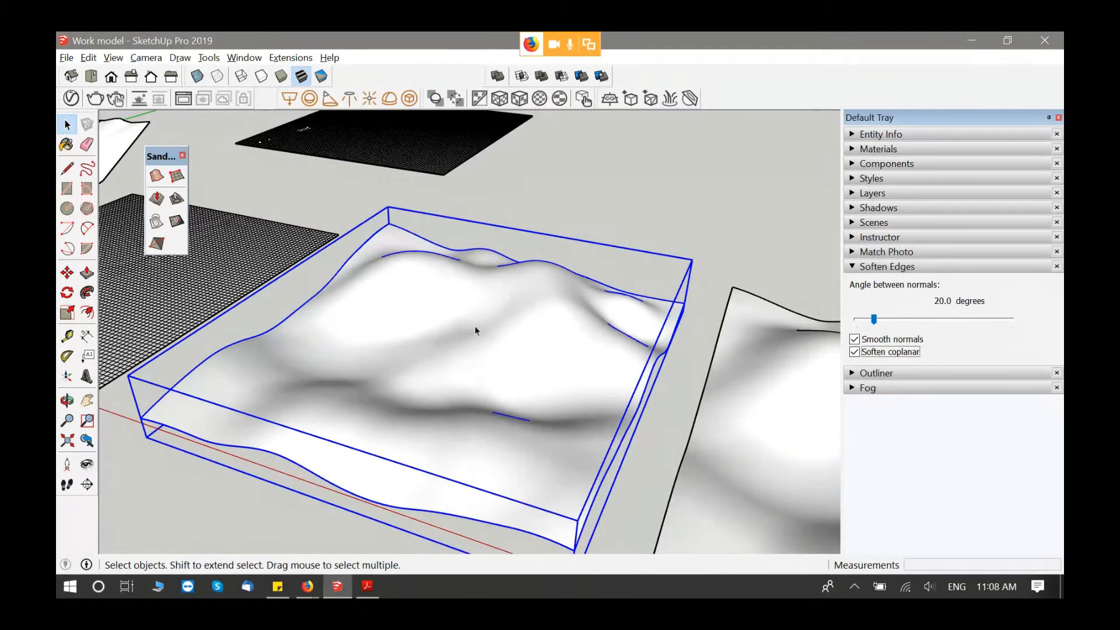
pyautogui.click(640, 236)
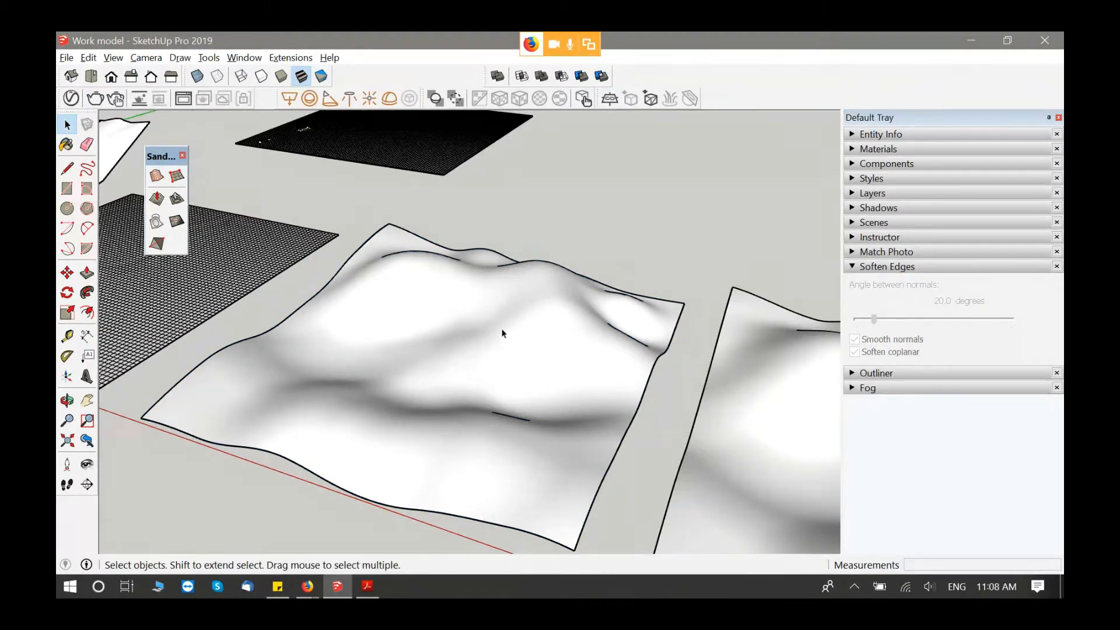
# Step: Show hidden geometry and examine the triangulated mesh of the softened terrain up close
pyautogui.scroll(2, 496, 310)
pyautogui.scroll(-3, 494, 291)
pyautogui.moveTo(497, 293)
pyautogui.mouseDown(button='middle')
pyautogui.moveTo(386, 281)
pyautogui.moveTo(401, 375)
pyautogui.moveTo(508, 312)
pyautogui.mouseUp(button='middle')
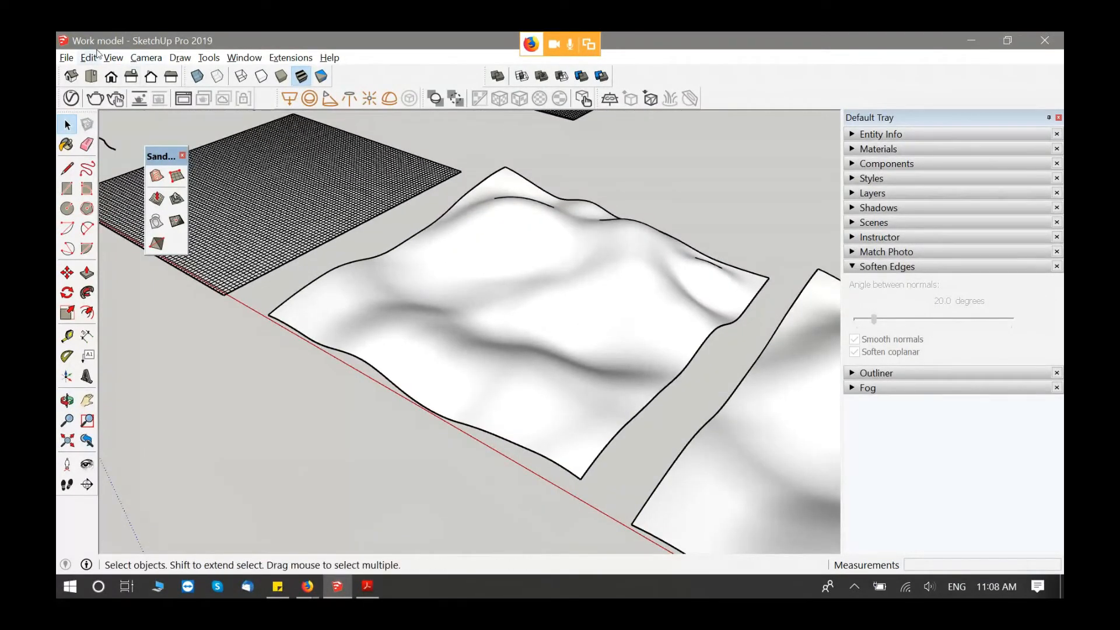
pyautogui.click(113, 58)
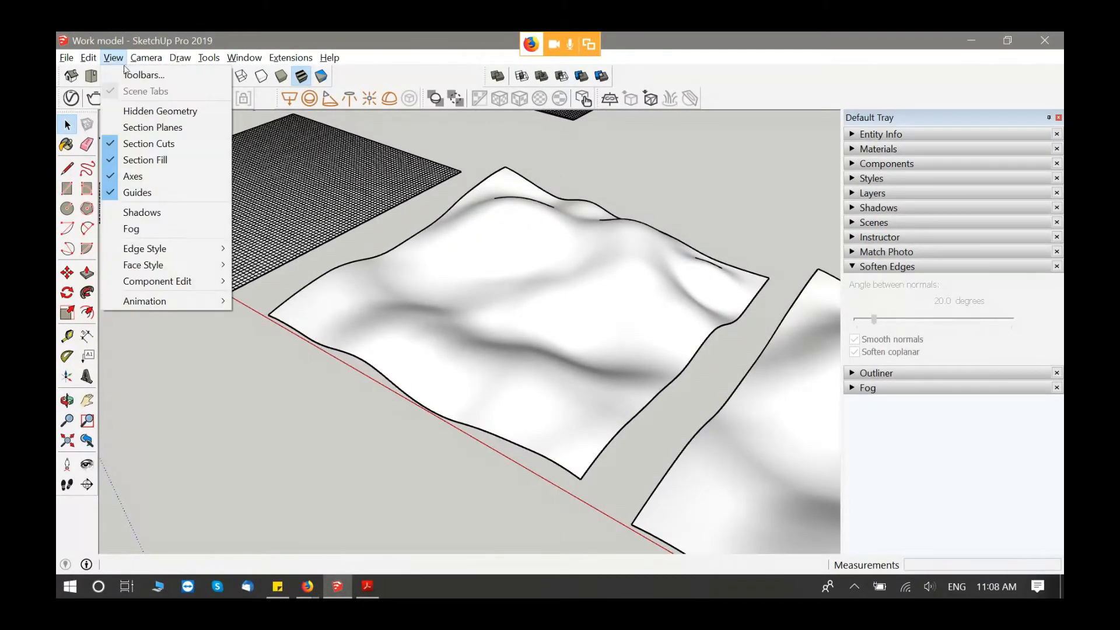
pyautogui.click(142, 111)
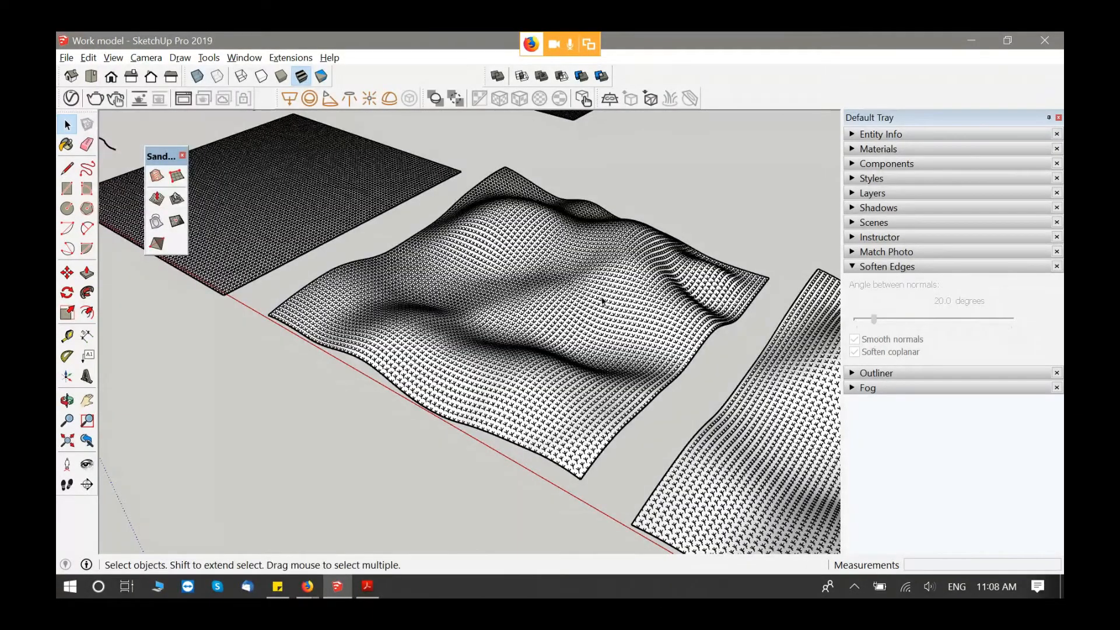
pyautogui.scroll(6, 602, 299)
pyautogui.moveTo(603, 298); pyautogui.dragTo(446, 320, button='middle')
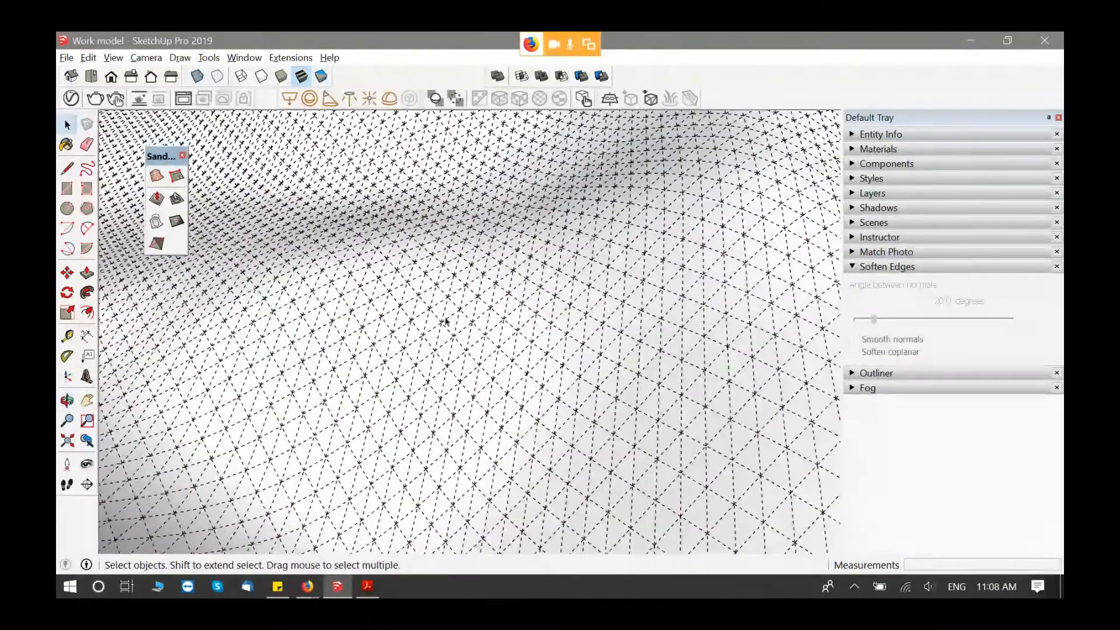
pyautogui.scroll(1, 603, 312)
pyautogui.scroll(-4, 605, 308)
pyautogui.scroll(-5, 605, 308)
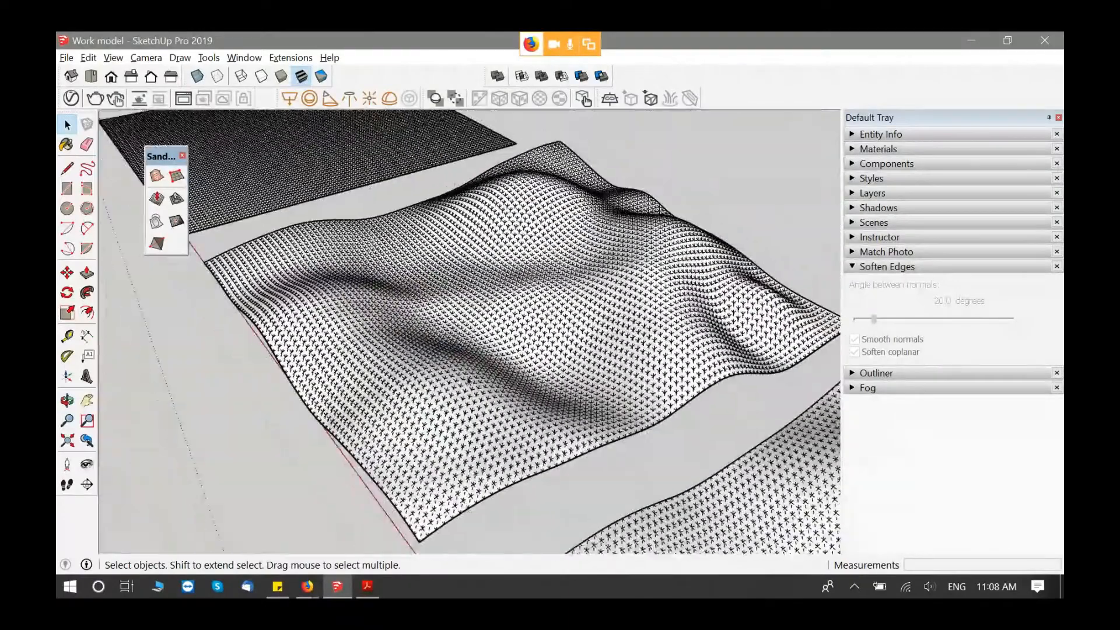
pyautogui.moveTo(470, 381); pyautogui.dragTo(525, 344, button='middle')
pyautogui.keyDown('shift'); pyautogui.moveTo(630, 332); pyautogui.dragTo(503, 378, button='middle'); pyautogui.keyUp('shift')
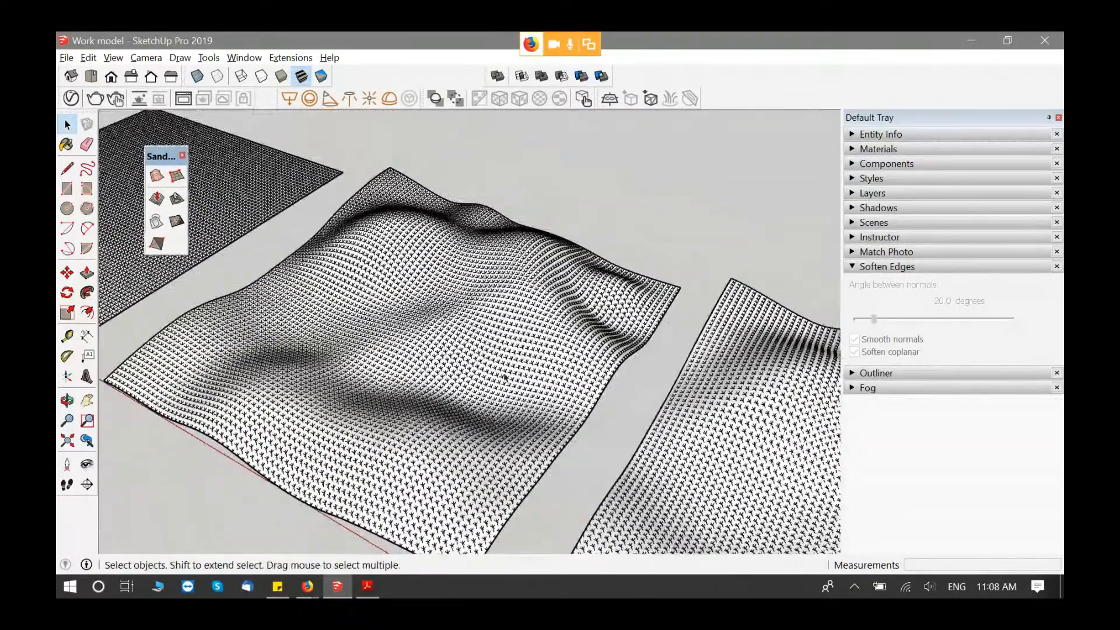
pyautogui.scroll(-1, 502, 377)
# Step: Turn off hidden geometry and look over the neighbouring terrain samples with the triangular faces
pyautogui.click(113, 57)
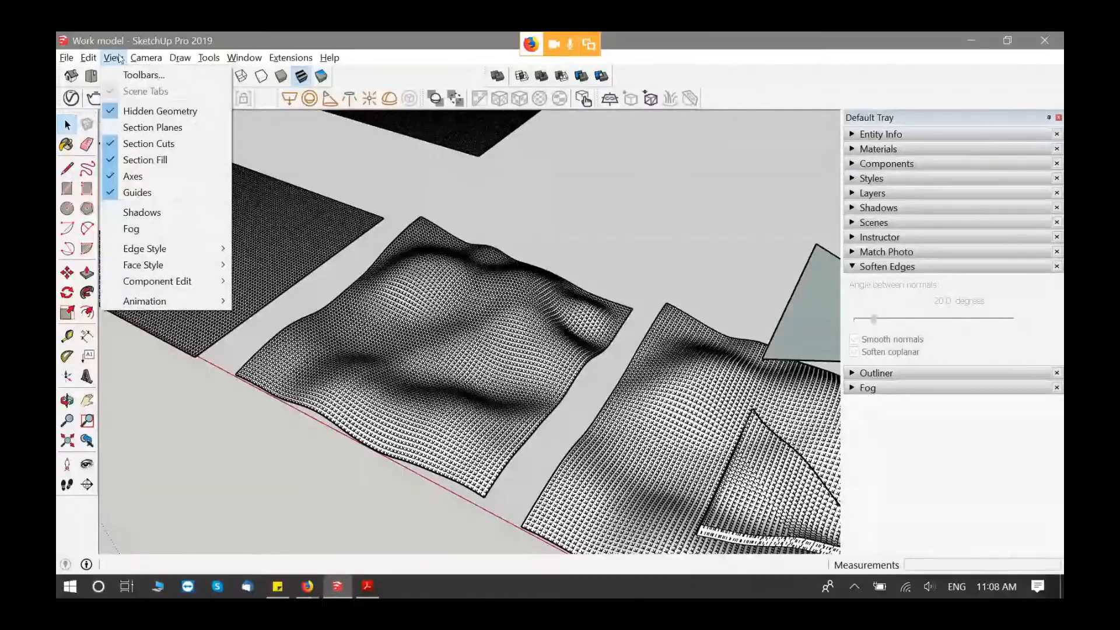
pyautogui.click(163, 112)
pyautogui.scroll(-3, 412, 305)
pyautogui.keyDown('shift'); pyautogui.moveTo(413, 305); pyautogui.dragTo(280, 273, button='middle'); pyautogui.keyUp('shift')
pyautogui.moveTo(295, 318); pyautogui.dragTo(368, 359, button='middle')
pyautogui.scroll(1, 334, 389)
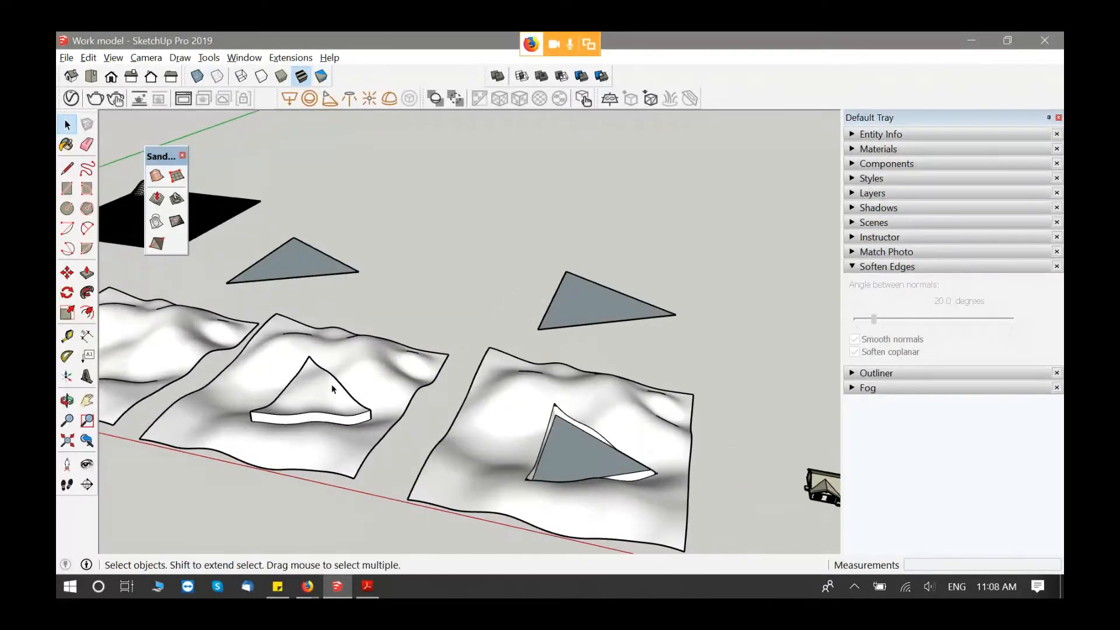
pyautogui.keyDown('shift'); pyautogui.moveTo(280, 348); pyautogui.dragTo(438, 382, button='middle'); pyautogui.keyUp('shift')
pyautogui.scroll(-1, 349, 292)
pyautogui.keyDown('shift'); pyautogui.moveTo(349, 292); pyautogui.dragTo(493, 384, button='middle'); pyautogui.keyUp('shift')
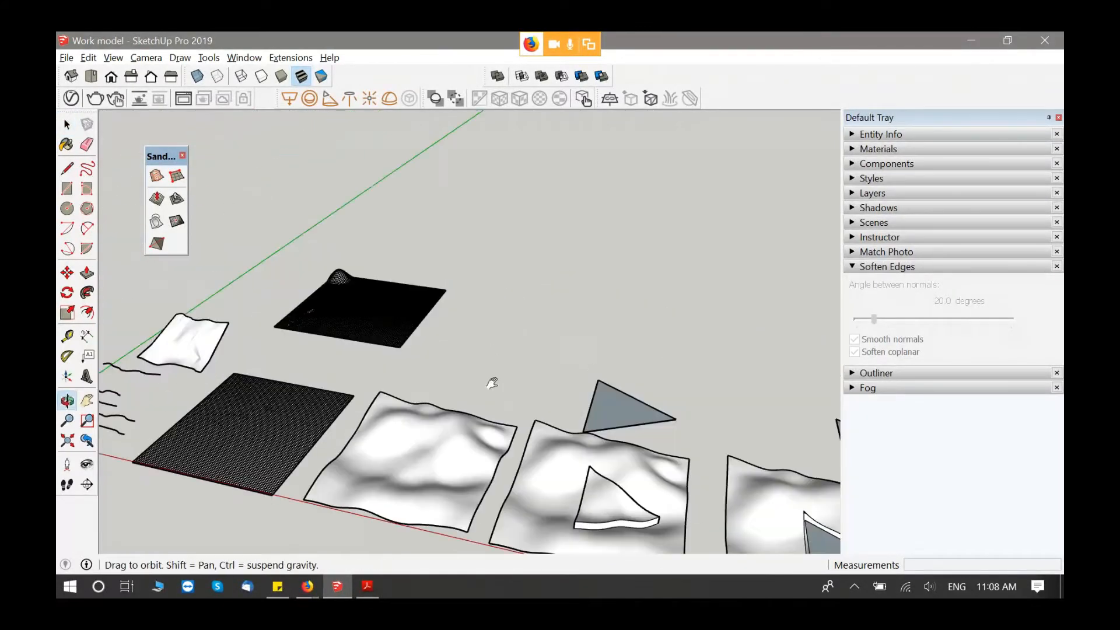
# Step: Select the softened wavy terrain beside the flat grid and examine it together with the open ground in front
pyautogui.press('space')
pyautogui.click(445, 457)
pyautogui.keyDown('shift'); pyautogui.moveTo(446, 457); pyautogui.dragTo(519, 230, button='middle'); pyautogui.keyUp('shift')
pyautogui.moveTo(500, 396); pyautogui.dragTo(447, 421, button='middle')
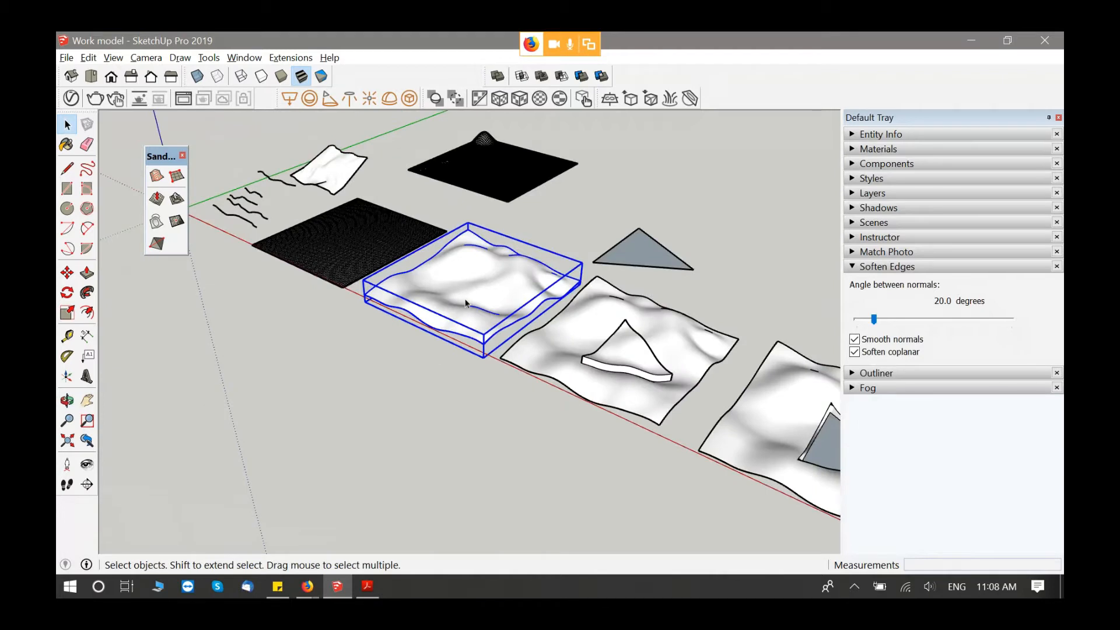
pyautogui.click(177, 200)
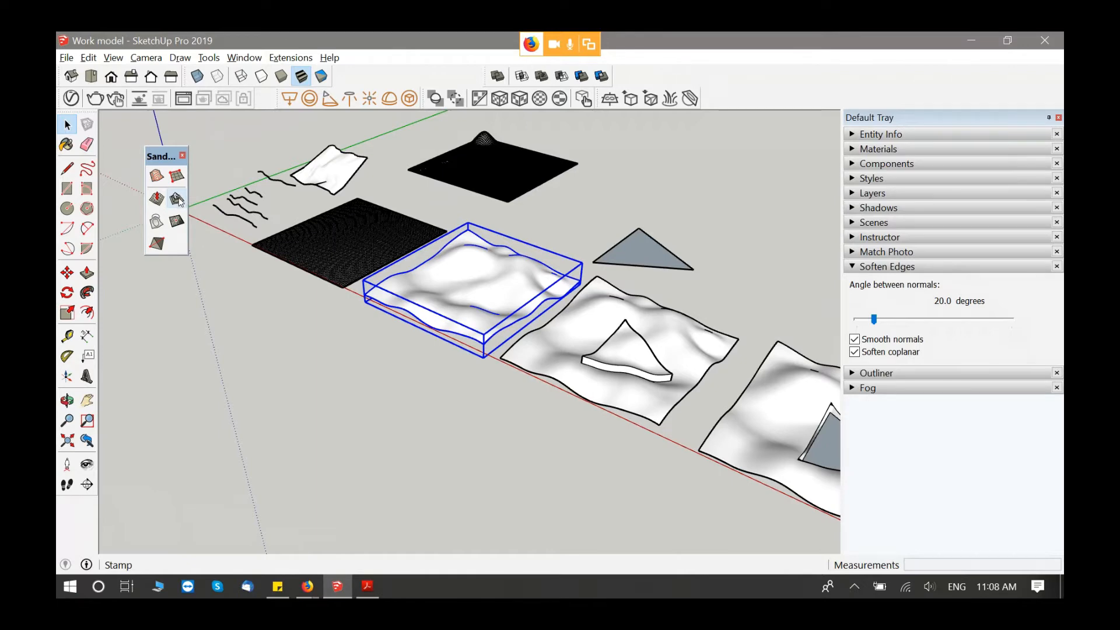
pyautogui.scroll(5, 199, 204)
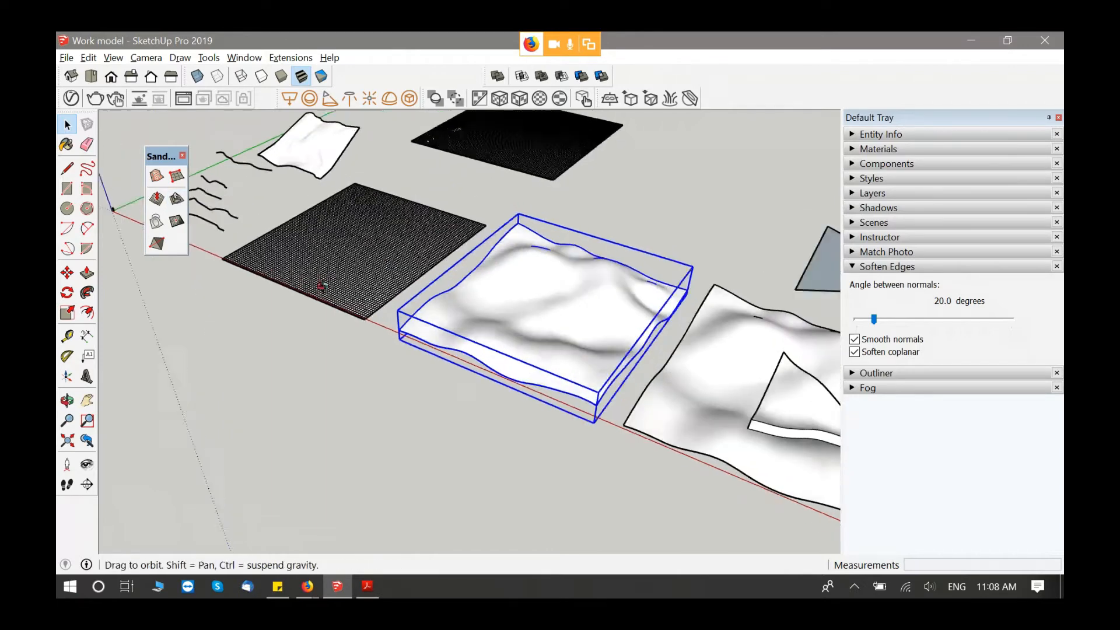
pyautogui.keyDown('shift'); pyautogui.moveTo(417, 334); pyautogui.dragTo(397, 282, button='middle'); pyautogui.keyUp('shift')
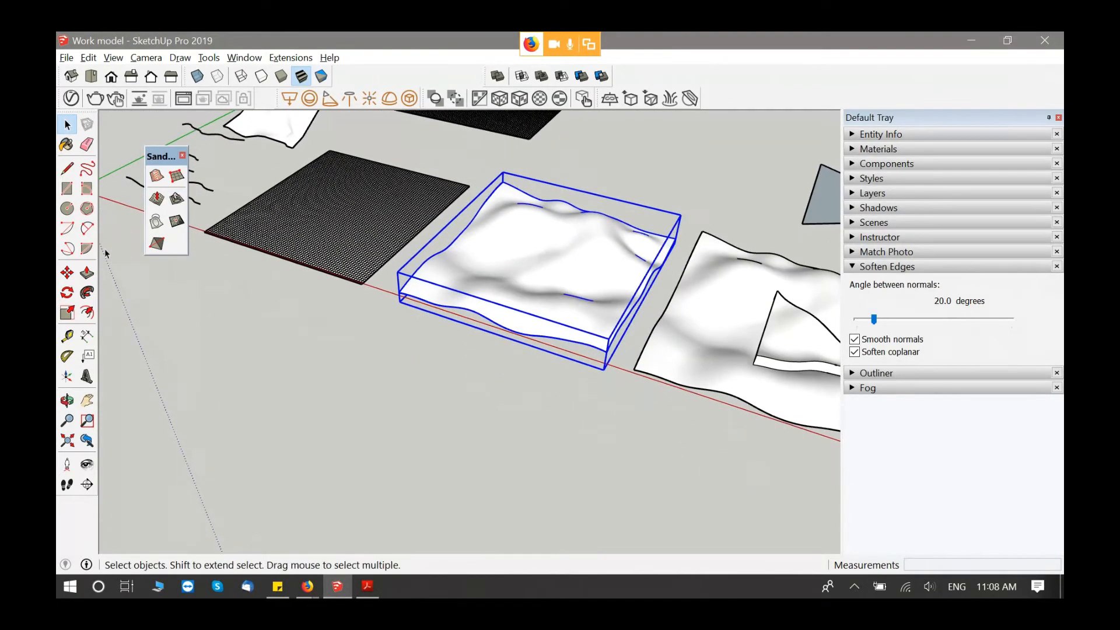
# Step: Draw a 7-sided polygon on the open ground in front of the softened terrain
pyautogui.click(87, 209)
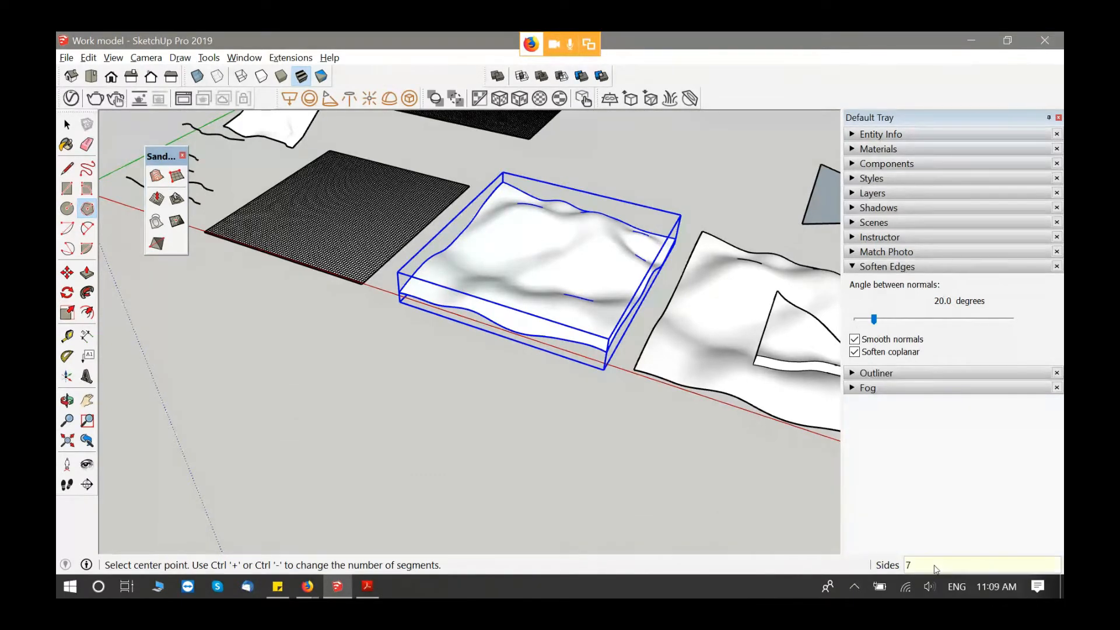
pyautogui.click(405, 454)
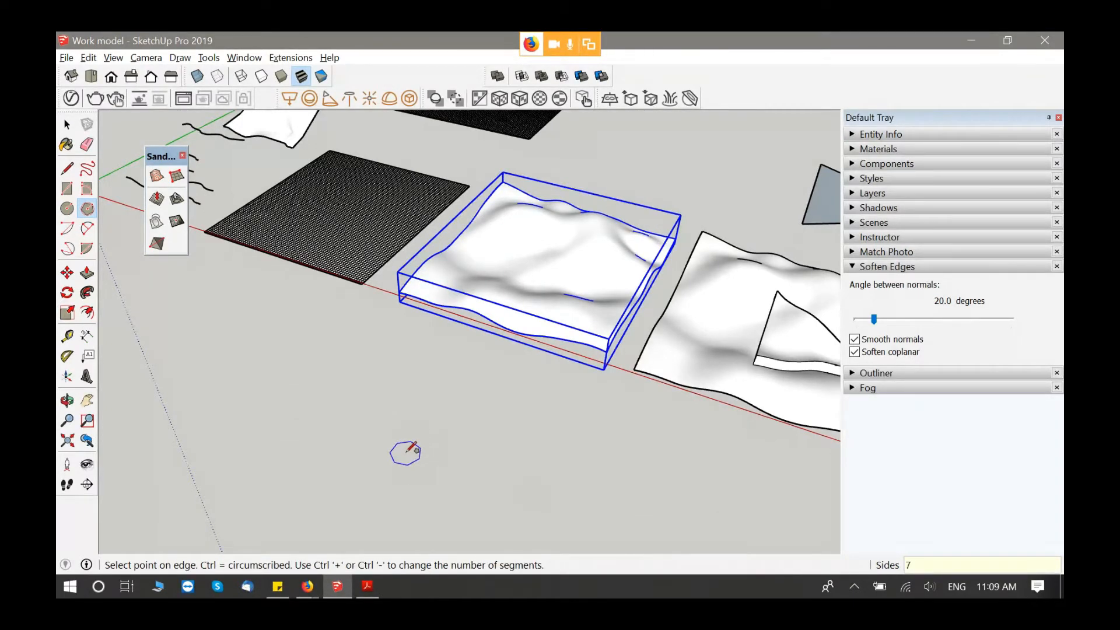
pyautogui.click(467, 458)
pyautogui.press('space')
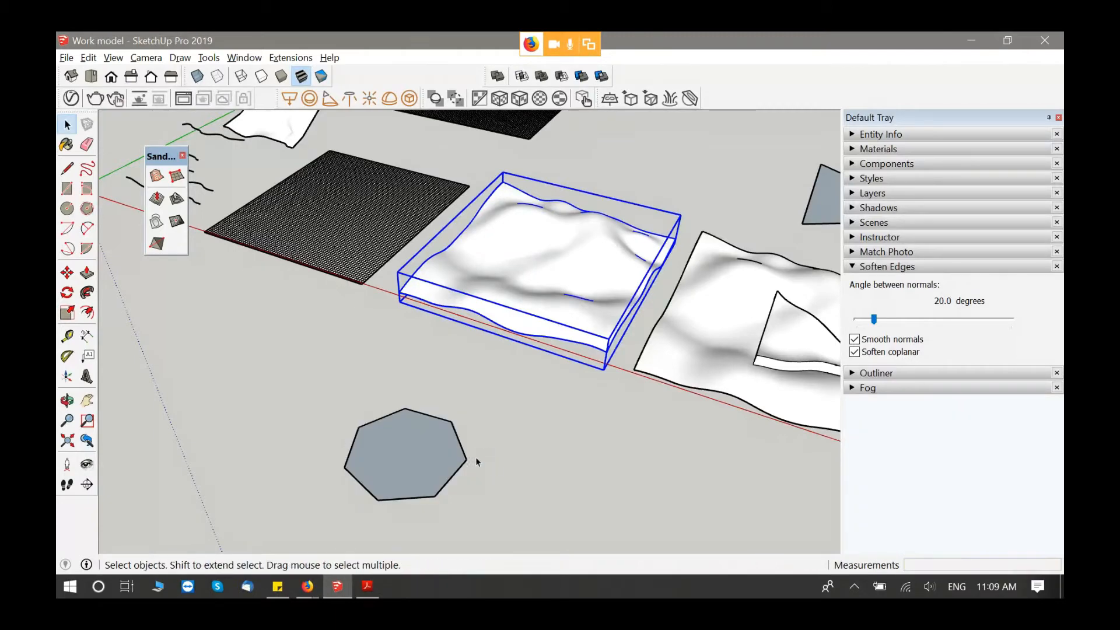
# Step: Group the heptagon's face together with its edges
pyautogui.click(403, 447)
pyautogui.doubleClick(414, 462)
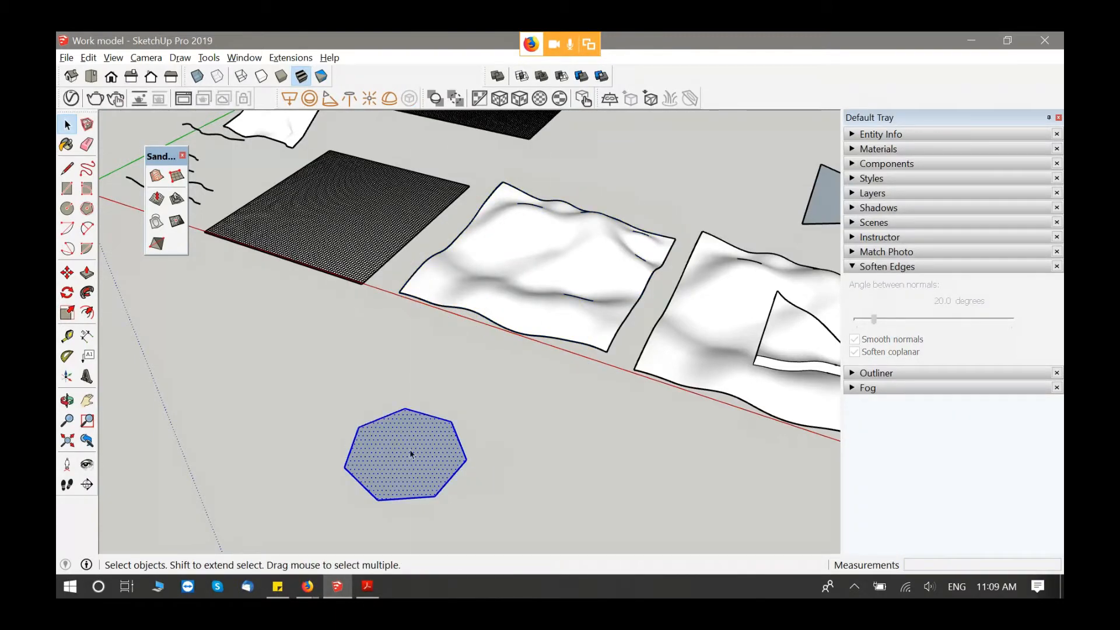
pyautogui.rightClick(412, 454)
pyautogui.click(458, 273)
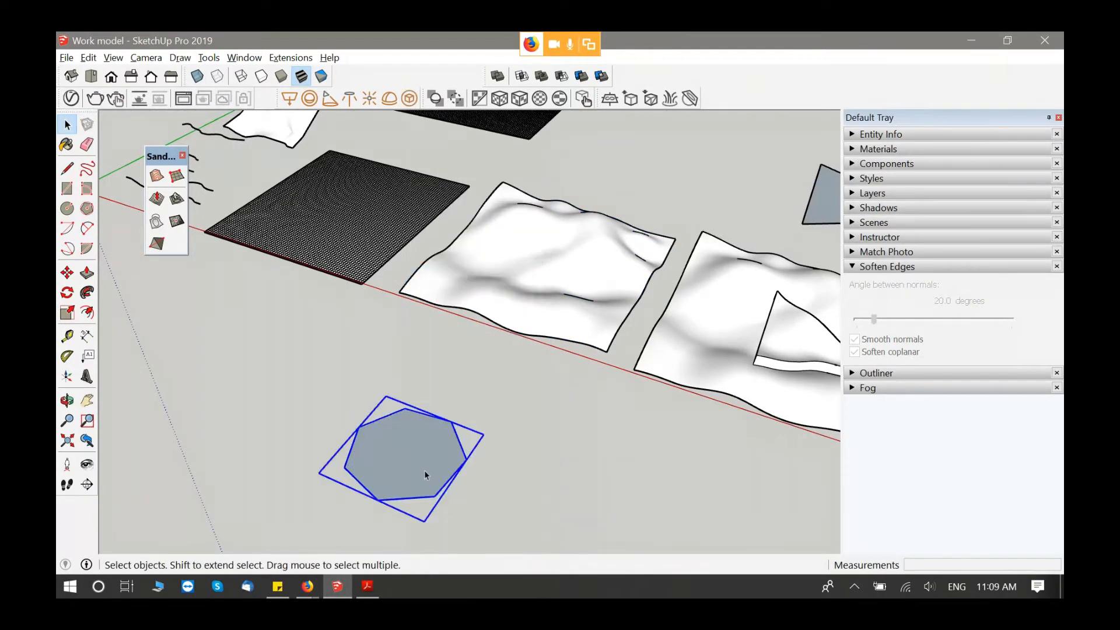
# Step: Move the heptagon group about 96000 mm along the green axis into the middle of the softened terrain
pyautogui.press('m')
pyautogui.click(413, 480)
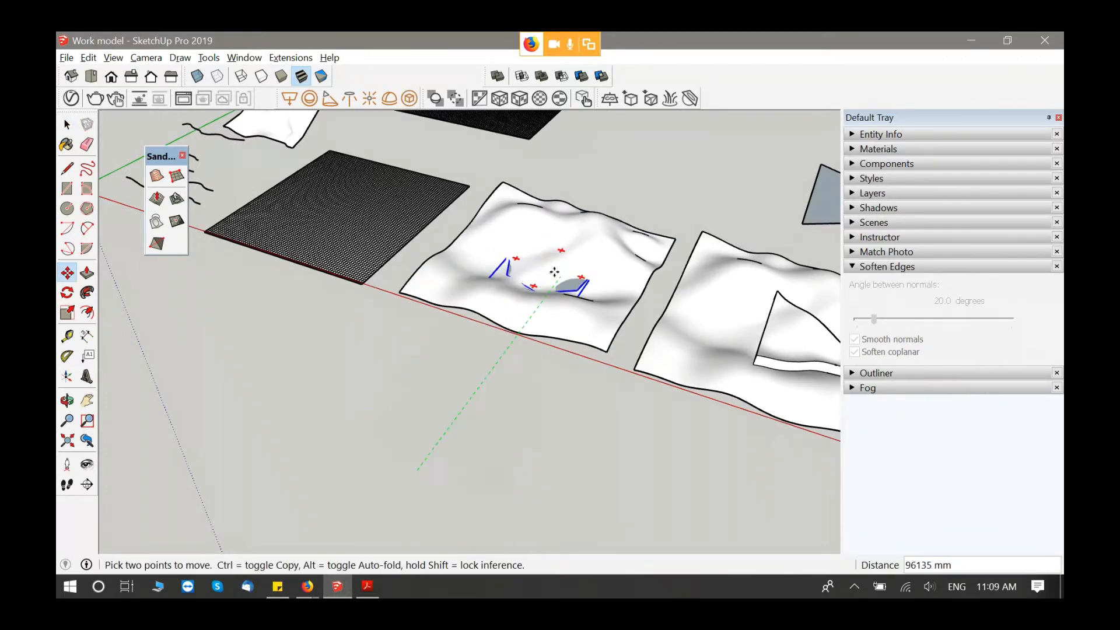
pyautogui.click(556, 273)
# Step: Raise the heptagon group about 19000 mm along the blue axis so it floats above the terrain
pyautogui.scroll(4, 564, 277)
pyautogui.moveTo(573, 270); pyautogui.dragTo(493, 320, button='middle')
pyautogui.keyDown('shift'); pyautogui.moveTo(493, 321); pyautogui.dragTo(514, 360, button='middle'); pyautogui.keyUp('shift')
pyautogui.scroll(1, 563, 381)
pyautogui.click(571, 384)
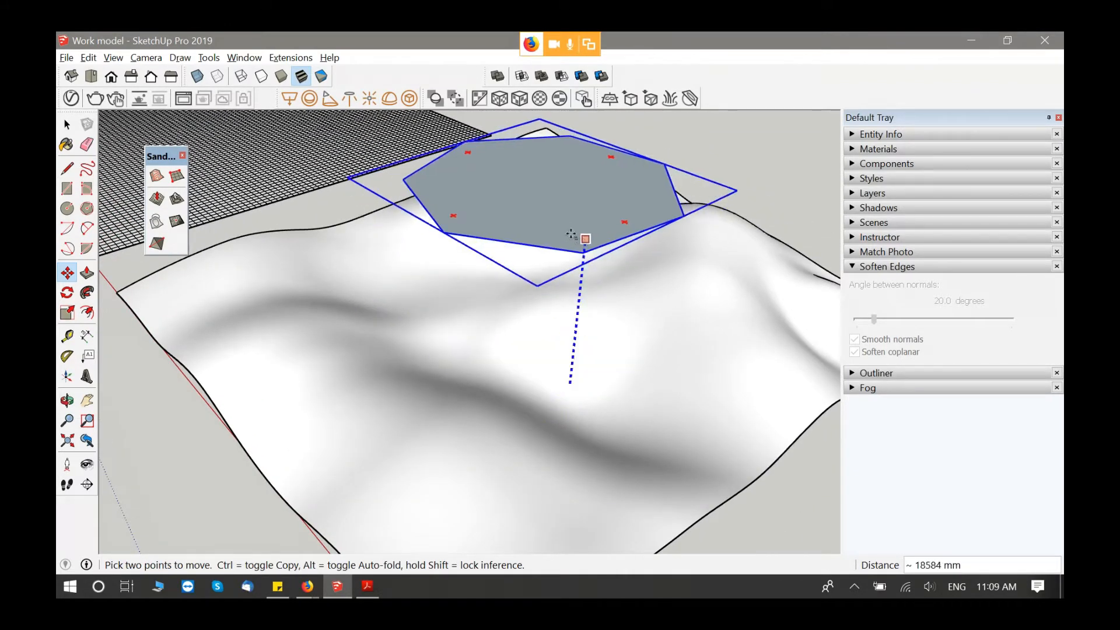
pyautogui.click(572, 228)
pyautogui.press('space')
pyautogui.scroll(-4, 541, 280)
pyautogui.moveTo(545, 300); pyautogui.dragTo(596, 312, button='middle')
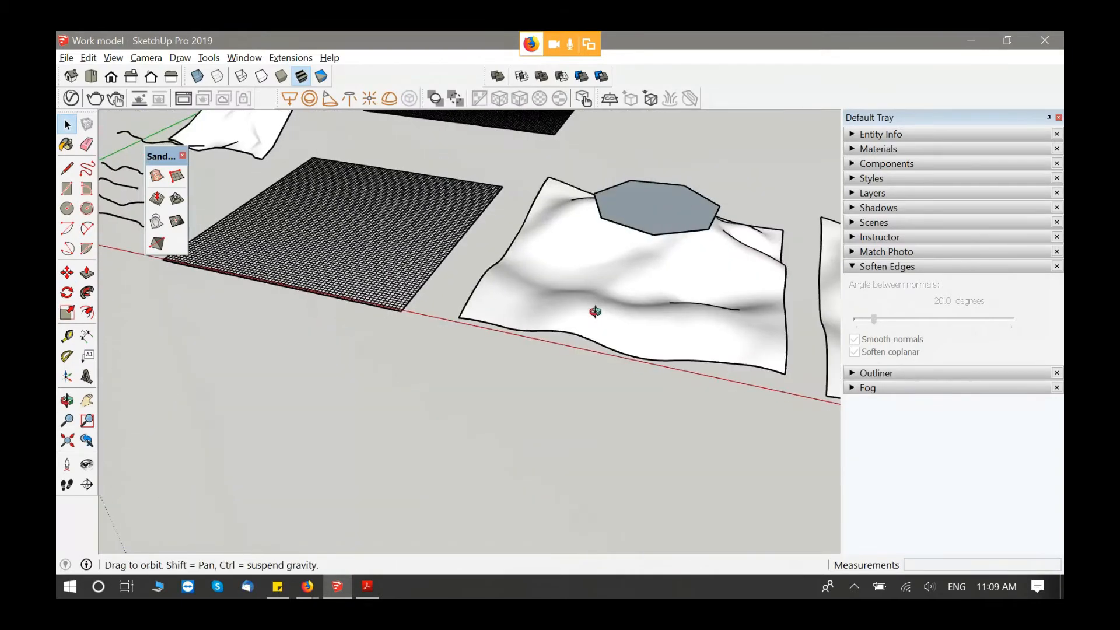
# Step: Pick the floating heptagon as the face to stamp and set the stamp offset to 2000 mm
pyautogui.scroll(5, 573, 405)
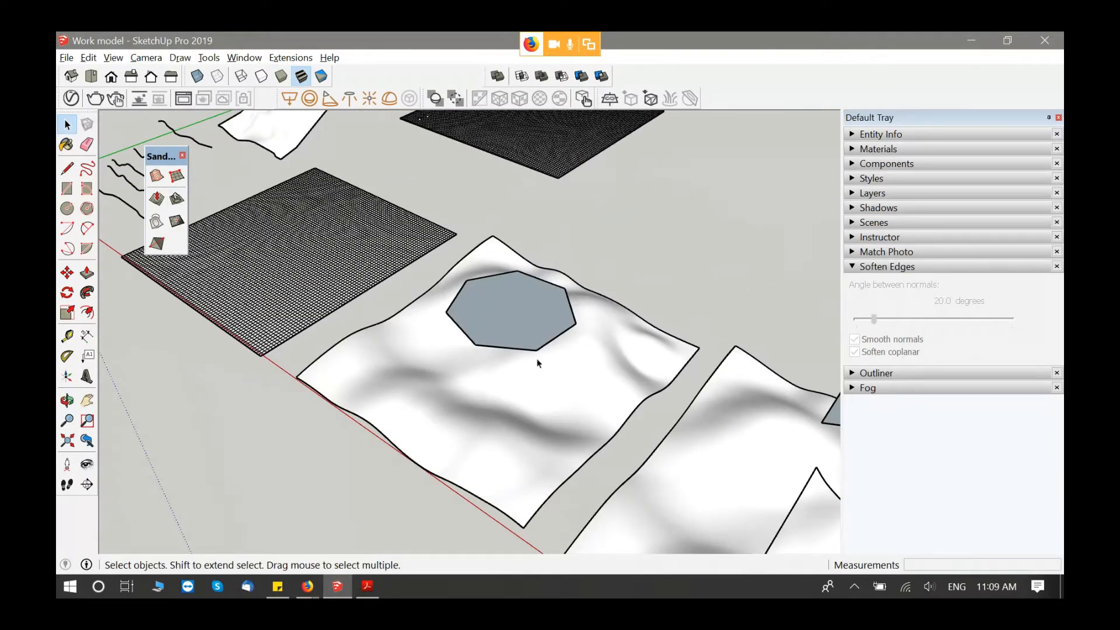
pyautogui.scroll(3, 537, 362)
pyautogui.moveTo(473, 403); pyautogui.dragTo(473, 370, button='middle')
pyautogui.click(473, 370)
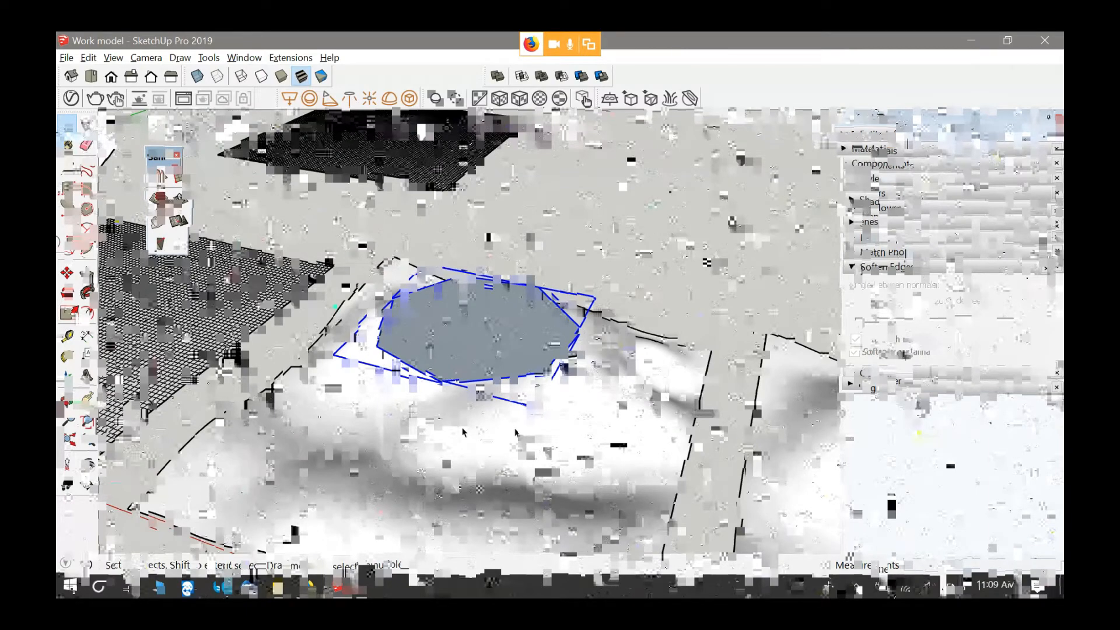
pyautogui.moveTo(516, 432); pyautogui.dragTo(460, 404, button='middle')
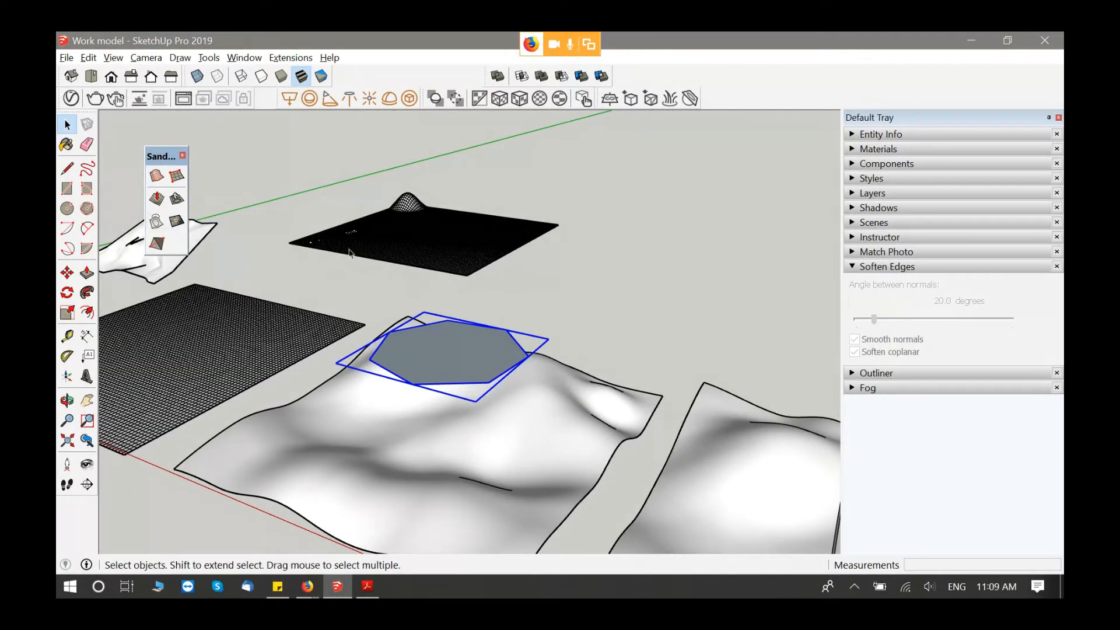
pyautogui.click(593, 273)
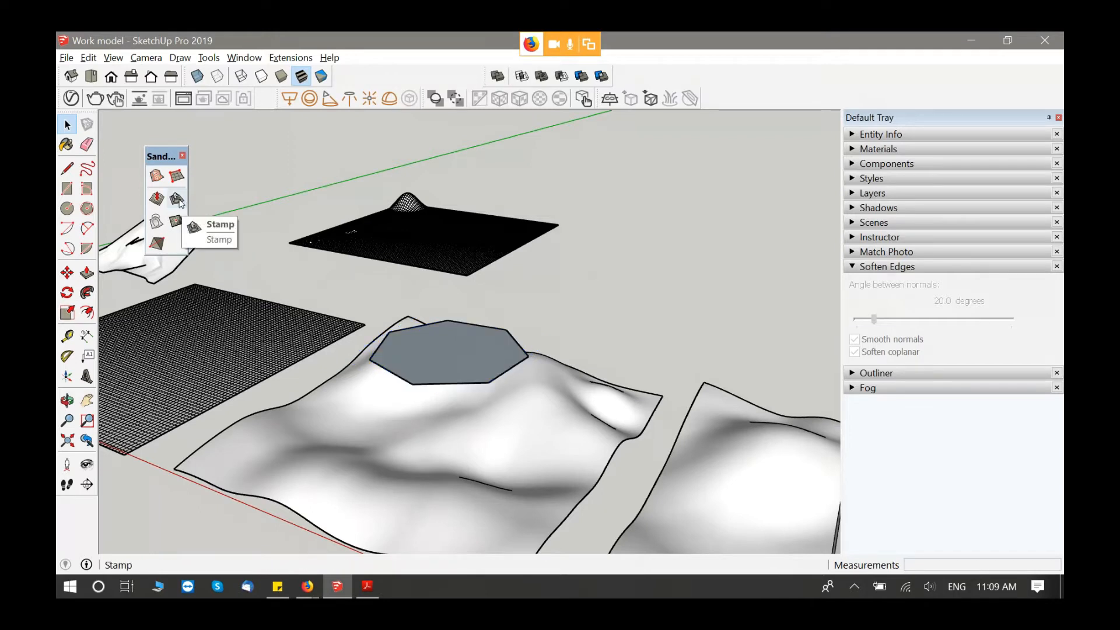
pyautogui.click(177, 199)
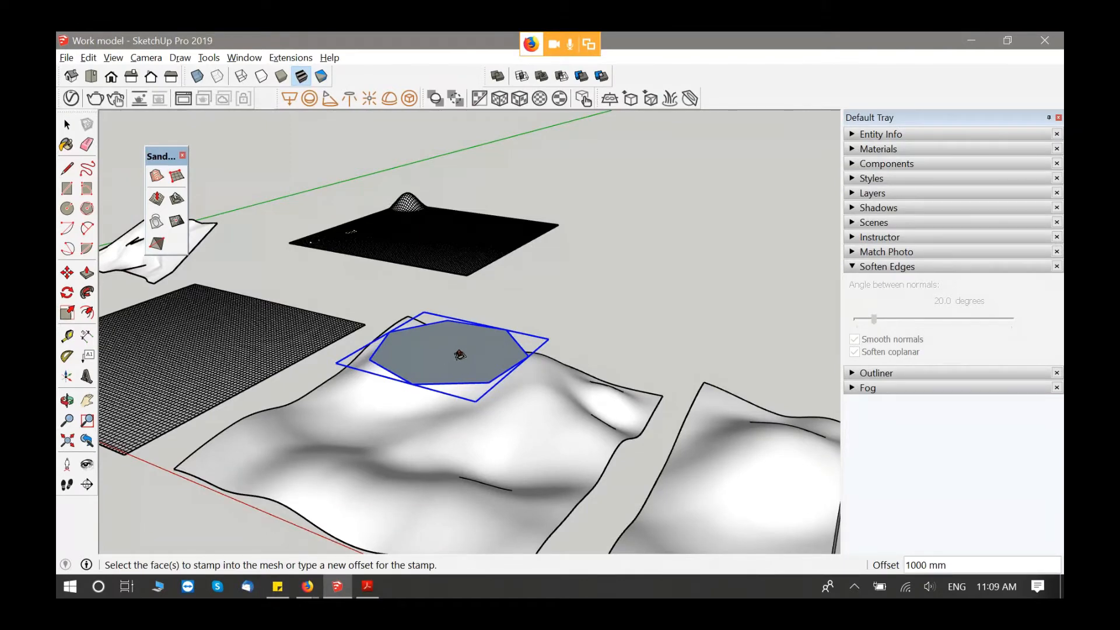
pyautogui.click(459, 357)
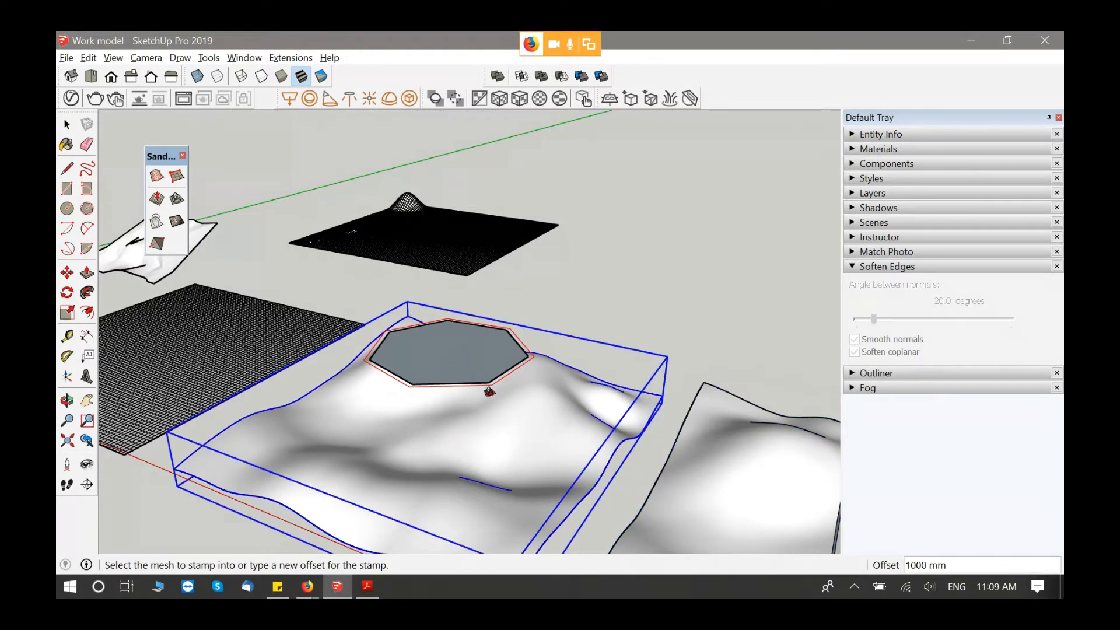
pyautogui.scroll(2, 509, 369)
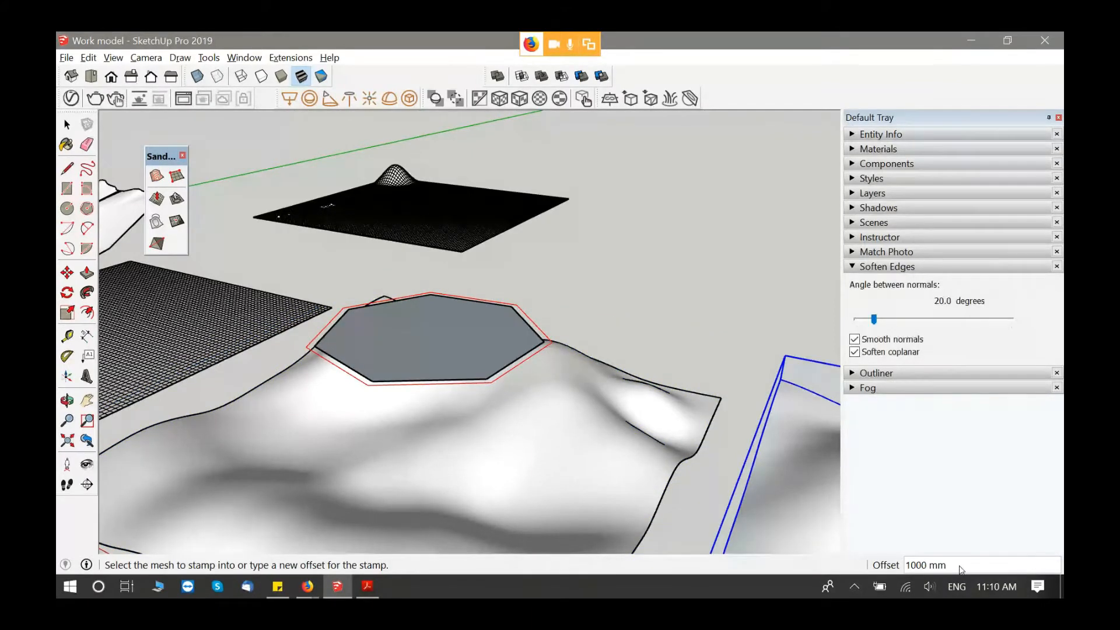
pyautogui.write('2000')
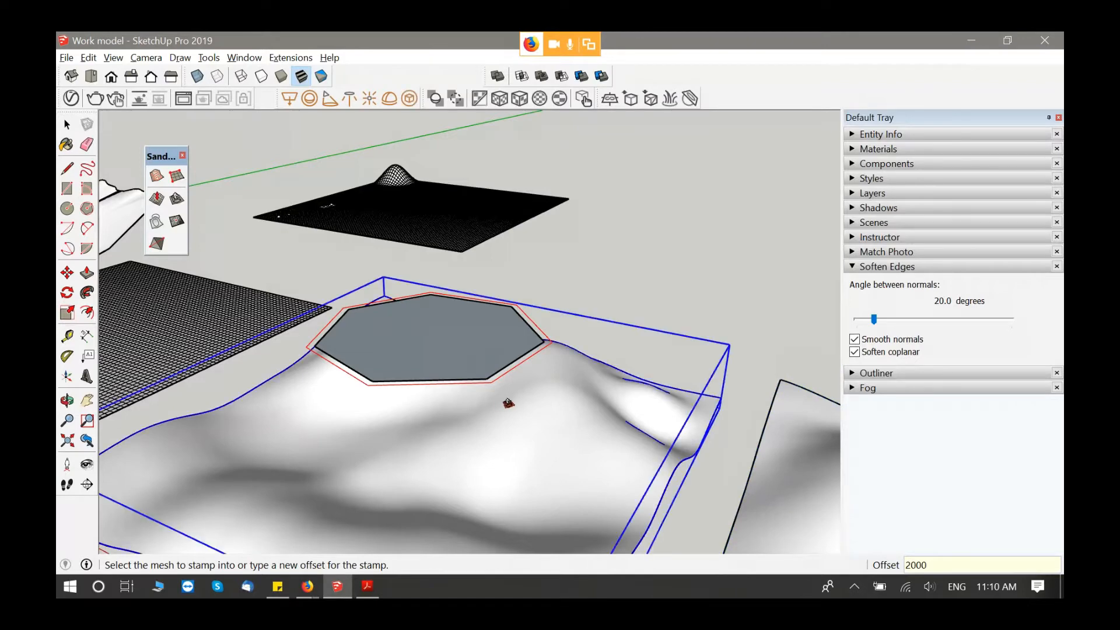
# Step: Stamp the heptagon into the softened terrain beneath it, setting the stamped pad at a height partly sunk into the slope
pyautogui.click(440, 348)
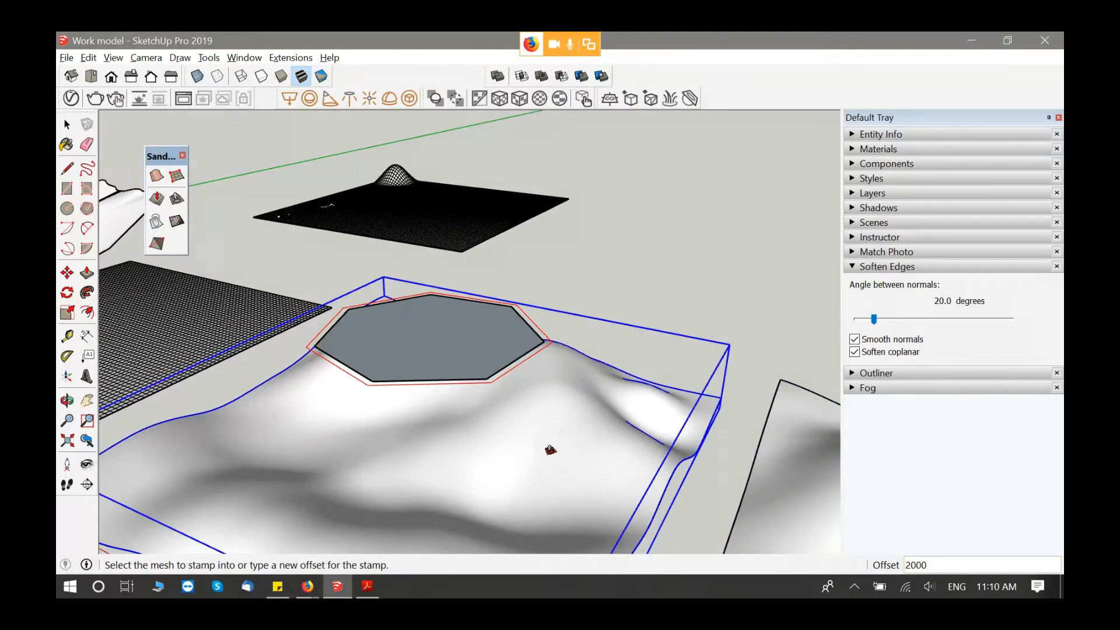
pyautogui.click(544, 430)
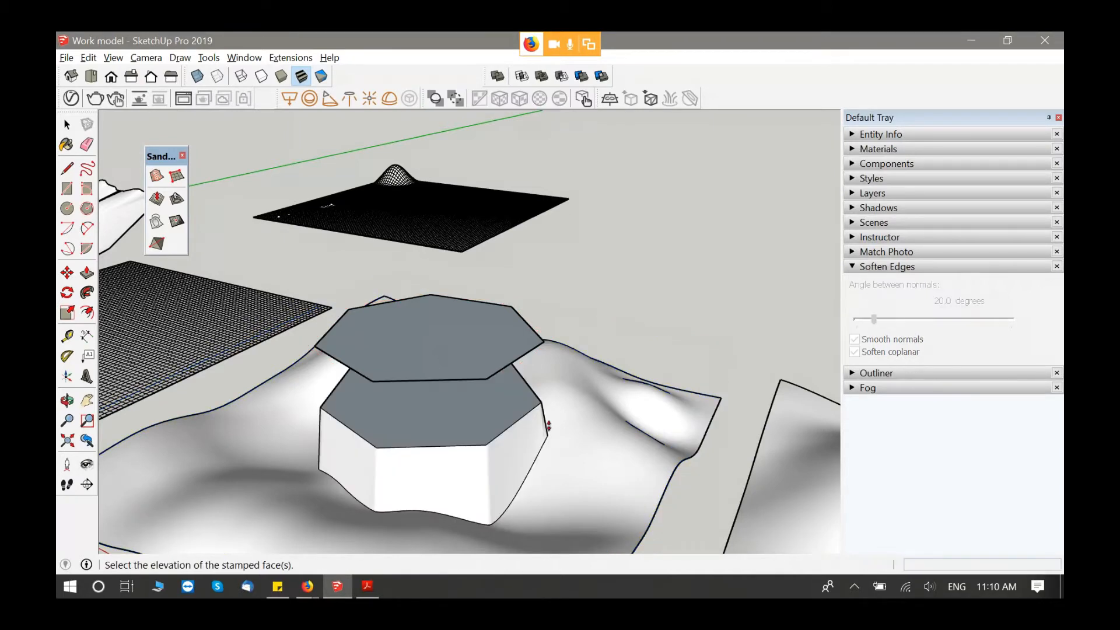
pyautogui.moveTo(457, 475); pyautogui.dragTo(379, 402, button='middle')
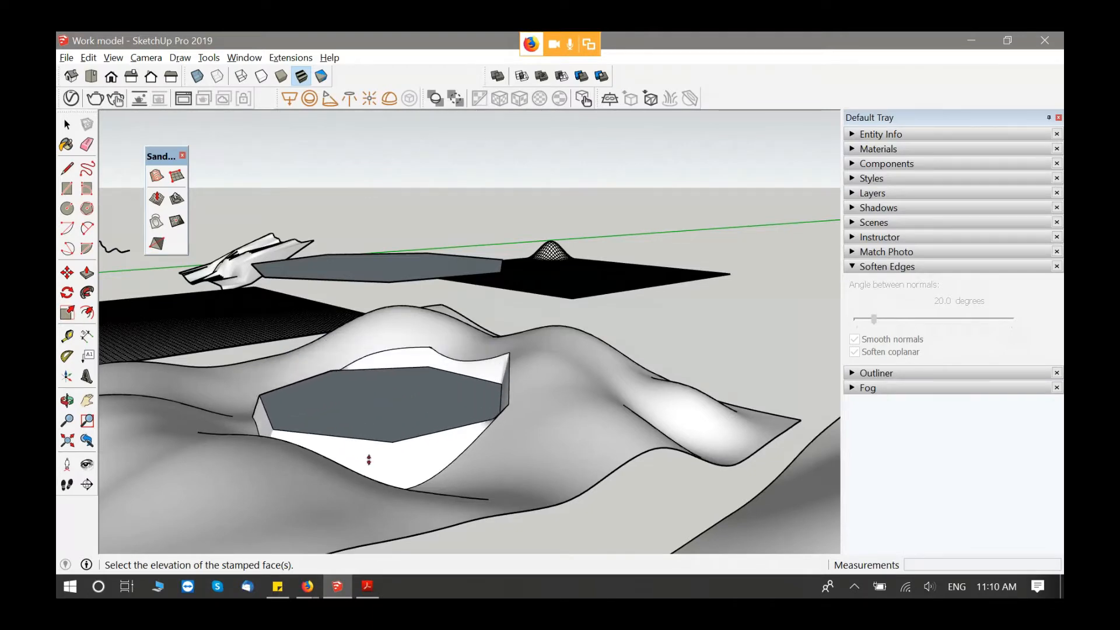
pyautogui.click(364, 463)
# Step: Examine the stamped heptagon pad and its side walls in the terrain from several angles
pyautogui.scroll(-3, 506, 419)
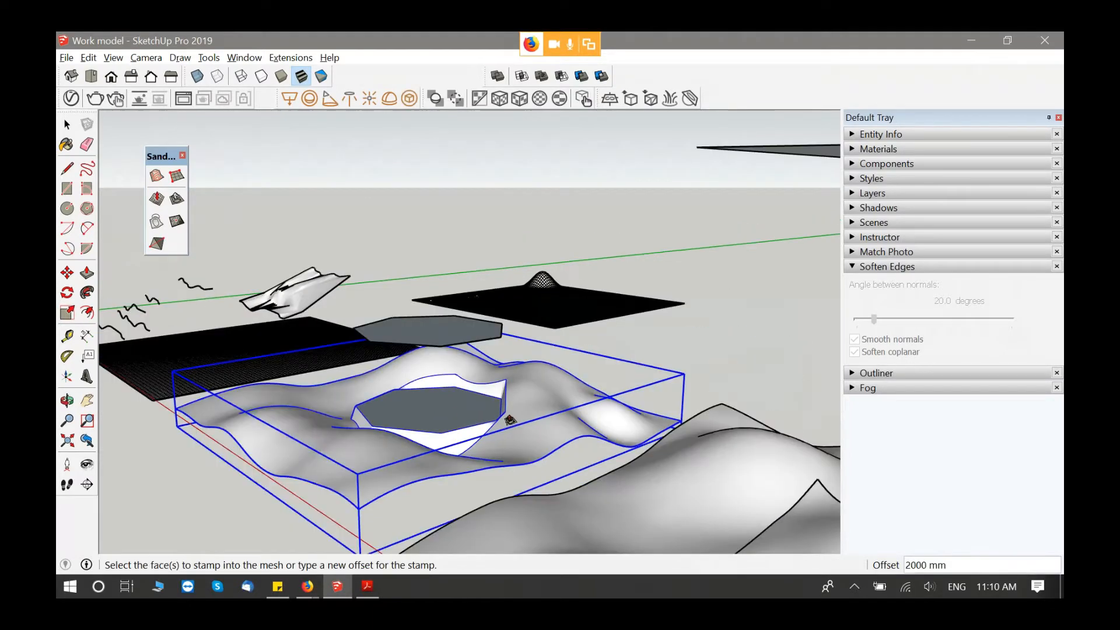
pyautogui.moveTo(413, 422); pyautogui.dragTo(422, 425, button='middle')
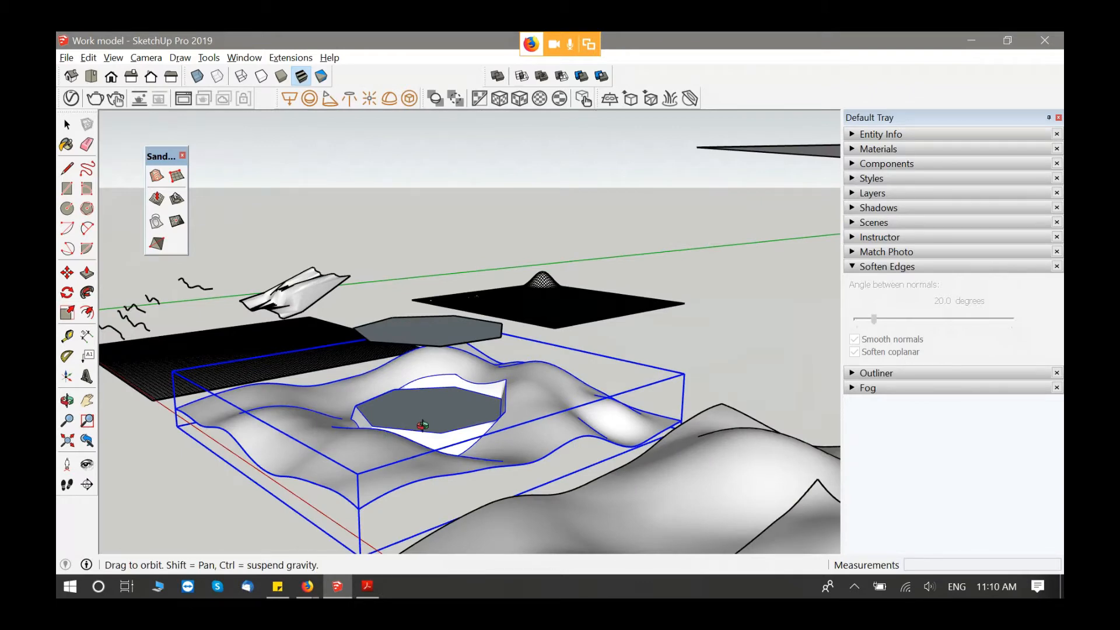
pyautogui.moveTo(422, 425); pyautogui.dragTo(484, 395, button='middle')
pyautogui.scroll(1, 310, 369)
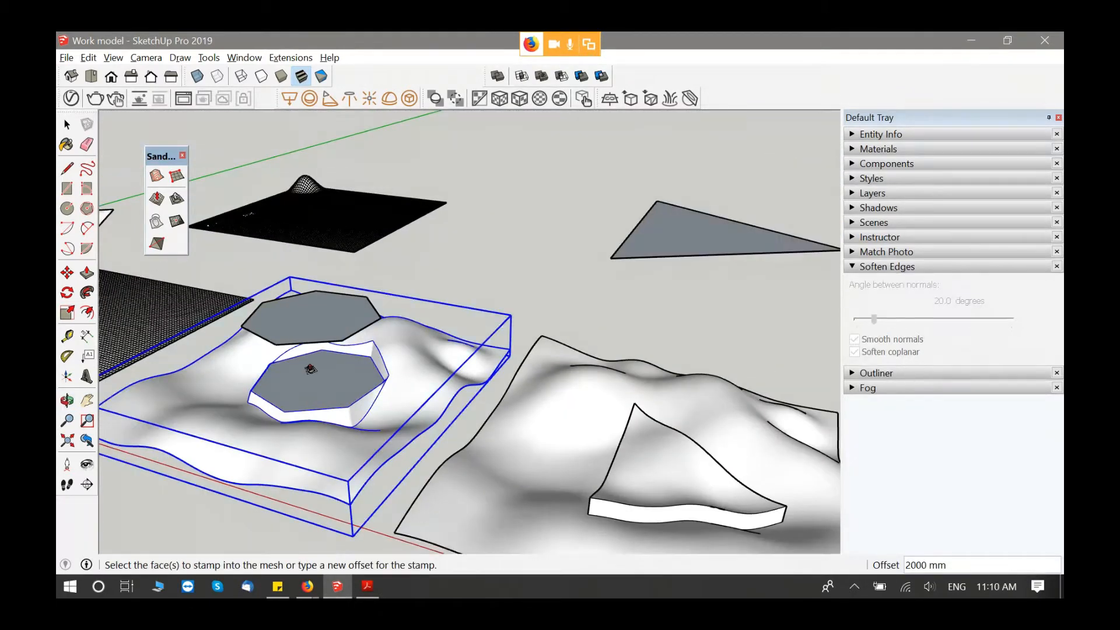
pyautogui.press('space')
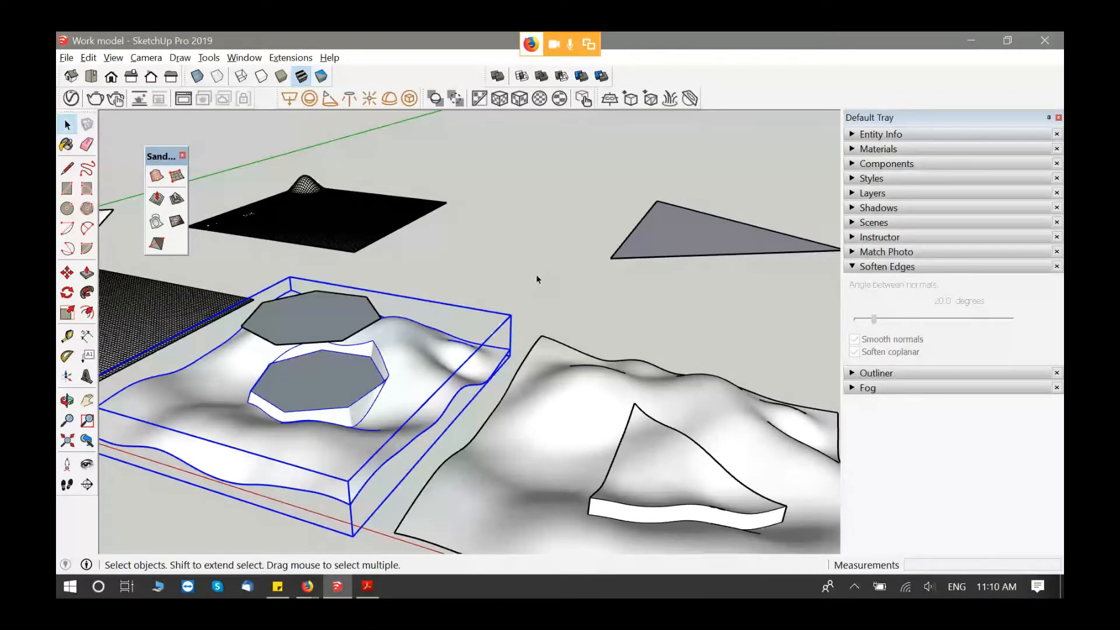
pyautogui.click(537, 279)
pyautogui.moveTo(537, 279); pyautogui.dragTo(438, 309, button='middle')
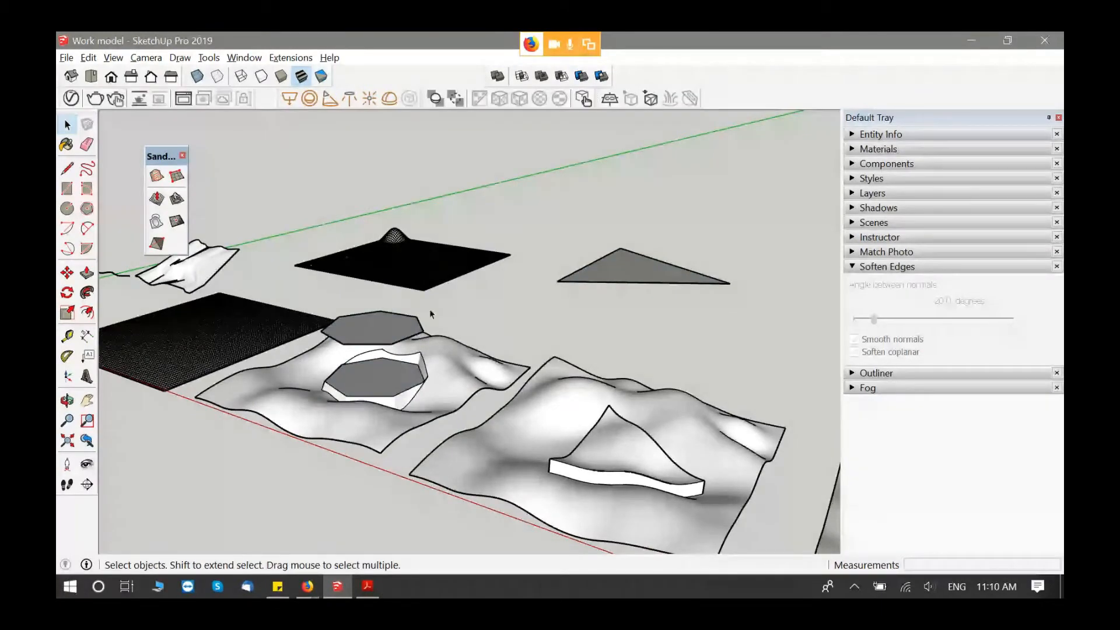
pyautogui.scroll(2, 393, 398)
pyautogui.moveTo(392, 398); pyautogui.dragTo(455, 411, button='middle')
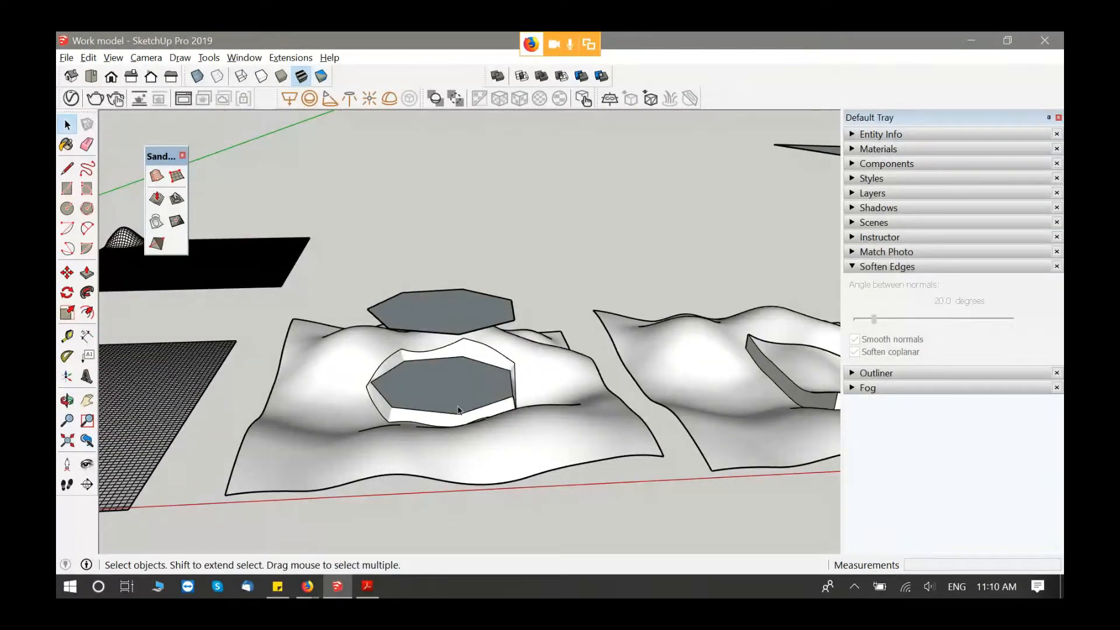
pyautogui.moveTo(548, 408); pyautogui.dragTo(440, 328, button='middle')
pyautogui.scroll(-4, 476, 420)
# Step: Open the mostly flat grid mesh with the small bump for editing and set the Smoove radius to 30000 mm
pyautogui.scroll(8, 440, 327)
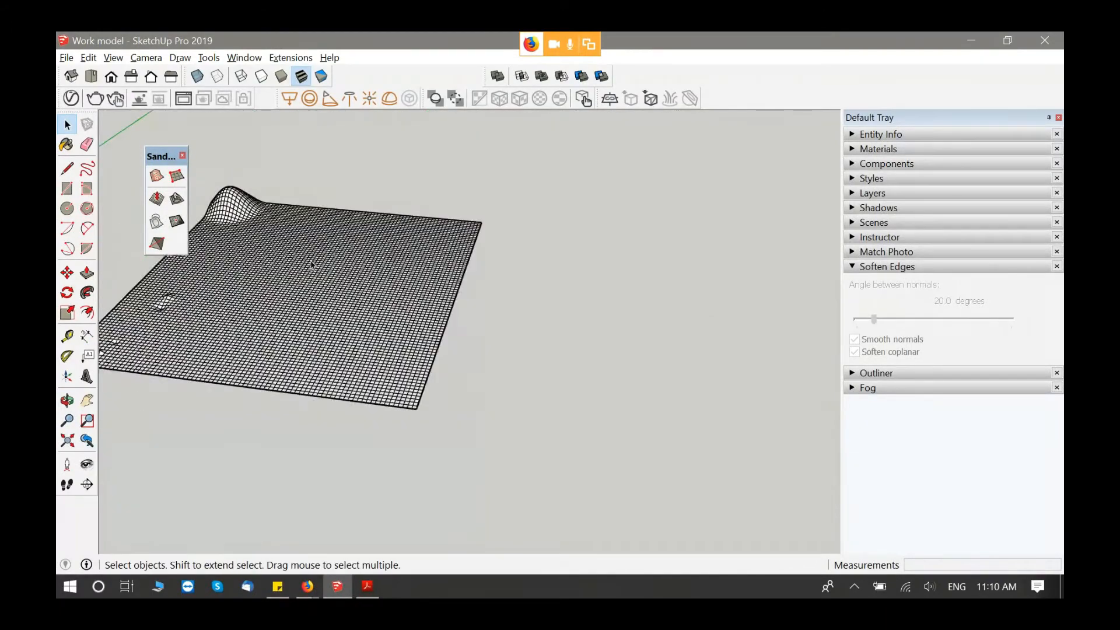
pyautogui.click(483, 325)
pyautogui.scroll(-5, 458, 323)
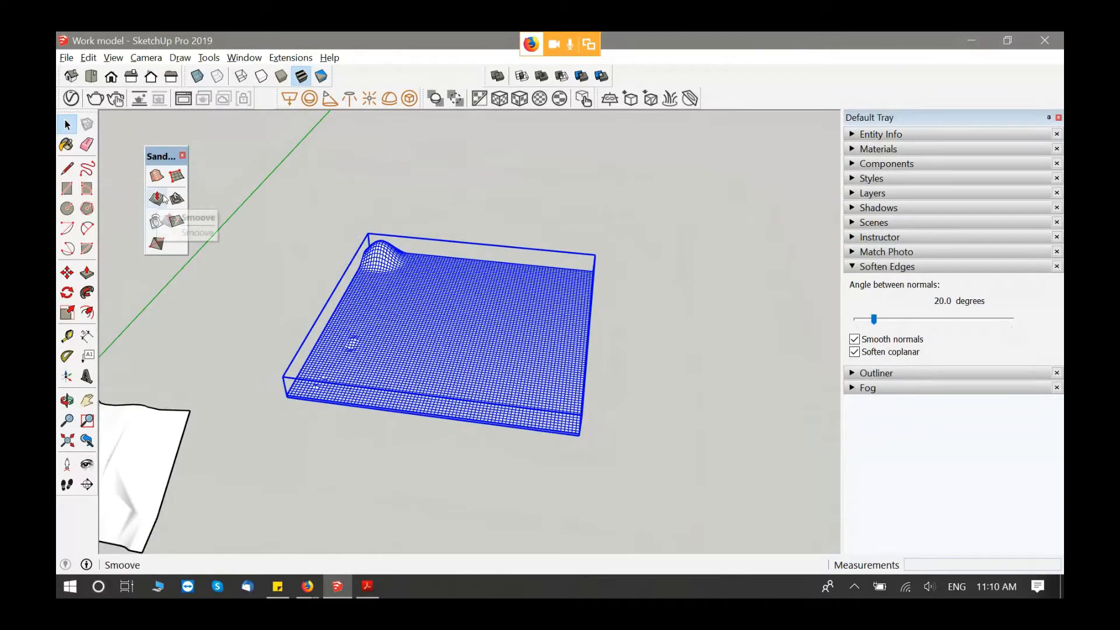
pyautogui.doubleClick(345, 314)
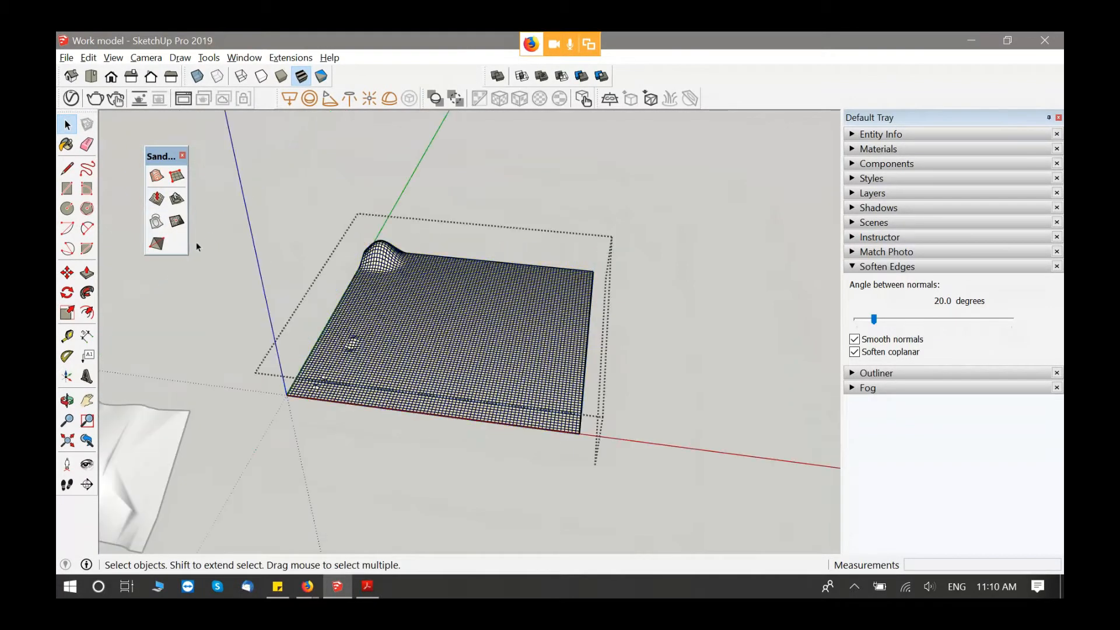
pyautogui.click(156, 198)
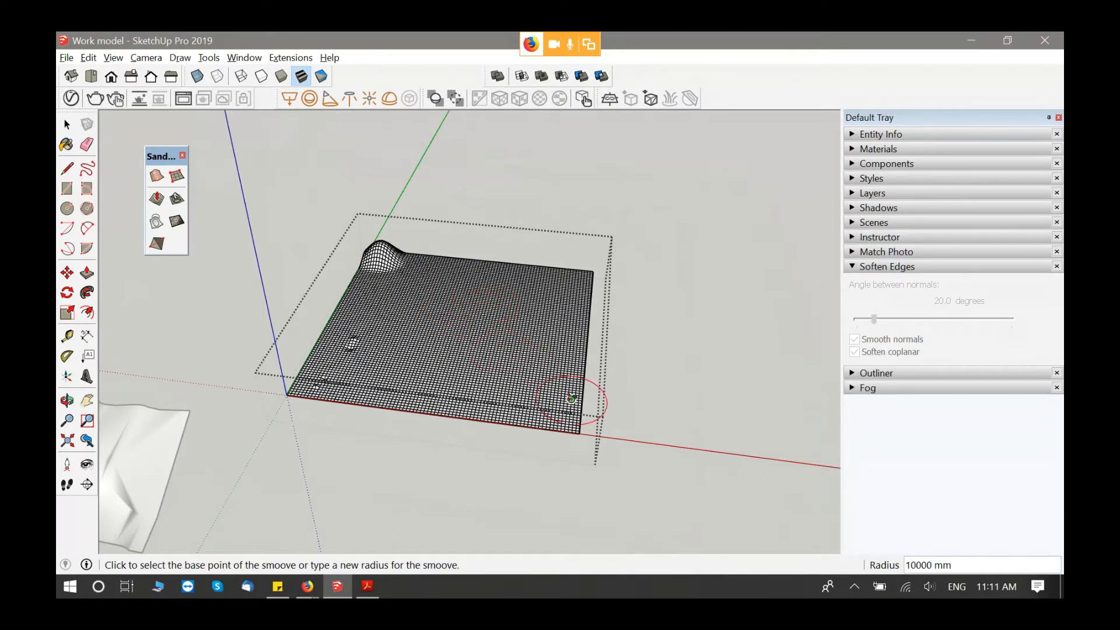
pyautogui.write('3')
# Step: Smoove a hill upward near the mesh's front corner and a hollow downward near the adjacent back corner
pyautogui.click(545, 394)
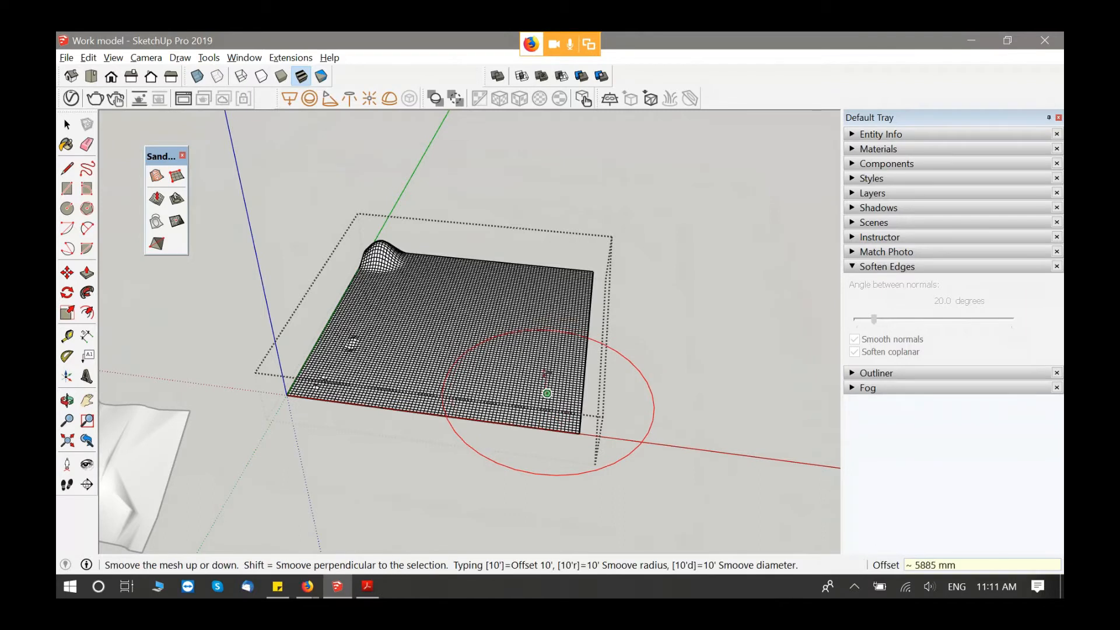
pyautogui.click(547, 340)
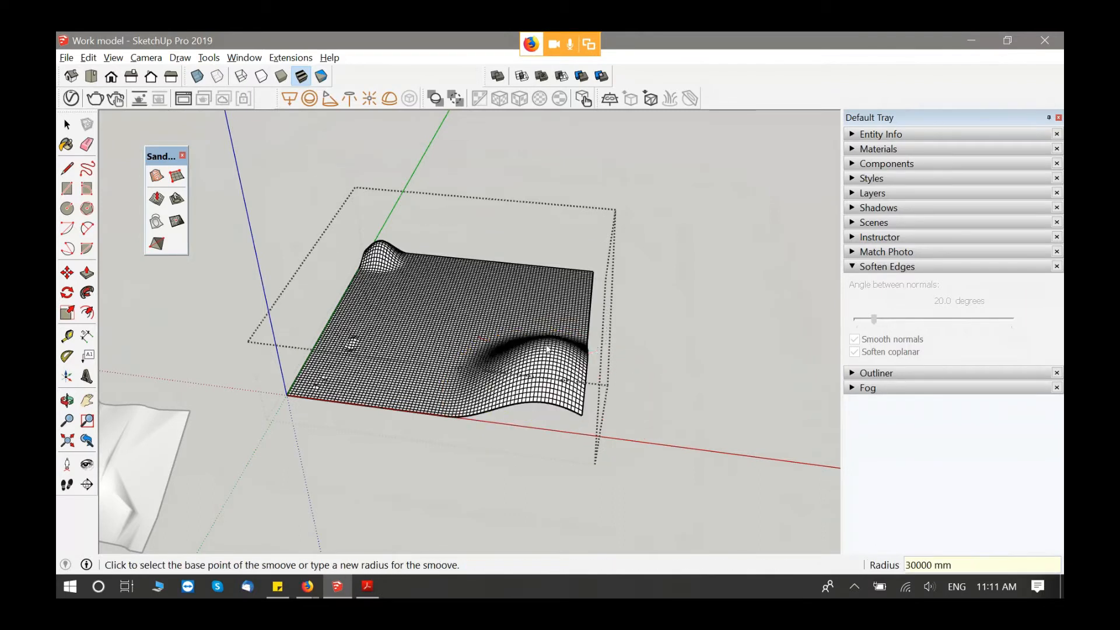
pyautogui.click(564, 294)
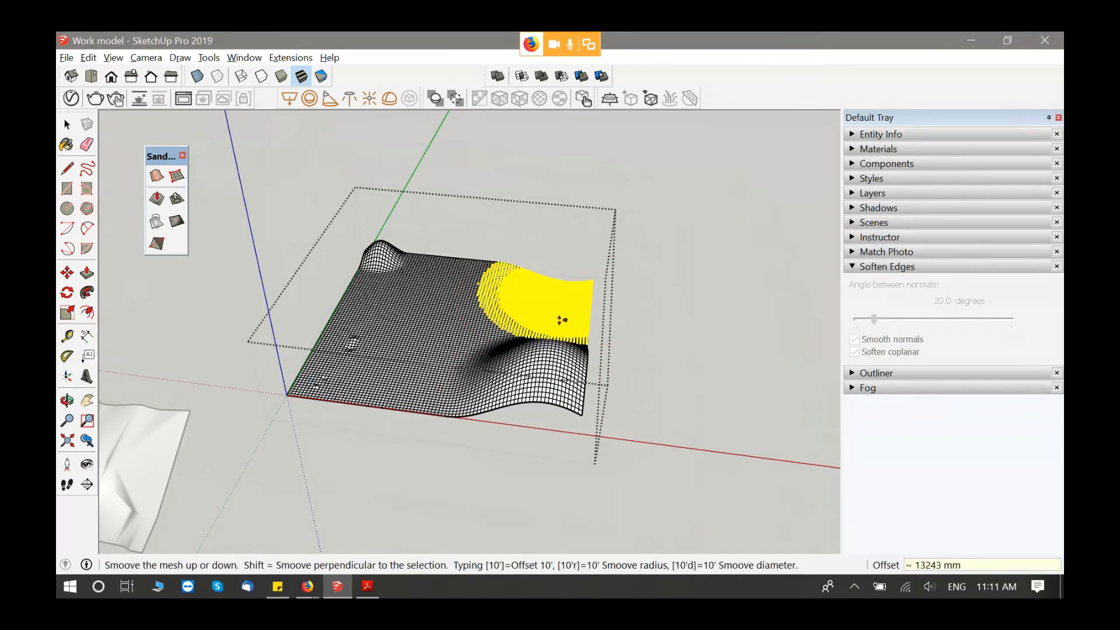
pyautogui.click(588, 333)
# Step: Smoove further hills and hollows across the rest of the mesh, including a large hill and a dip near the origin corner
pyautogui.middleClick(591, 335)
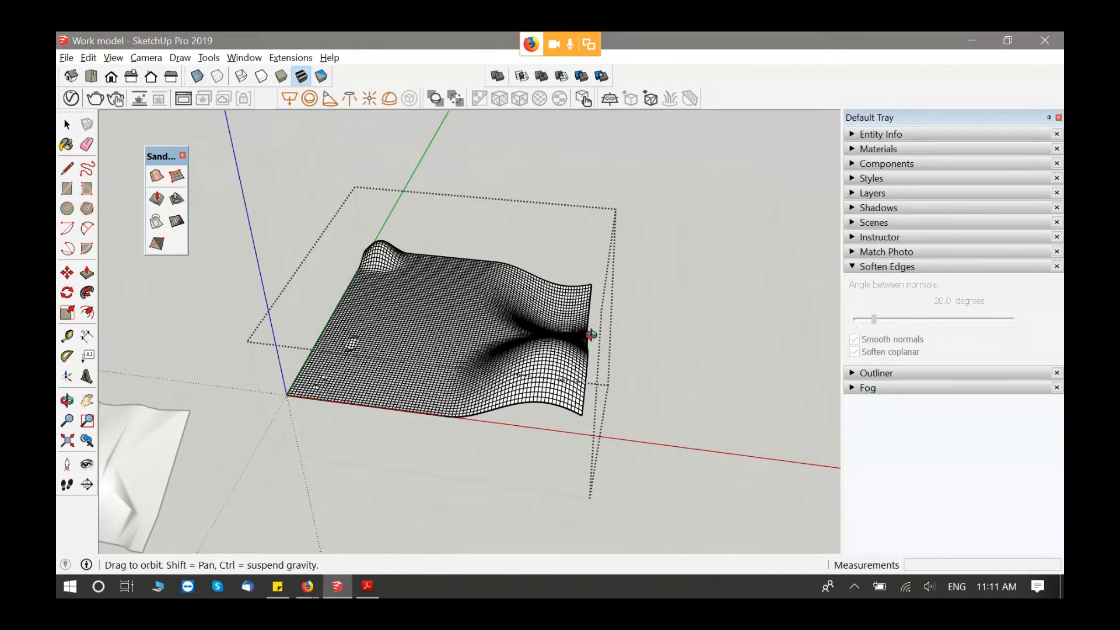
pyautogui.moveTo(591, 335); pyautogui.dragTo(442, 314, button='middle')
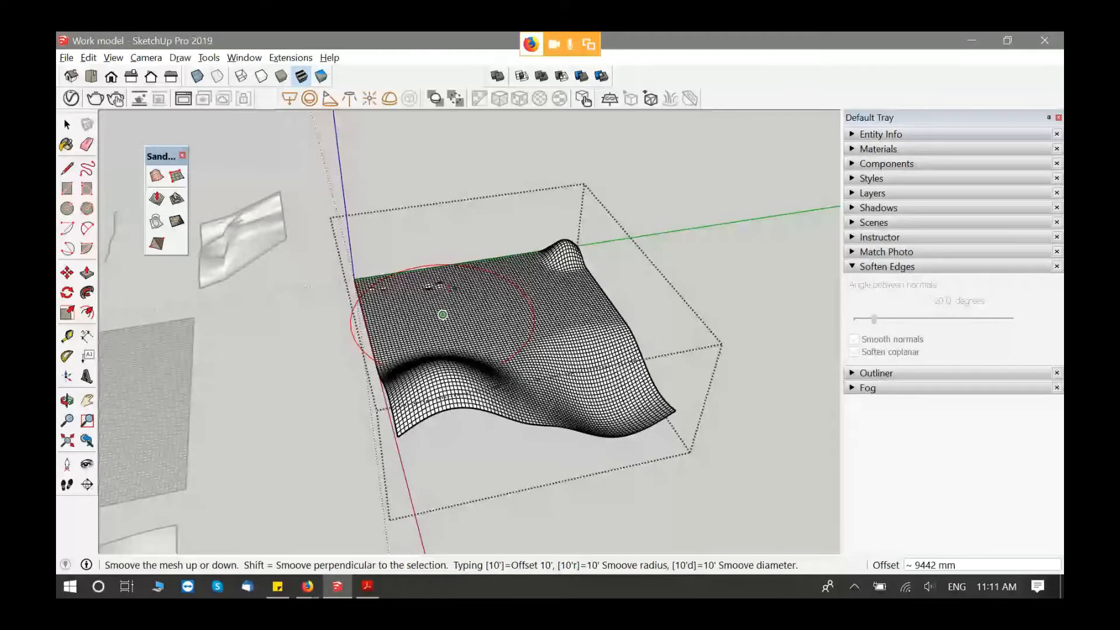
pyautogui.moveTo(442, 315); pyautogui.dragTo(583, 293, button='middle')
pyautogui.click(583, 292)
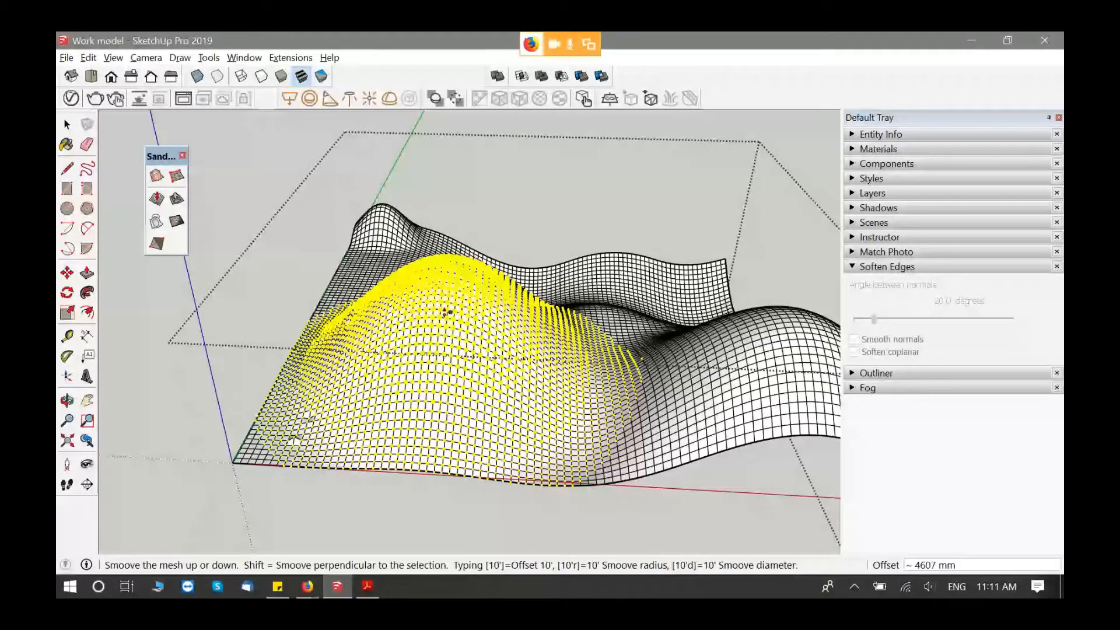
pyautogui.click(445, 313)
pyautogui.moveTo(445, 314); pyautogui.dragTo(435, 282, button='middle')
pyautogui.click(344, 333)
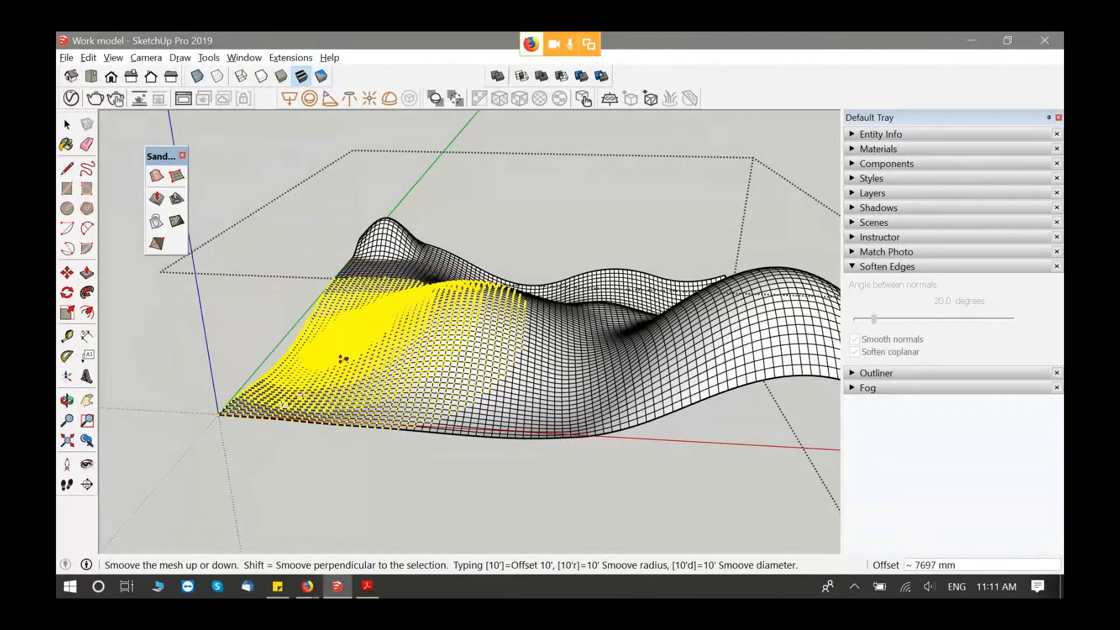
pyautogui.click(343, 388)
# Step: Leave the mesh group and soften its edges with an angle between normals of 48.2 degrees
pyautogui.press('space')
pyautogui.moveTo(551, 358); pyautogui.dragTo(551, 357, button='middle')
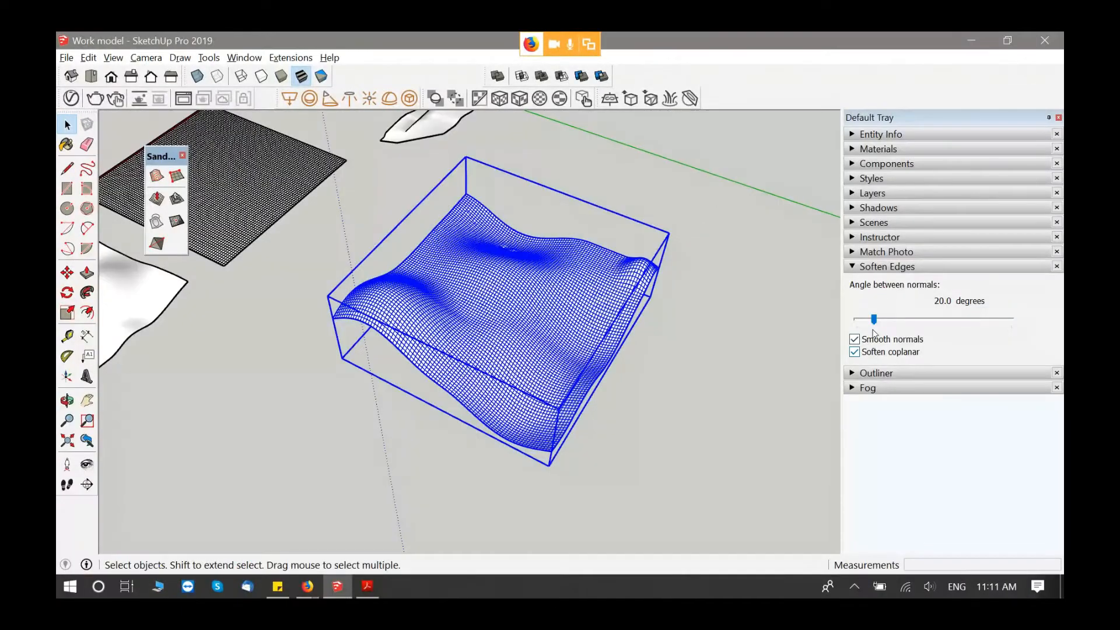
pyautogui.moveTo(874, 320); pyautogui.dragTo(899, 323)
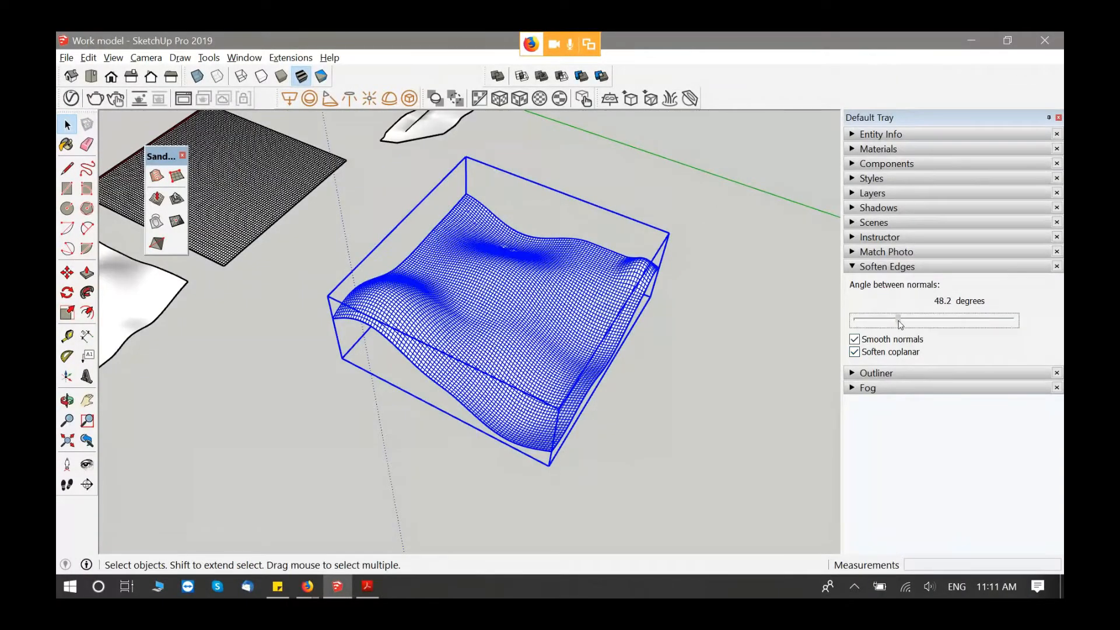
pyautogui.click(724, 351)
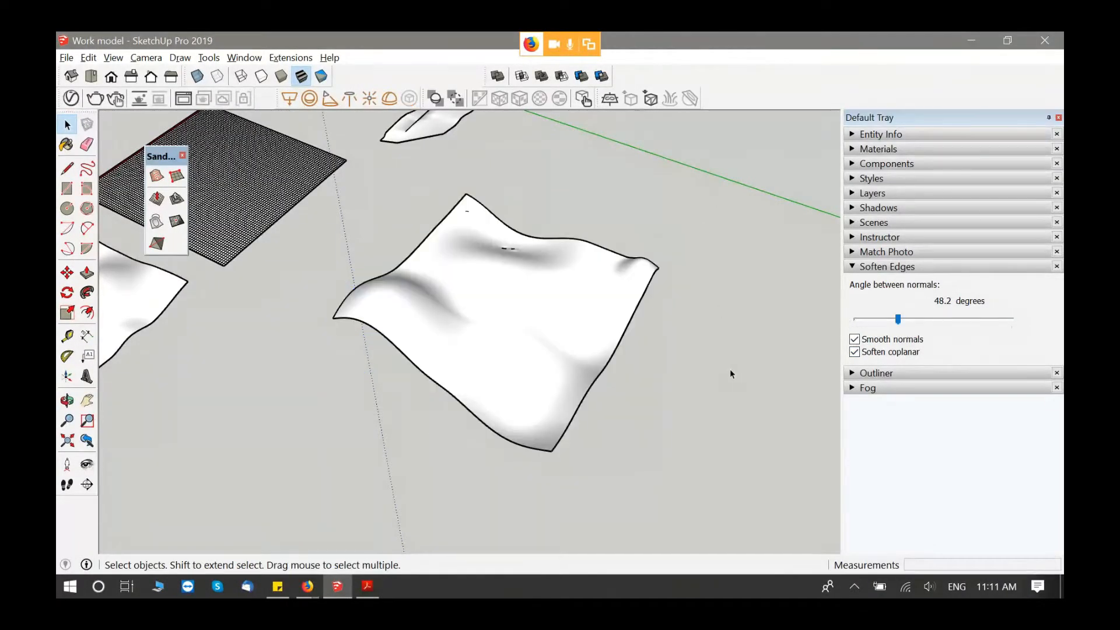
pyautogui.moveTo(733, 373)
pyautogui.mouseDown(button='middle')
pyautogui.moveTo(784, 395)
pyautogui.moveTo(344, 392)
pyautogui.moveTo(465, 375)
pyautogui.moveTo(578, 380)
pyautogui.moveTo(560, 374)
pyautogui.mouseUp(button='middle')
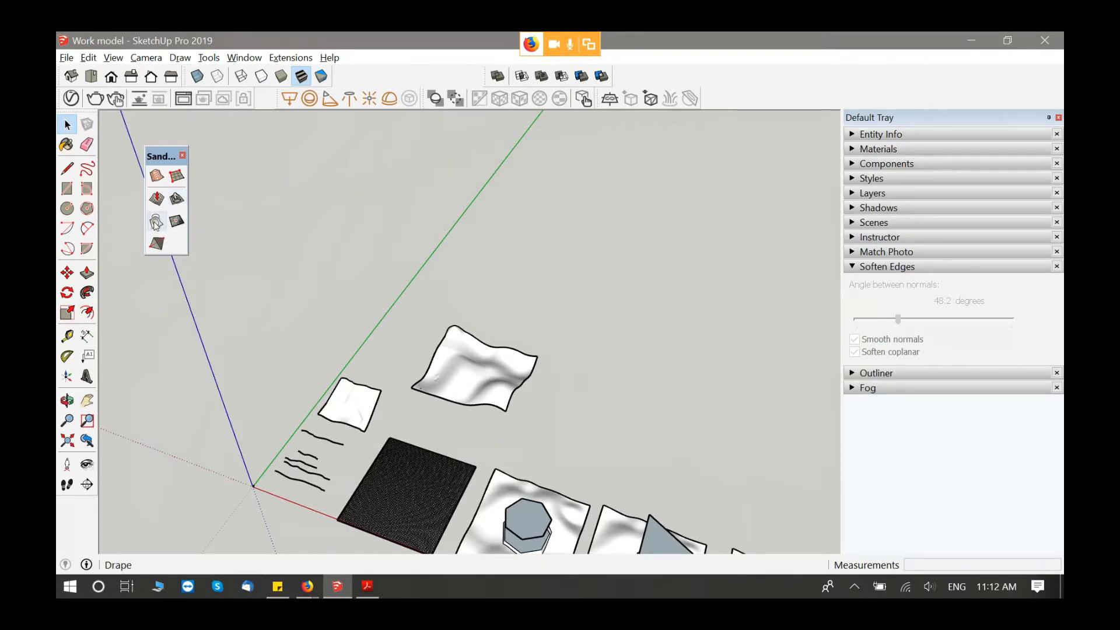
pyautogui.scroll(4, 520, 365)
pyautogui.moveTo(540, 357); pyautogui.dragTo(475, 420, button='middle')
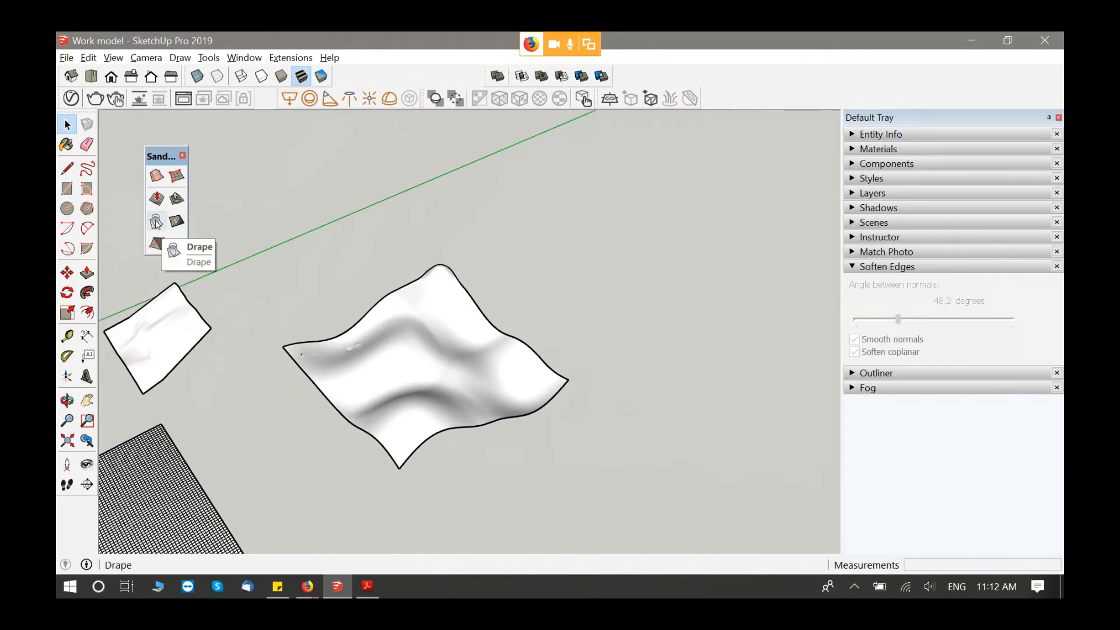
pyautogui.scroll(-2, 446, 362)
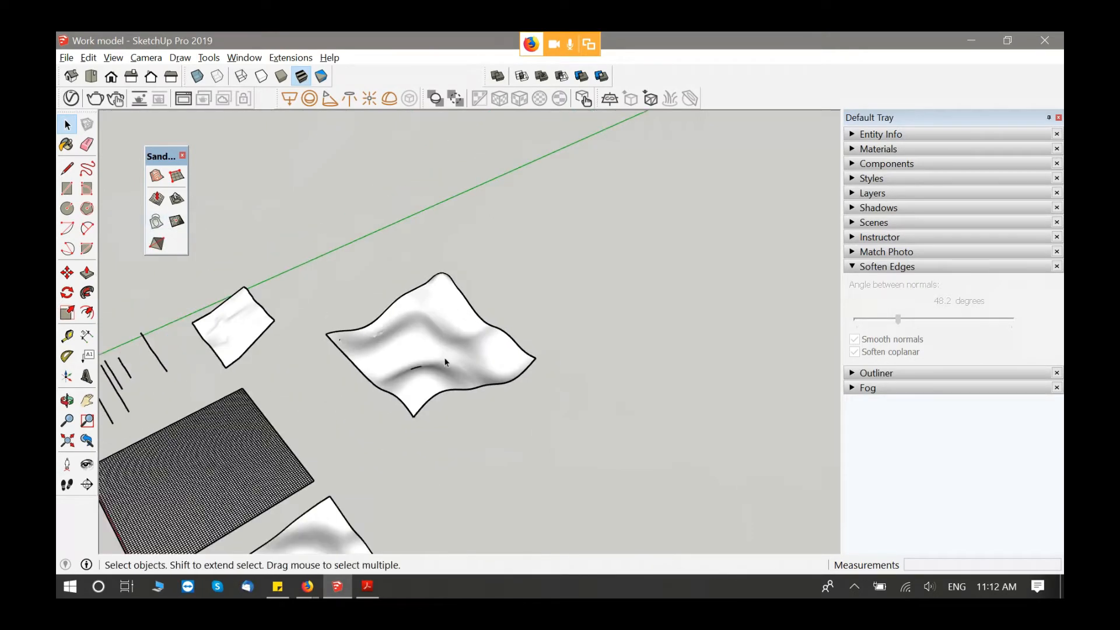
pyautogui.scroll(-4, 445, 350)
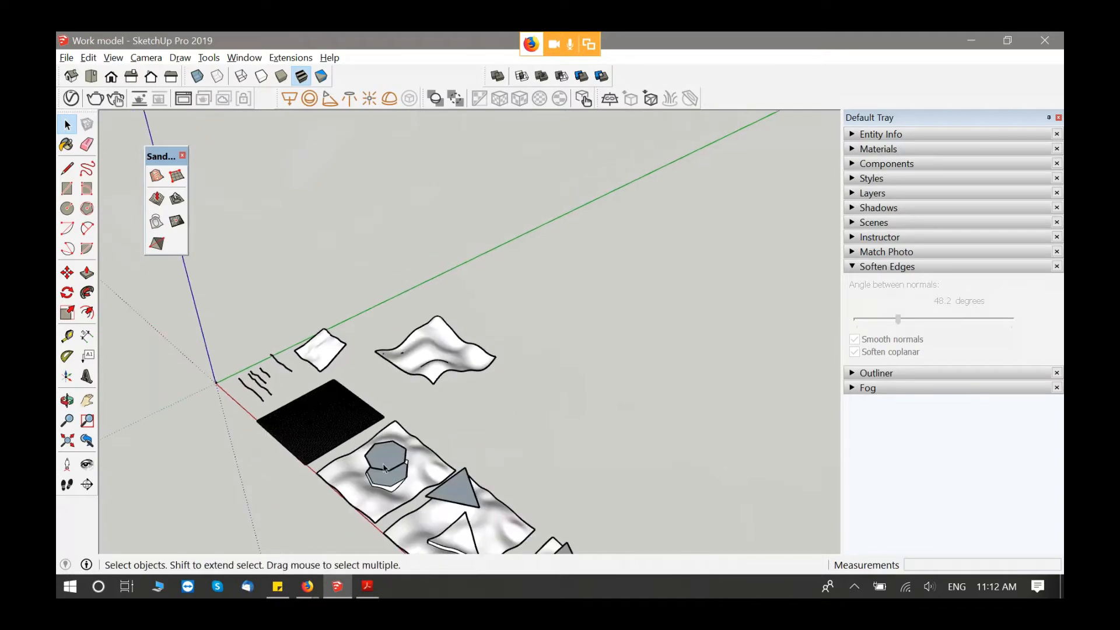
# Step: Copy the heptagon floating above the stamped terrain over to the newly softened wavy mesh
pyautogui.click(389, 463)
pyautogui.scroll(6, 395, 467)
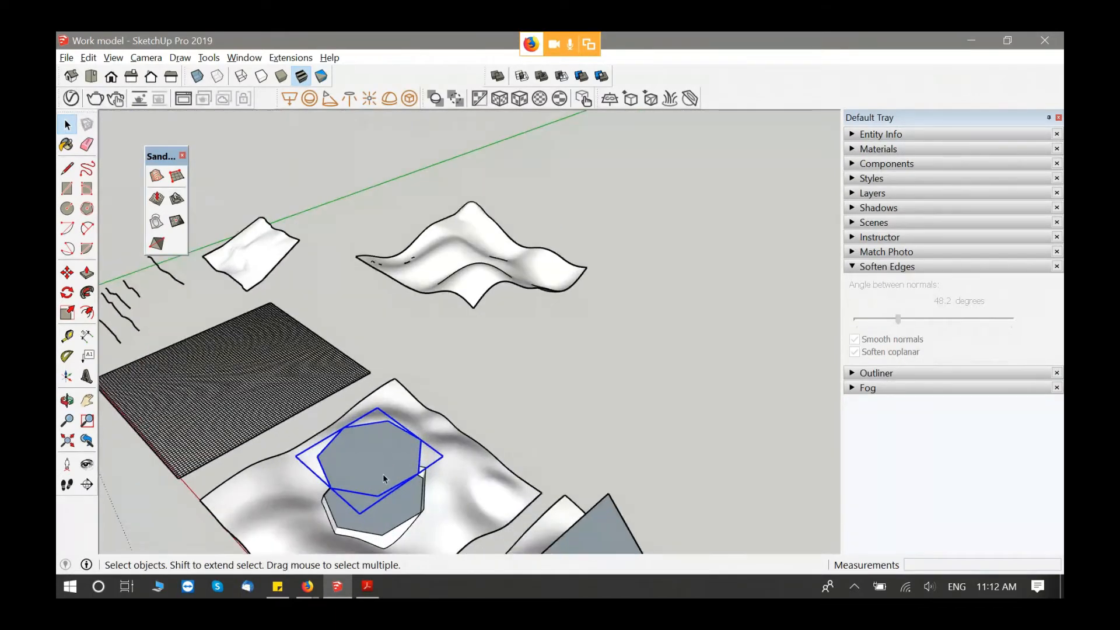
pyautogui.keyDown('shift'); pyautogui.moveTo(383, 474); pyautogui.dragTo(331, 407, button='middle'); pyautogui.keyUp('shift')
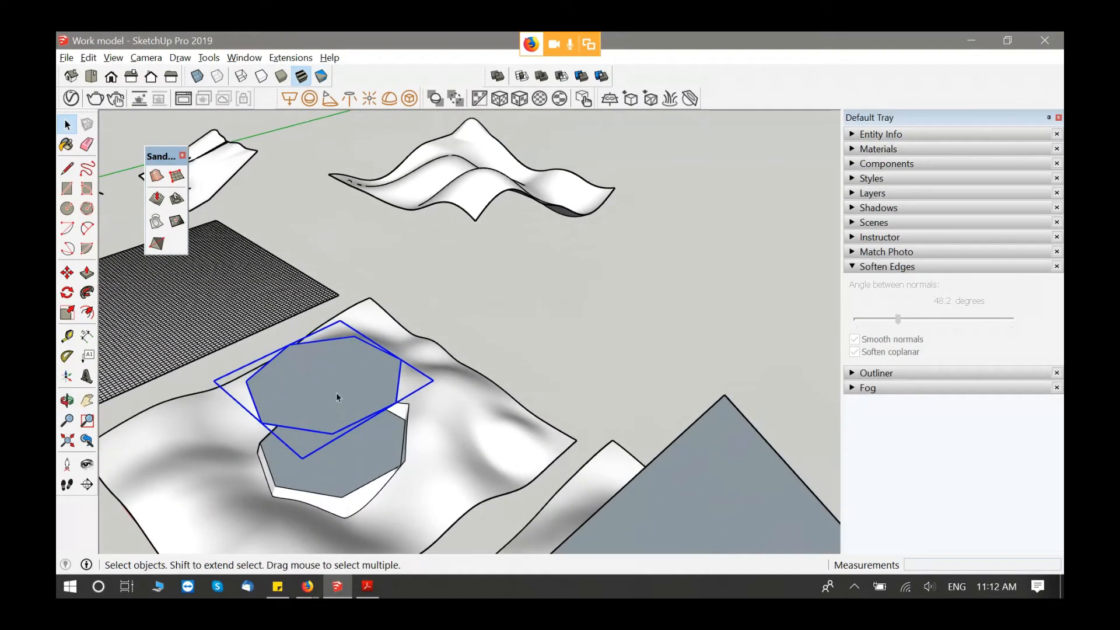
pyautogui.press('m')
pyautogui.click(330, 391)
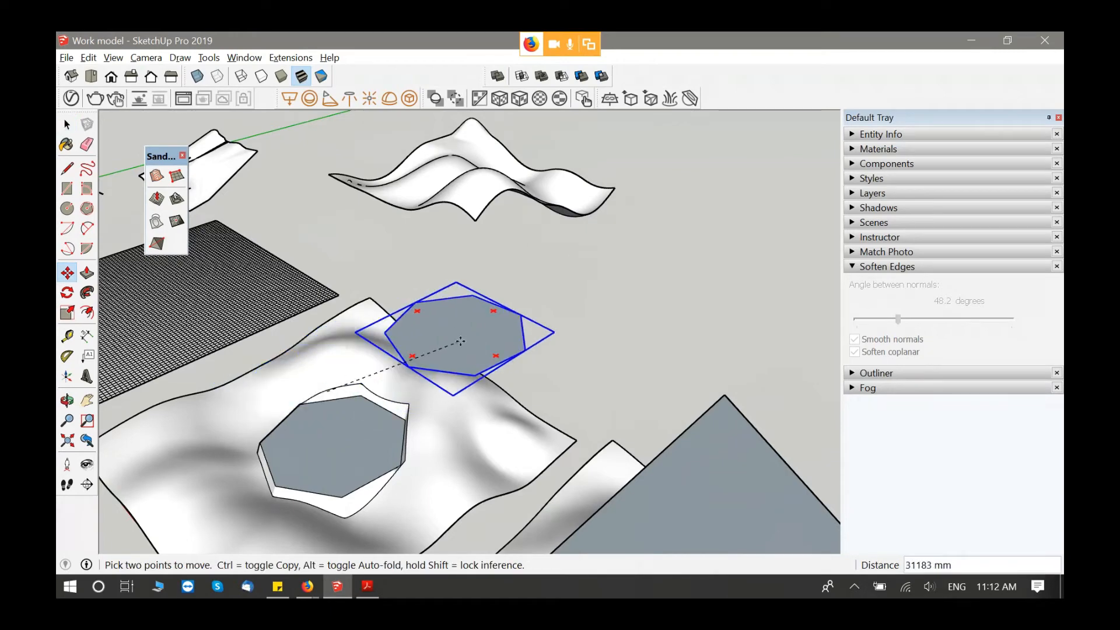
pyautogui.press('ctrl')
pyautogui.moveTo(540, 251); pyautogui.dragTo(551, 468, button='middle')
pyautogui.click(570, 454)
pyautogui.press('space')
# Step: Raise the heptagon copy vertically until it floats clear above the wavy mesh, and clear the selection
pyautogui.click(572, 442)
pyautogui.press('m')
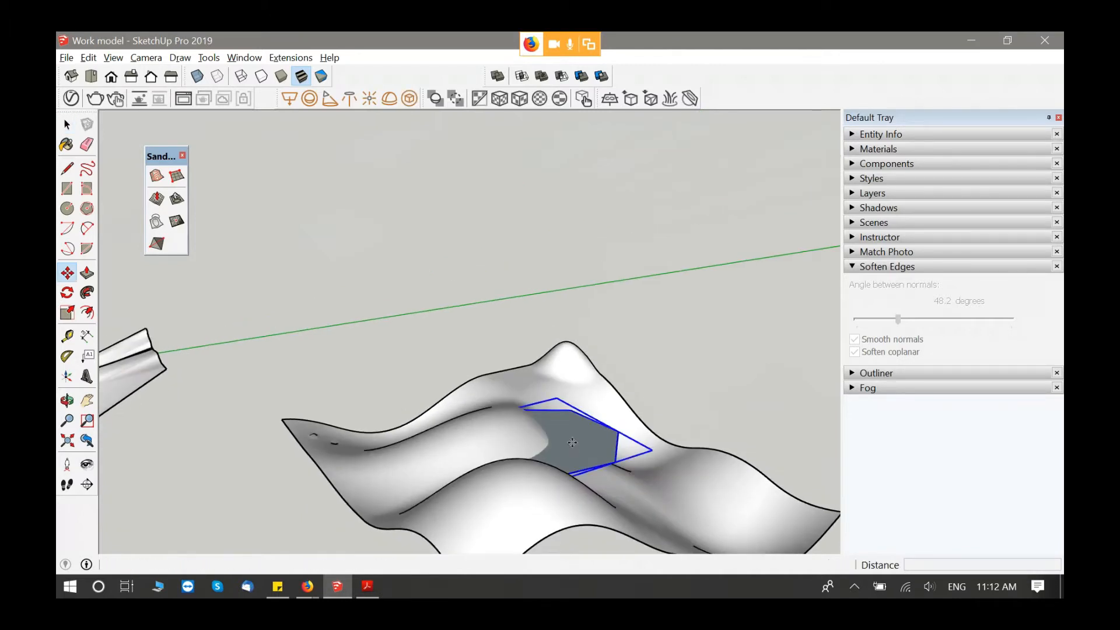
pyautogui.click(564, 458)
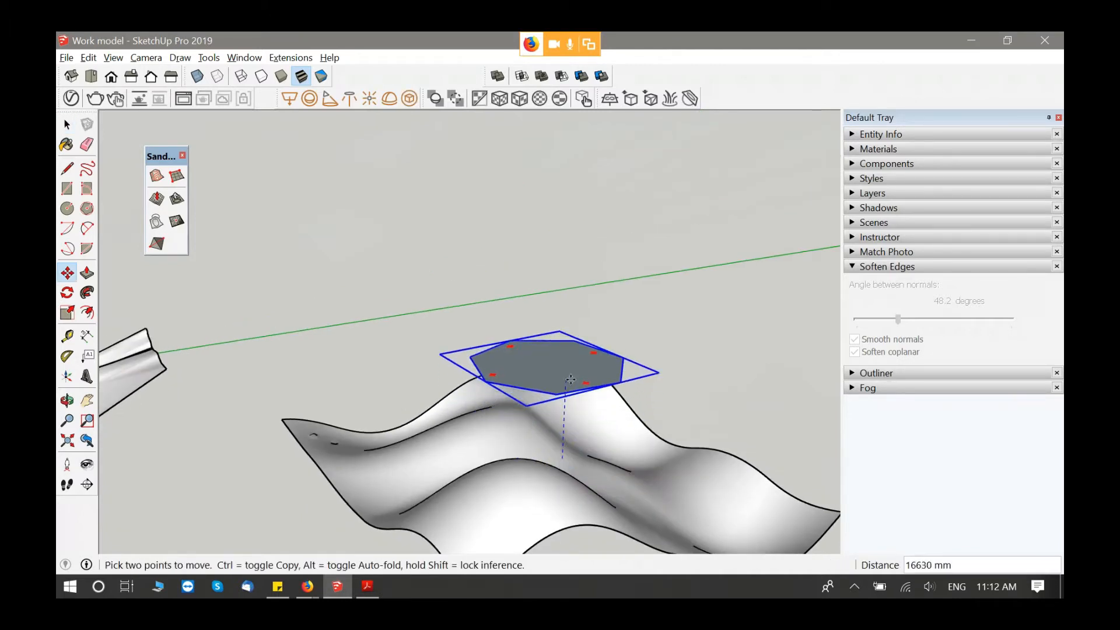
pyautogui.moveTo(513, 400); pyautogui.dragTo(502, 372, button='middle')
pyautogui.scroll(-2, 525, 366)
pyautogui.press('space')
pyautogui.click(657, 293)
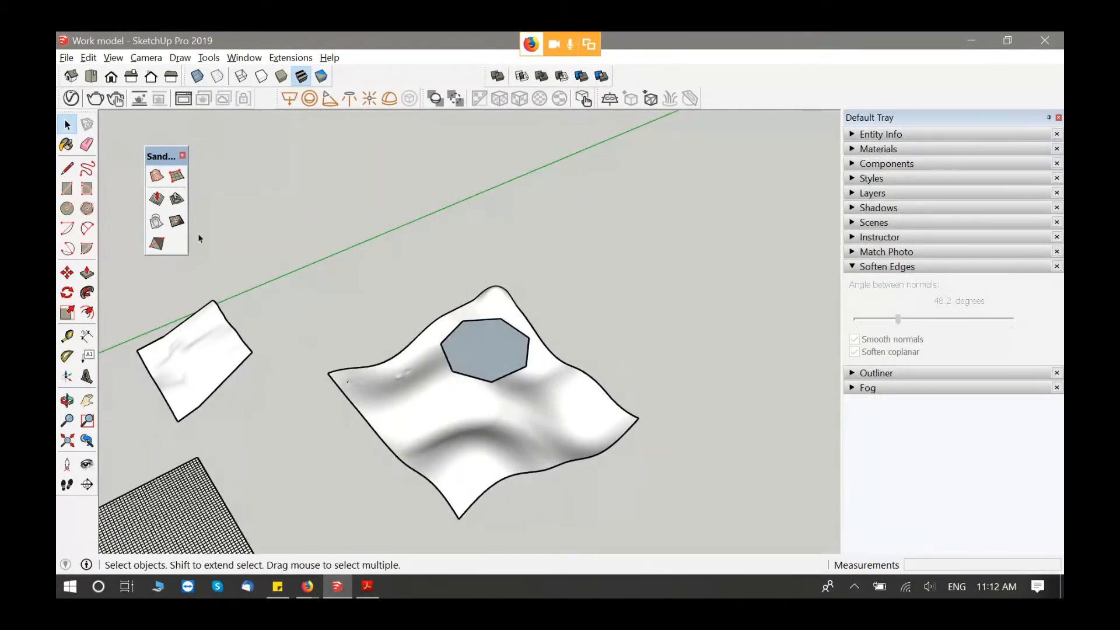
# Step: Drape the heptagon's outline onto the wavy mesh below it
pyautogui.click(156, 223)
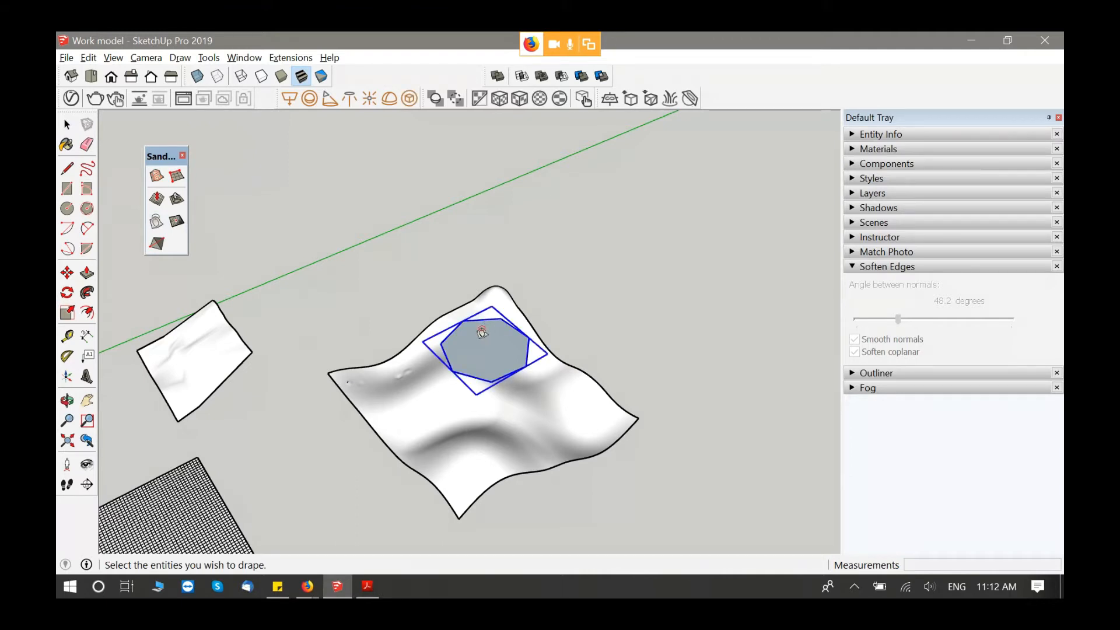
pyautogui.click(488, 351)
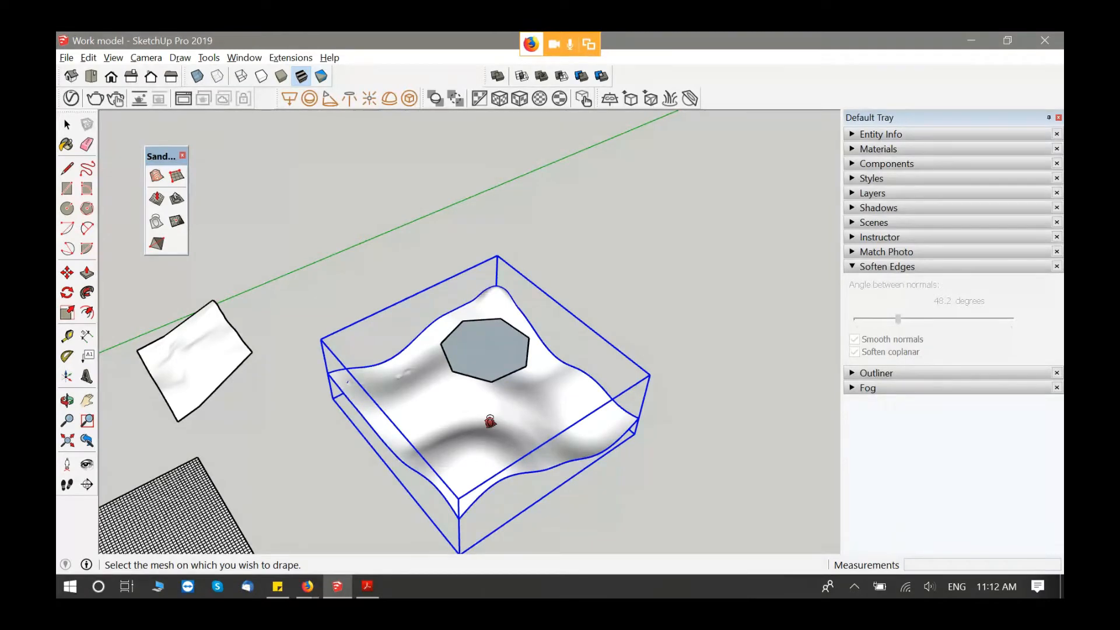
pyautogui.click(481, 421)
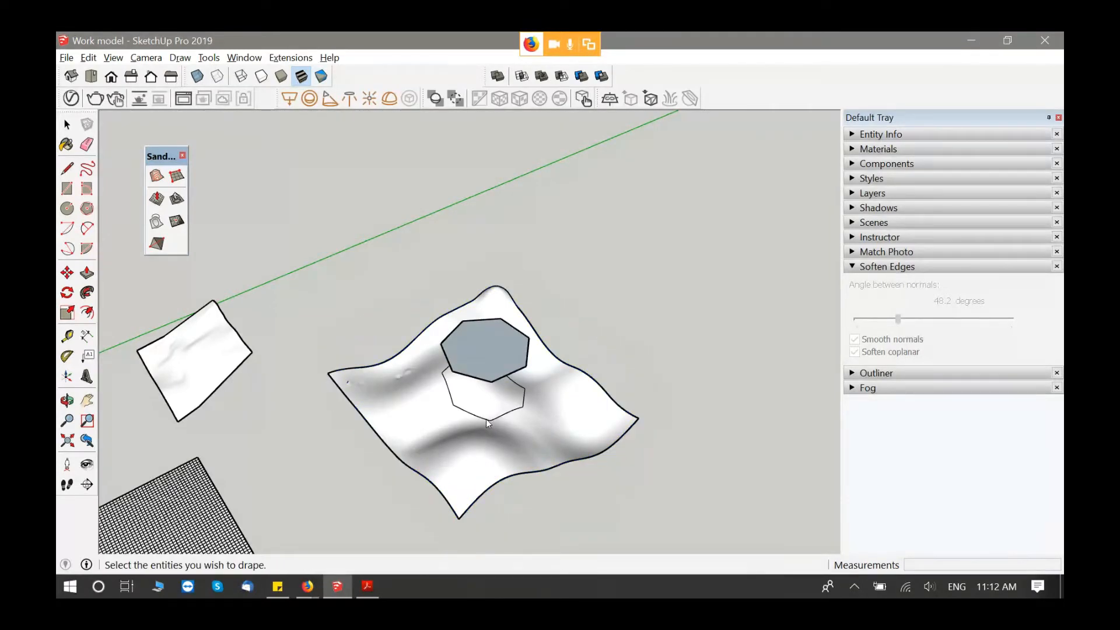
pyautogui.scroll(3, 485, 419)
pyautogui.press('space')
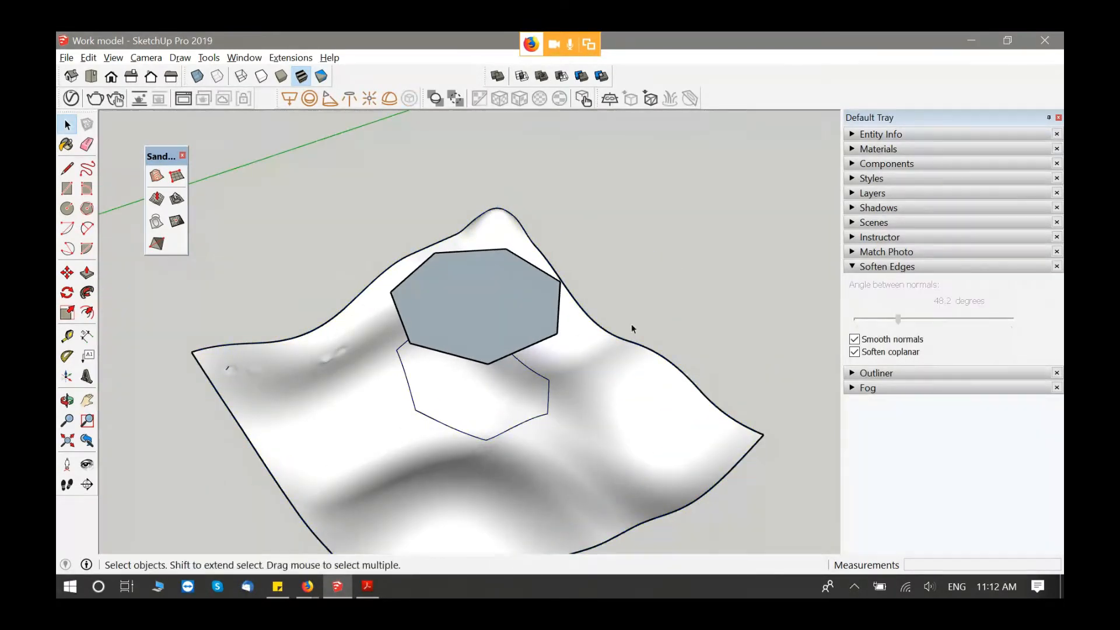
# Step: Move the floating heptagon about 64672 mm sideways, off the draped mesh
pyautogui.moveTo(632, 328); pyautogui.dragTo(410, 359, button='middle')
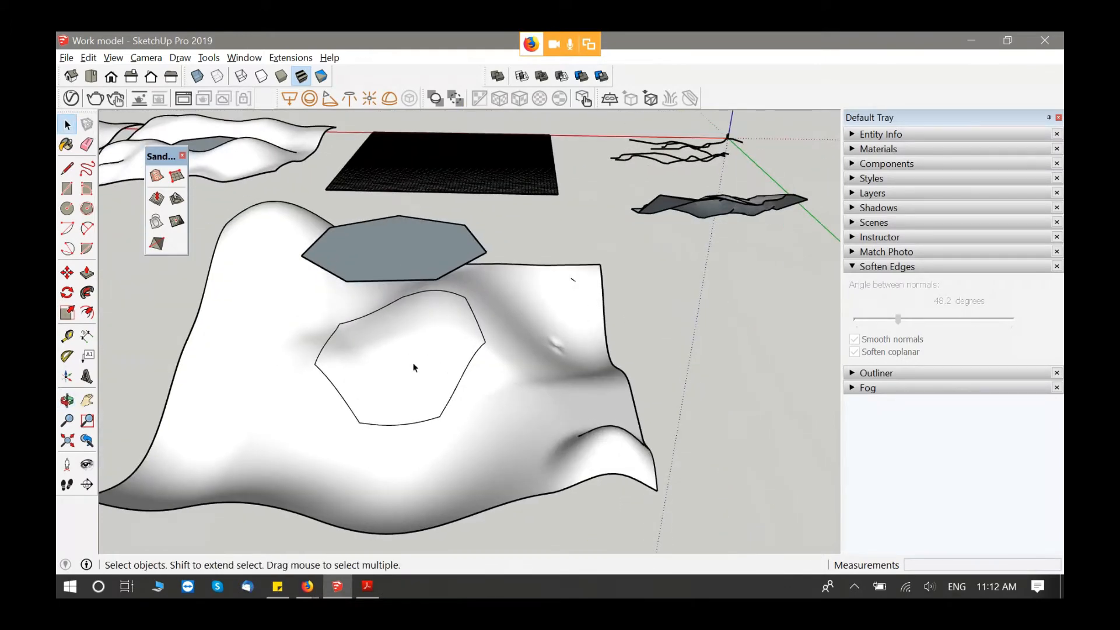
pyautogui.click(398, 248)
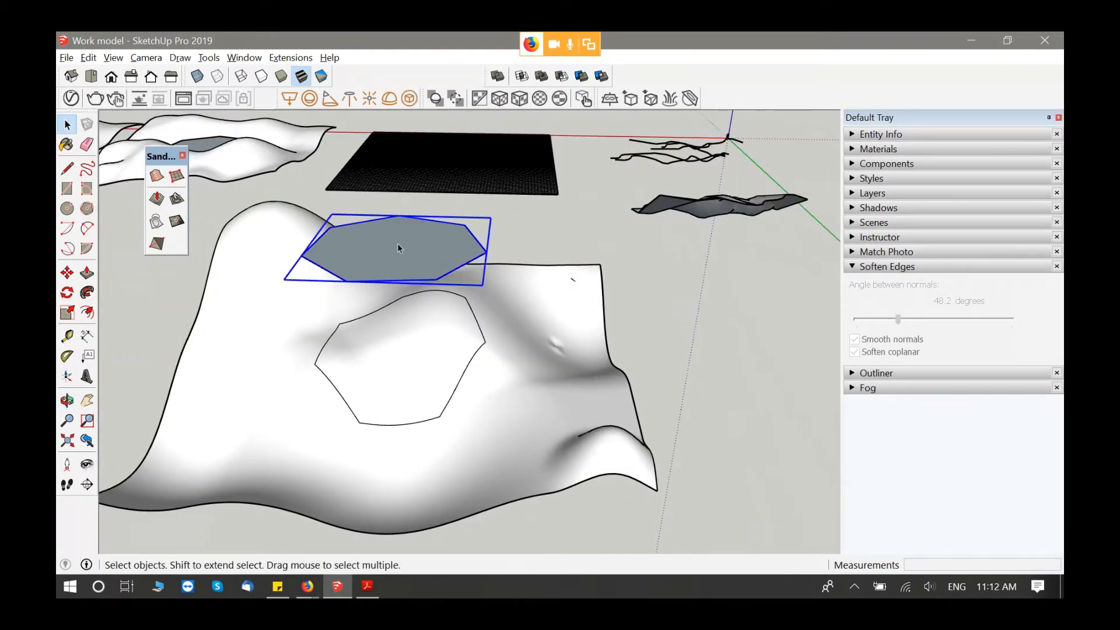
pyautogui.press('m')
pyautogui.click(398, 248)
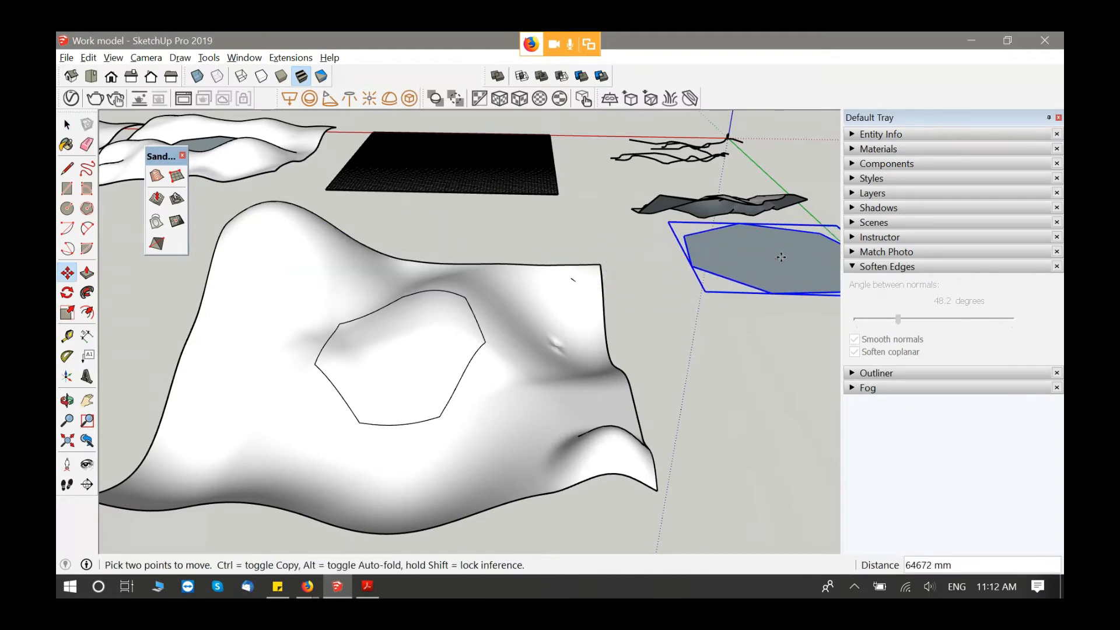
pyautogui.click(781, 257)
pyautogui.press('space')
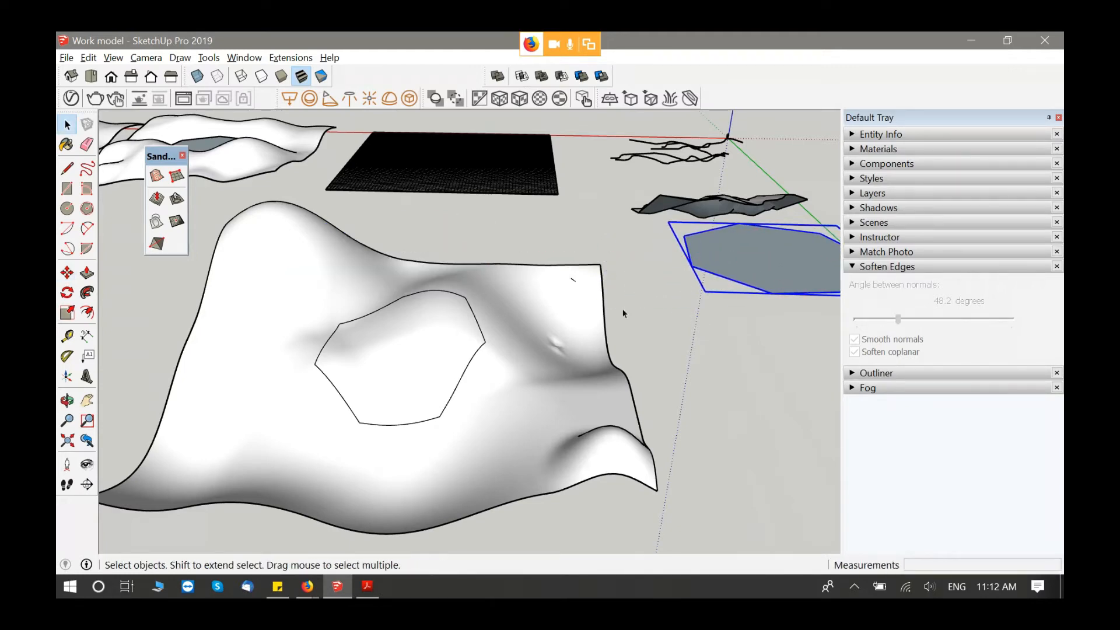
# Step: Open the draped mesh group for editing and select the curved surface inside the heptagonal outline
pyautogui.moveTo(623, 313); pyautogui.dragTo(485, 420, button='middle')
pyautogui.click(484, 419)
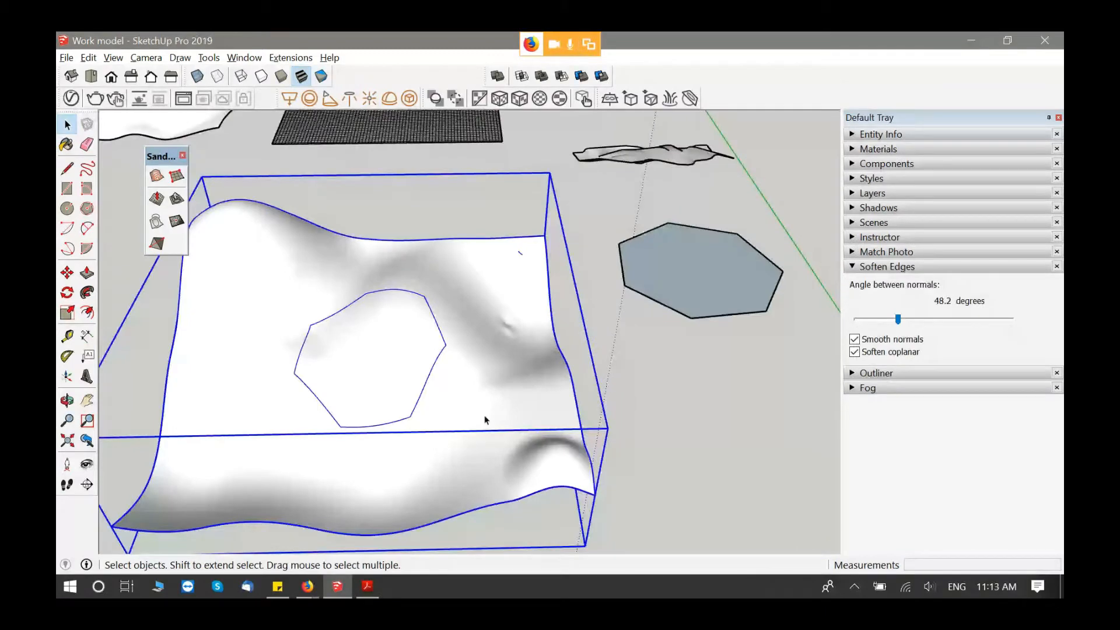
pyautogui.doubleClick(405, 354)
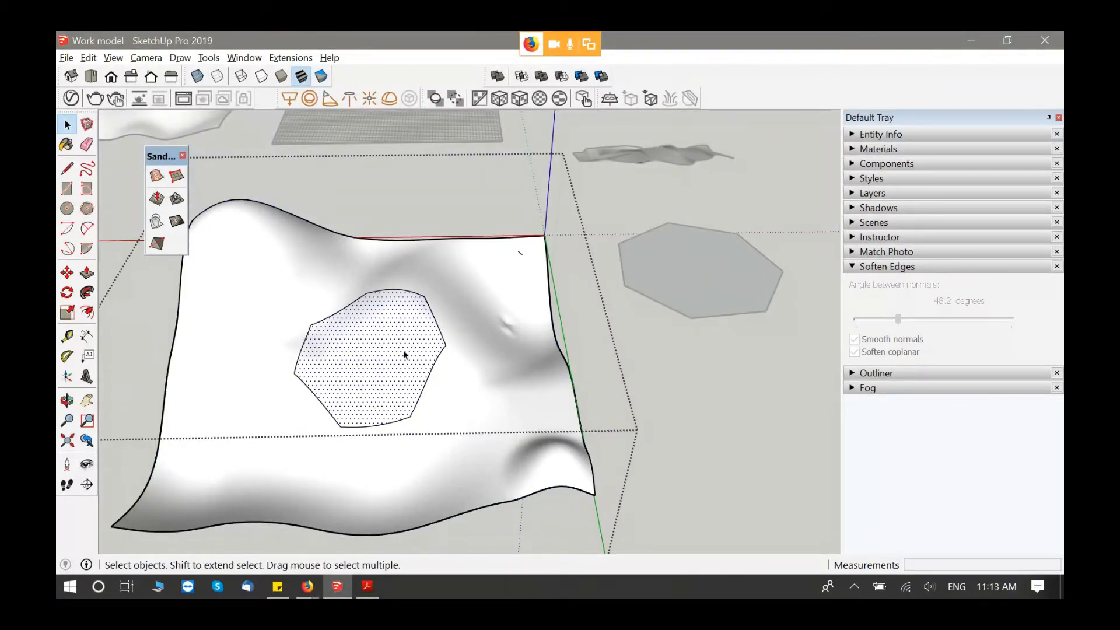
pyautogui.moveTo(404, 355); pyautogui.dragTo(568, 306, button='middle')
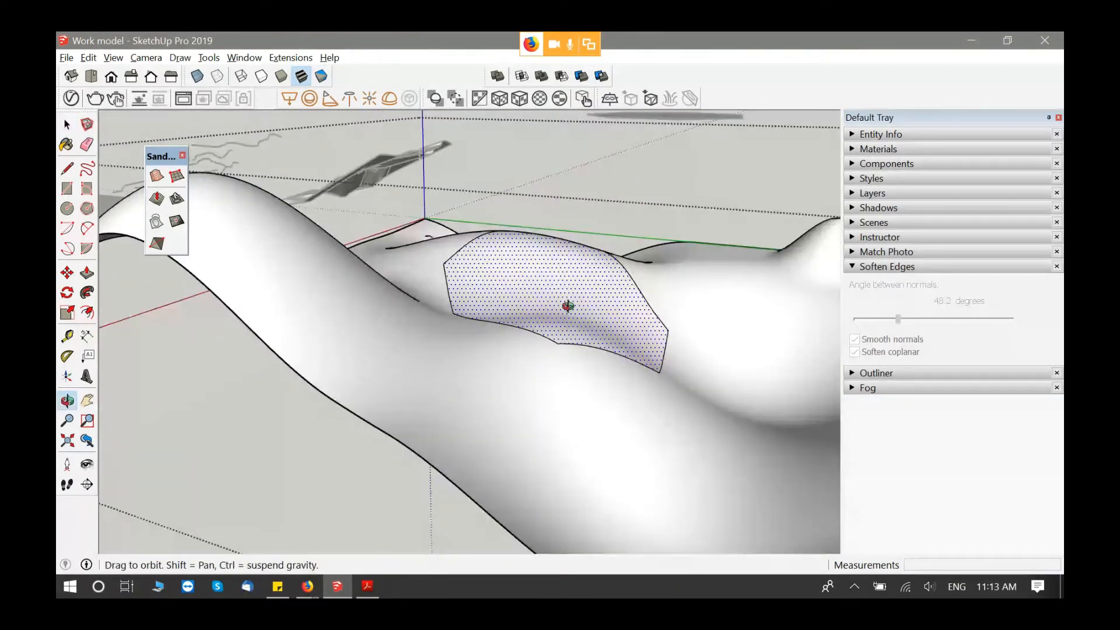
pyautogui.moveTo(568, 306); pyautogui.dragTo(482, 347, button='middle')
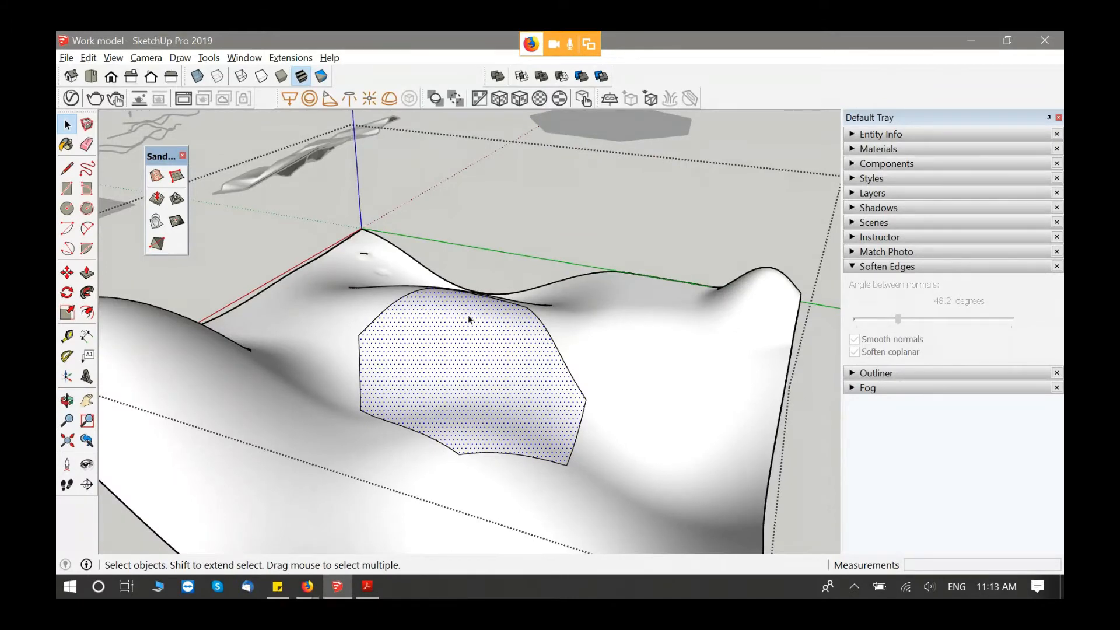
# Step: Extrude the draped heptagonal surface upward about 3714 mm with JointPushPull's Extrude Push Pull, and leave the mesh group
pyautogui.rightClick(458, 384)
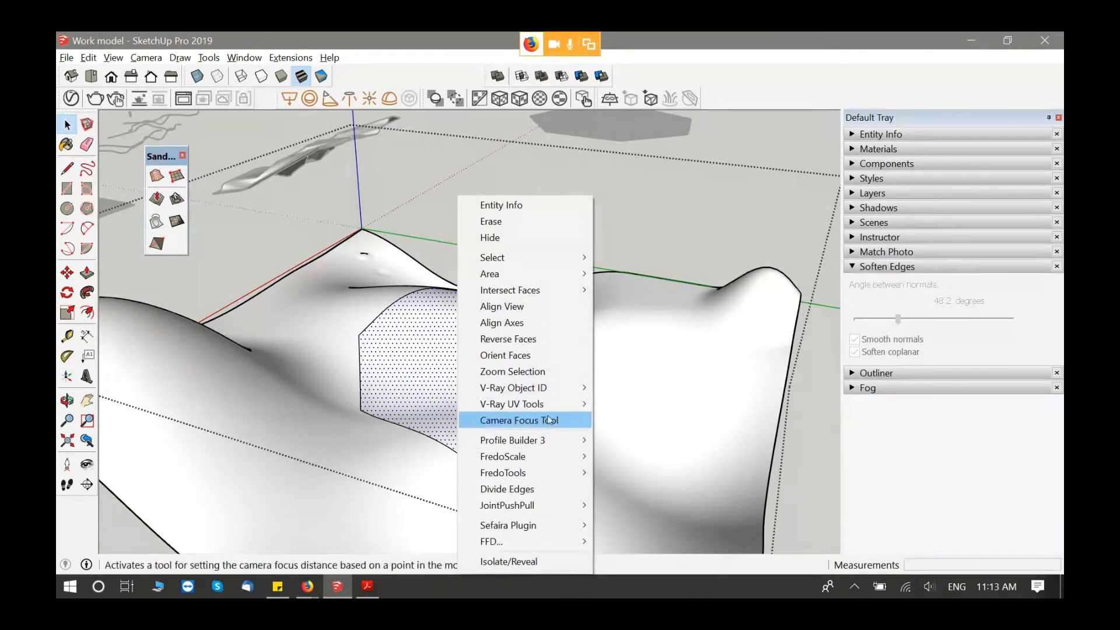
pyautogui.moveTo(459, 508)
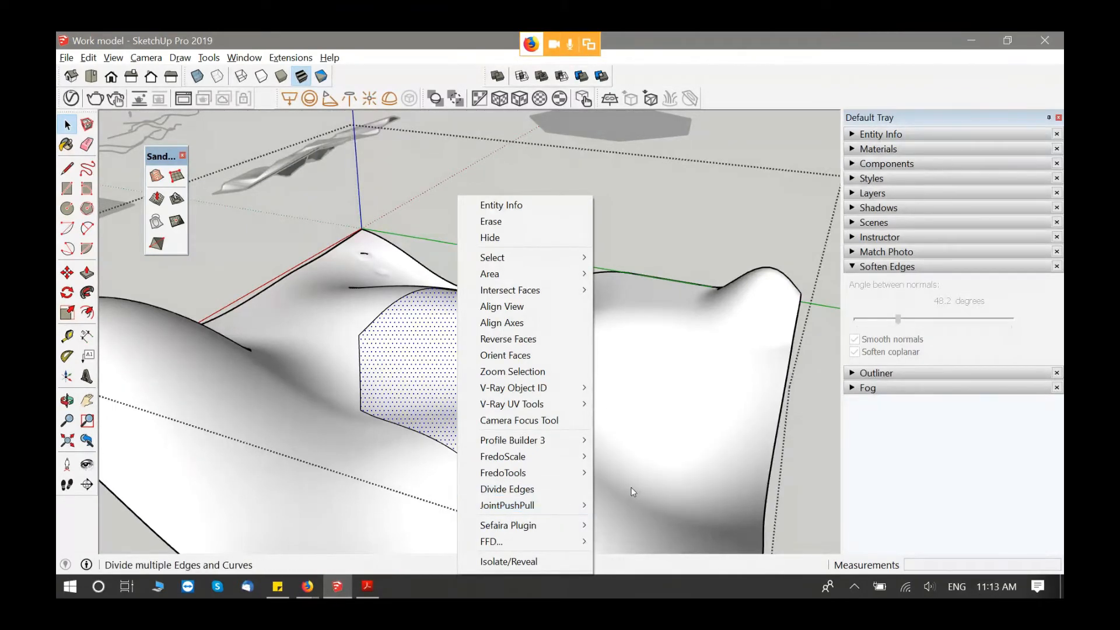
pyautogui.moveTo(513, 505)
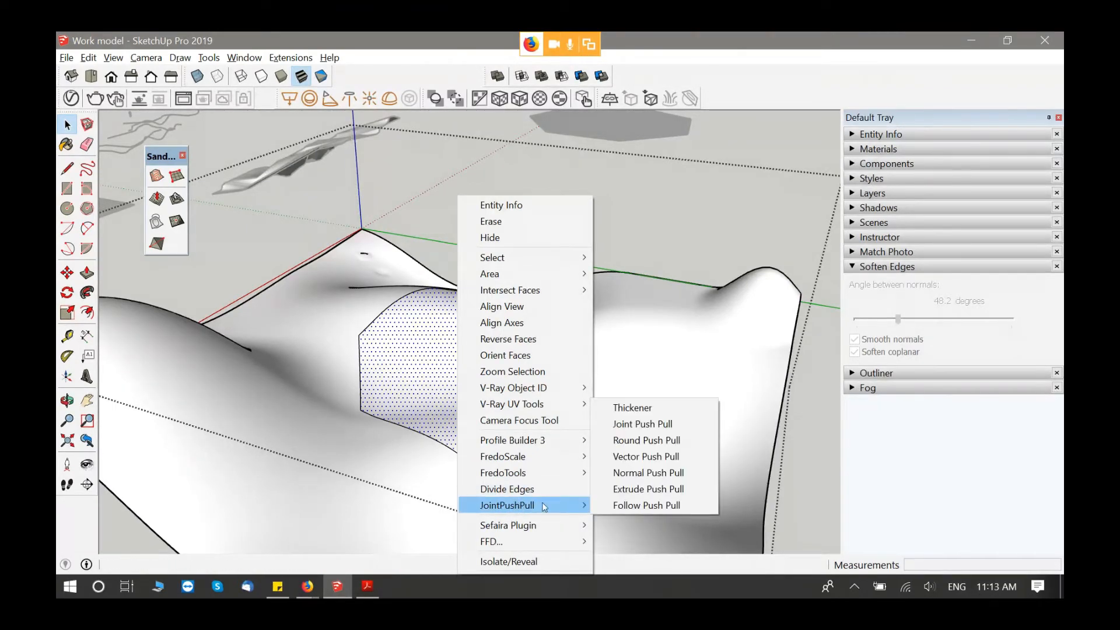
pyautogui.click(635, 493)
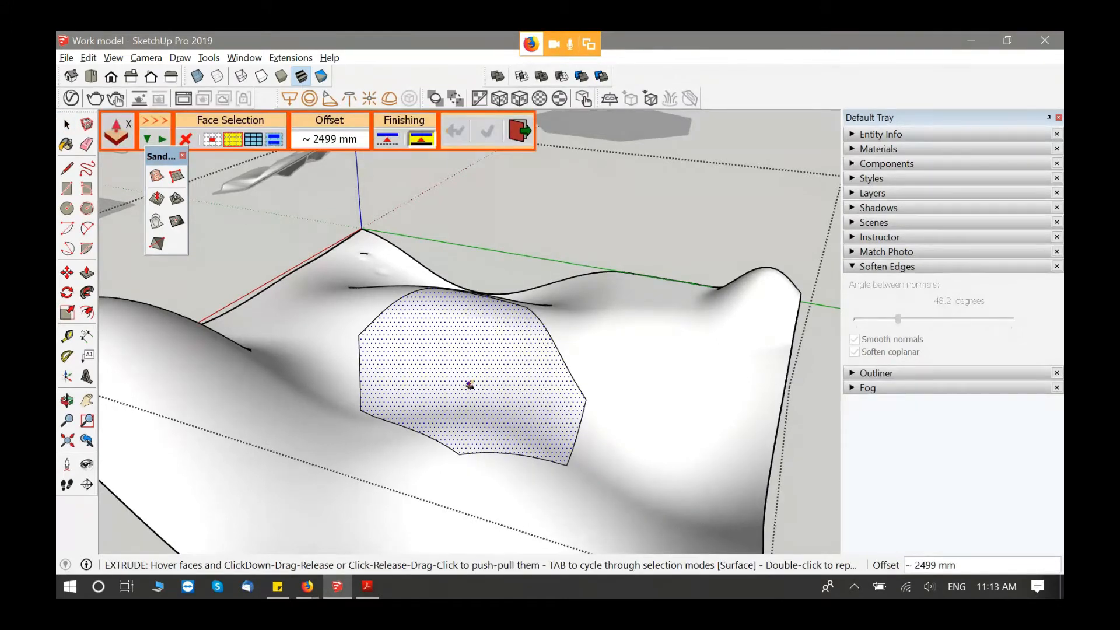
pyautogui.moveTo(472, 380); pyautogui.dragTo(473, 362)
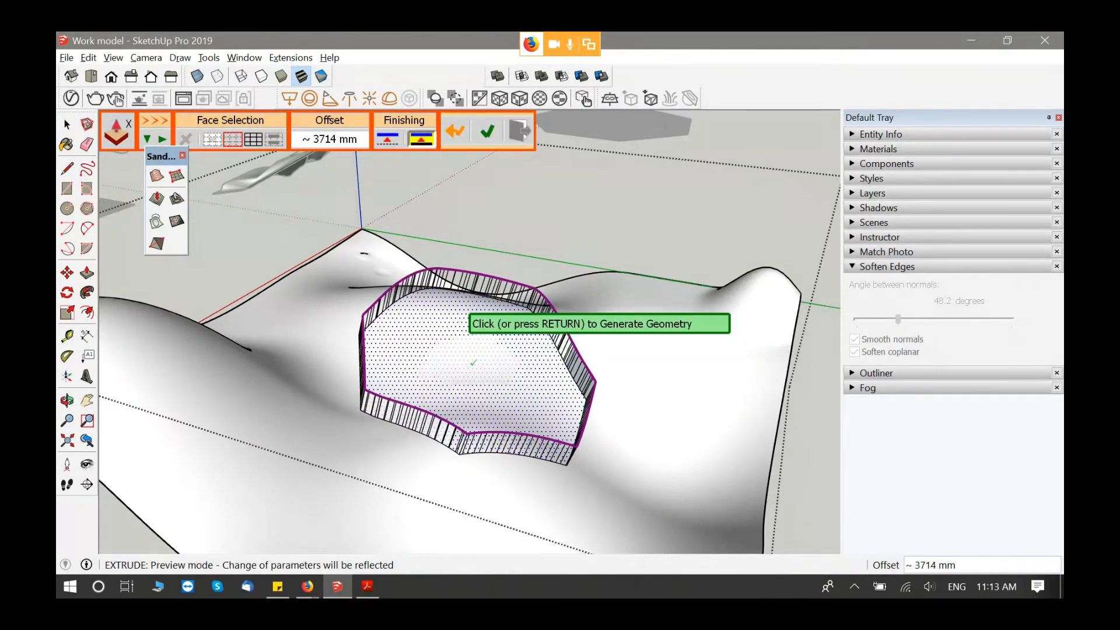
pyautogui.click(473, 362)
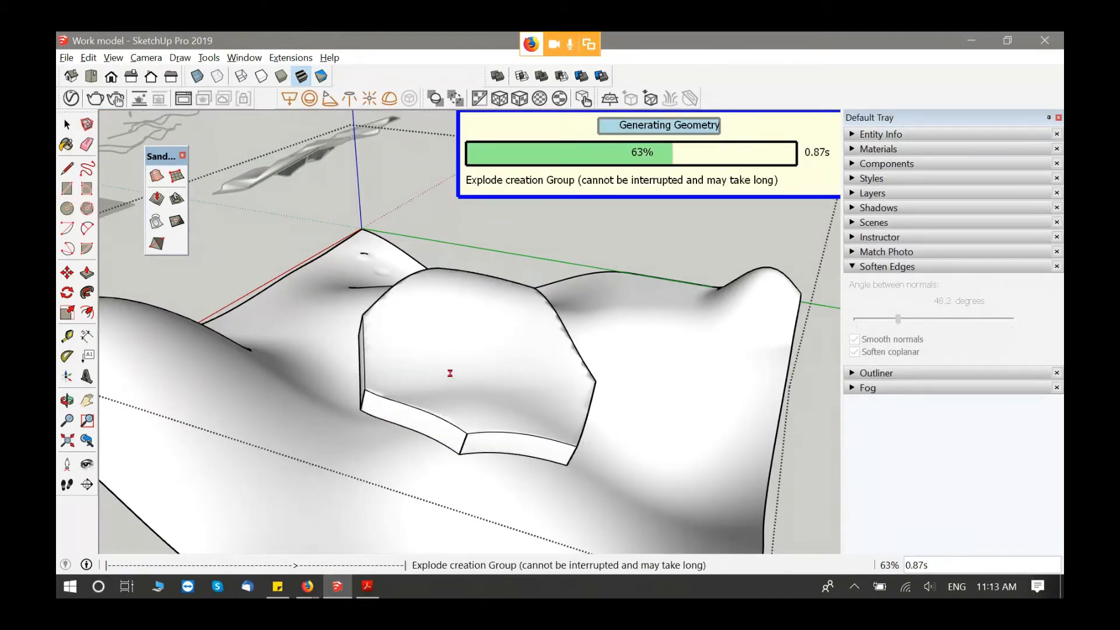
pyautogui.moveTo(450, 373); pyautogui.dragTo(423, 373, button='middle')
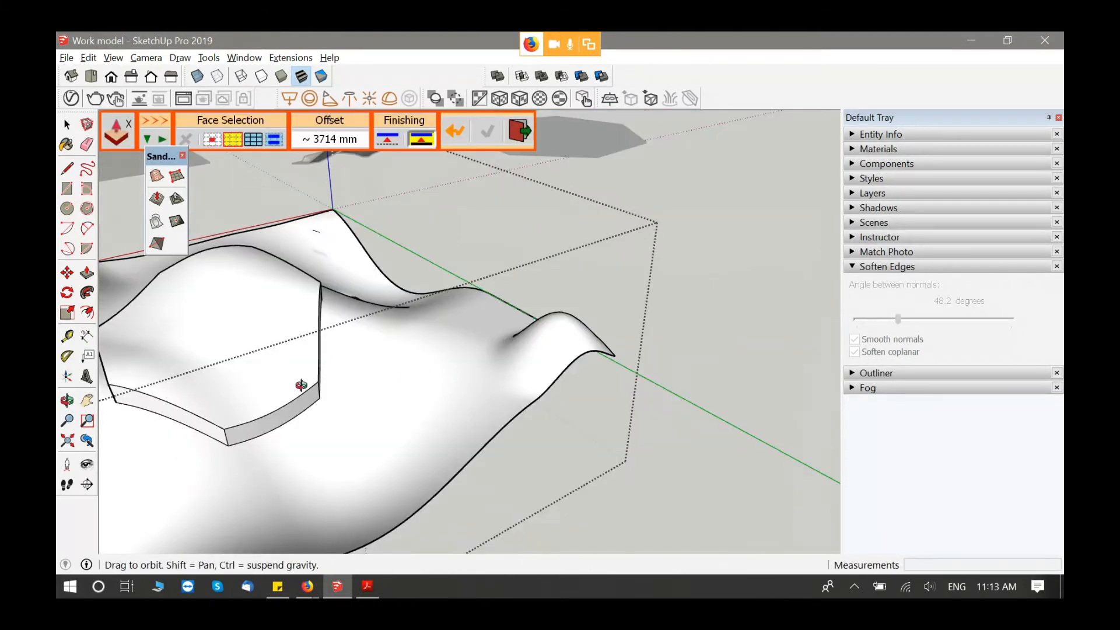
pyautogui.moveTo(305, 388); pyautogui.dragTo(305, 387, button='middle')
pyautogui.moveTo(414, 433)
pyautogui.mouseDown(button='middle')
pyautogui.moveTo(310, 418)
pyautogui.moveTo(423, 395)
pyautogui.mouseUp(button='middle')
pyautogui.press('space')
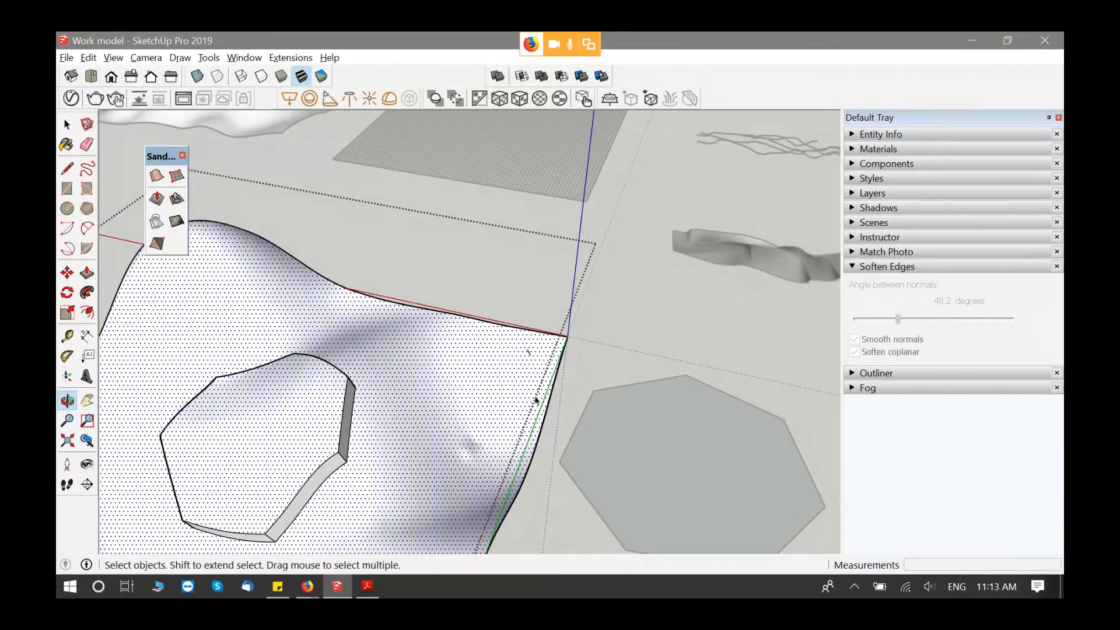
pyautogui.moveTo(530, 350)
pyautogui.mouseDown(button='middle')
pyautogui.moveTo(555, 395)
pyautogui.moveTo(888, 408)
pyautogui.mouseUp(button='middle')
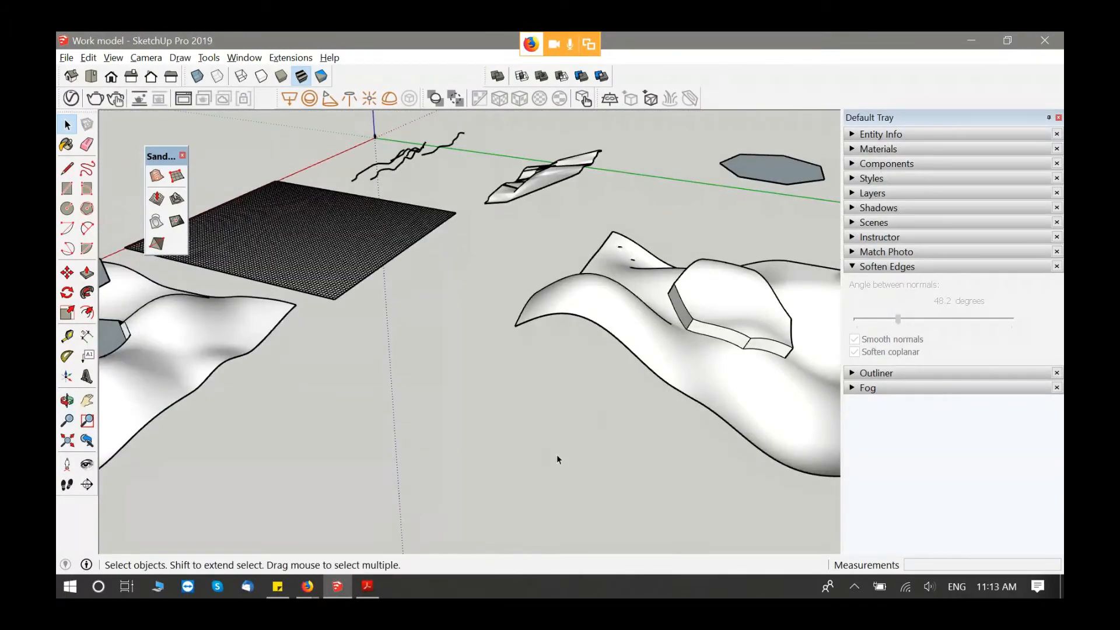
# Step: Compare the extruded drape with the row of stamped and draped example terrains along the red axis
pyautogui.moveTo(557, 457); pyautogui.dragTo(360, 407, button='middle')
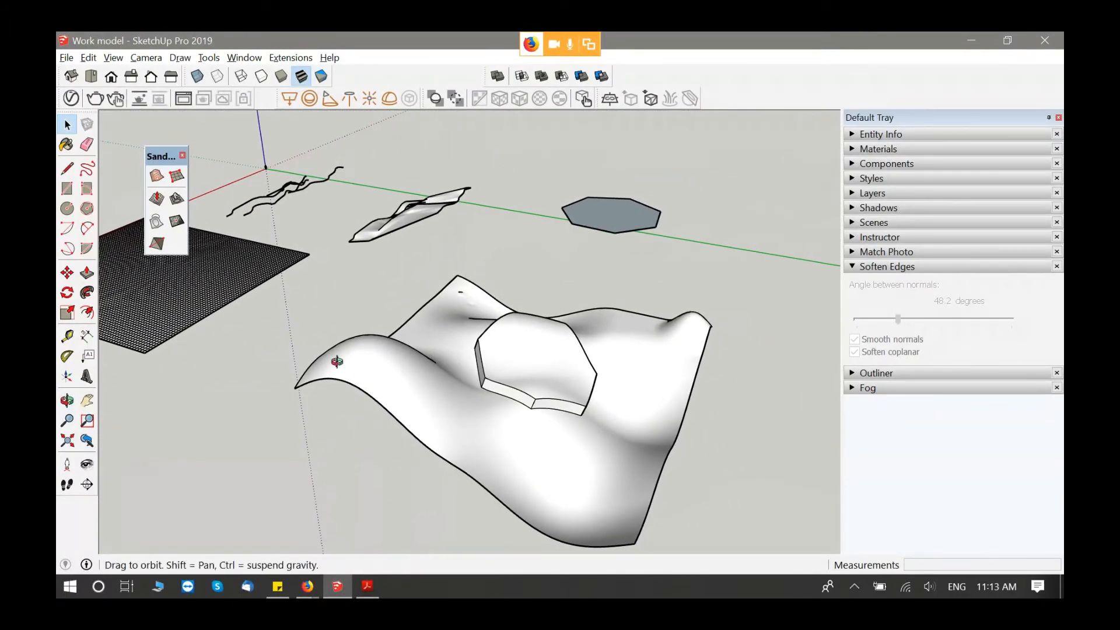
pyautogui.scroll(-5, 682, 412)
pyautogui.moveTo(336, 362); pyautogui.dragTo(396, 252, button='middle')
pyautogui.scroll(4, 531, 328)
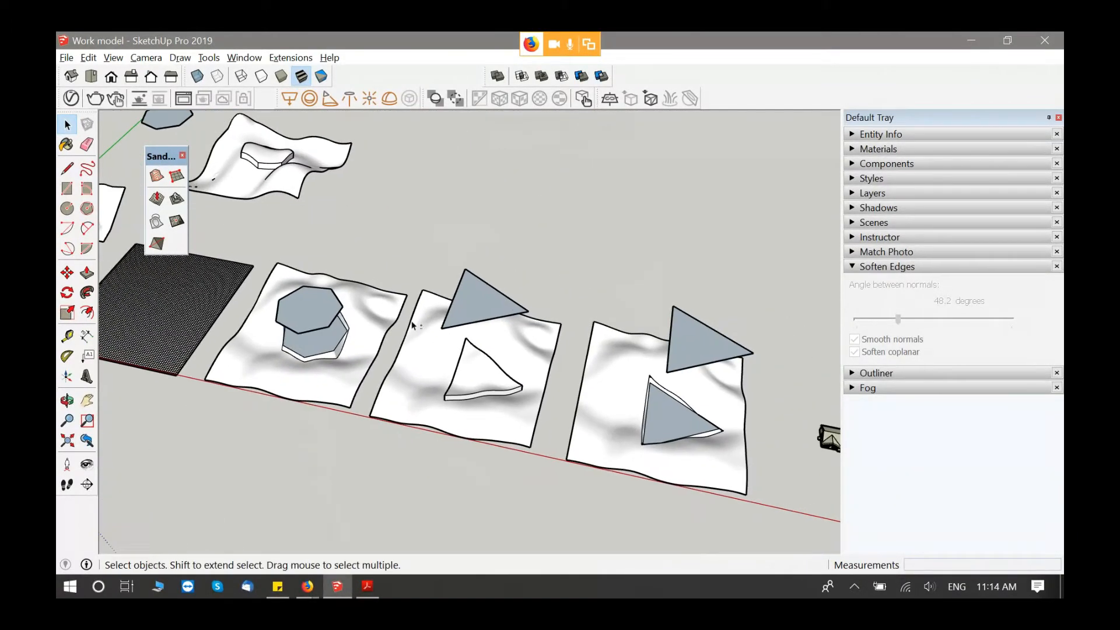
pyautogui.keyDown('shift'); pyautogui.moveTo(345, 302); pyautogui.dragTo(263, 350, button='middle'); pyautogui.keyUp('shift')
pyautogui.scroll(-2, 263, 350)
pyautogui.scroll(2, 297, 366)
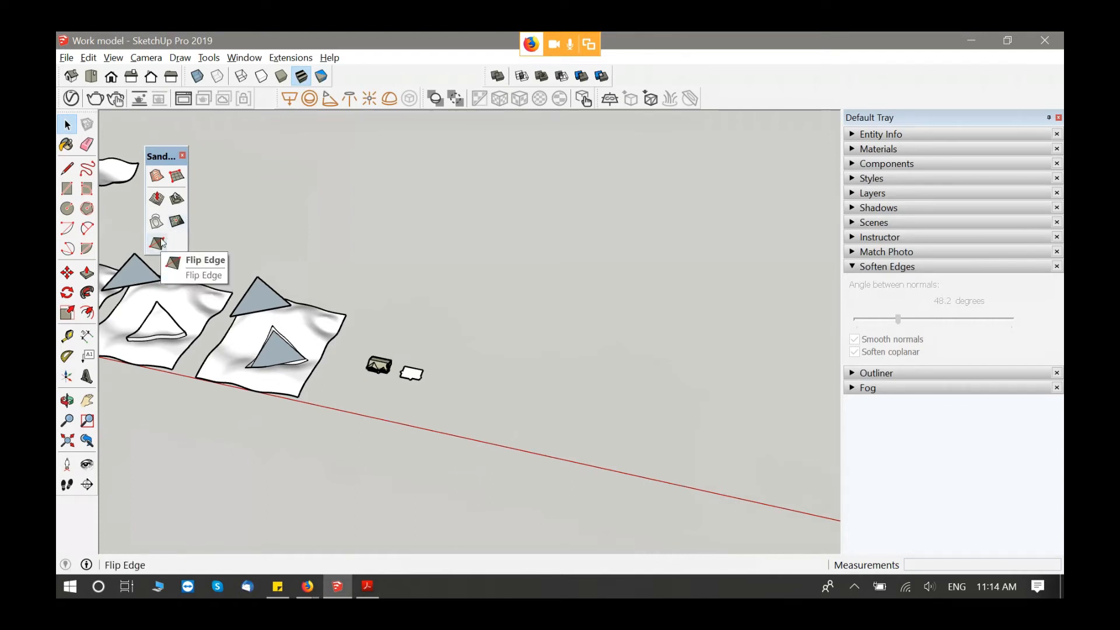
# Step: Select the house model beside the flat building footprint and inspect it from the side and front
pyautogui.scroll(5, 391, 374)
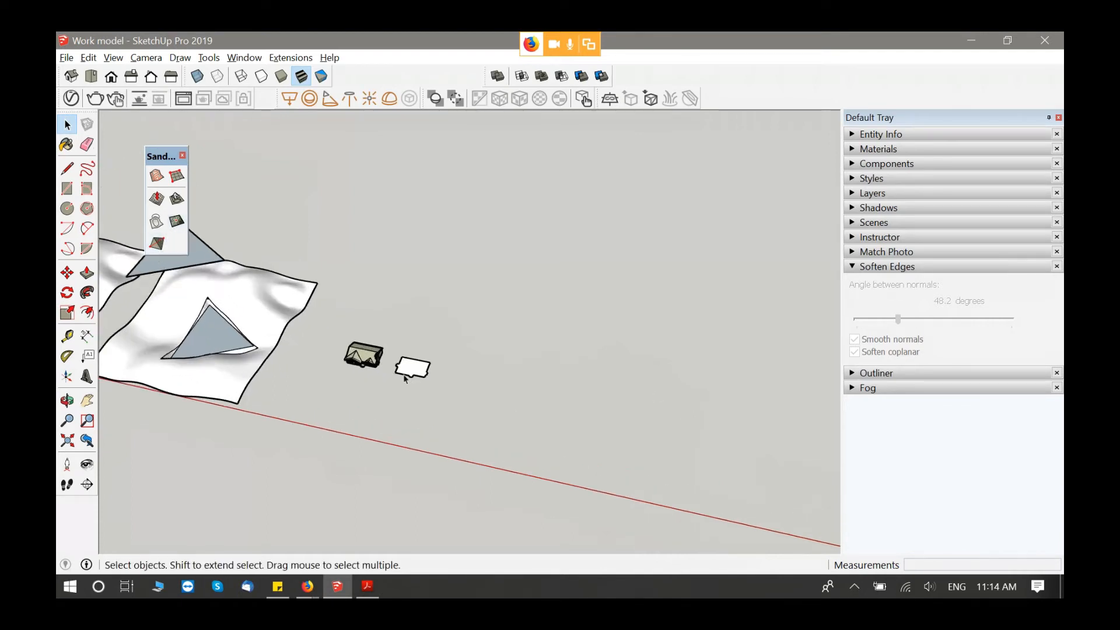
pyautogui.scroll(6, 350, 350)
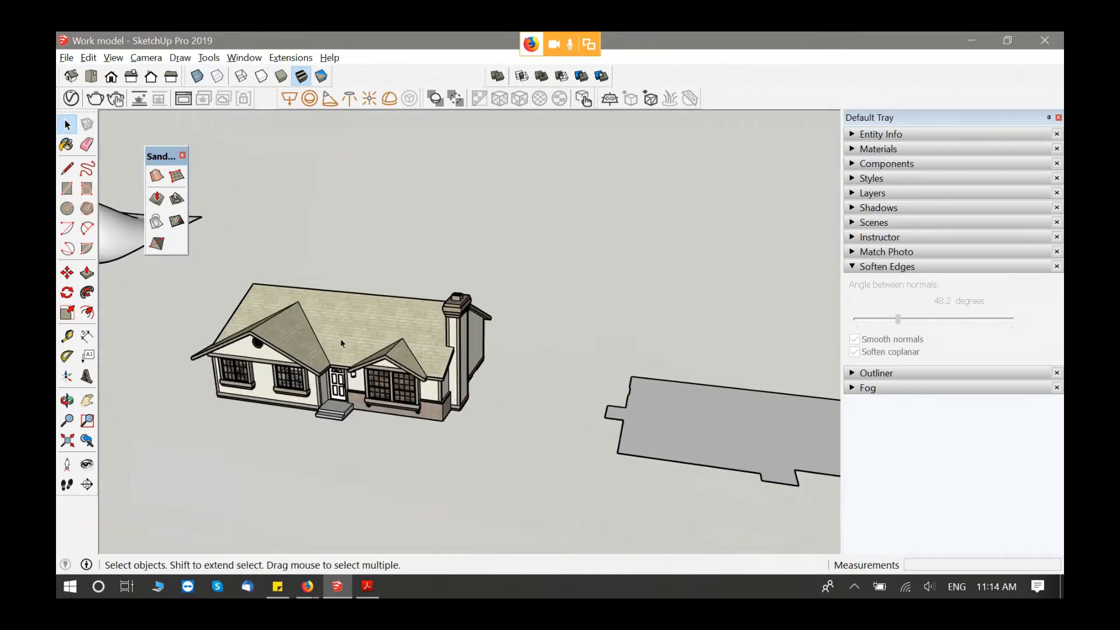
pyautogui.moveTo(341, 343); pyautogui.dragTo(495, 383, button='middle')
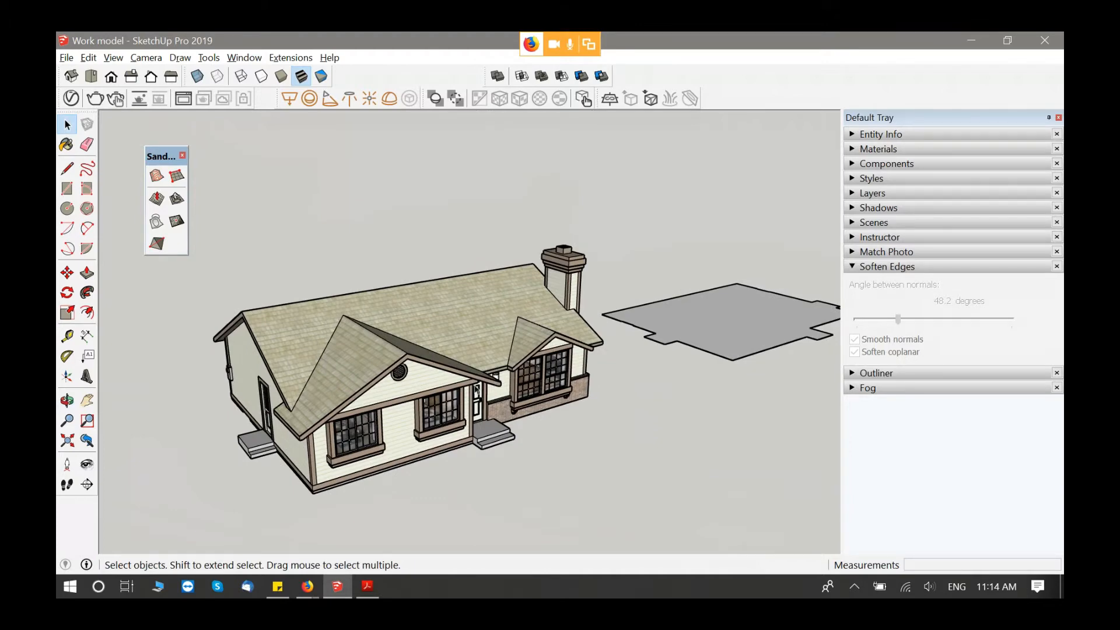
pyautogui.click(321, 374)
pyautogui.scroll(5, 321, 374)
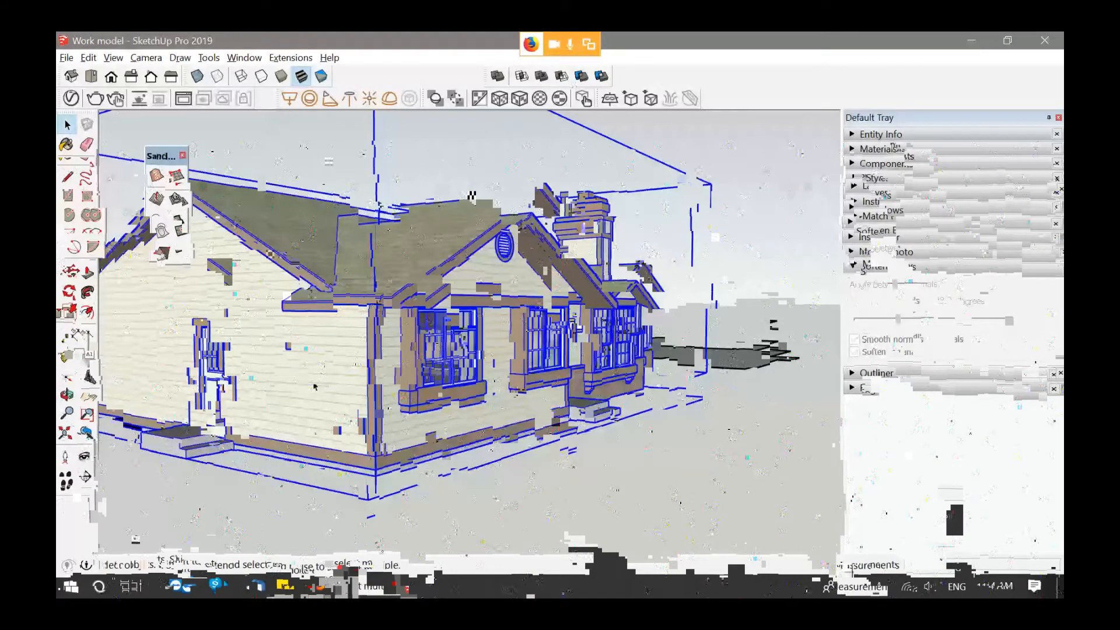
pyautogui.scroll(-4, 583, 379)
pyautogui.moveTo(619, 339)
pyautogui.mouseDown(button='middle')
pyautogui.moveTo(613, 350)
pyautogui.moveTo(488, 333)
pyautogui.moveTo(476, 365)
pyautogui.moveTo(464, 295)
pyautogui.moveTo(548, 334)
pyautogui.moveTo(385, 419)
pyautogui.mouseUp(button='middle')
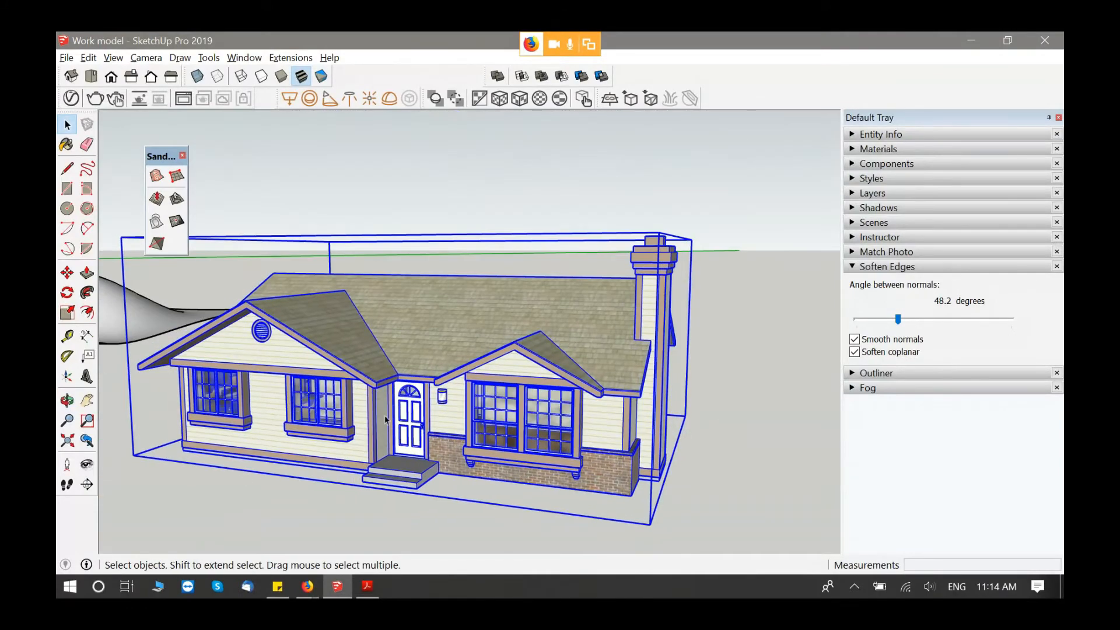
# Step: Inspect the underside of the house model and select the separate flat footprint beside it
pyautogui.moveTo(458, 371); pyautogui.dragTo(429, 286, button='middle')
pyautogui.doubleClick(409, 286)
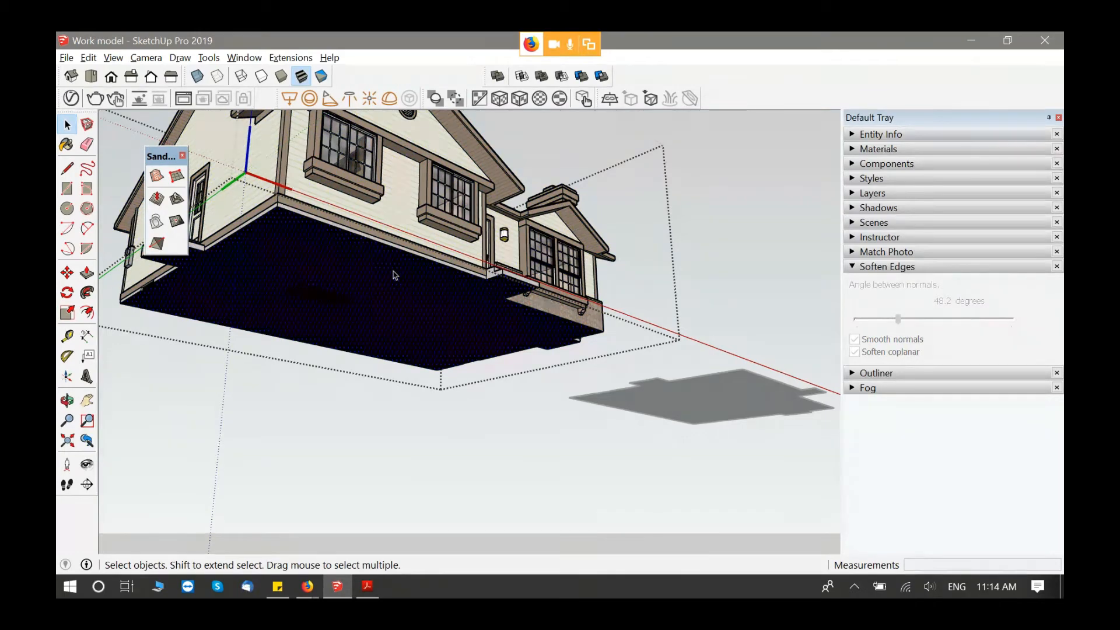
pyautogui.press('Escape')
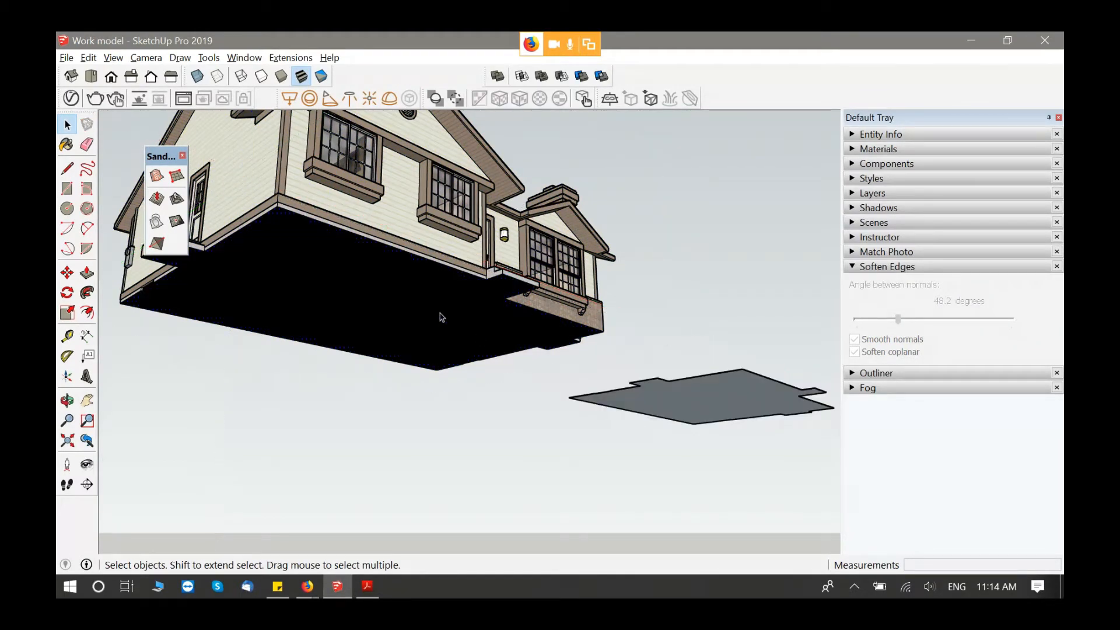
pyautogui.moveTo(776, 418); pyautogui.dragTo(400, 488, button='middle')
pyautogui.click(480, 432)
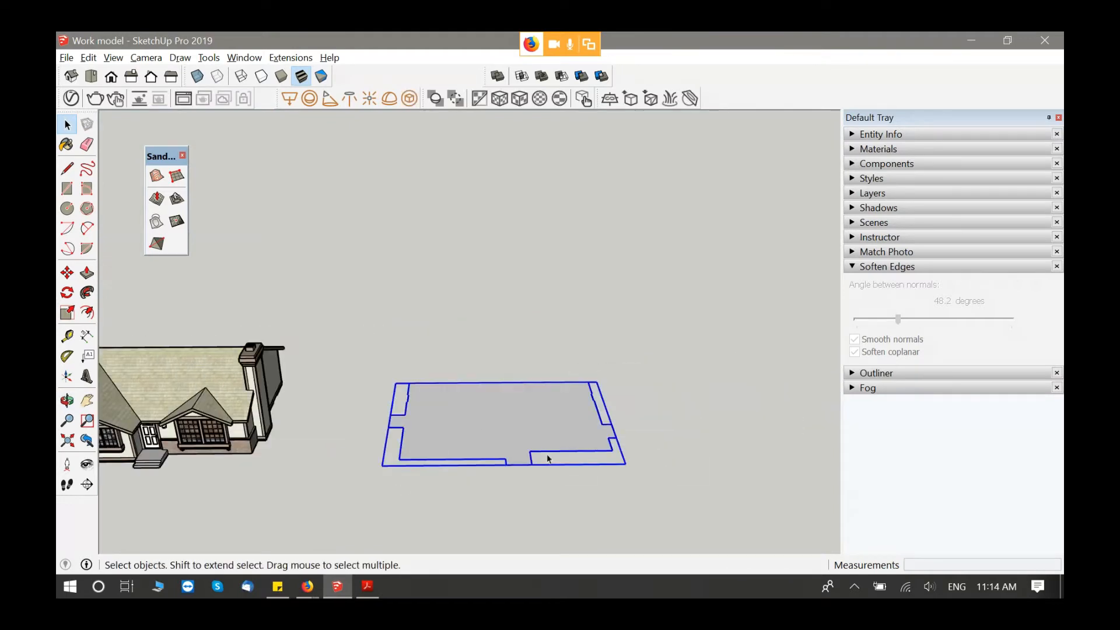
pyautogui.scroll(-6, 532, 416)
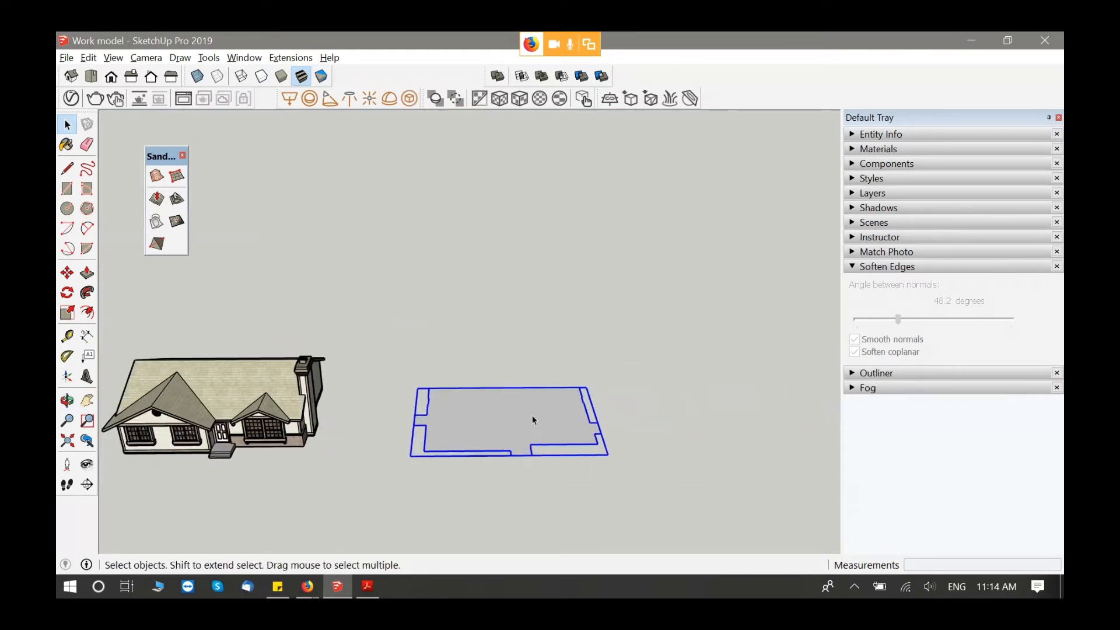
# Step: Review the row of stamped and draped example terrains and the free space beyond the house footprint
pyautogui.moveTo(541, 407); pyautogui.dragTo(363, 361, button='middle')
pyautogui.keyDown('shift'); pyautogui.moveTo(201, 306); pyautogui.dragTo(593, 467, button='middle'); pyautogui.keyUp('shift')
pyautogui.keyDown('shift'); pyautogui.moveTo(379, 403); pyautogui.dragTo(485, 470, button='middle'); pyautogui.keyUp('shift')
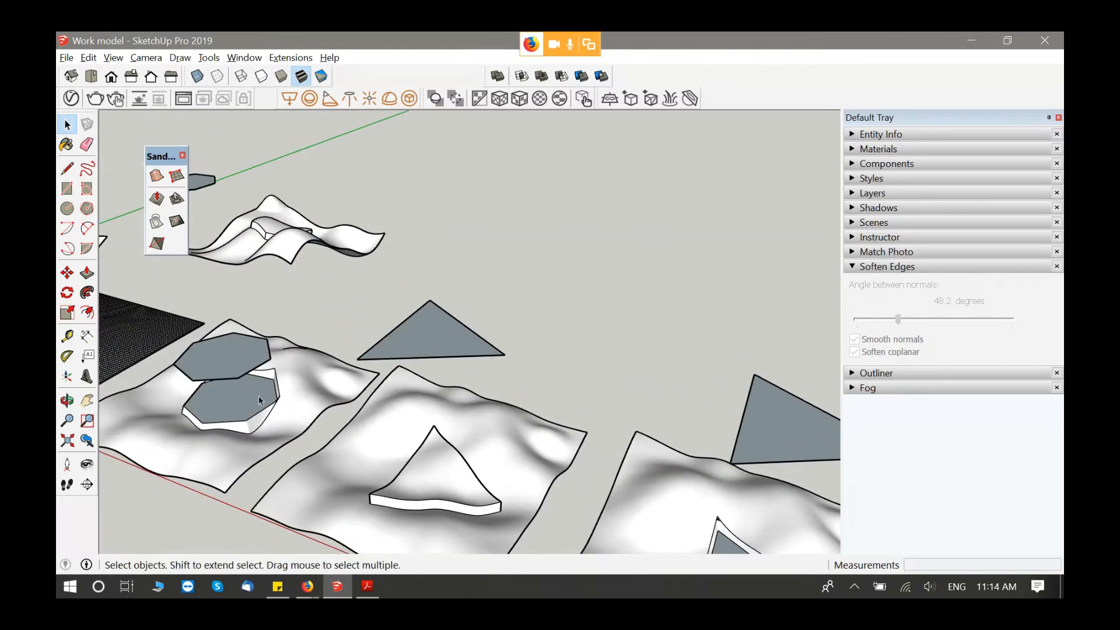
pyautogui.scroll(-6, 443, 395)
pyautogui.keyDown('shift'); pyautogui.moveTo(673, 456); pyautogui.dragTo(400, 342); pyautogui.keyUp('shift')
pyautogui.scroll(1, 462, 403)
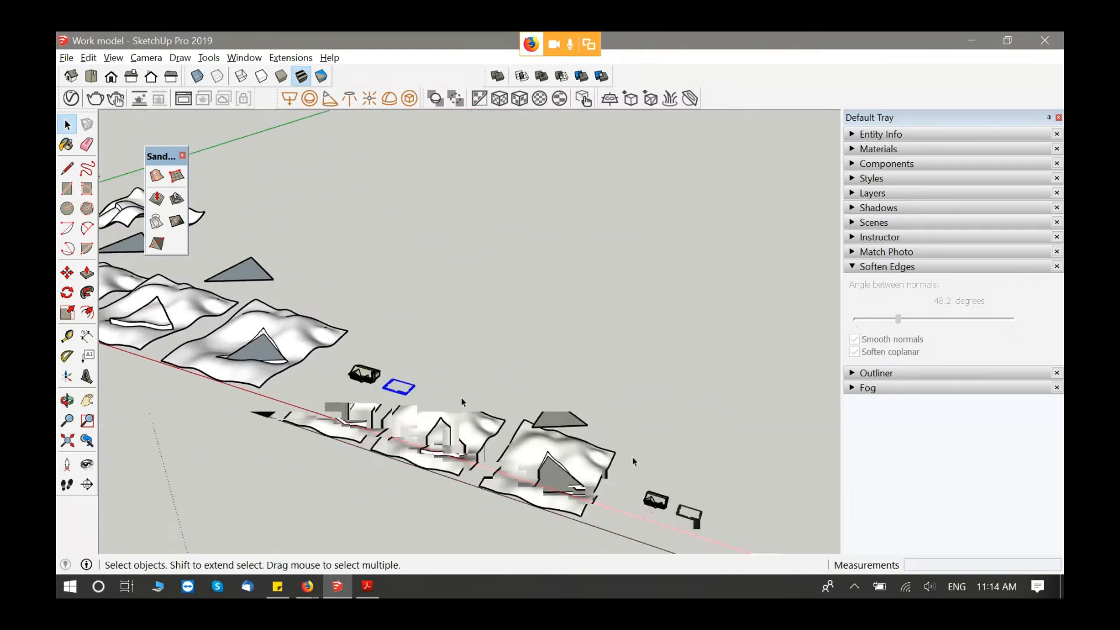
pyautogui.moveTo(462, 403); pyautogui.dragTo(385, 338, button='middle')
pyautogui.scroll(3, 535, 447)
pyautogui.scroll(2, 413, 323)
pyautogui.scroll(1, 440, 382)
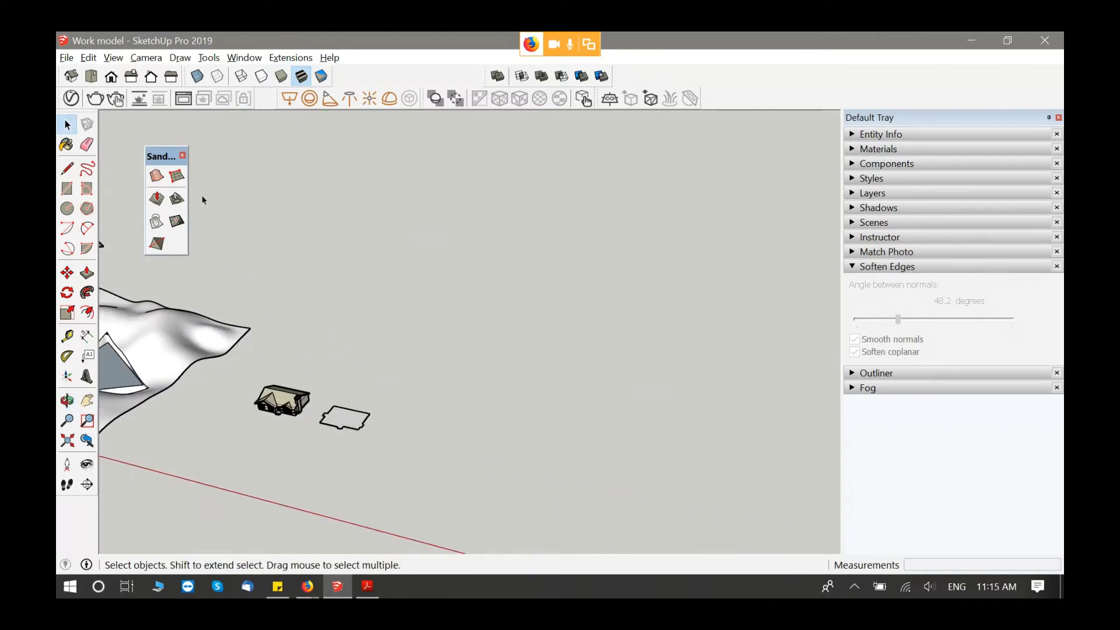
# Step: Draw a flat From Scratch mesh along the red axis beyond the footprint, about 86707 by 79723 mm with 1000 mm grid spacing
pyautogui.click(177, 177)
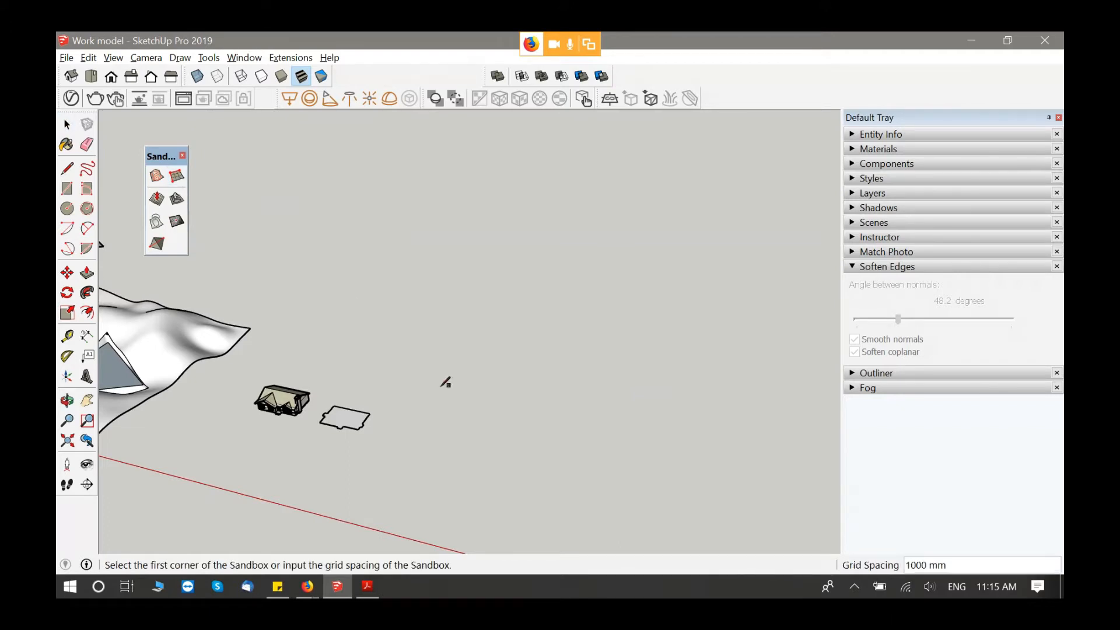
pyautogui.scroll(-1, 449, 476)
pyautogui.moveTo(449, 475); pyautogui.dragTo(310, 426, button='middle')
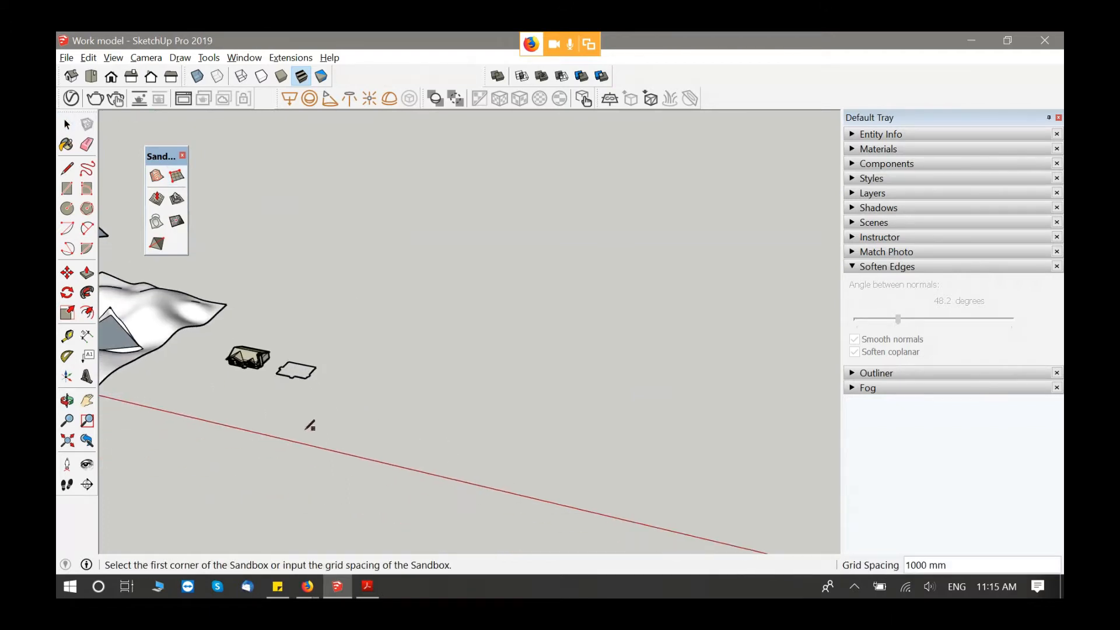
pyautogui.click(304, 429)
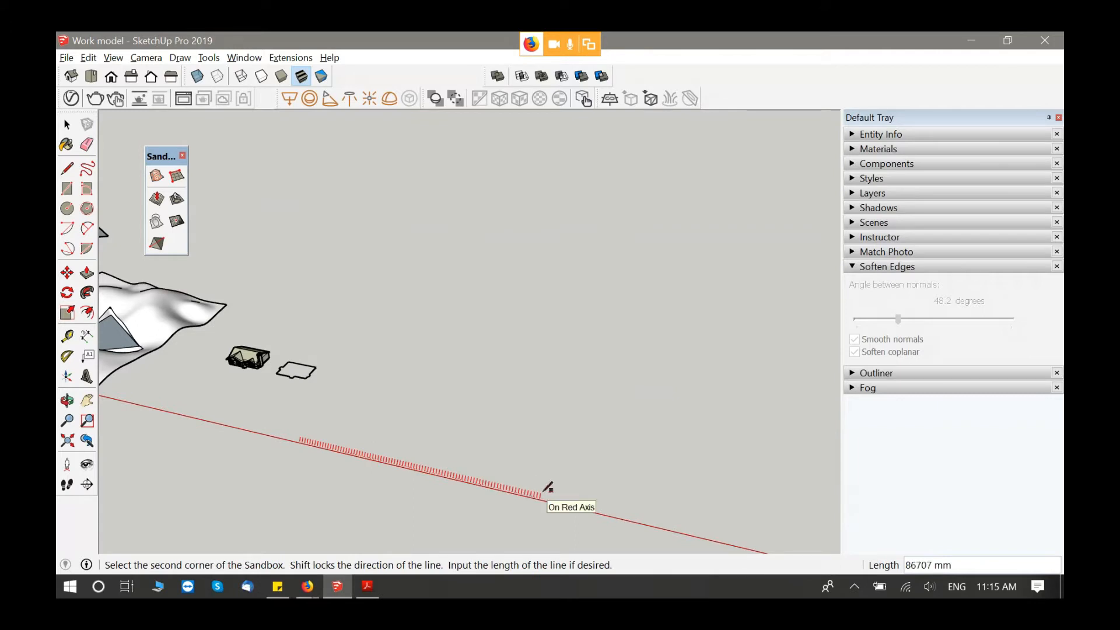
pyautogui.click(546, 489)
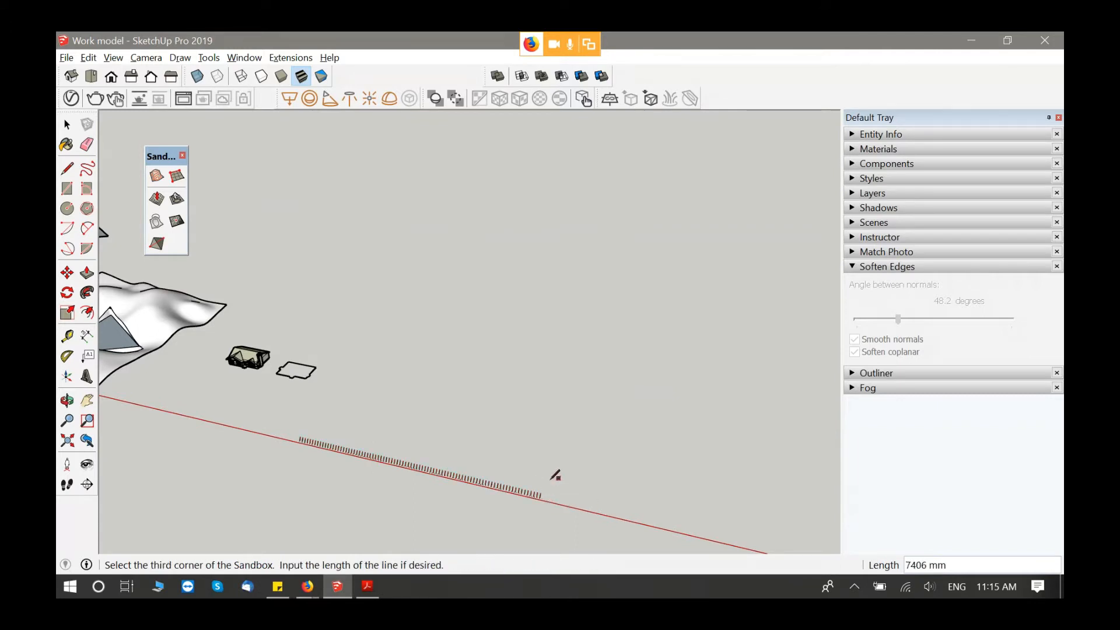
pyautogui.press('XF86AudioLowerVolume')
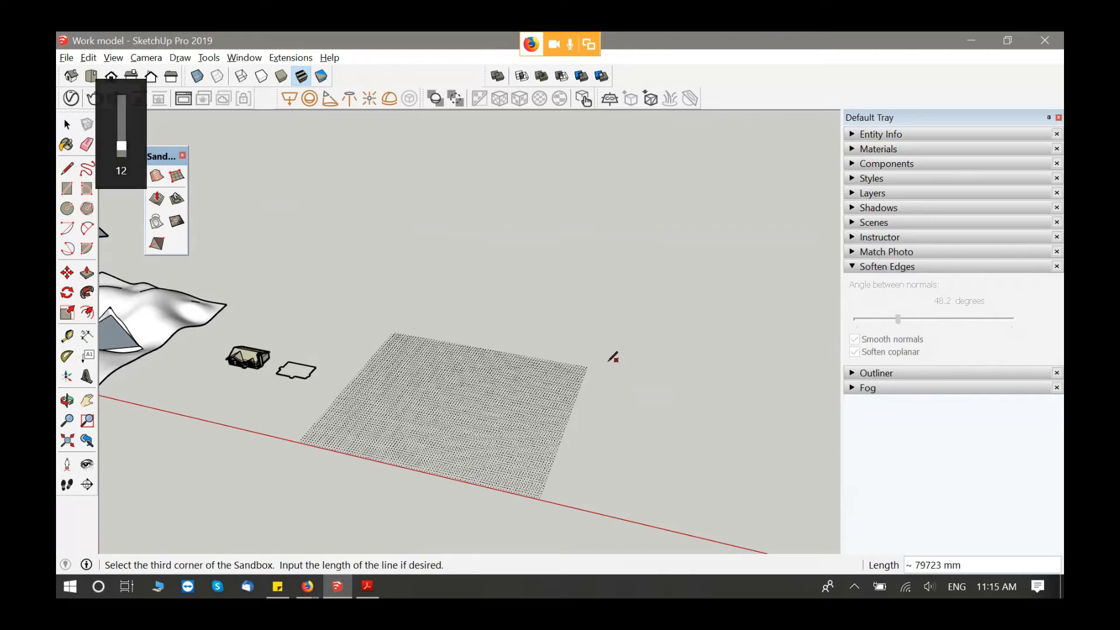
pyautogui.click(612, 356)
pyautogui.press('space')
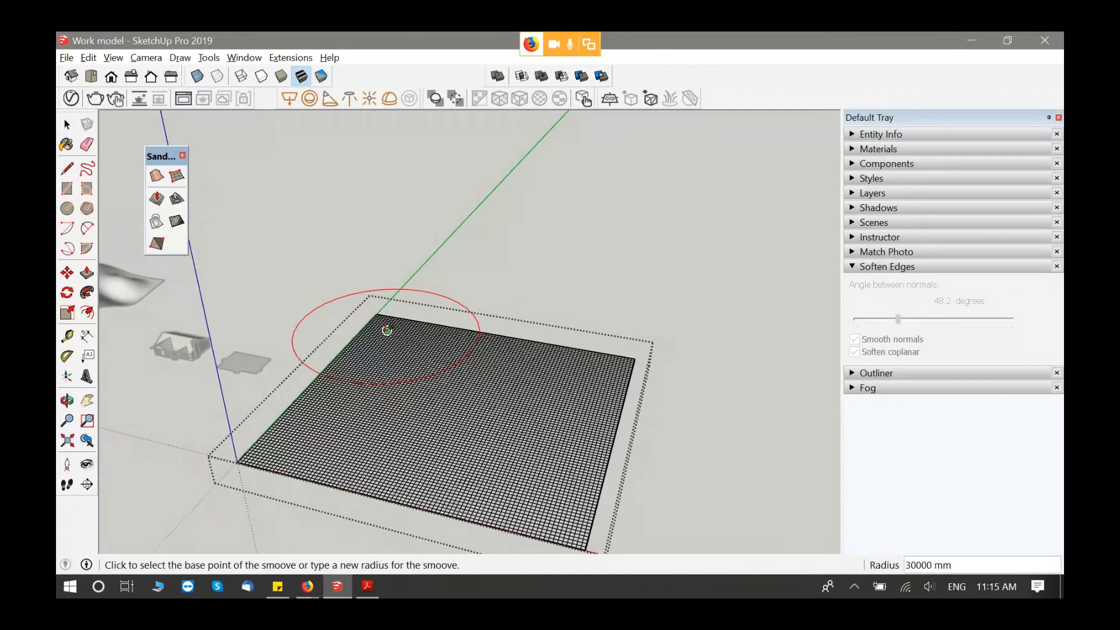
# Step: Smoove hills along the far edge of the new mesh and push down its near corner, using a 30000 mm radius
pyautogui.click(388, 325)
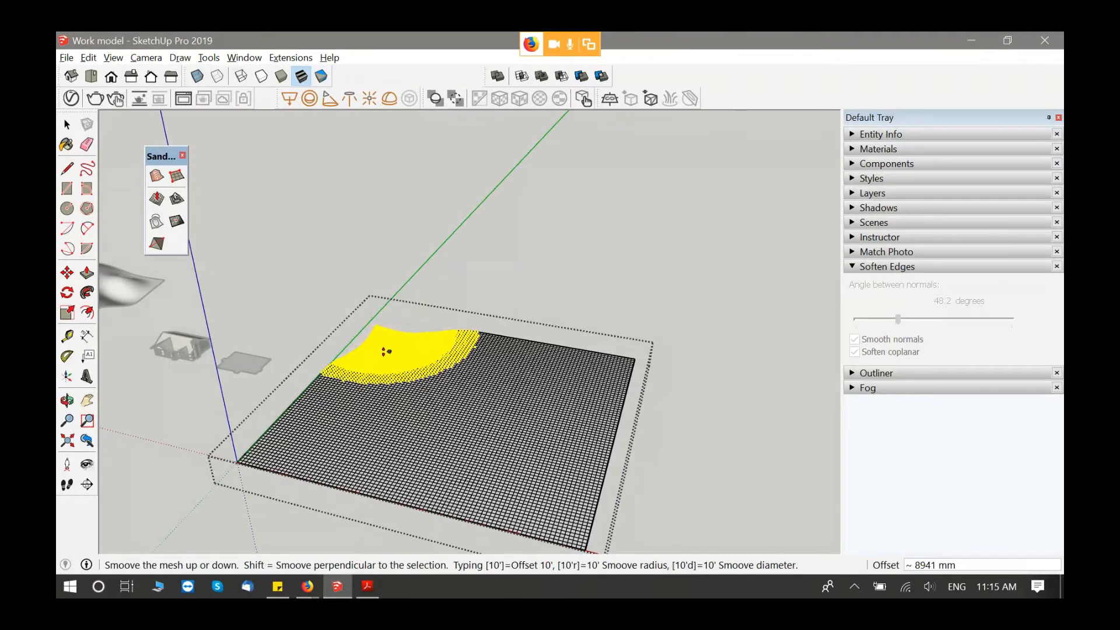
pyautogui.doubleClick(387, 351)
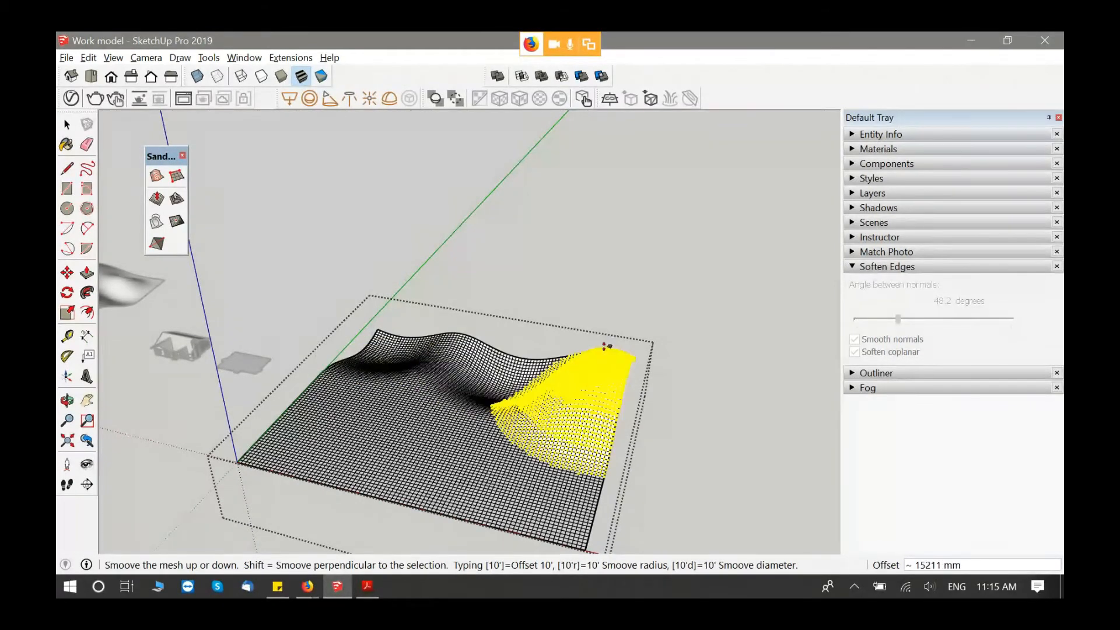
pyautogui.click(606, 347)
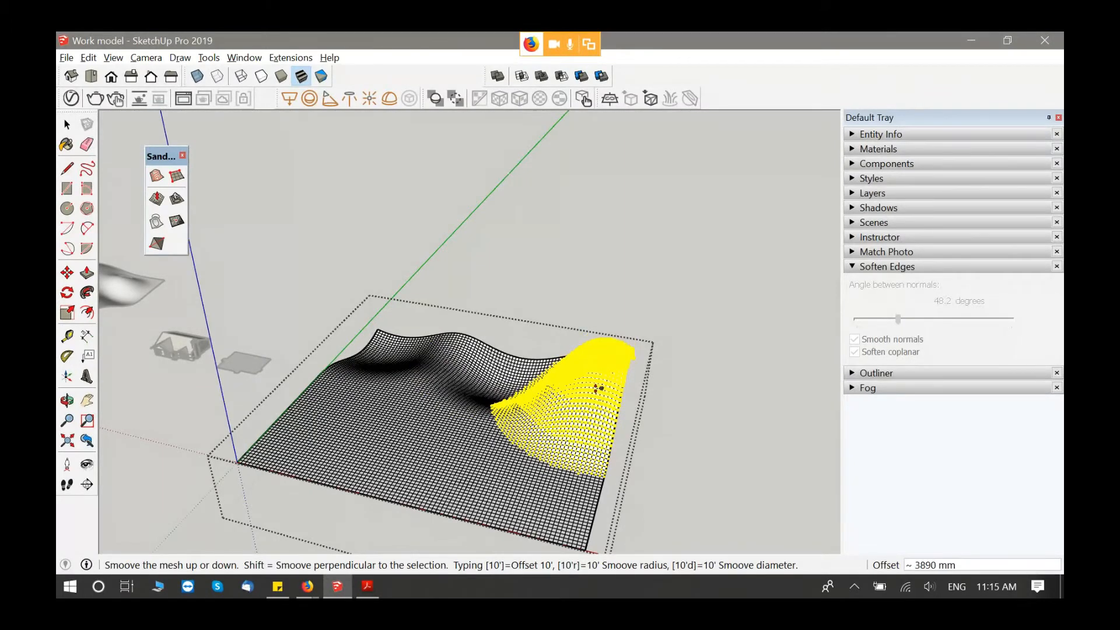
pyautogui.click(598, 387)
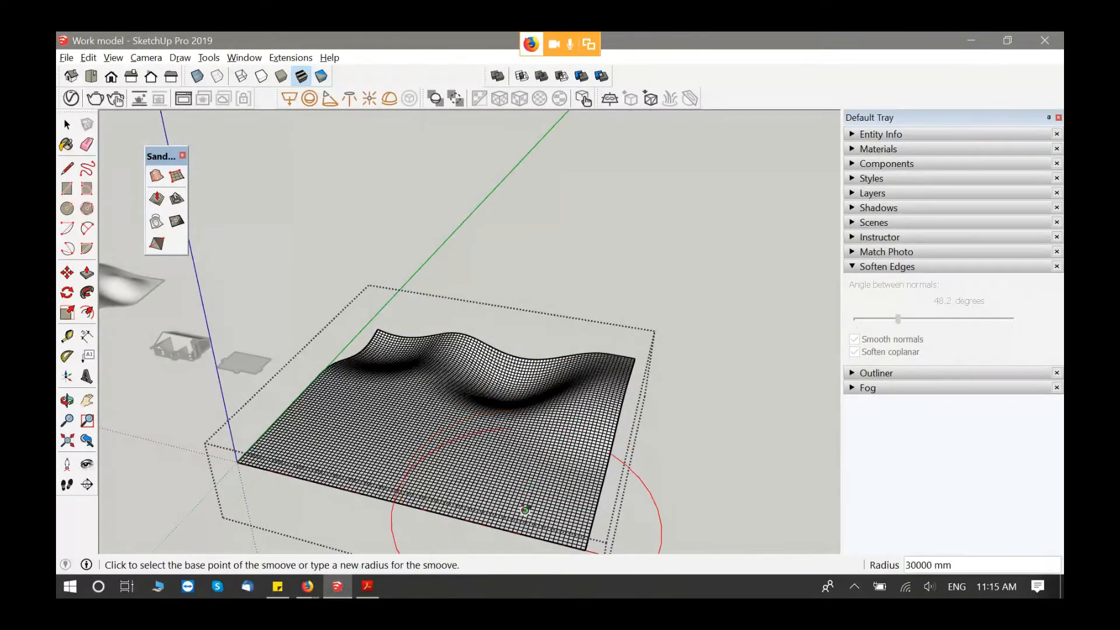
pyautogui.click(533, 472)
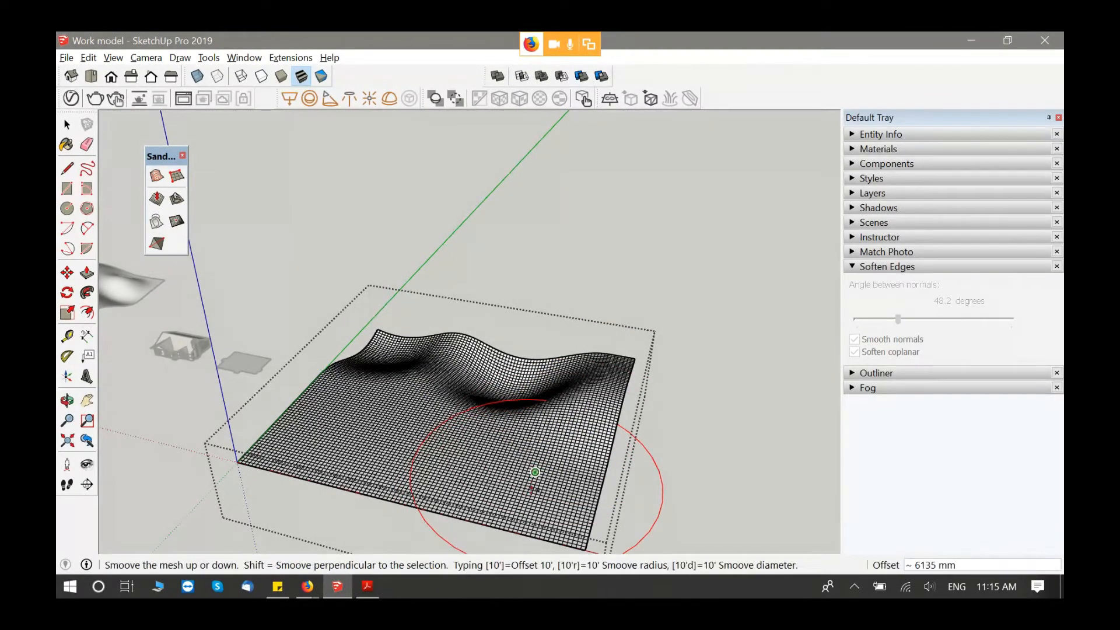
pyautogui.click(534, 524)
# Step: Smoove the mesh upward about 8384 mm near the origin and pull up the area at the opposite corner
pyautogui.moveTo(534, 523); pyautogui.dragTo(403, 370, button='middle')
pyautogui.click(406, 368)
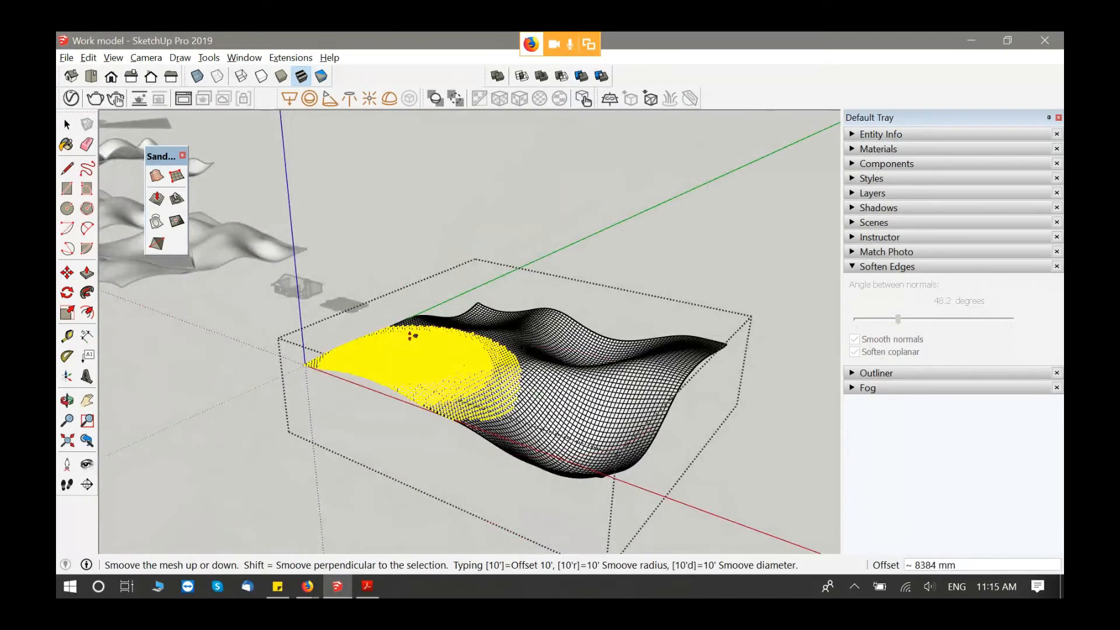
pyautogui.click(411, 330)
pyautogui.click(672, 359)
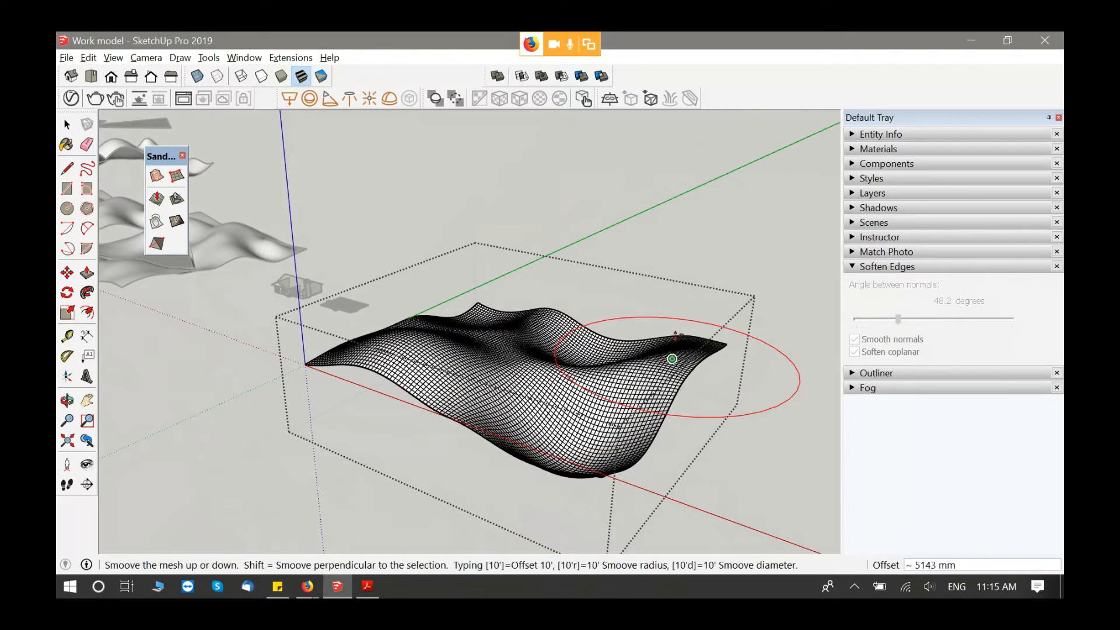
pyautogui.press('space')
# Step: Smoove the far mesh corner on the green axis upward about 6689 mm, leave the group, and select the finished terrain
pyautogui.moveTo(571, 337); pyautogui.dragTo(429, 320, button='middle')
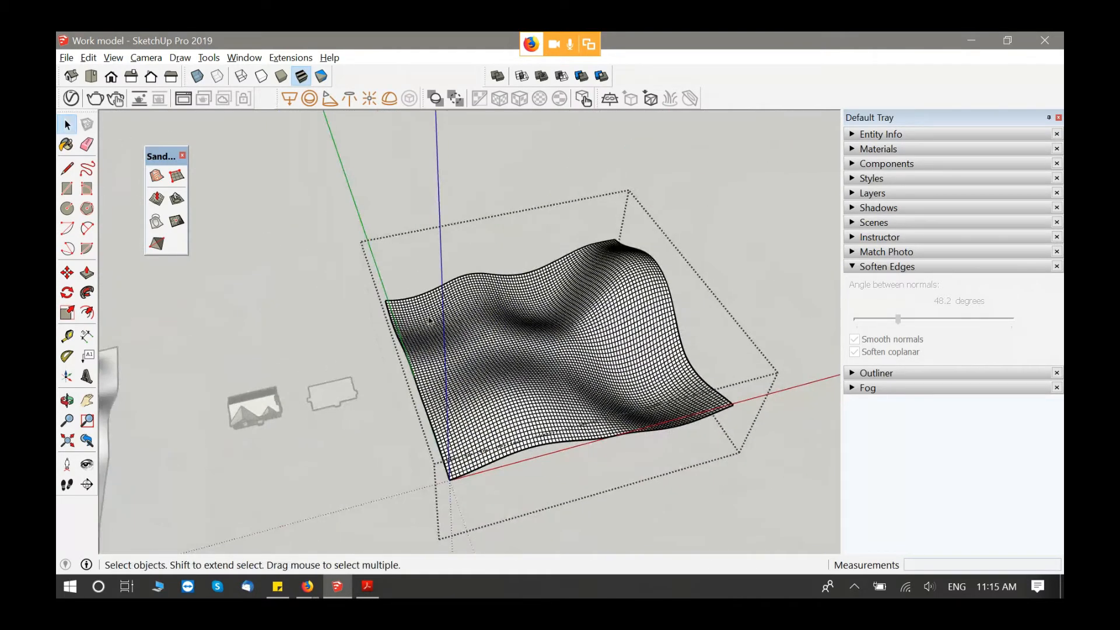
pyautogui.click(156, 198)
pyautogui.click(423, 324)
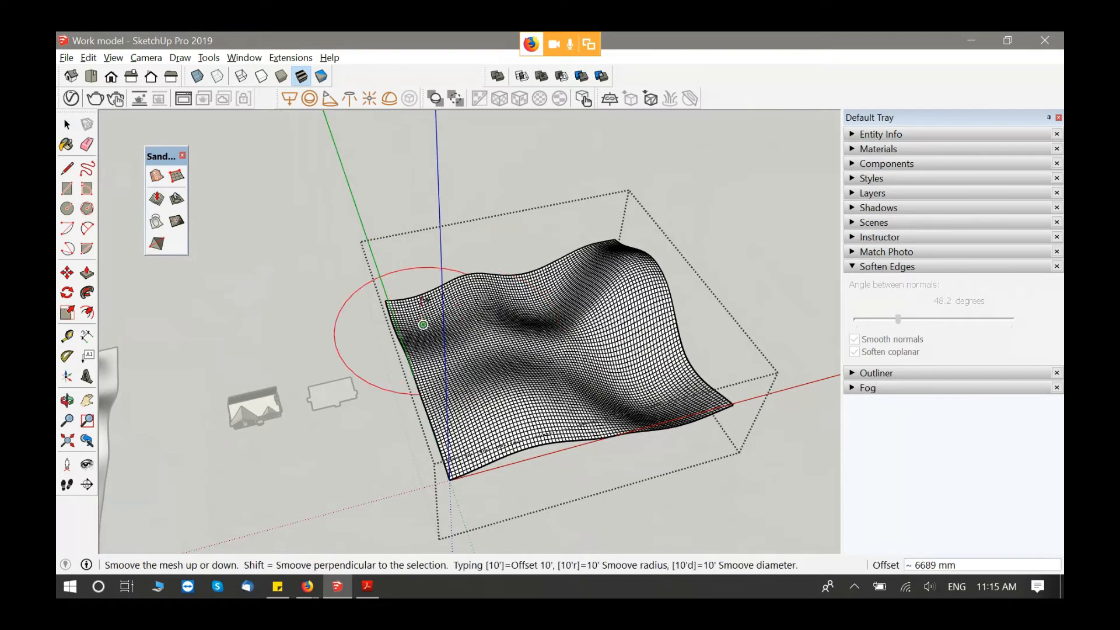
pyautogui.click(425, 295)
pyautogui.hotkey('ctrl', 'z')
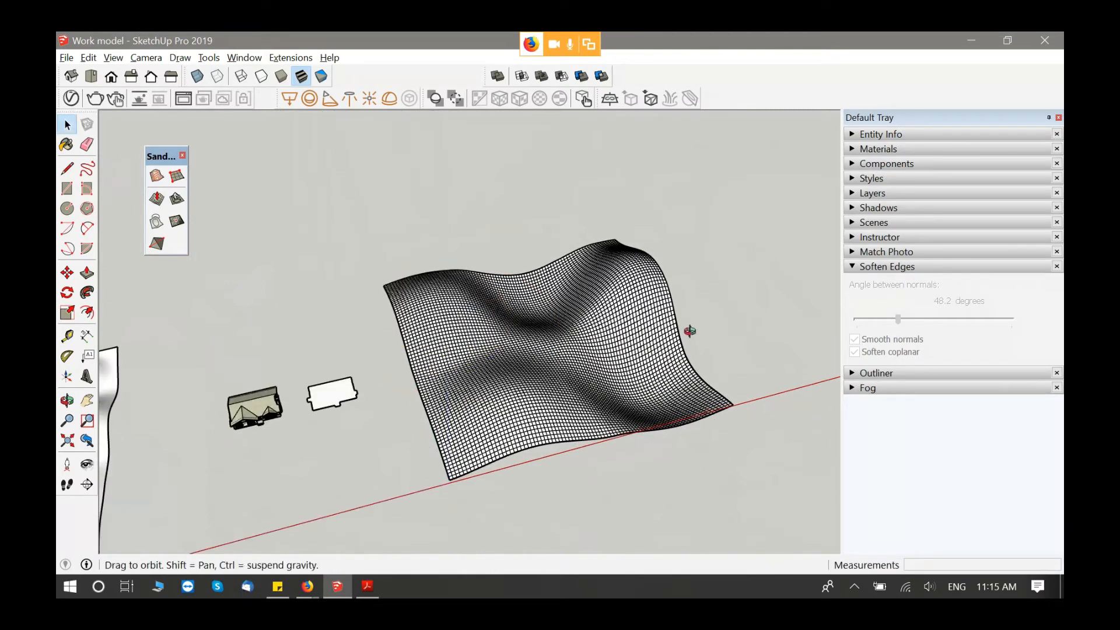
pyautogui.moveTo(675, 331); pyautogui.dragTo(588, 424, button='middle')
pyautogui.click(599, 399)
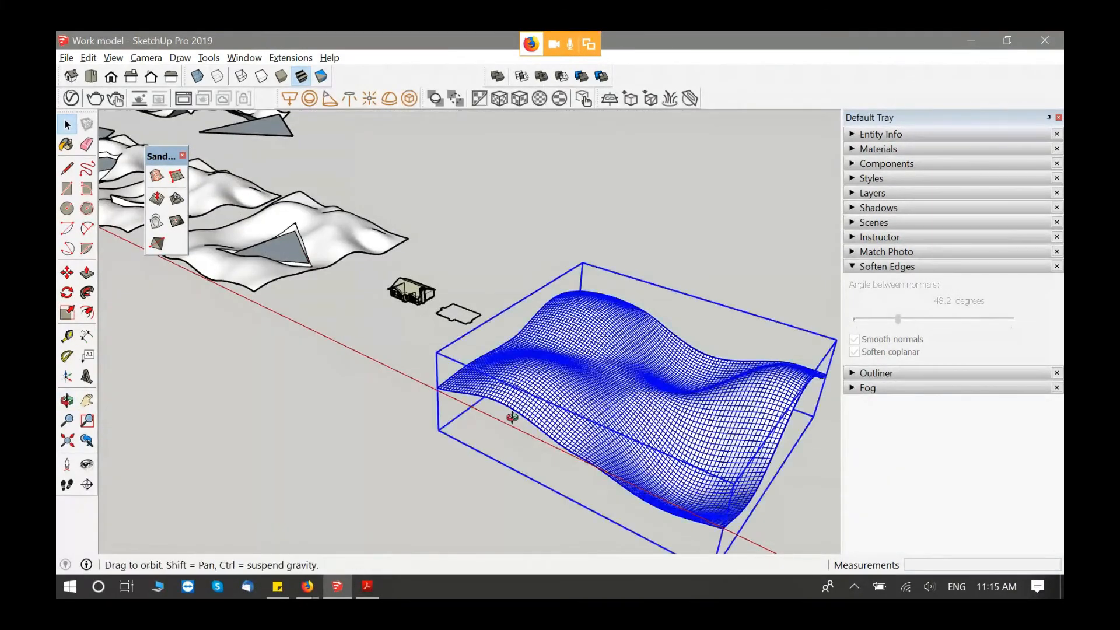
# Step: Move the flat house footprint from beside the house onto the middle of the smooved terrain
pyautogui.moveTo(513, 418); pyautogui.dragTo(409, 383, button='middle')
pyautogui.scroll(2, 347, 343)
pyautogui.click(330, 344)
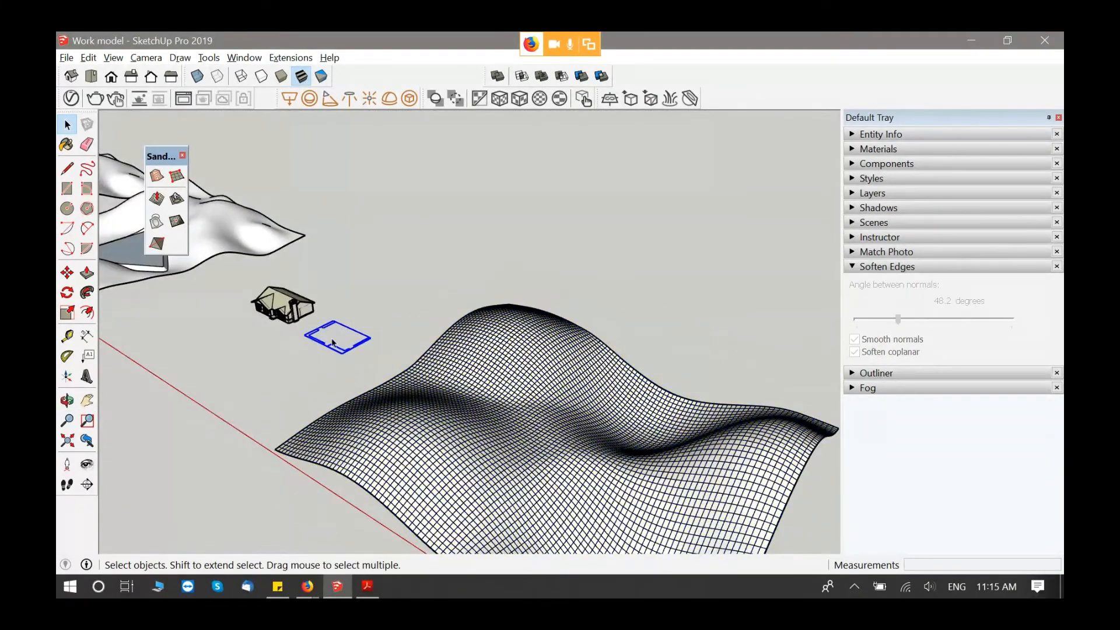
pyautogui.scroll(2, 333, 343)
pyautogui.press('m')
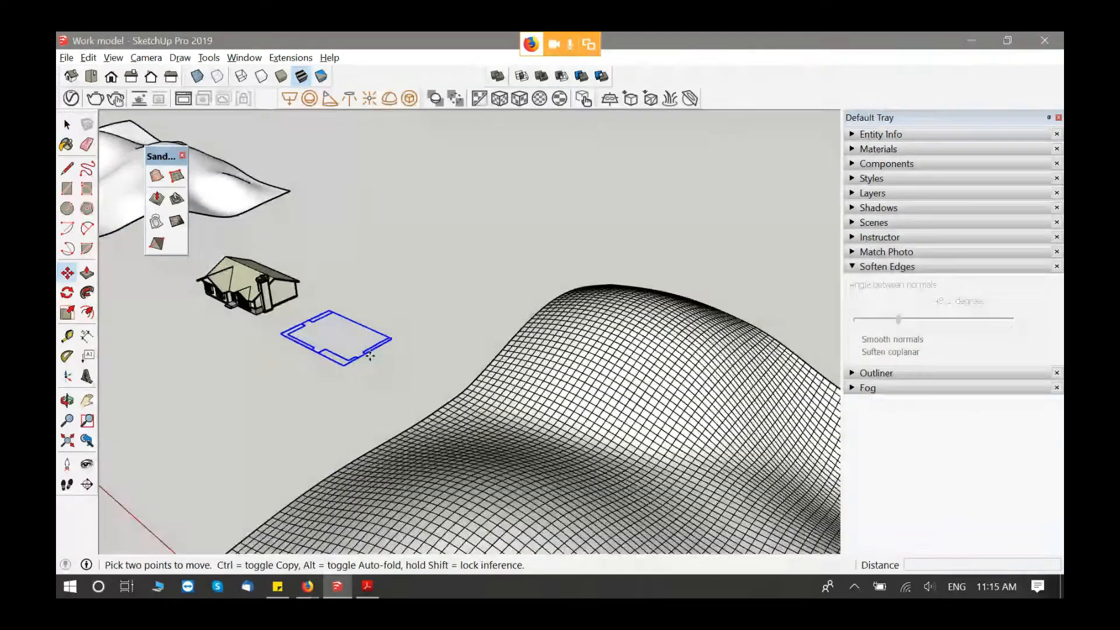
pyautogui.click(336, 337)
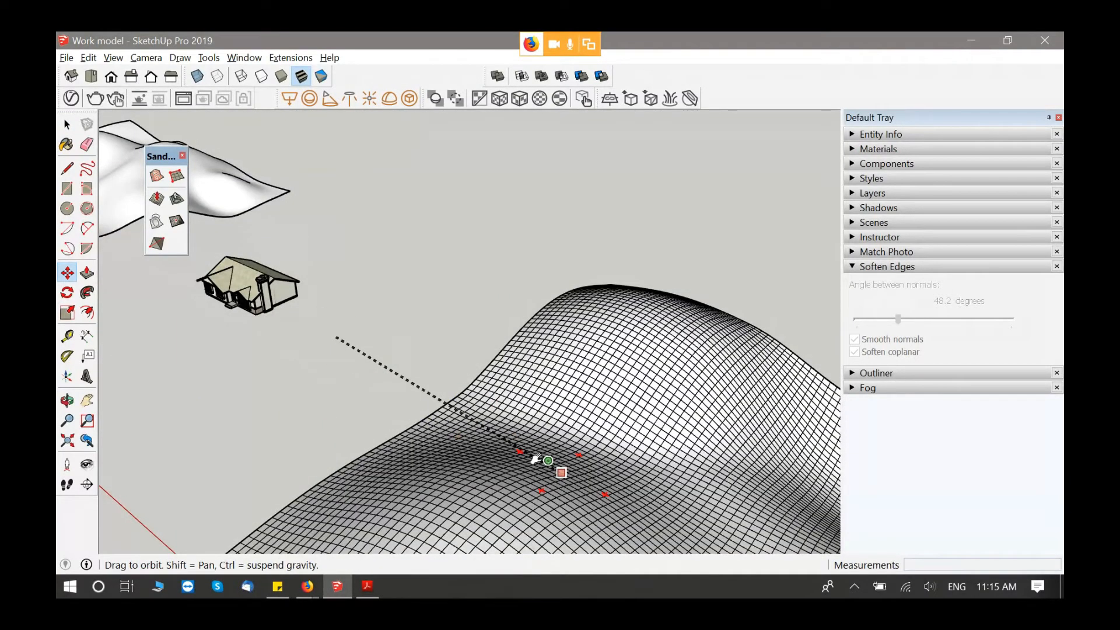
pyautogui.moveTo(535, 461); pyautogui.dragTo(376, 397, button='middle')
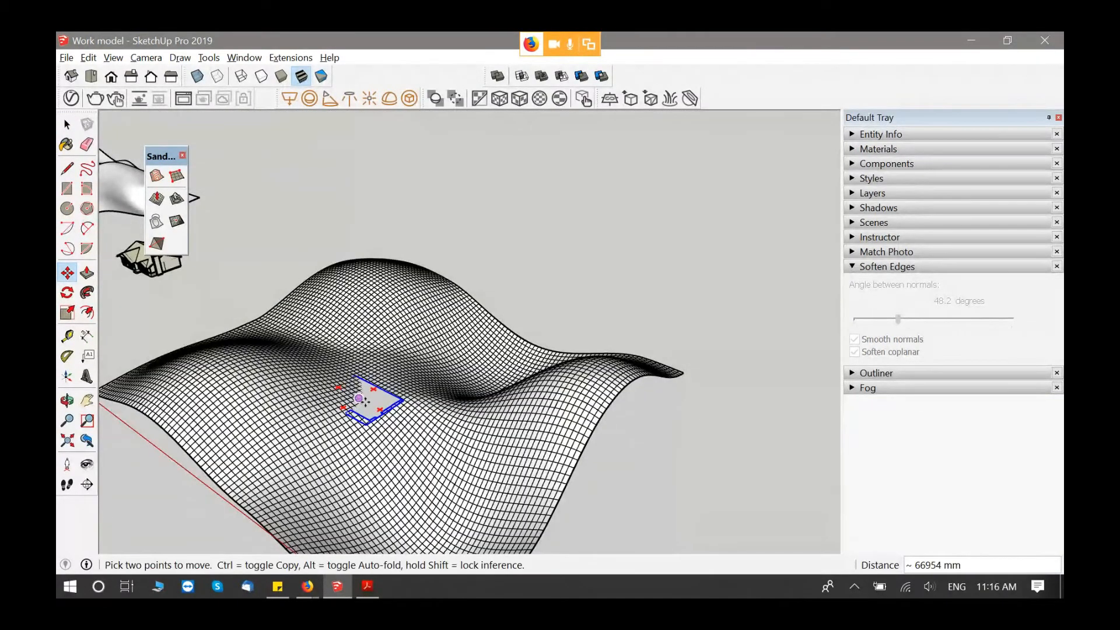
pyautogui.click(364, 370)
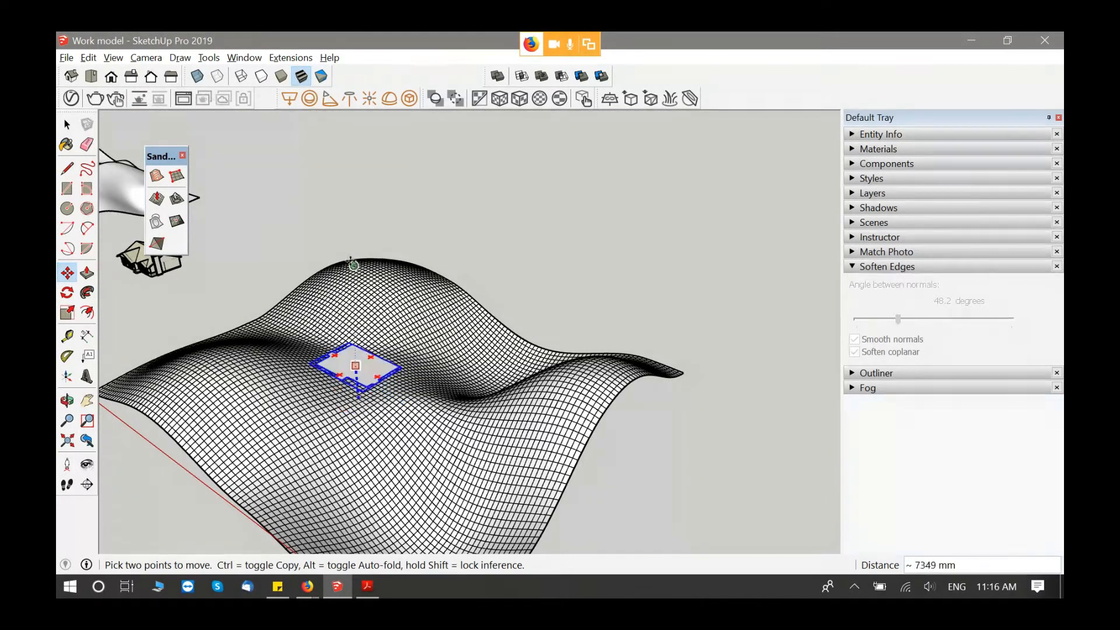
# Step: Raise the footprint vertically about 15852 mm above the terrain and clear the selection
pyautogui.click(352, 330)
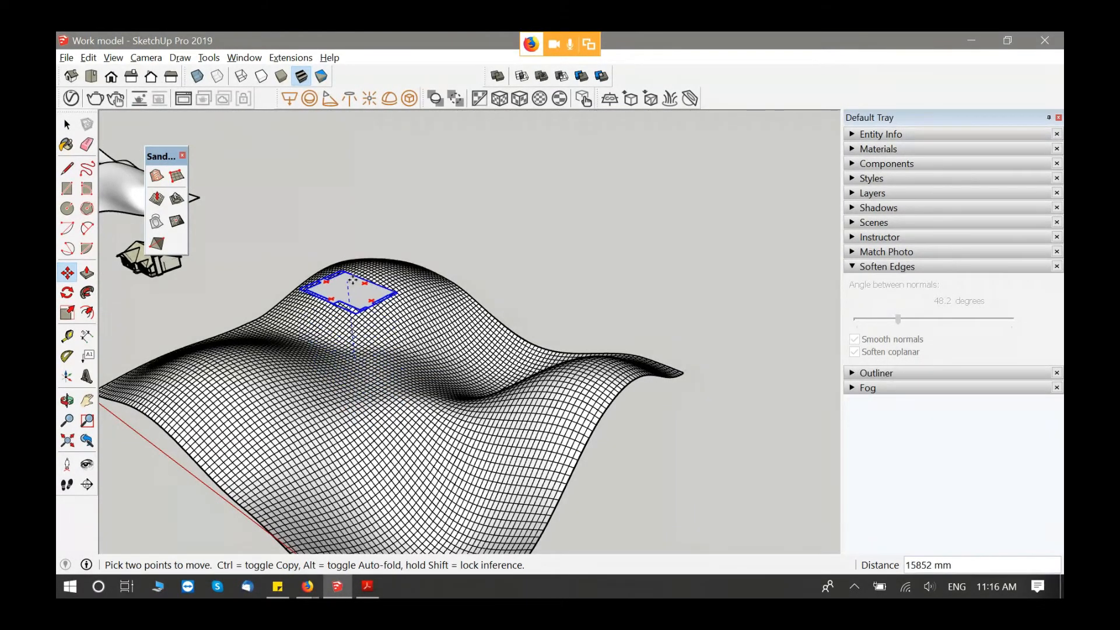
pyautogui.click(353, 279)
pyautogui.press('space')
pyautogui.click(458, 242)
pyautogui.moveTo(455, 298); pyautogui.dragTo(475, 352, button='middle')
pyautogui.scroll(5, 413, 311)
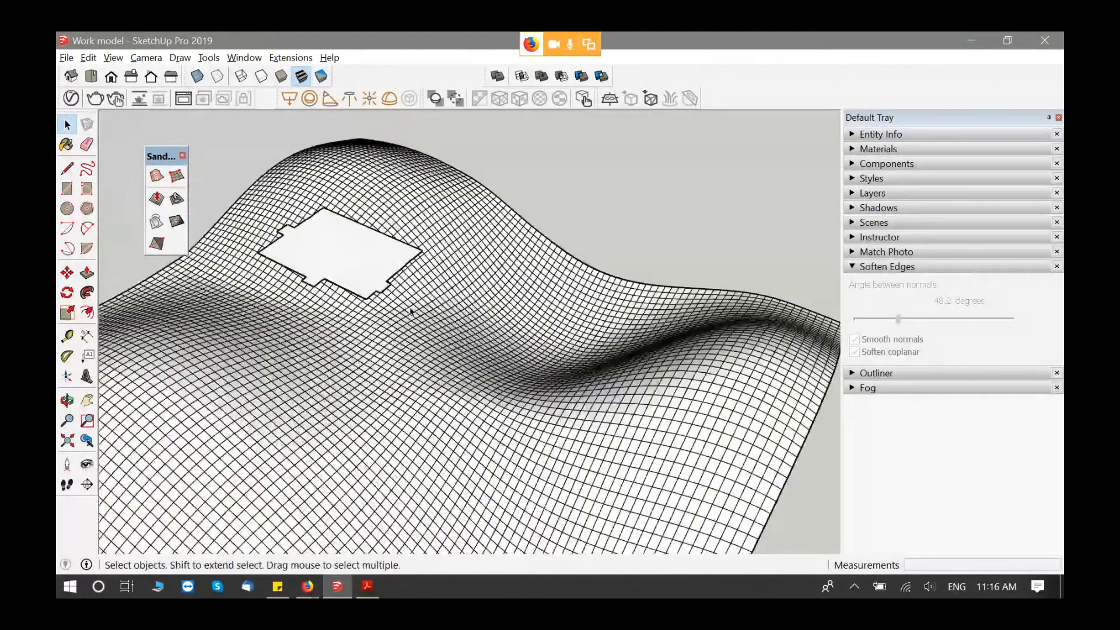
# Step: Stamp the house footprint into the terrain with a 500 mm offset and set the pad's elevation close to the slope
pyautogui.click(311, 281)
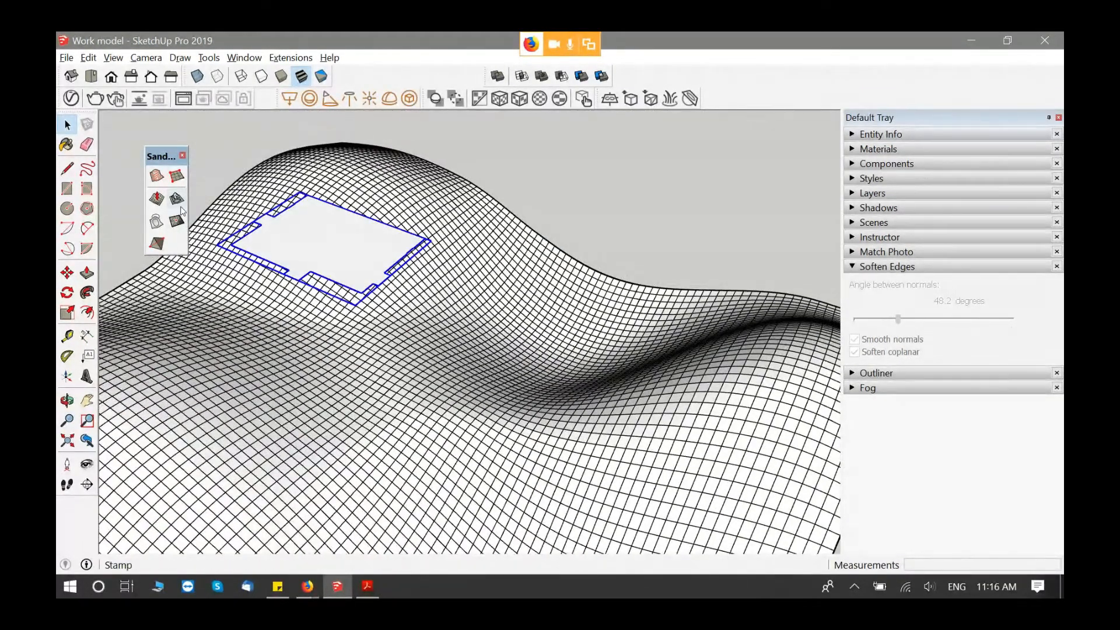
pyautogui.click(178, 200)
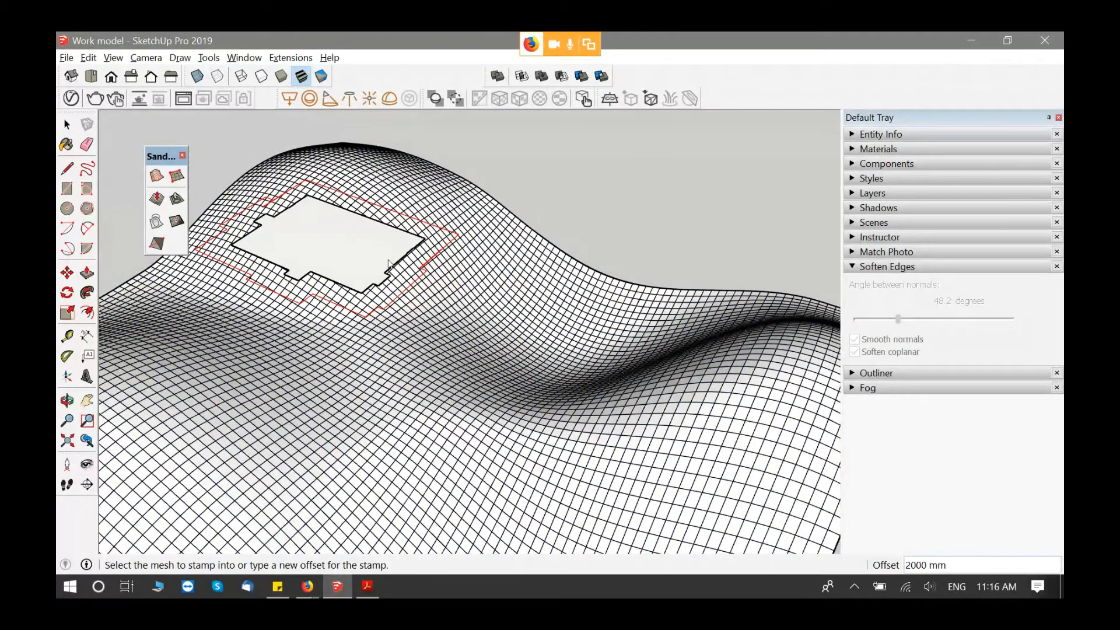
pyautogui.click(467, 350)
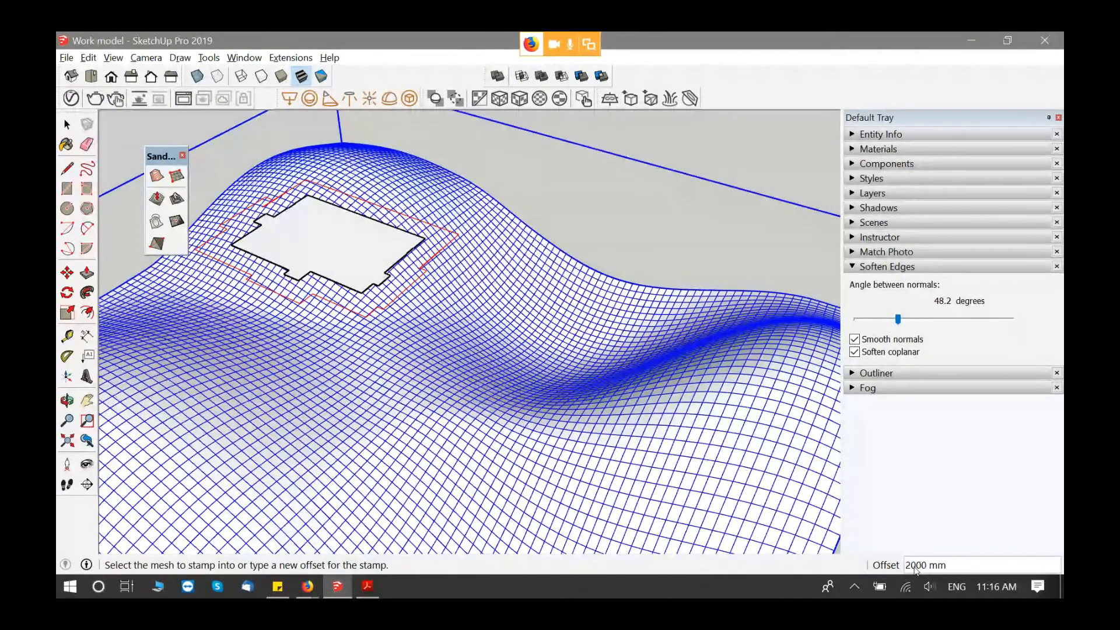
pyautogui.write('5')
pyautogui.press('BackSpace')
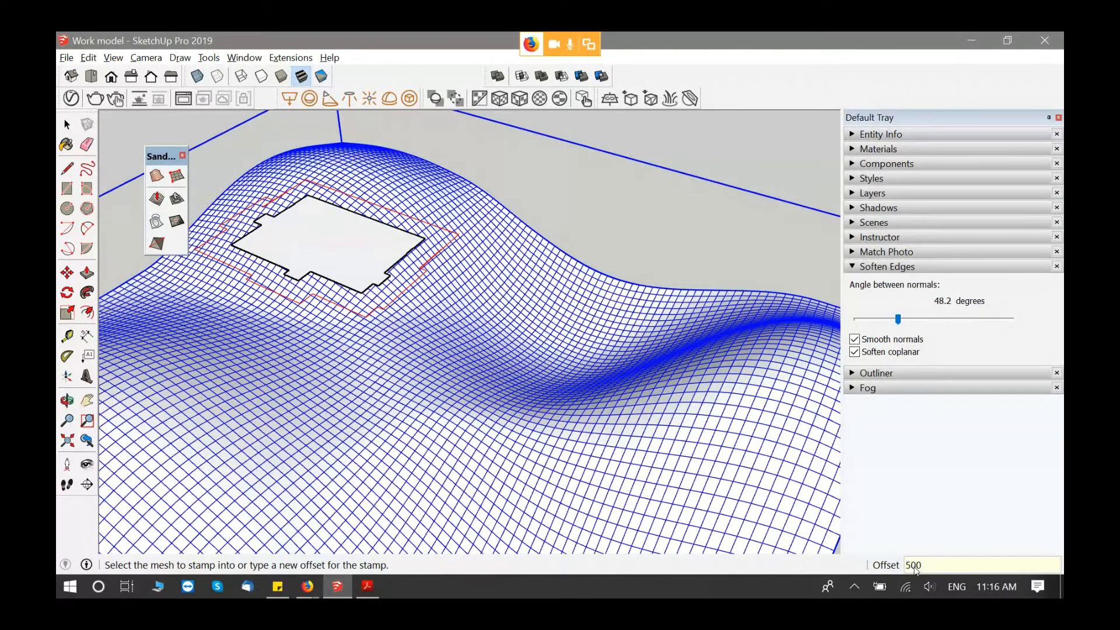
pyautogui.press('Return')
pyautogui.click(418, 361)
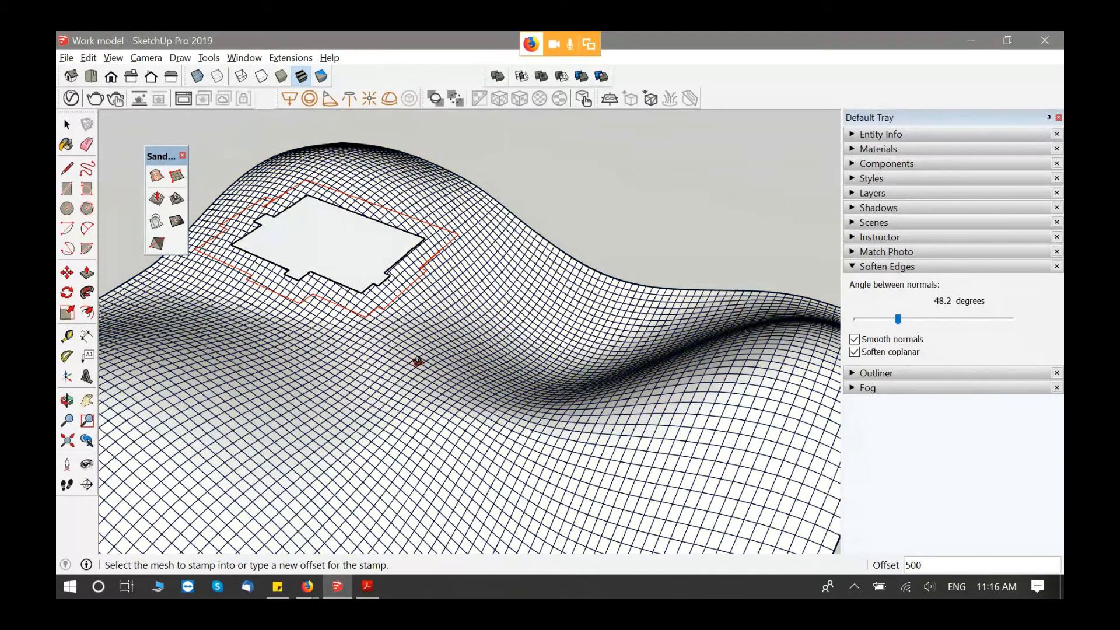
pyautogui.click(408, 379)
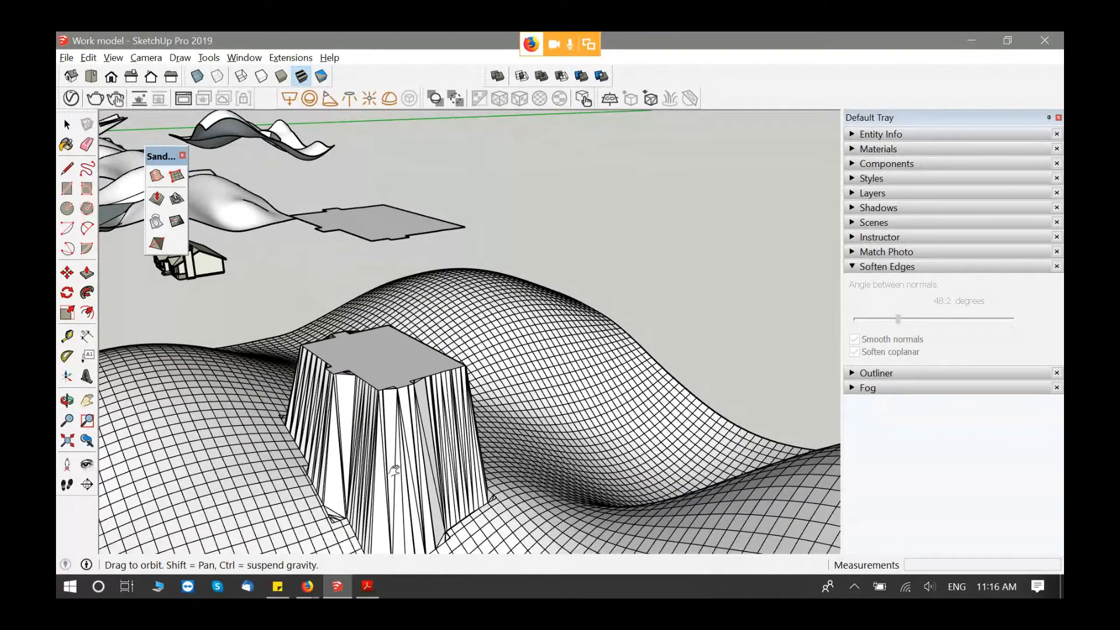
pyautogui.moveTo(395, 471); pyautogui.dragTo(445, 414, button='middle')
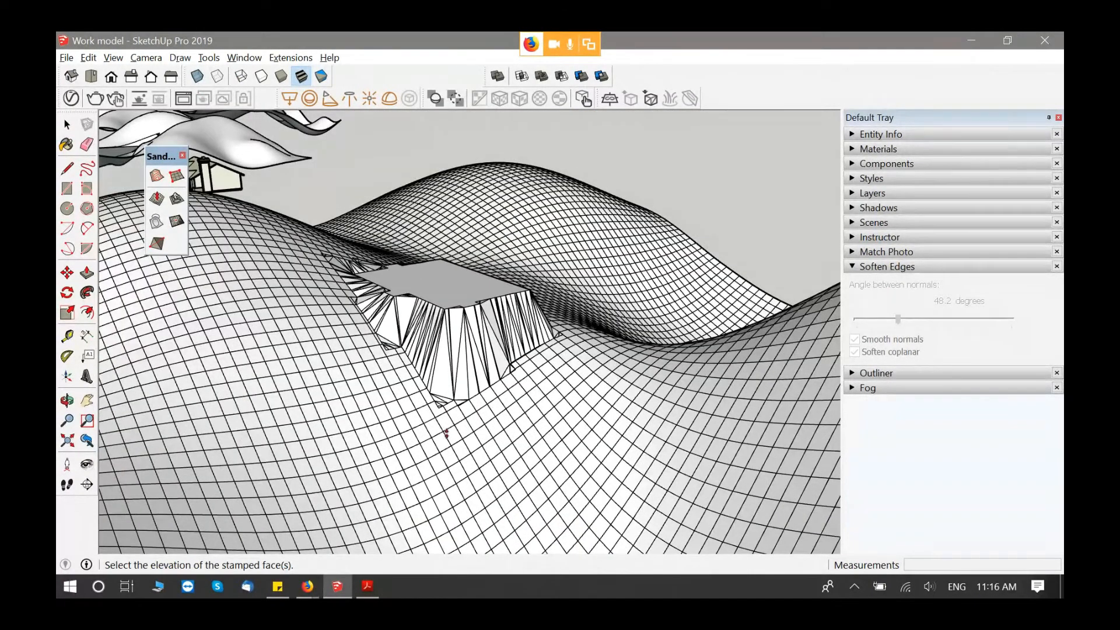
pyautogui.click(447, 454)
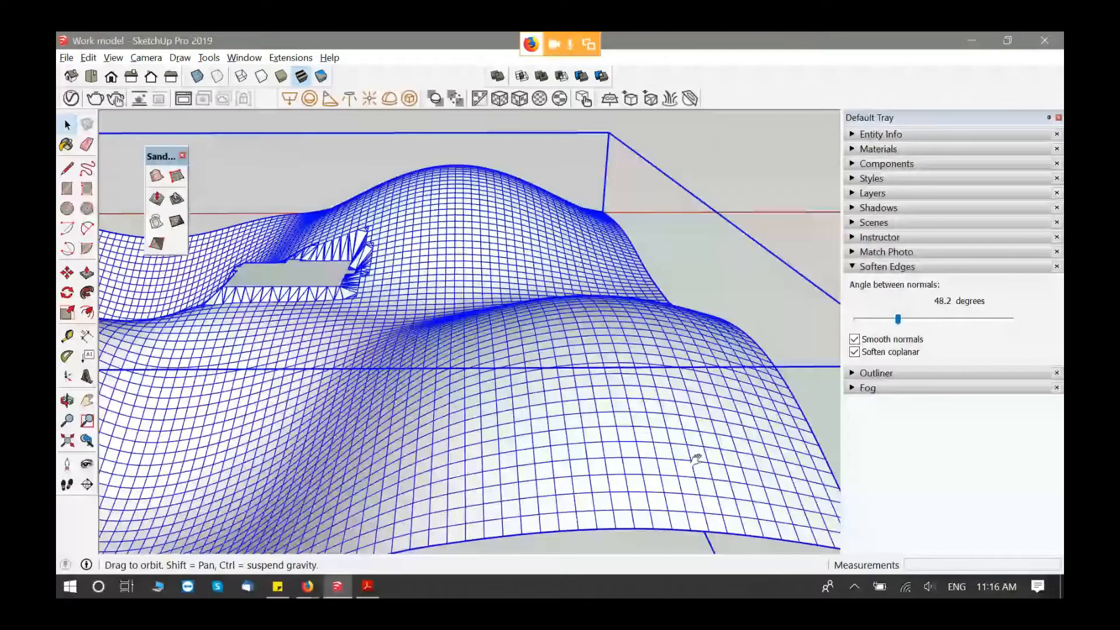
# Step: Examine the stamped pad and the transition faces around its edges from several sides
pyautogui.scroll(3, 356, 244)
pyautogui.keyDown('shift'); pyautogui.moveTo(356, 244); pyautogui.dragTo(286, 469, button='middle'); pyautogui.keyUp('shift')
pyautogui.click(545, 207)
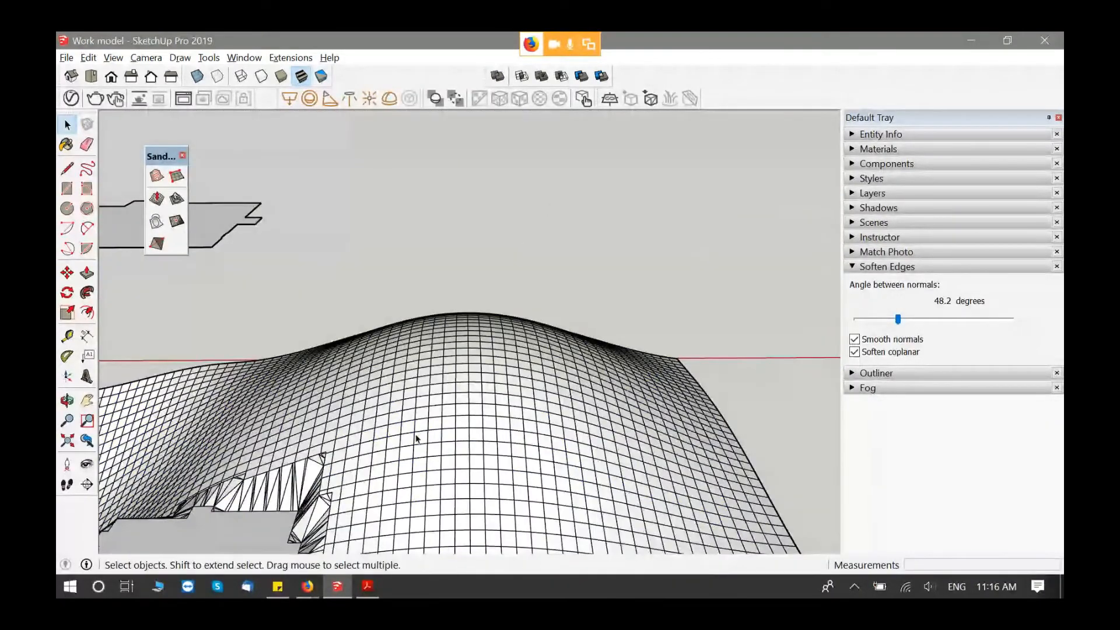
pyautogui.moveTo(416, 439); pyautogui.dragTo(570, 290, button='middle')
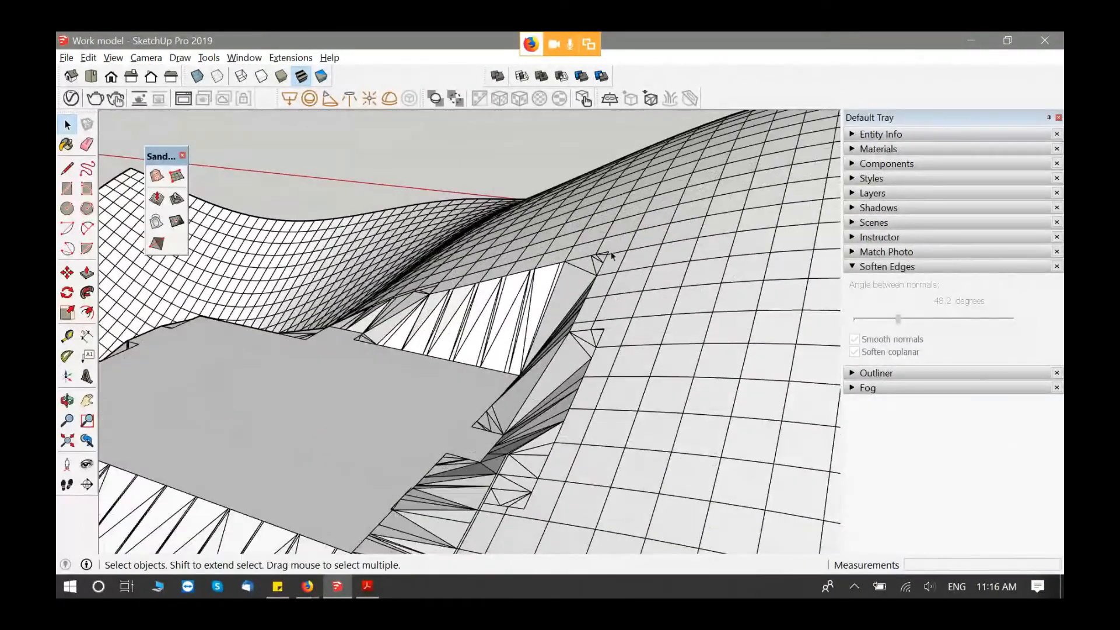
pyautogui.moveTo(432, 295); pyautogui.dragTo(528, 355, button='middle')
pyautogui.scroll(2, 528, 354)
pyautogui.scroll(-4, 528, 355)
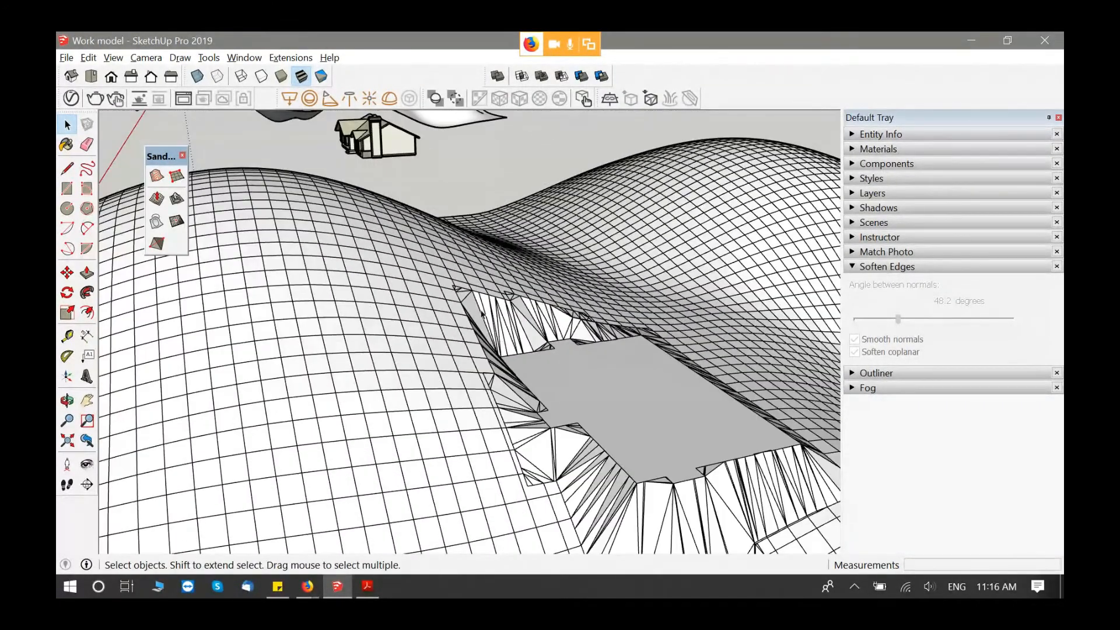
# Step: Open the terrain group and smoove the mesh at the pad's uphill corner downward with a 5000 mm radius
pyautogui.tripleClick(495, 311)
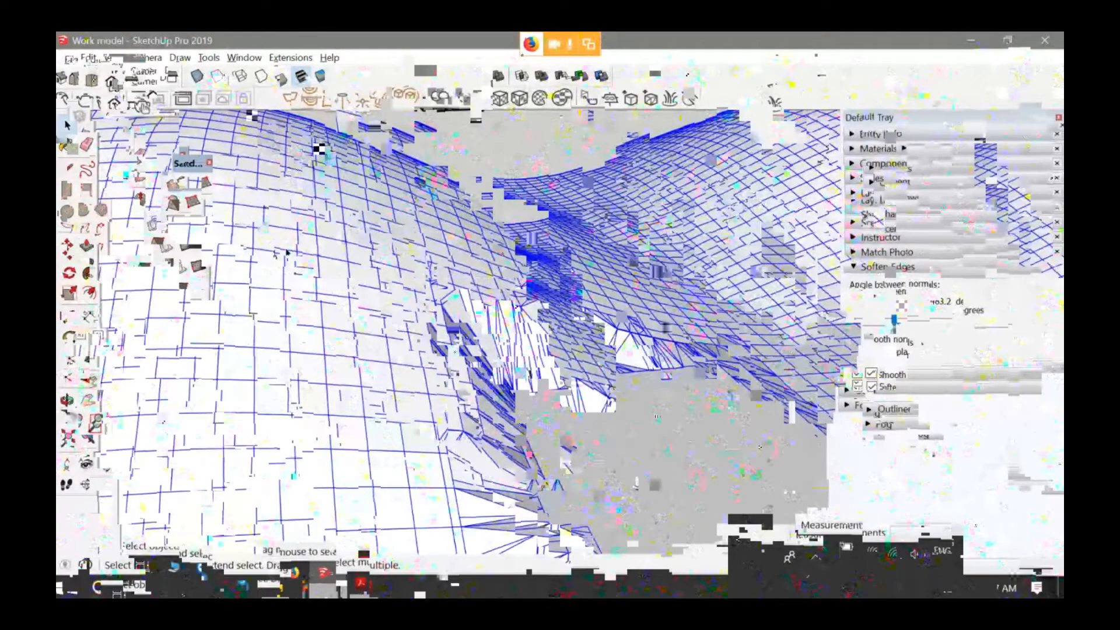
pyautogui.click(155, 199)
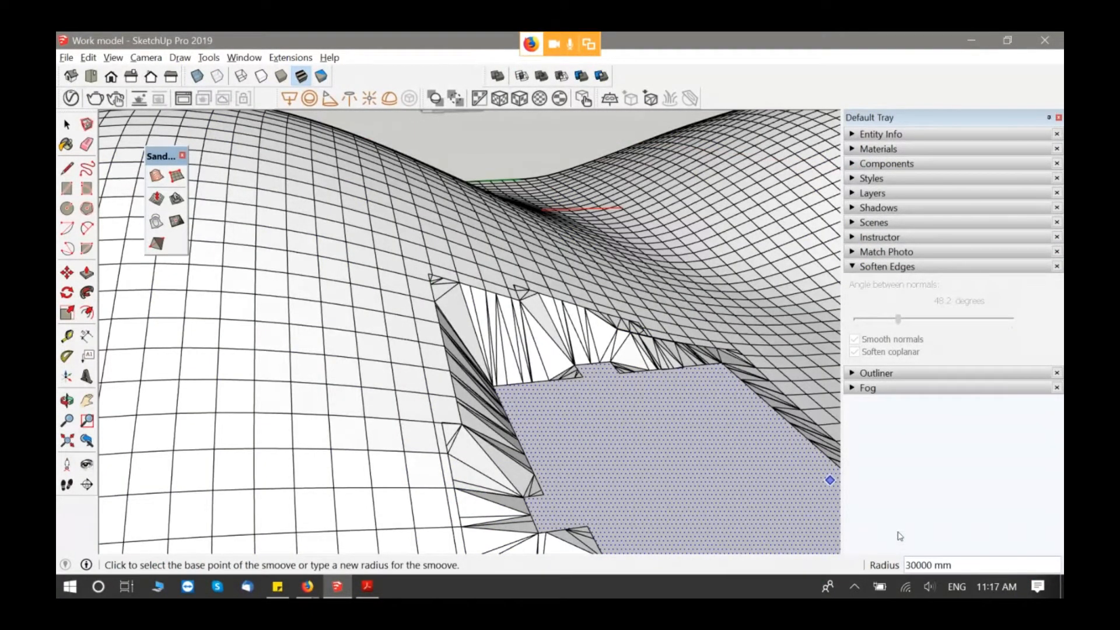
pyautogui.write('5000')
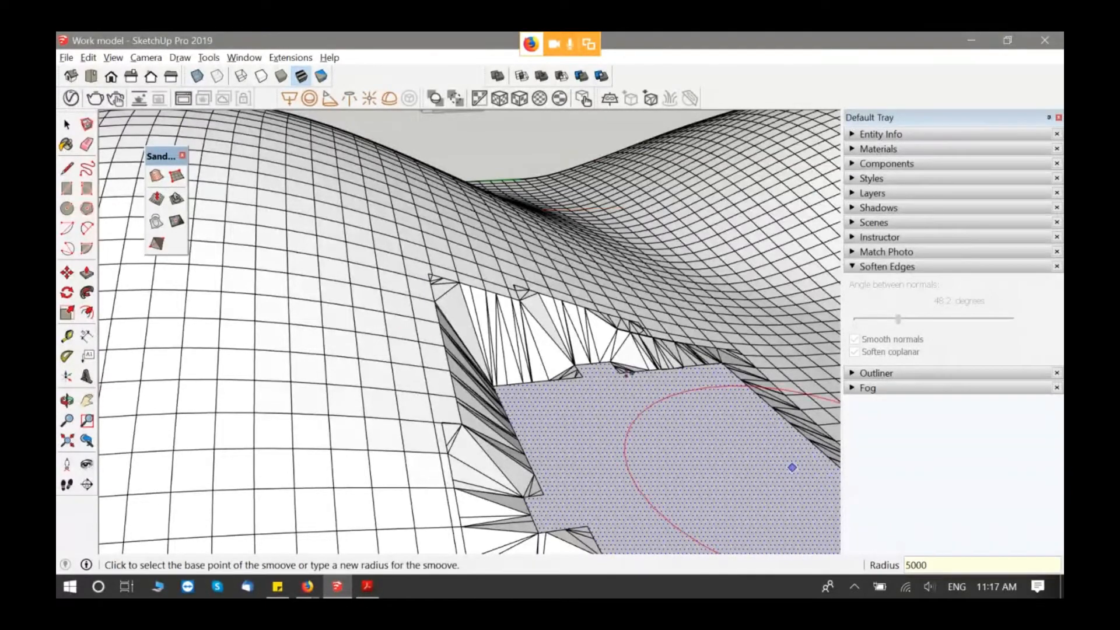
pyautogui.click(447, 290)
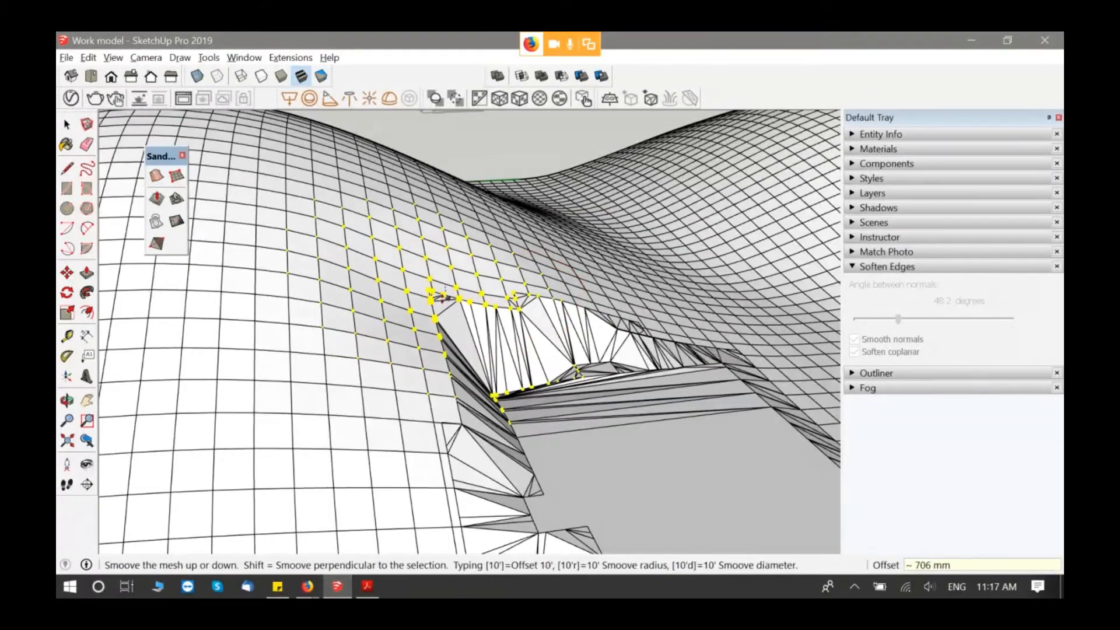
pyautogui.click(447, 309)
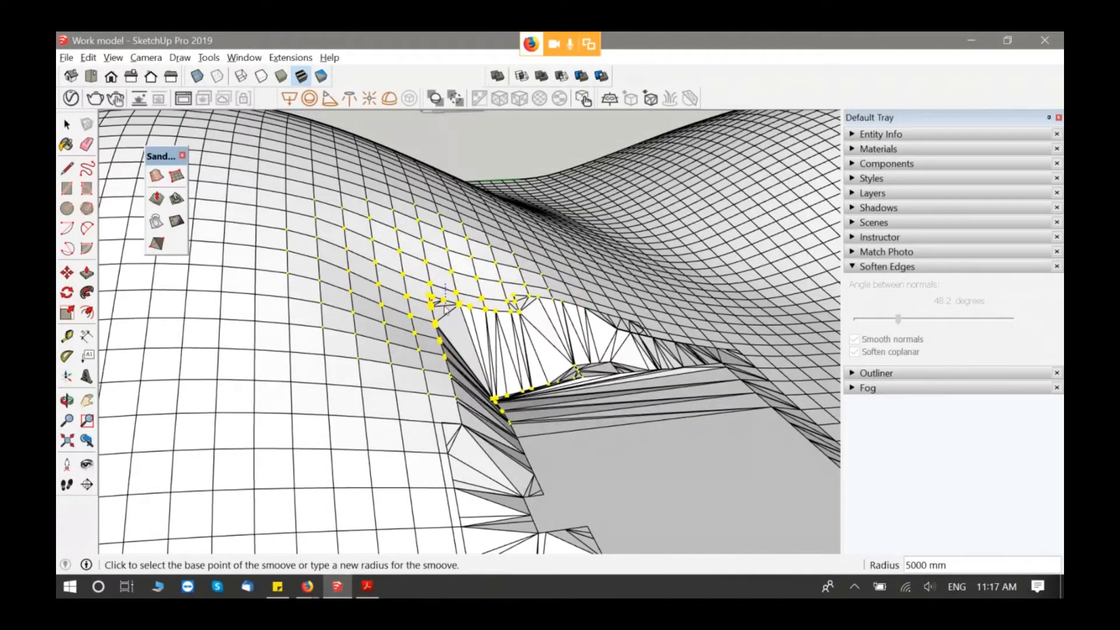
# Step: Smoove two more spots along the pad's border slightly, keeping the 5000 mm radius
pyautogui.moveTo(445, 309); pyautogui.dragTo(408, 388, button='middle')
pyautogui.scroll(3, 620, 315)
pyautogui.click(624, 321)
pyautogui.click(620, 331)
pyautogui.moveTo(320, 393); pyautogui.dragTo(459, 381, button='middle')
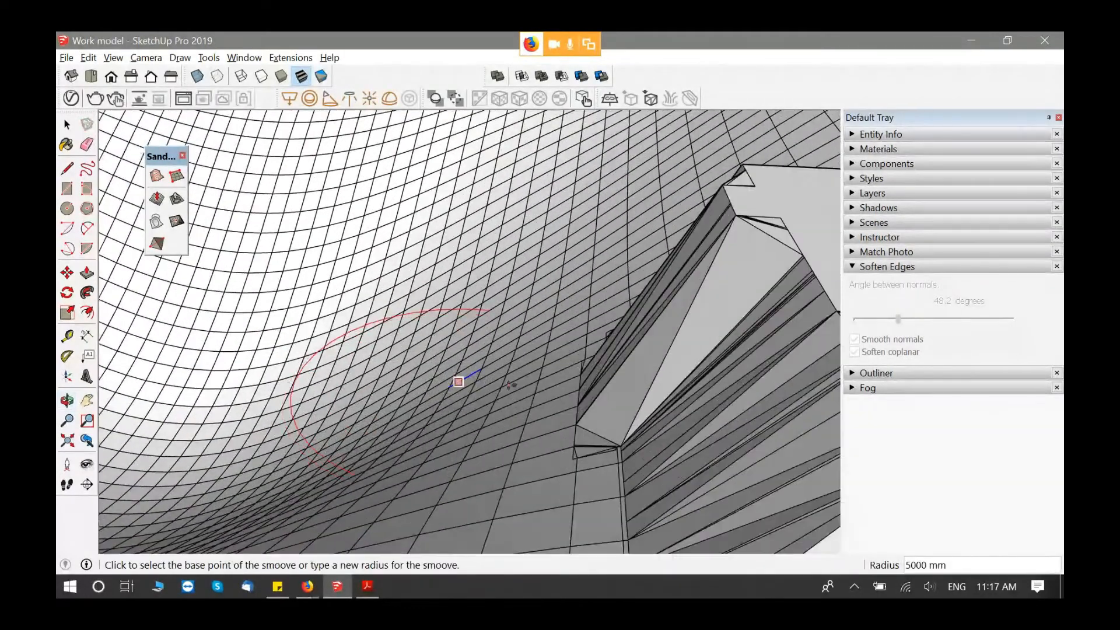
pyautogui.click(578, 404)
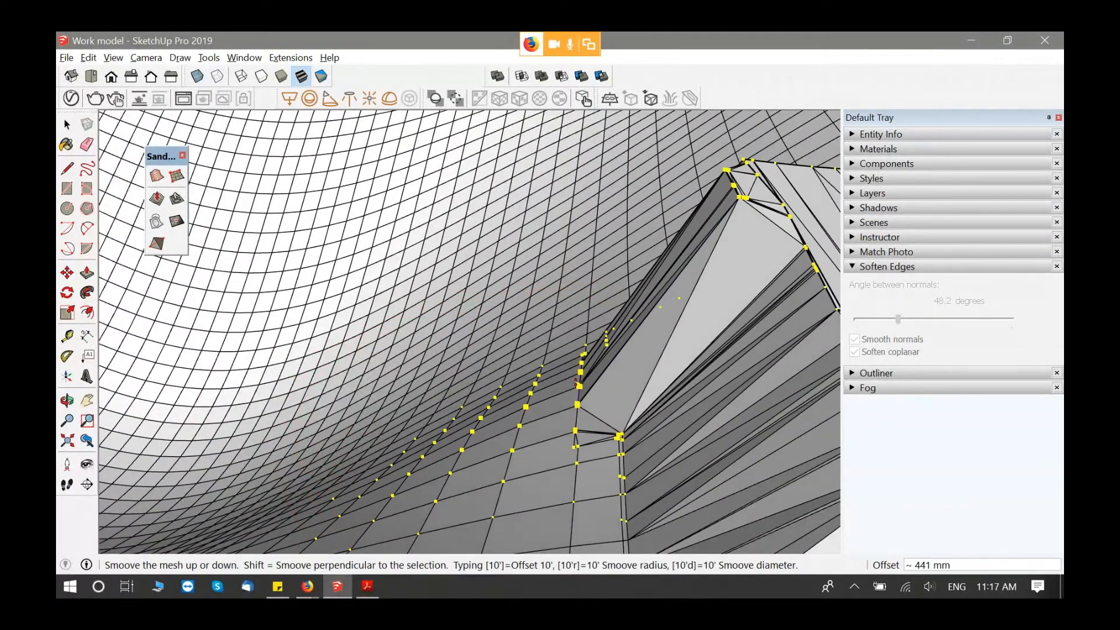
pyautogui.click(576, 401)
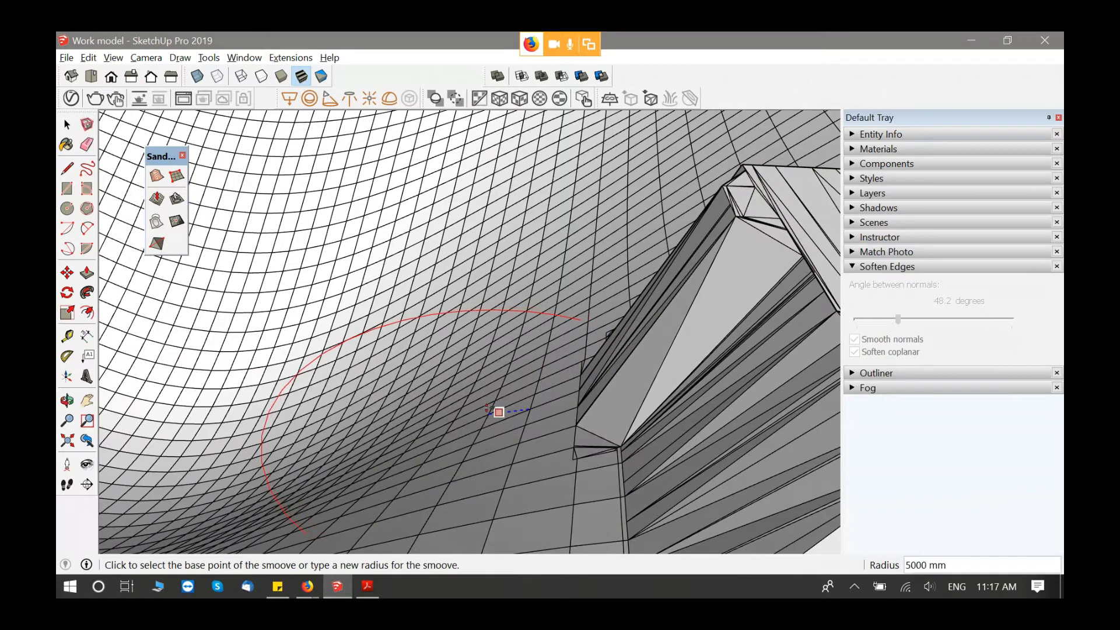
# Step: Smoove the slope just outside the pad and one further spot near its edge, and leave the Smoove tool
pyautogui.click(499, 412)
pyautogui.click(433, 392)
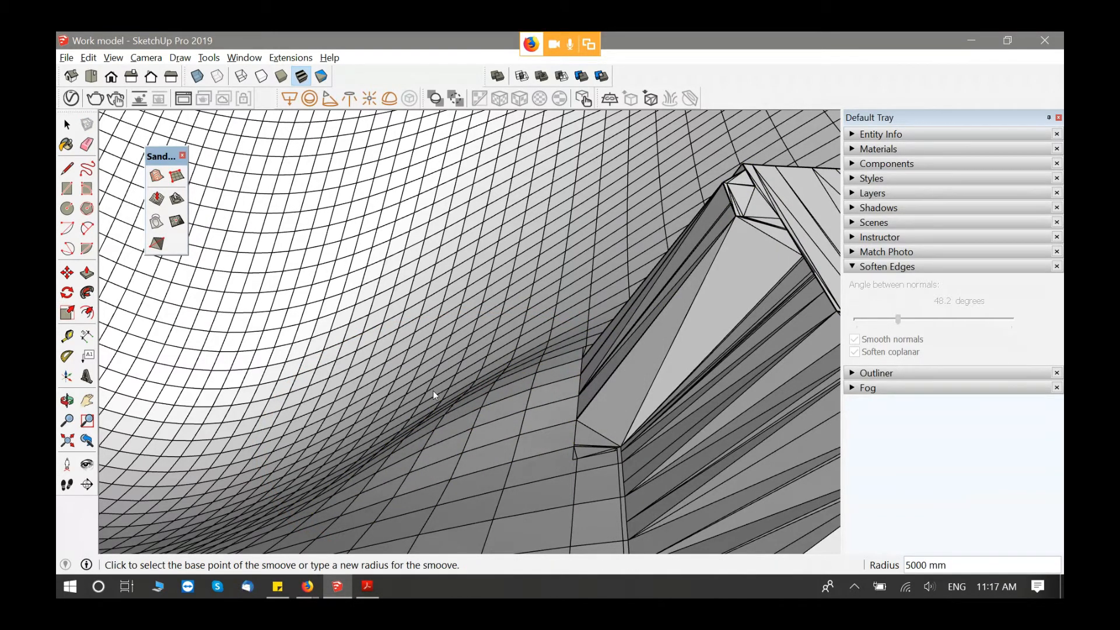
pyautogui.moveTo(433, 390)
pyautogui.mouseDown(button='middle')
pyautogui.moveTo(595, 350)
pyautogui.moveTo(415, 375)
pyautogui.moveTo(388, 358)
pyautogui.moveTo(475, 352)
pyautogui.moveTo(362, 425)
pyautogui.moveTo(288, 305)
pyautogui.moveTo(367, 356)
pyautogui.mouseUp(button='middle')
pyautogui.click(596, 339)
pyautogui.click(601, 350)
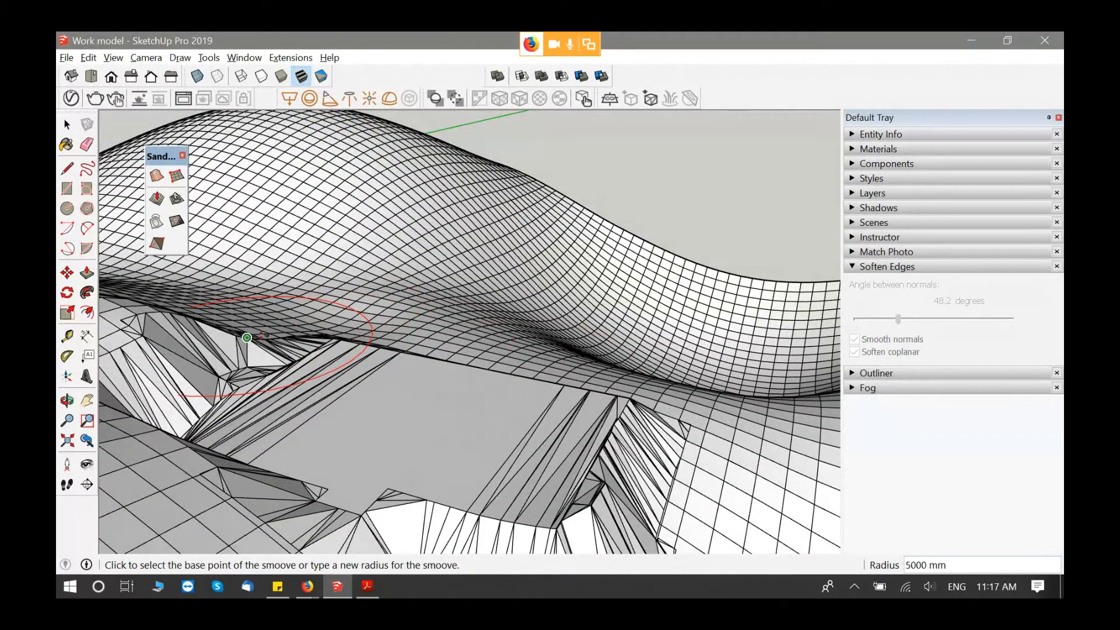
pyautogui.press('space')
pyautogui.moveTo(246, 337); pyautogui.dragTo(415, 349, button='middle')
pyautogui.scroll(-4, 424, 392)
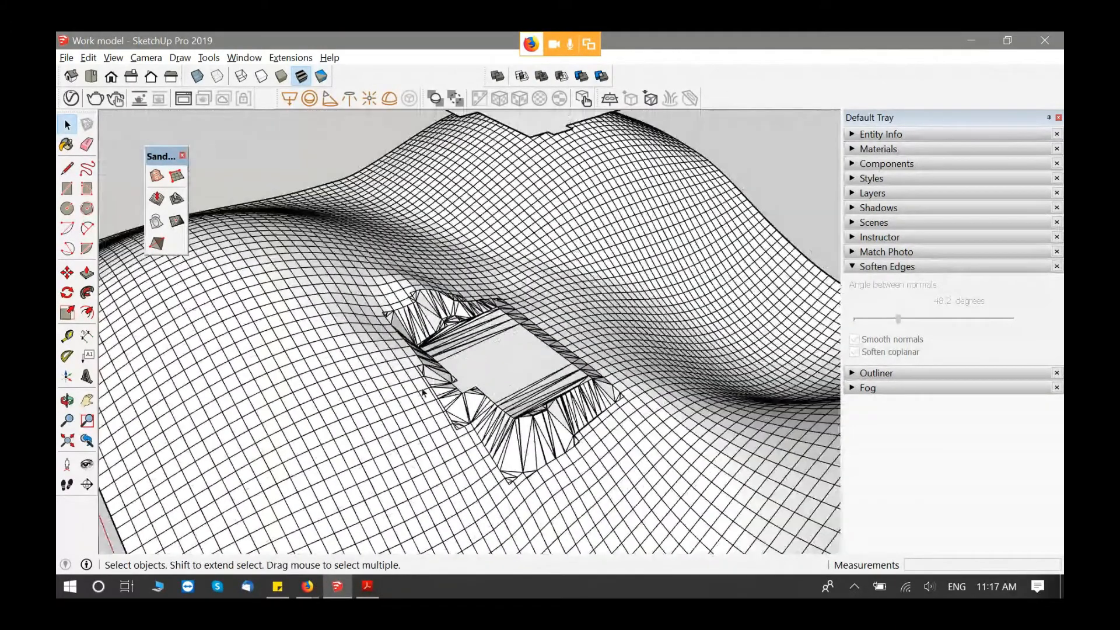
pyautogui.moveTo(424, 392); pyautogui.dragTo(461, 336, button='middle')
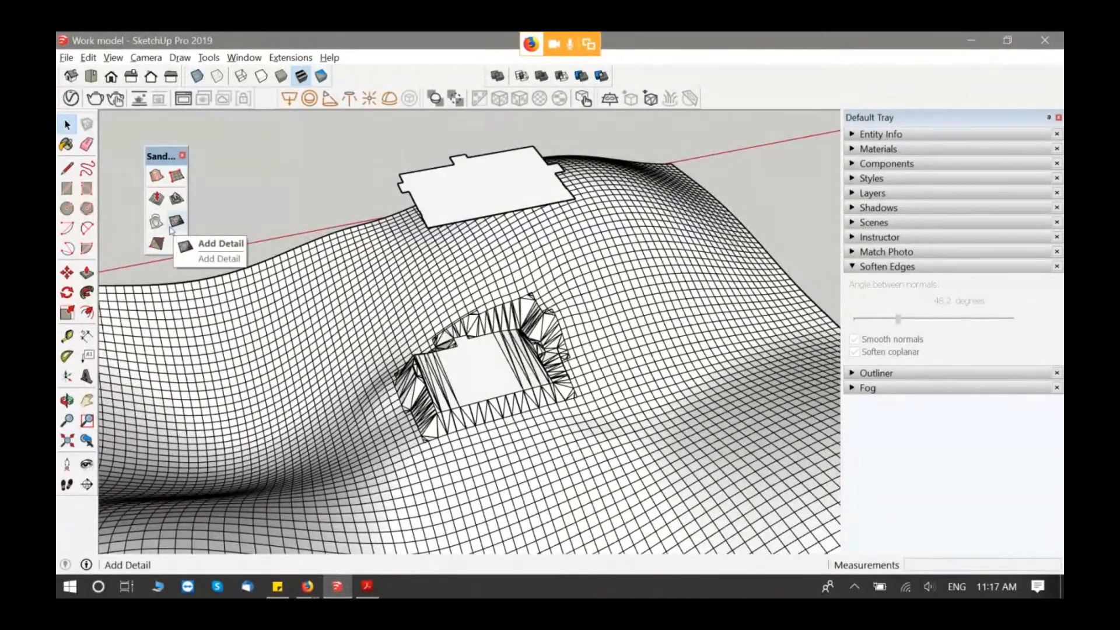
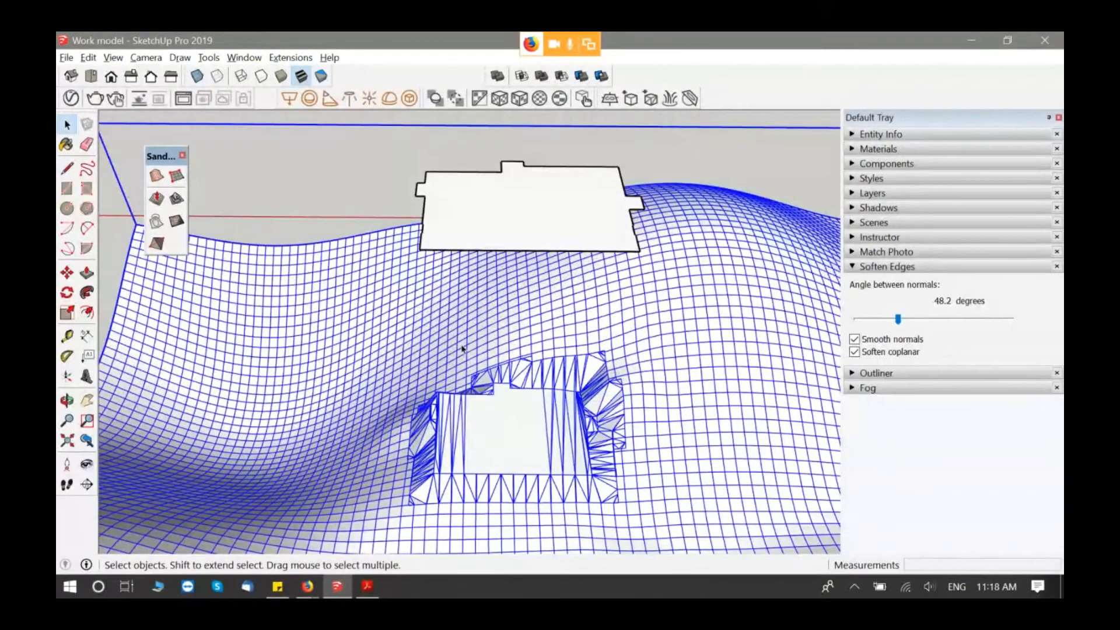
# Step: Select the band of mesh faces along one side of the pad inside the terrain group and subdivide it with Add Detail
pyautogui.doubleClick(493, 372)
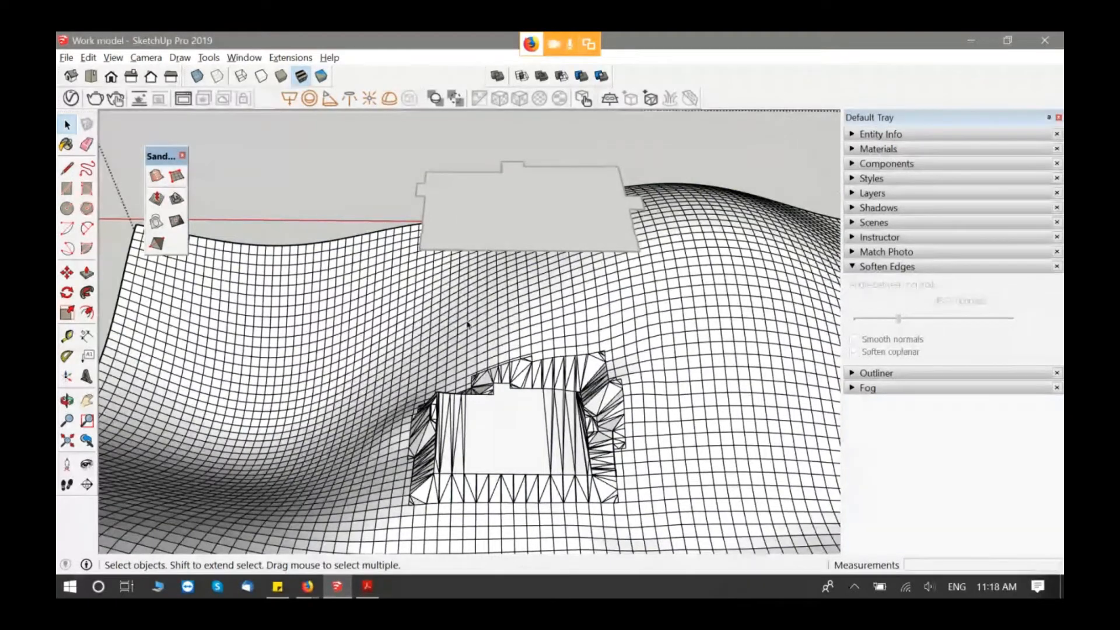
pyautogui.moveTo(380, 345); pyautogui.dragTo(637, 404)
pyautogui.moveTo(637, 404); pyautogui.dragTo(525, 402, button='middle')
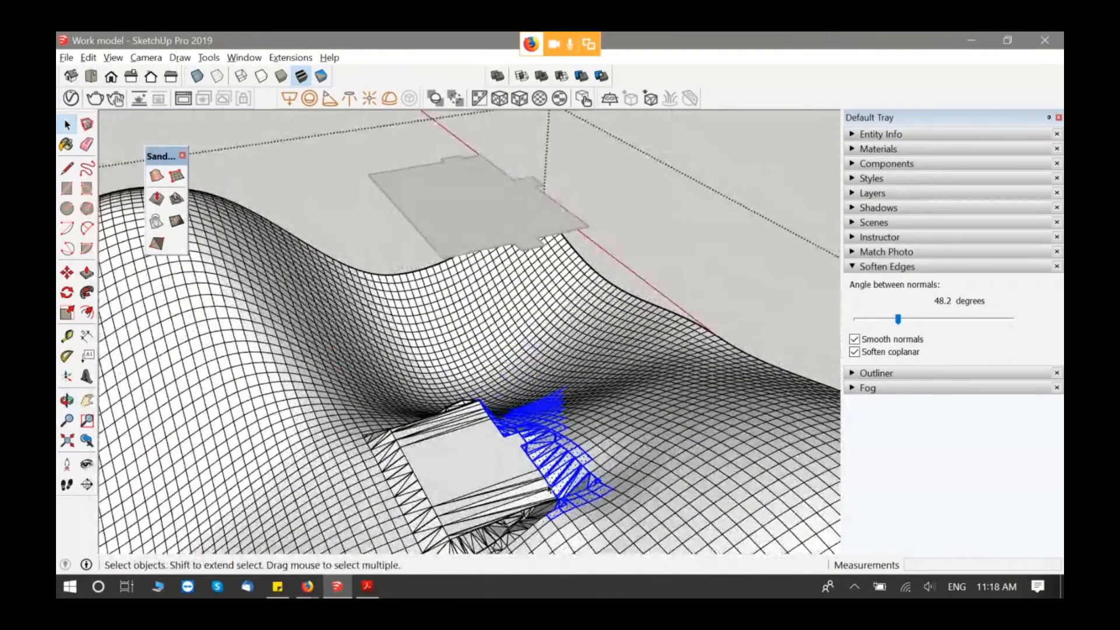
pyautogui.moveTo(549, 490); pyautogui.dragTo(823, 500, button='middle')
pyautogui.moveTo(446, 370); pyautogui.dragTo(431, 298, button='middle')
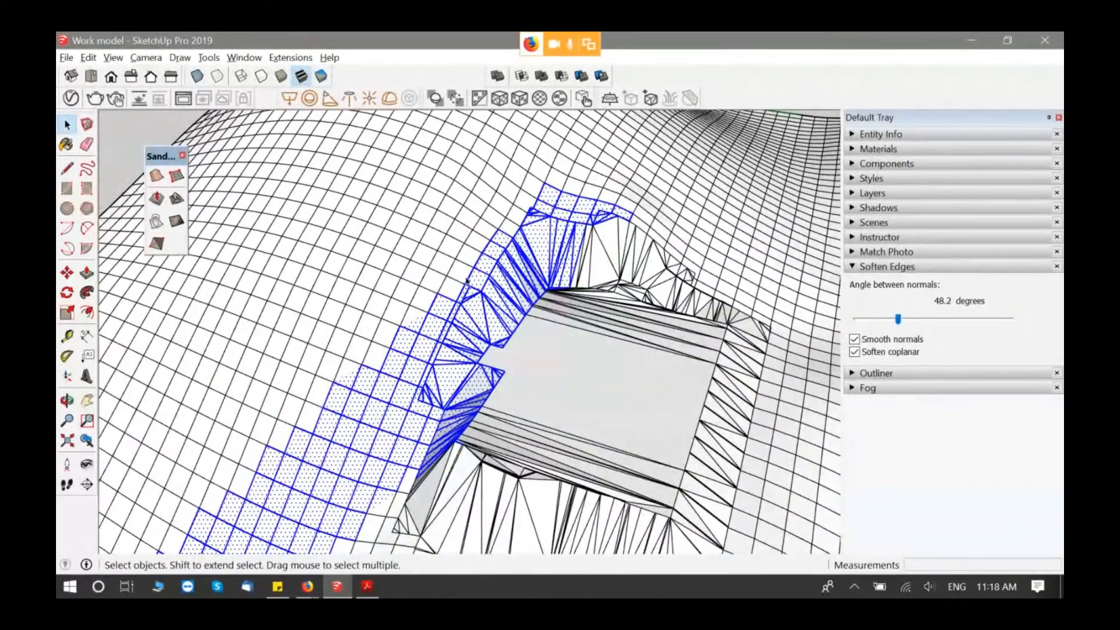
pyautogui.click(176, 221)
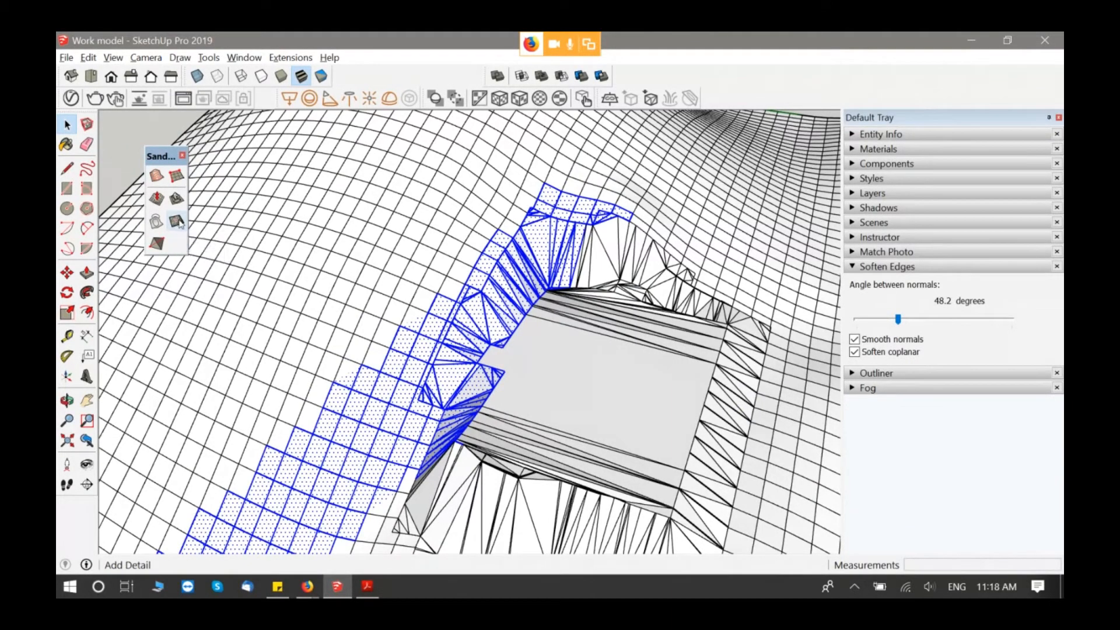
pyautogui.scroll(2, 460, 390)
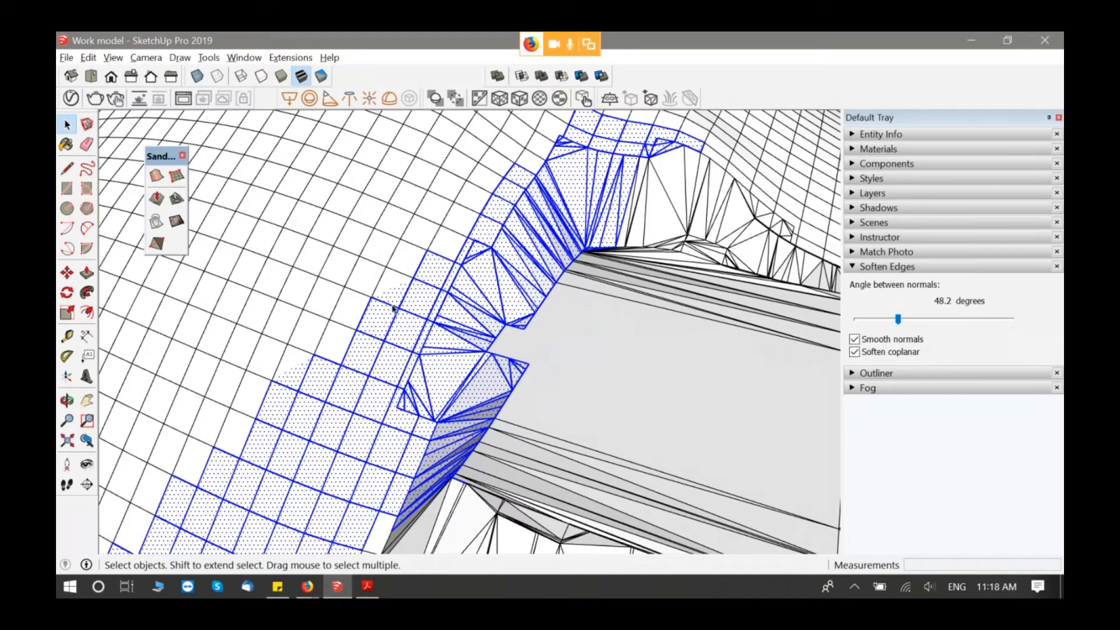
pyautogui.click(180, 223)
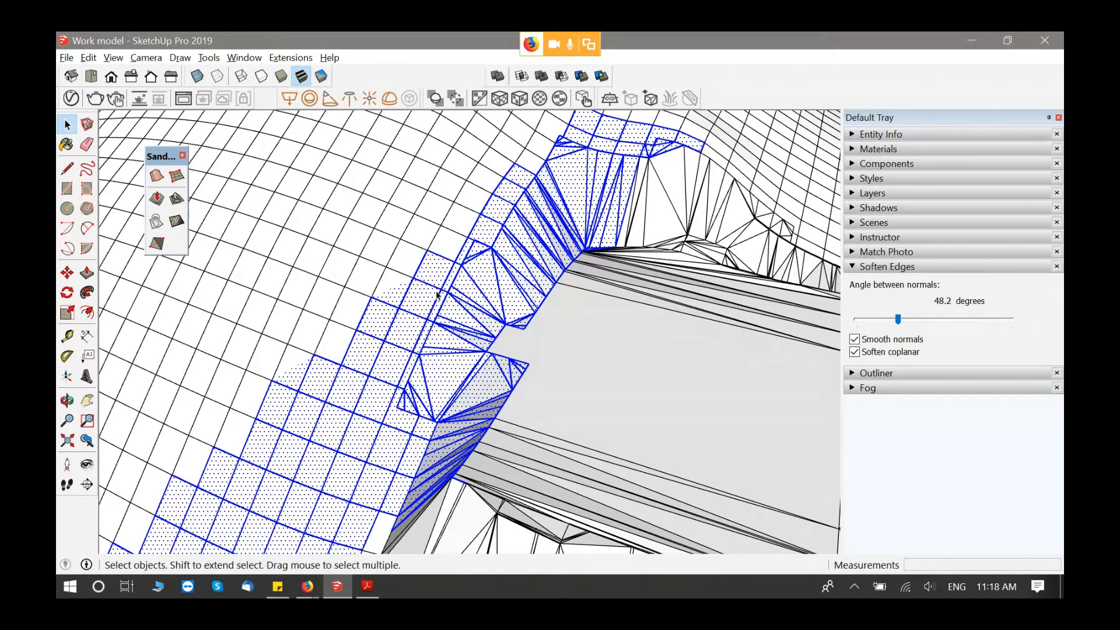
# Step: Smoove the newly subdivided mesh beside the pad upward about 588 mm with a 5000 mm radius
pyautogui.moveTo(437, 295); pyautogui.dragTo(474, 355, button='middle')
pyautogui.click(156, 199)
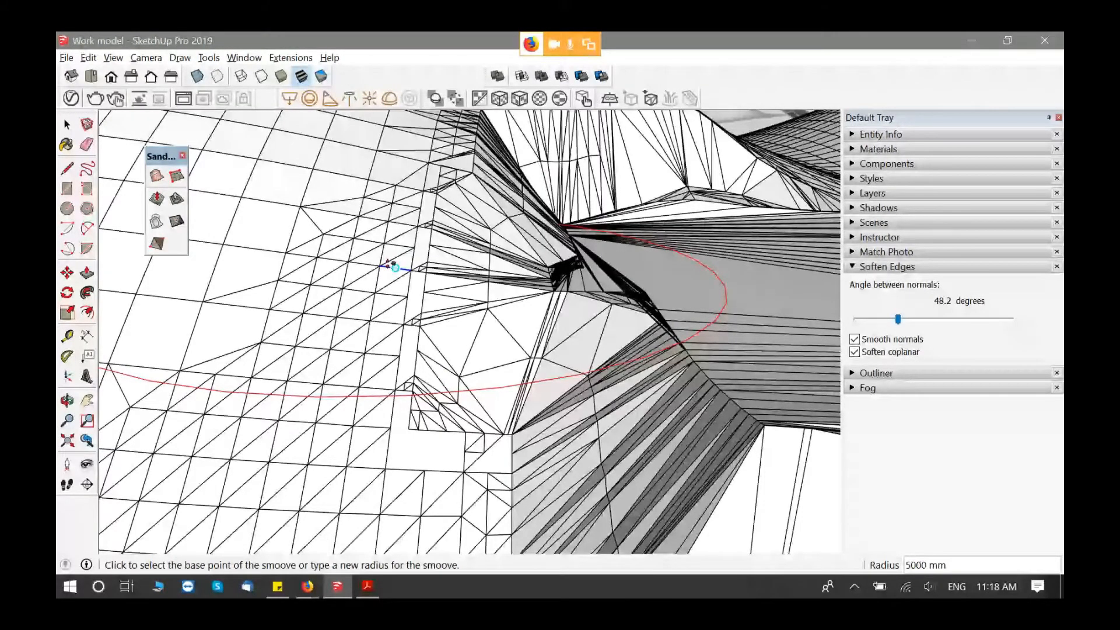
pyautogui.click(352, 317)
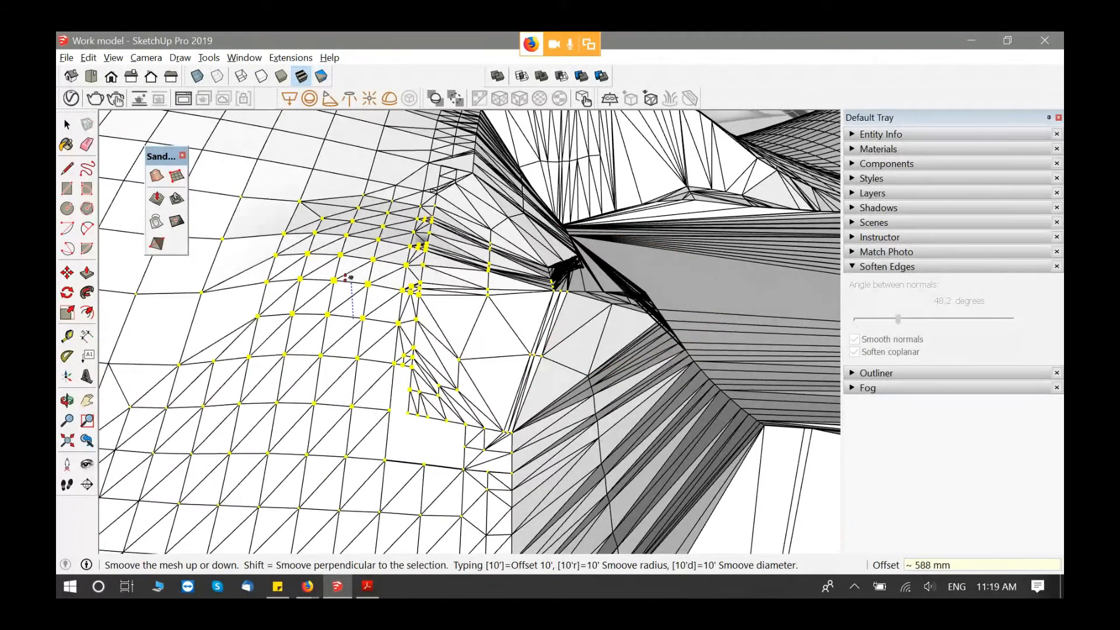
pyautogui.click(350, 278)
# Step: Smoove the mesh near another pad corner up about 502 mm and adjust one more border spot with a 3000 mm radius, and leave the tool
pyautogui.moveTo(350, 278); pyautogui.dragTo(456, 462, button='middle')
pyautogui.click(456, 463)
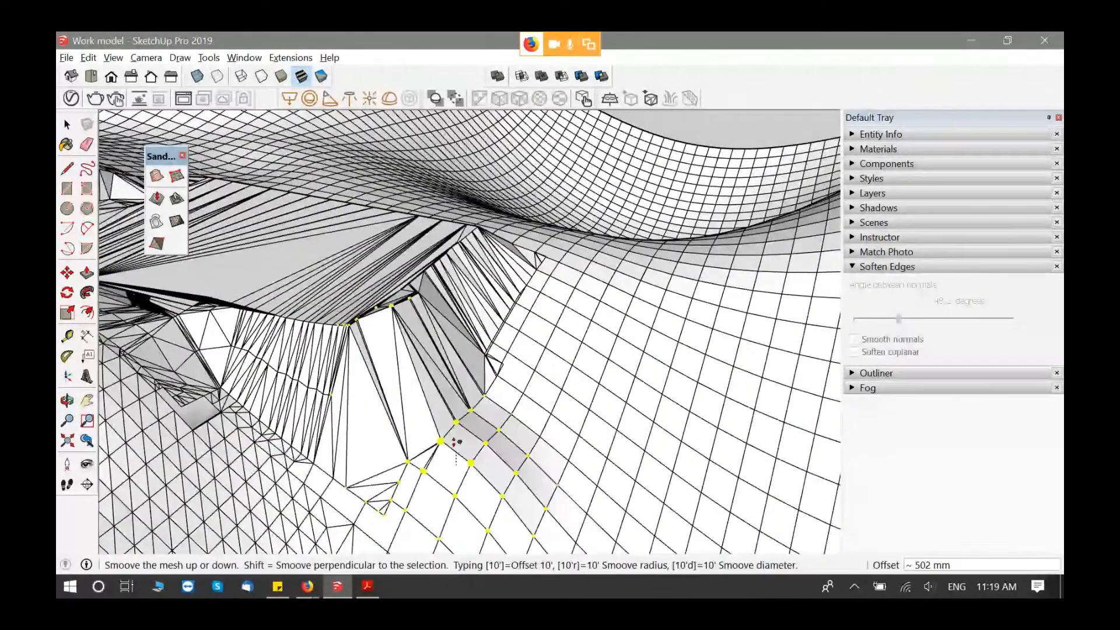
pyautogui.click(457, 441)
pyautogui.moveTo(335, 390); pyautogui.dragTo(599, 587, button='middle')
pyautogui.click(377, 346)
pyautogui.click(378, 339)
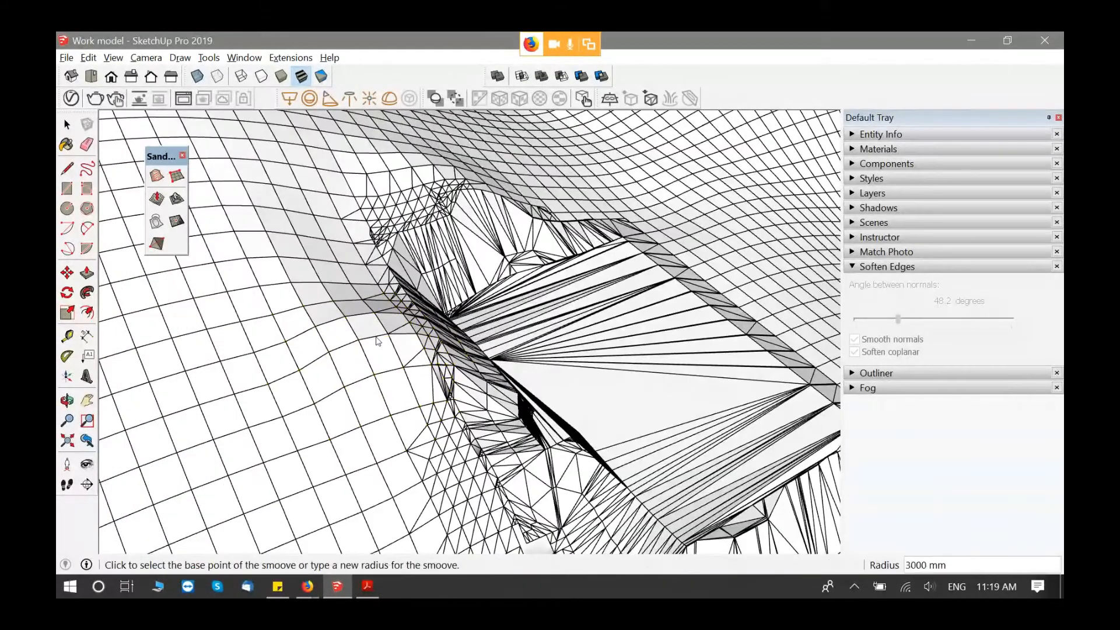
pyautogui.press('space')
pyautogui.moveTo(378, 340); pyautogui.dragTo(350, 321, button='middle')
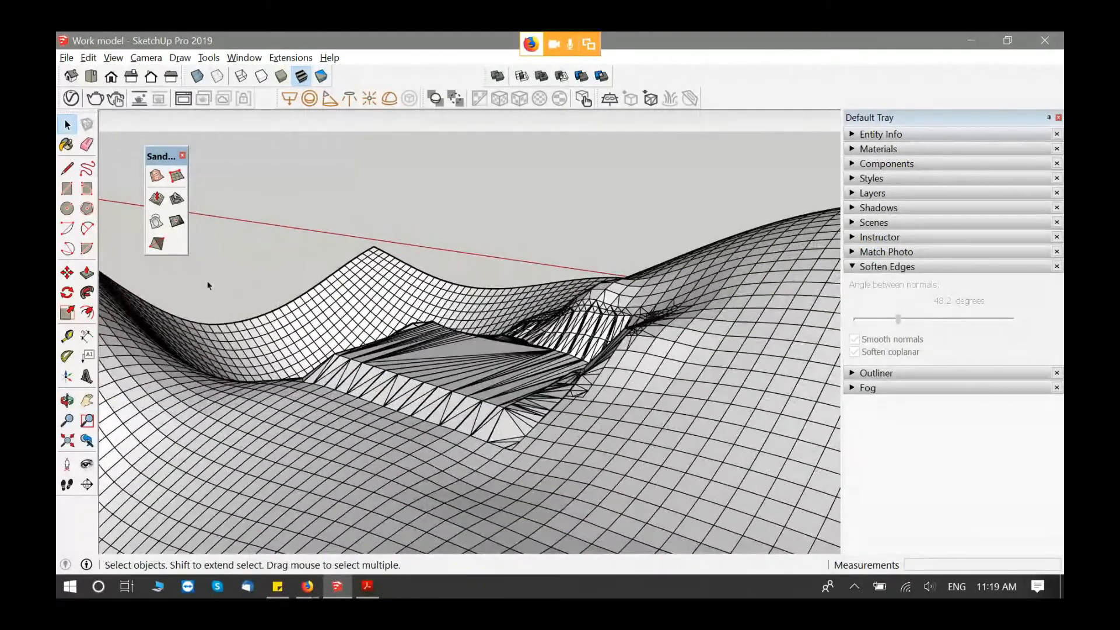
# Step: Flip the diagonals of several mesh cells around the stepped gap beside the pad with Flip Edge, and leave the tool
pyautogui.click(155, 244)
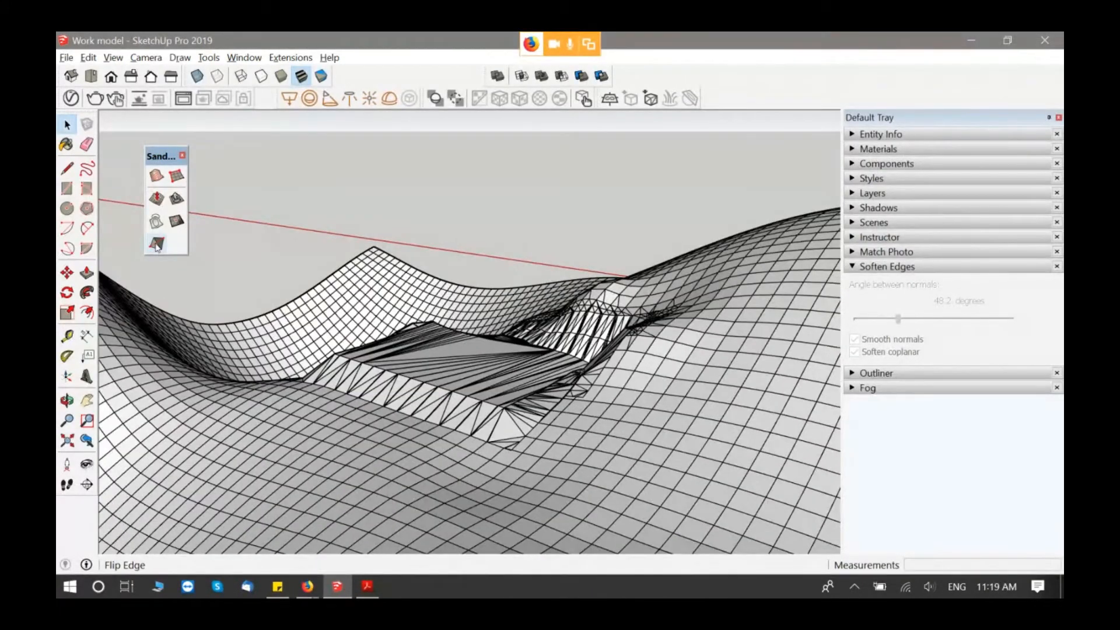
pyautogui.moveTo(464, 384); pyautogui.dragTo(466, 383, button='middle')
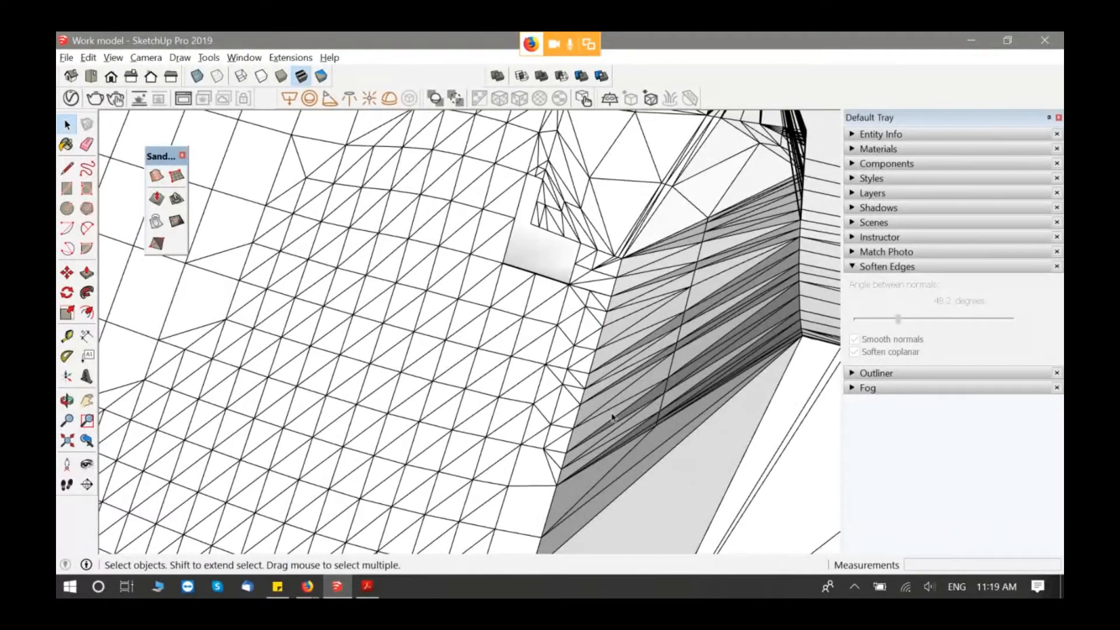
pyautogui.click(156, 243)
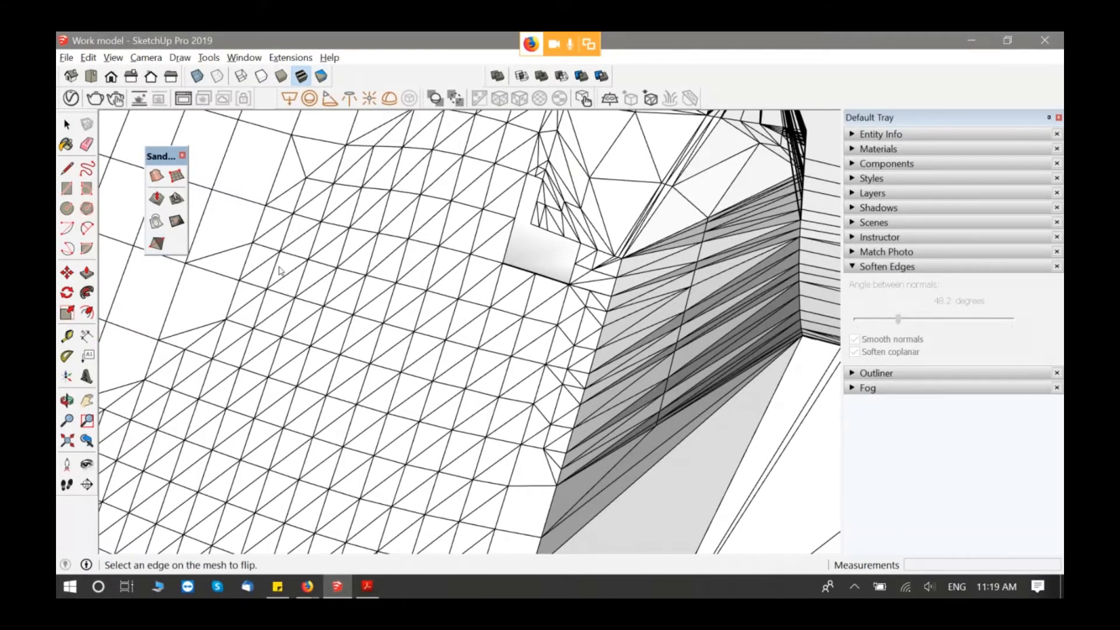
pyautogui.scroll(5, 279, 270)
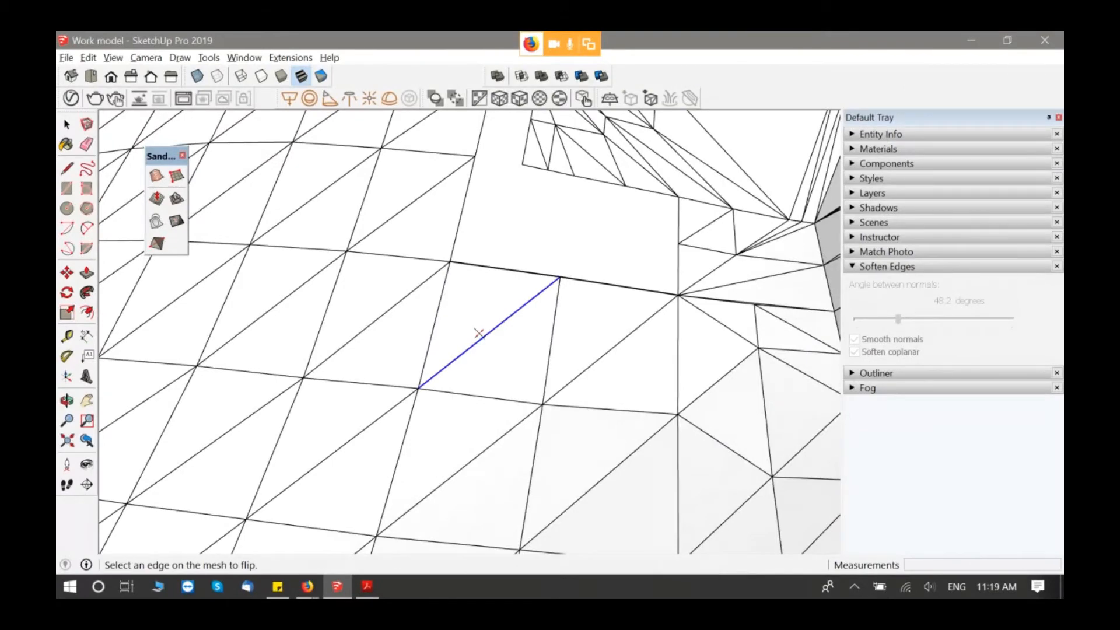
pyautogui.click(479, 333)
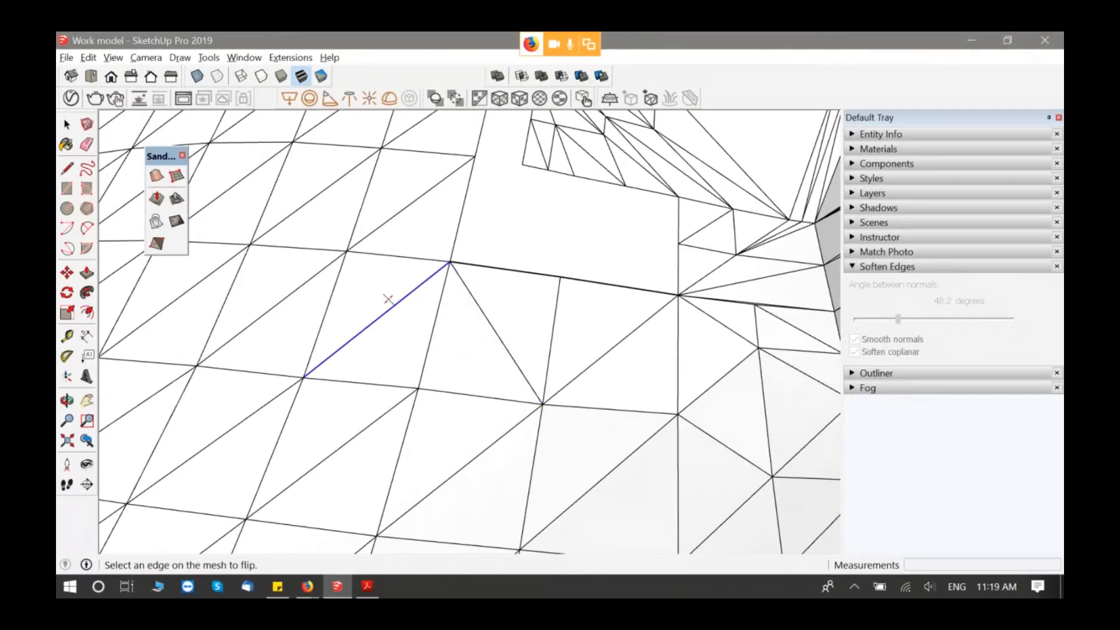
pyautogui.click(378, 318)
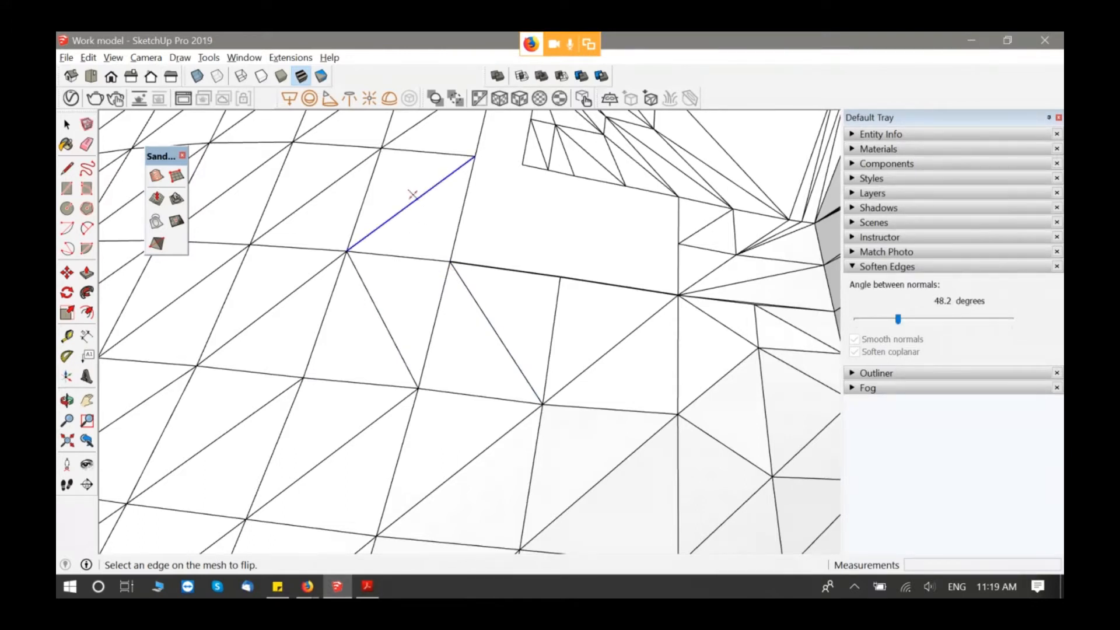
pyautogui.click(412, 194)
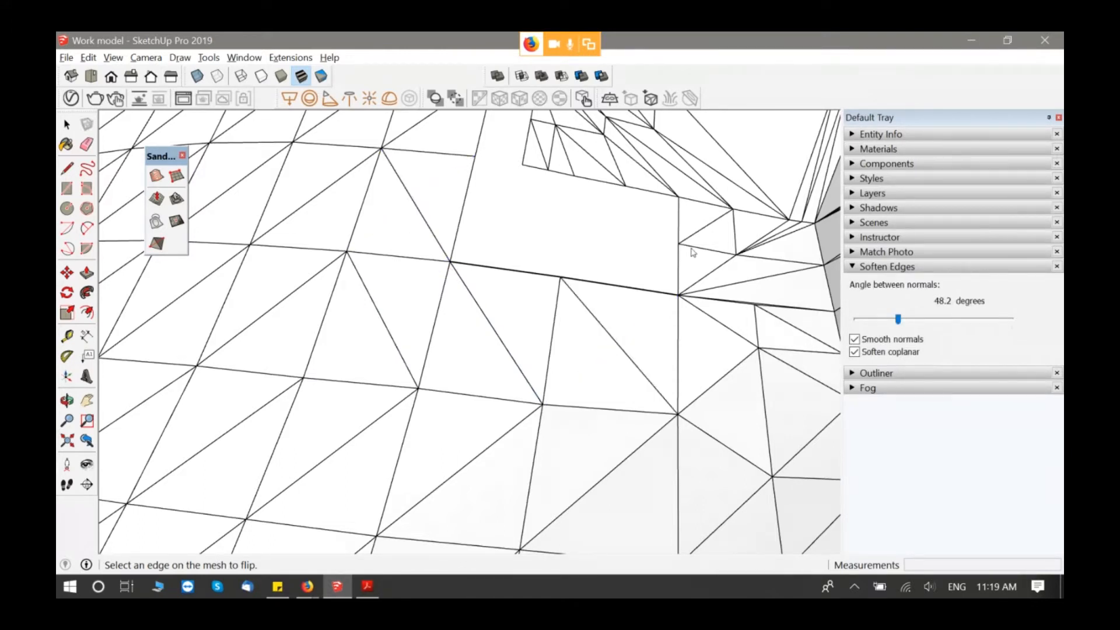
pyautogui.click(704, 226)
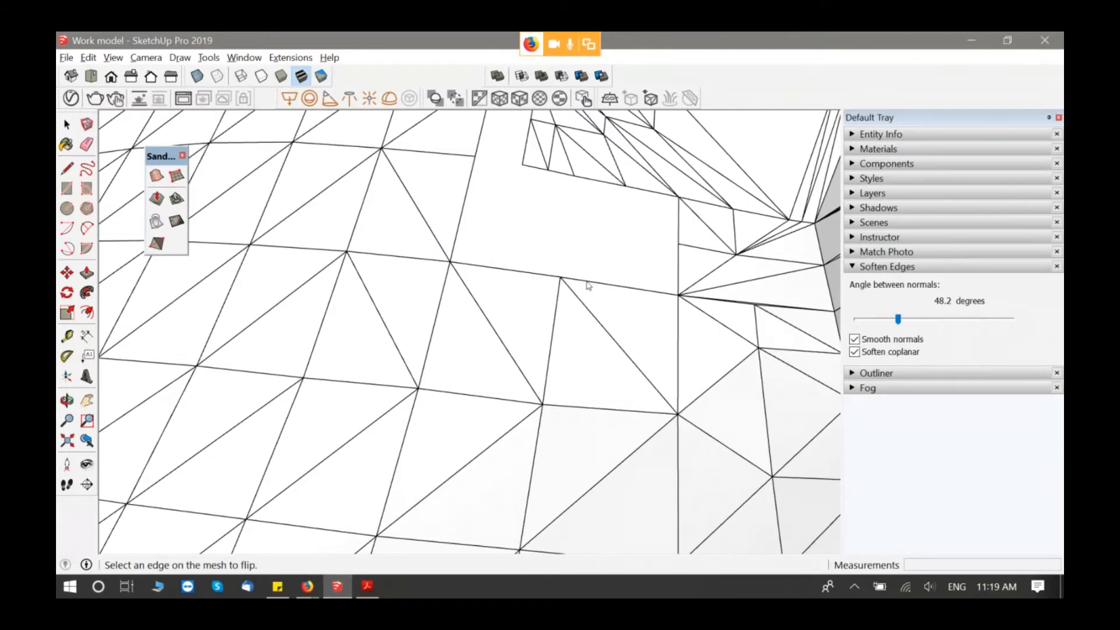
pyautogui.click(477, 455)
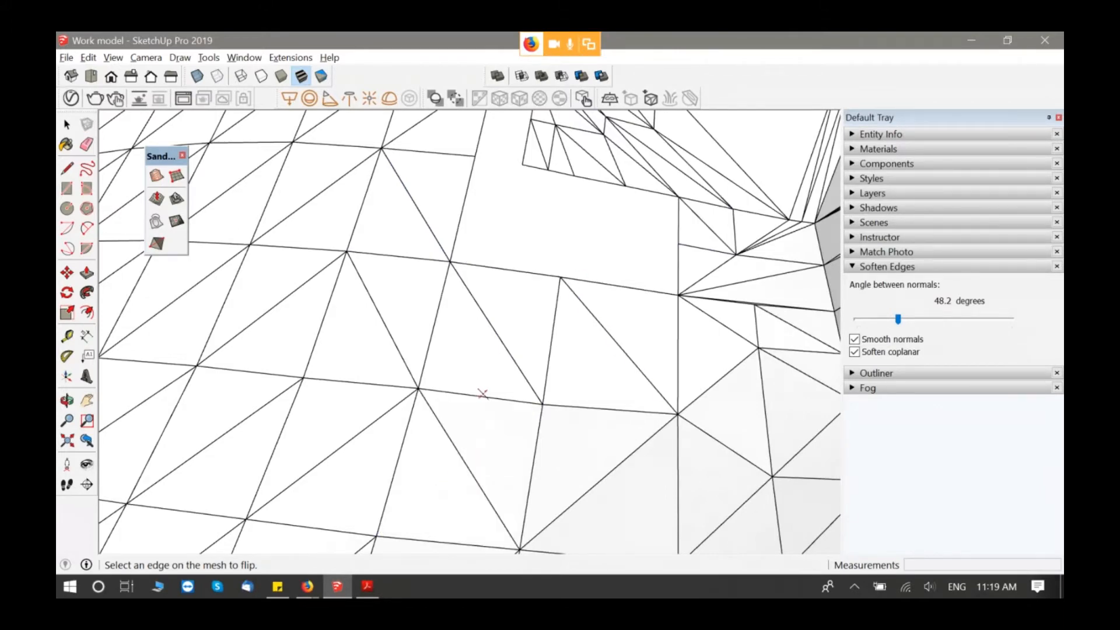
pyautogui.scroll(-5, 483, 394)
pyautogui.press('space')
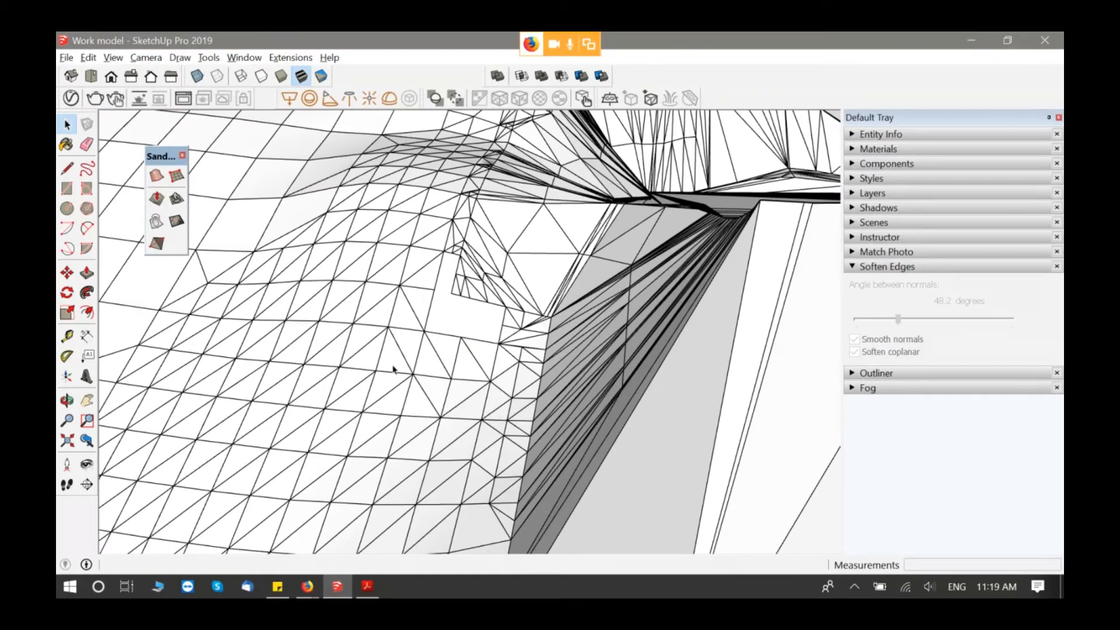
# Step: Move the floating house footprint outline away from above the terrain to empty space beyond it
pyautogui.moveTo(394, 370); pyautogui.dragTo(432, 278, button='middle')
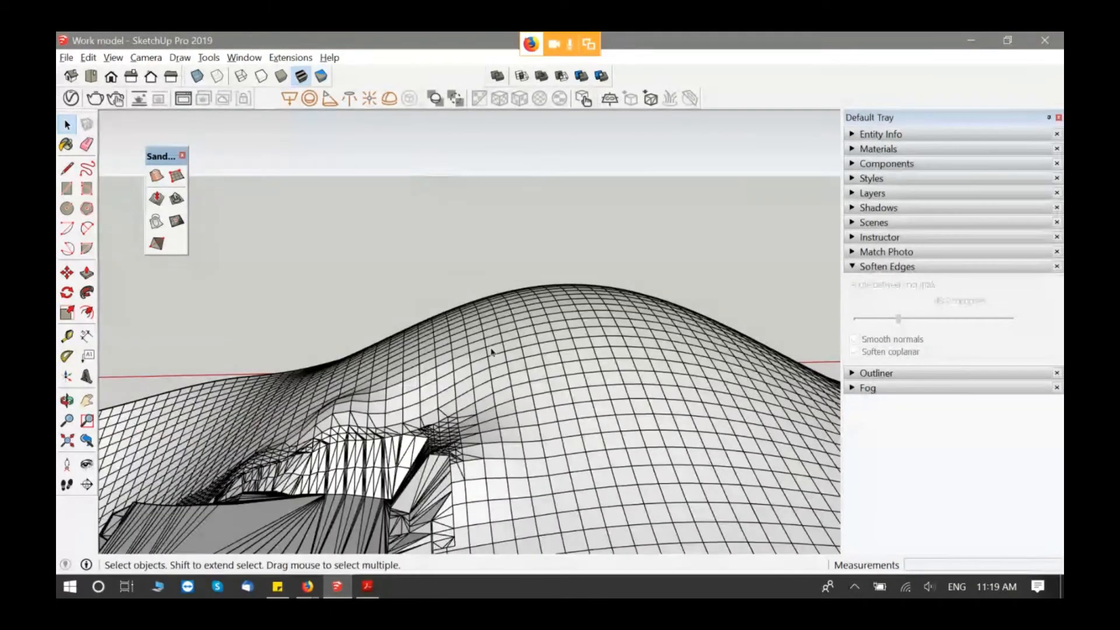
pyautogui.moveTo(491, 352); pyautogui.dragTo(544, 361, button='middle')
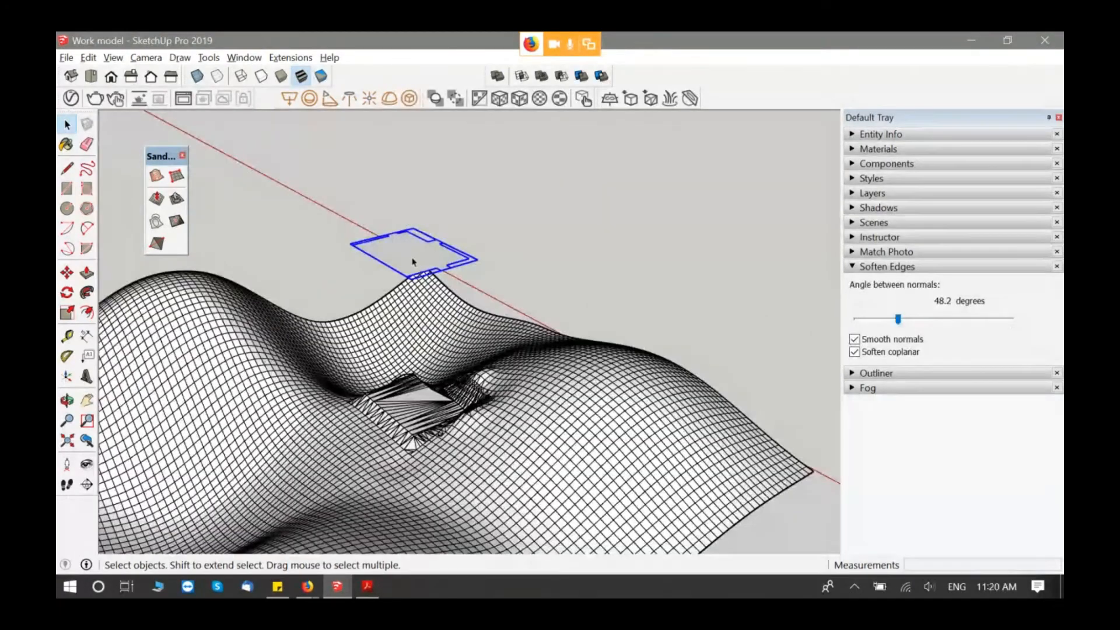
pyautogui.press('m')
pyautogui.click(410, 258)
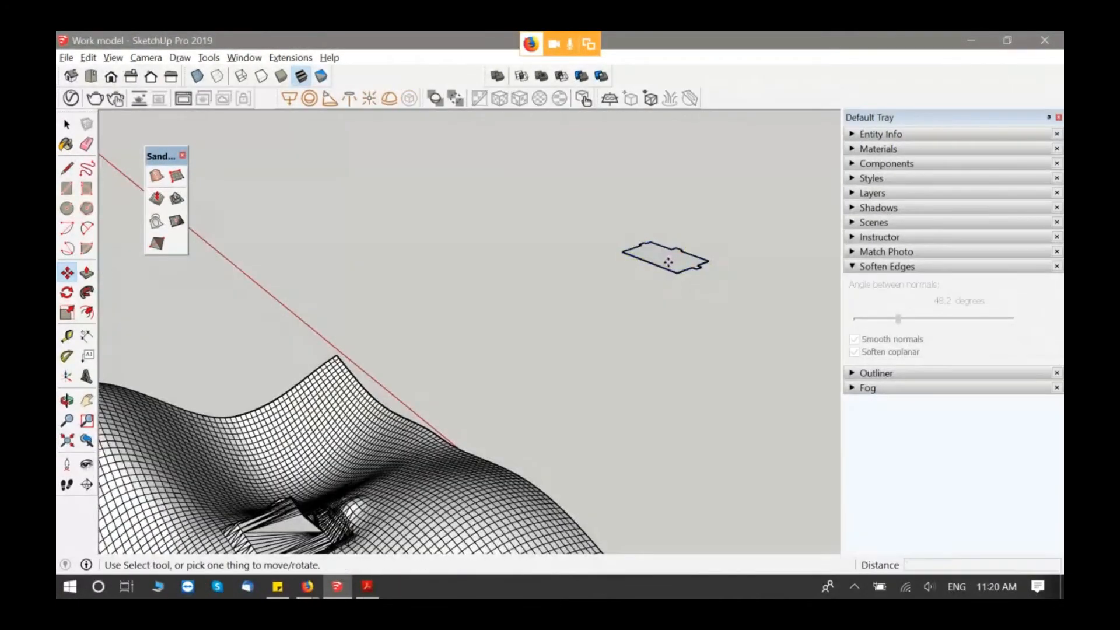
pyautogui.press('space')
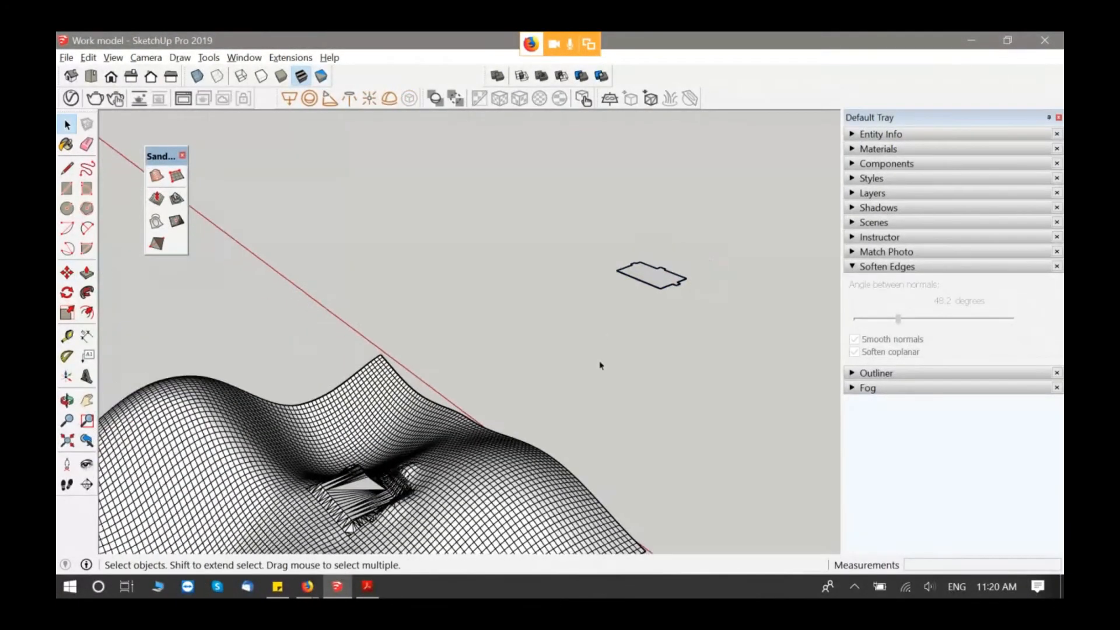
# Step: Soften the terrain group's edges with a 70.2 degree angle between normals, with smooth normals and soften coplanar on
pyautogui.moveTo(600, 366); pyautogui.dragTo(607, 447, button='middle')
pyautogui.click(607, 439)
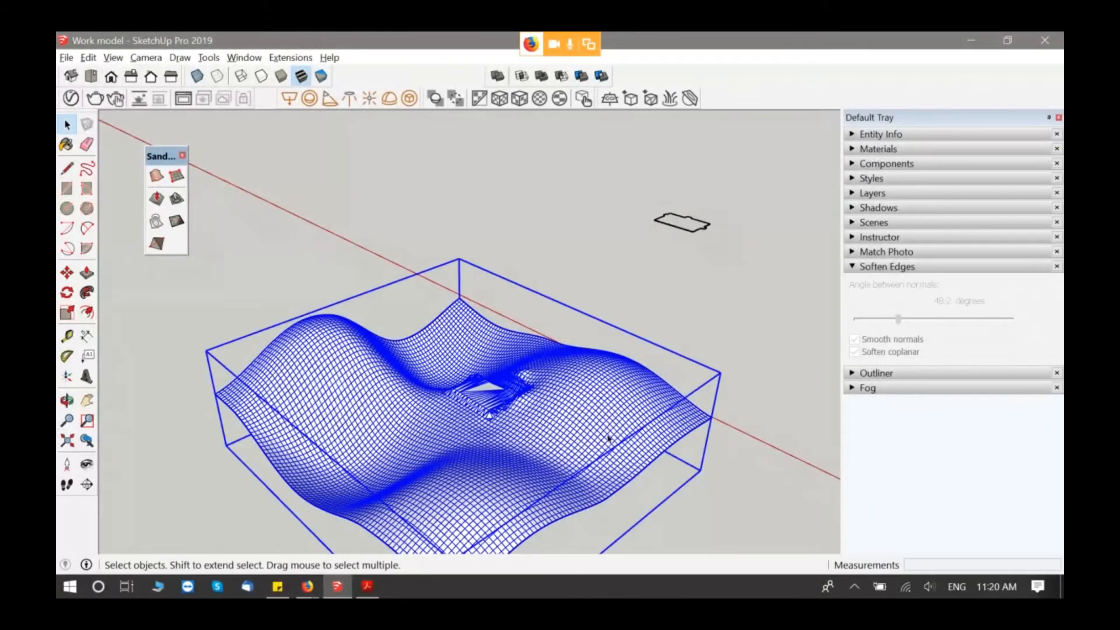
pyautogui.moveTo(899, 319); pyautogui.dragTo(906, 325)
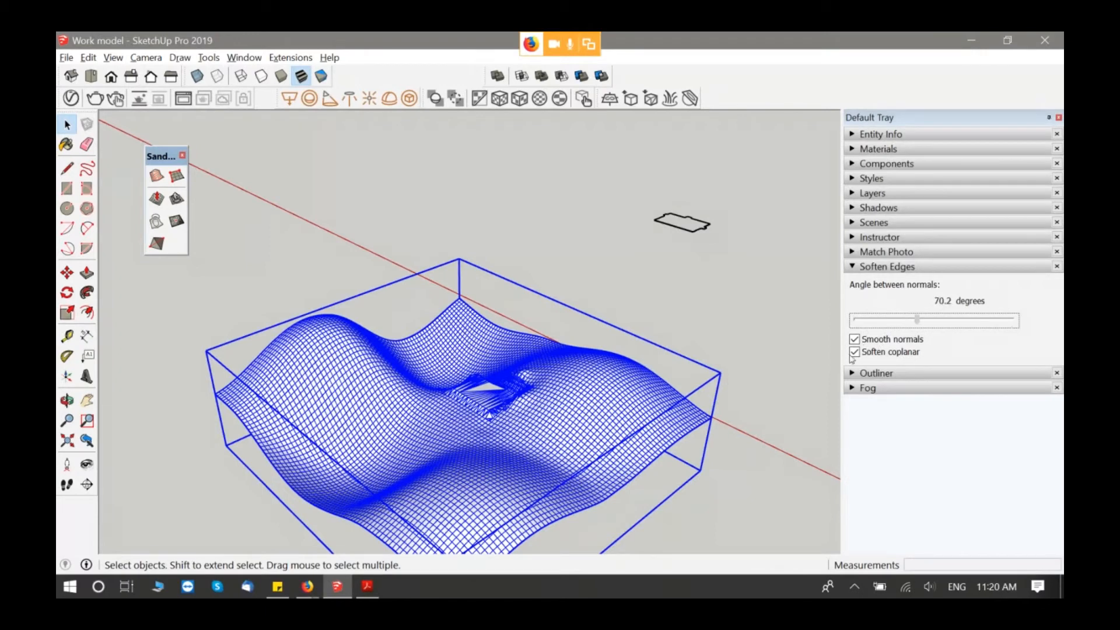
pyautogui.click(758, 347)
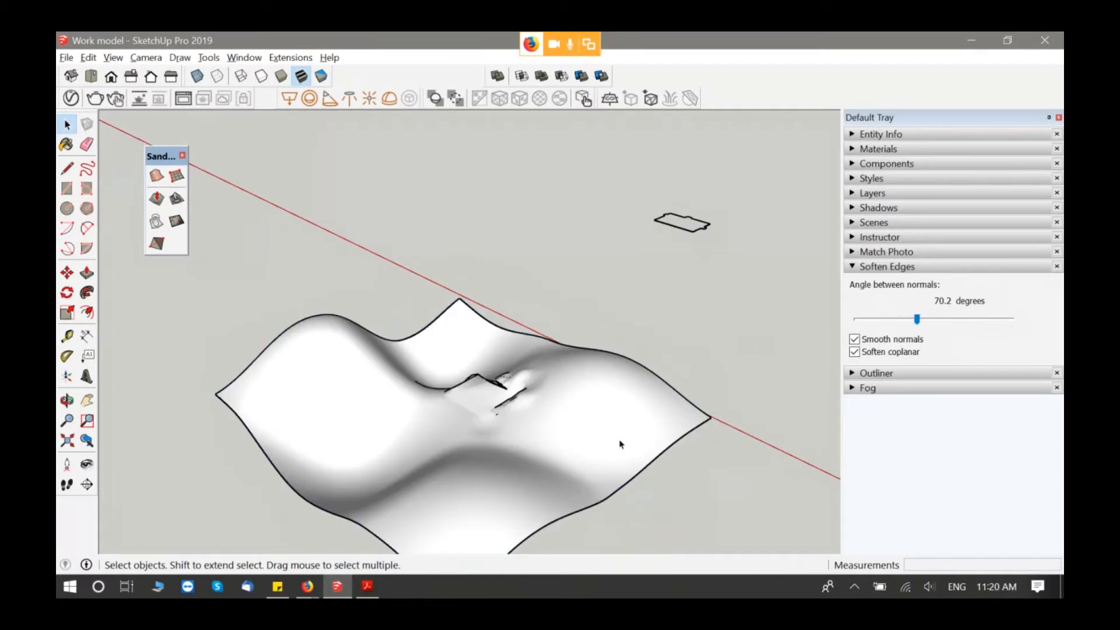
# Step: Examine the softened terrain as a whole and up close around the stamped pad
pyautogui.moveTo(621, 442); pyautogui.dragTo(582, 418, button='middle')
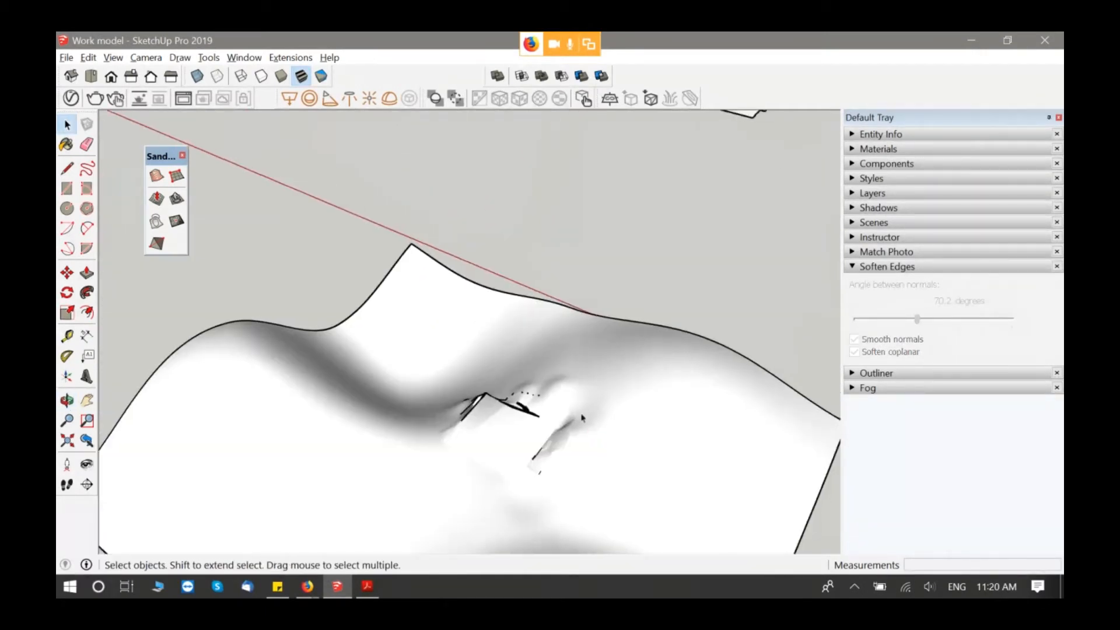
pyautogui.scroll(-4, 582, 418)
pyautogui.keyDown('shift'); pyautogui.moveTo(436, 354); pyautogui.dragTo(671, 428, button='middle'); pyautogui.keyUp('shift')
pyautogui.moveTo(161, 156); pyautogui.dragTo(179, 156)
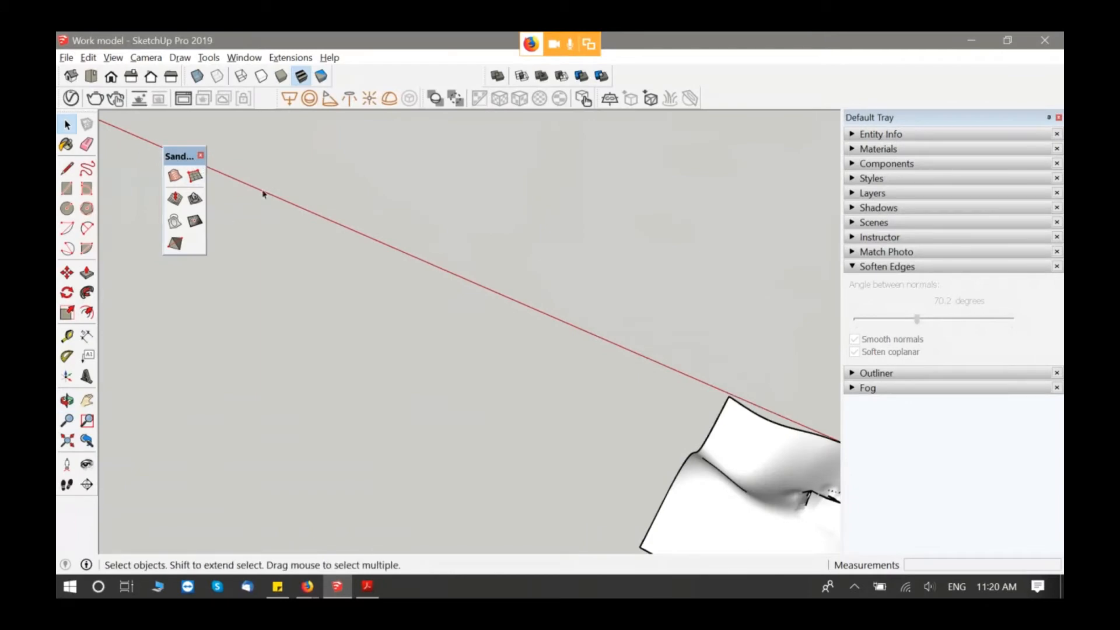
pyautogui.scroll(-3, 340, 252)
pyautogui.moveTo(417, 292); pyautogui.dragTo(513, 338, button='middle')
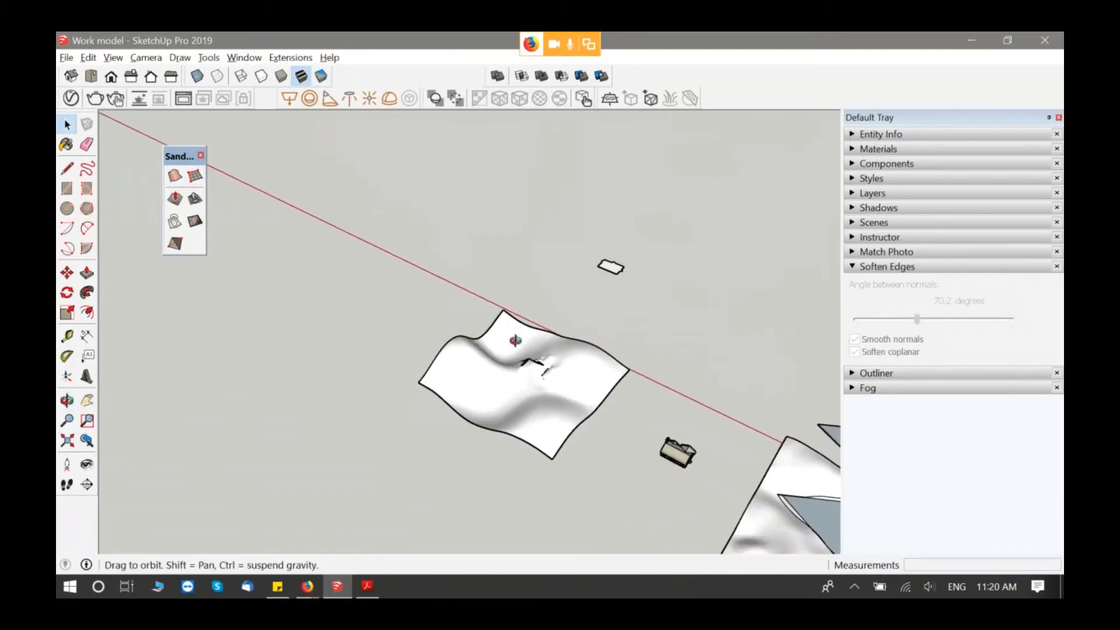
pyautogui.scroll(5, 608, 442)
pyautogui.moveTo(616, 423); pyautogui.dragTo(443, 385, button='middle')
pyautogui.scroll(4, 417, 366)
pyautogui.scroll(3, 417, 367)
pyautogui.moveTo(553, 424); pyautogui.dragTo(230, 184, button='middle')
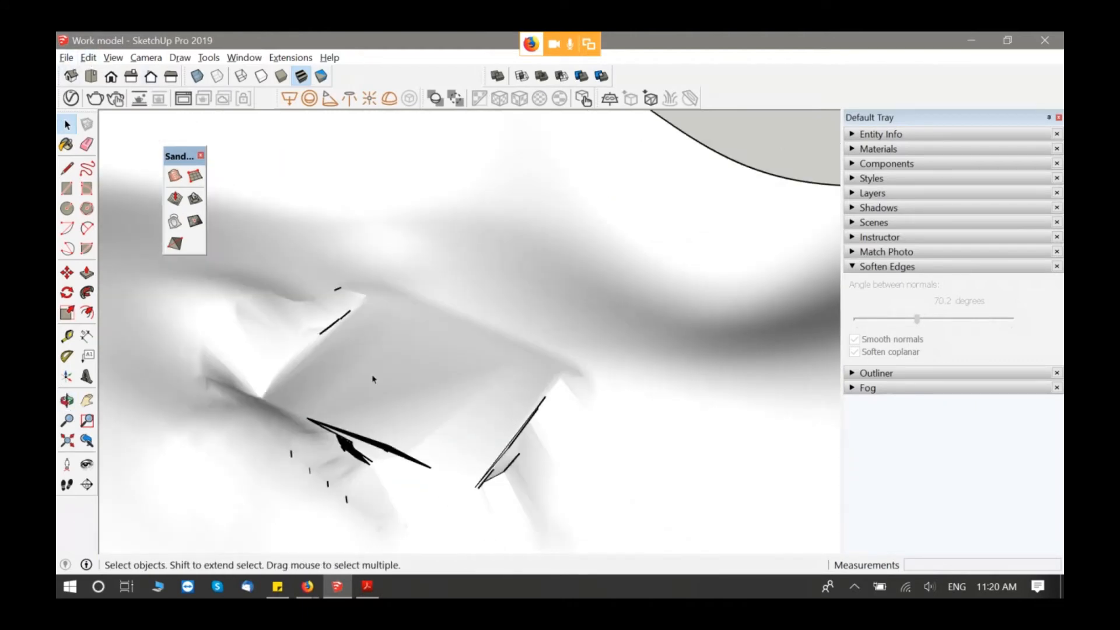
# Step: Turn on the display of hidden geometry for the softened terrain mesh
pyautogui.click(112, 58)
pyautogui.click(111, 58)
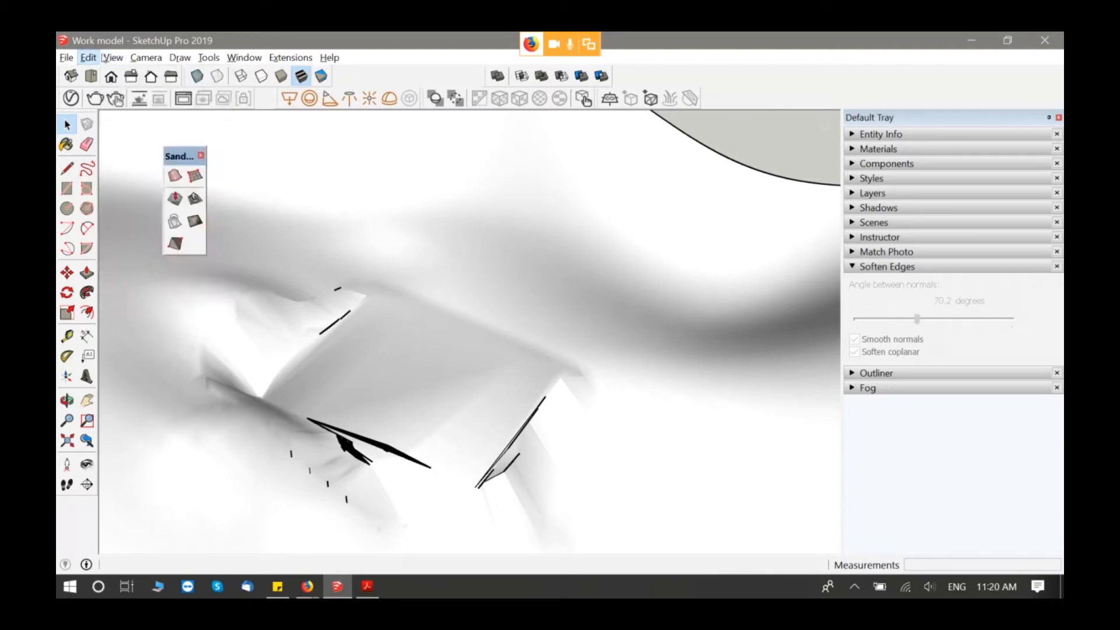
pyautogui.click(113, 57)
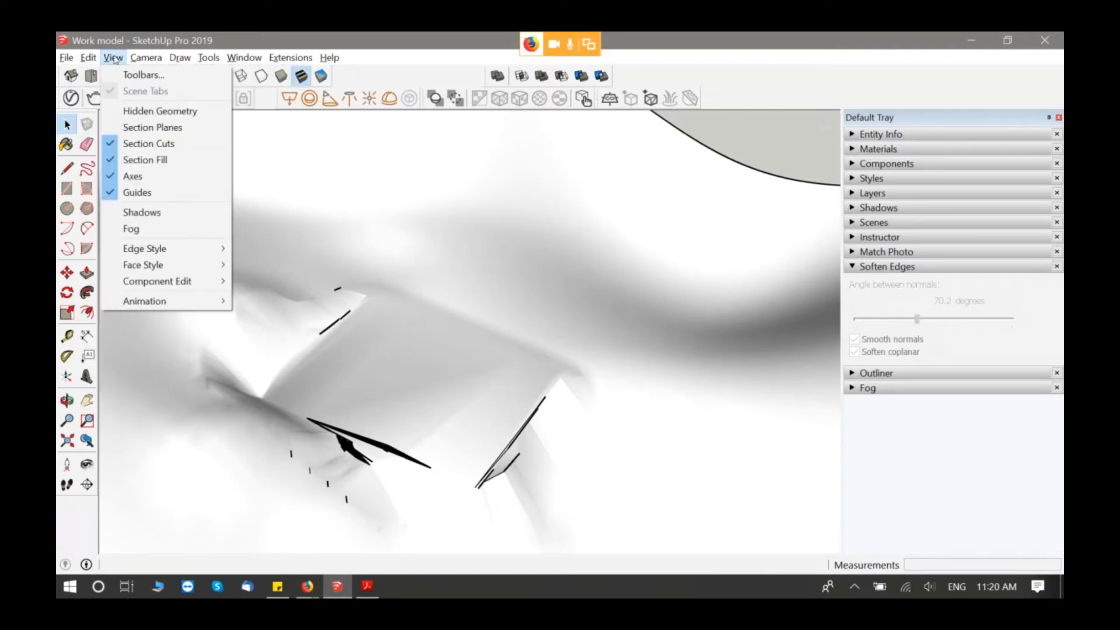
pyautogui.click(160, 115)
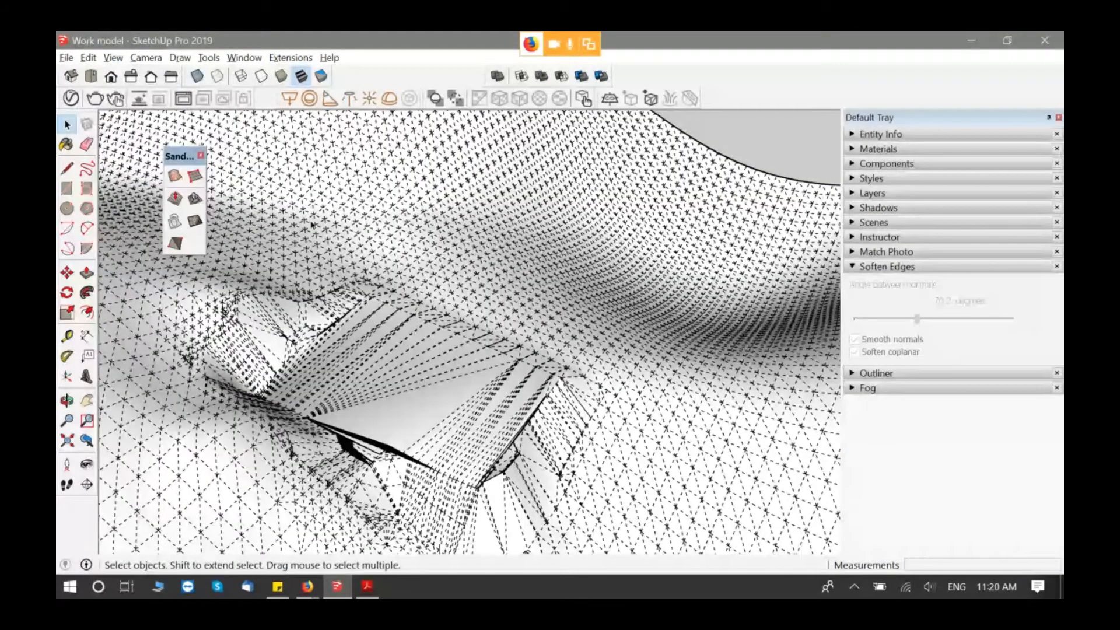
pyautogui.moveTo(312, 225); pyautogui.dragTo(350, 246, button='middle')
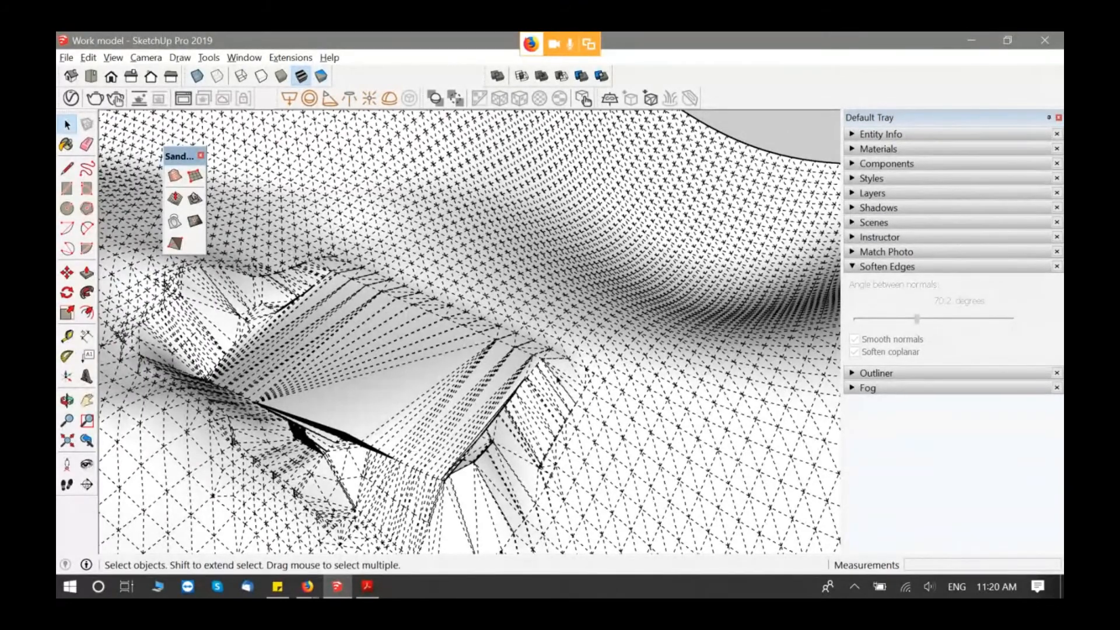
# Step: Move the house model onto the terrain's stamped pad, seating its base on the flat surface
pyautogui.scroll(-10, 380, 387)
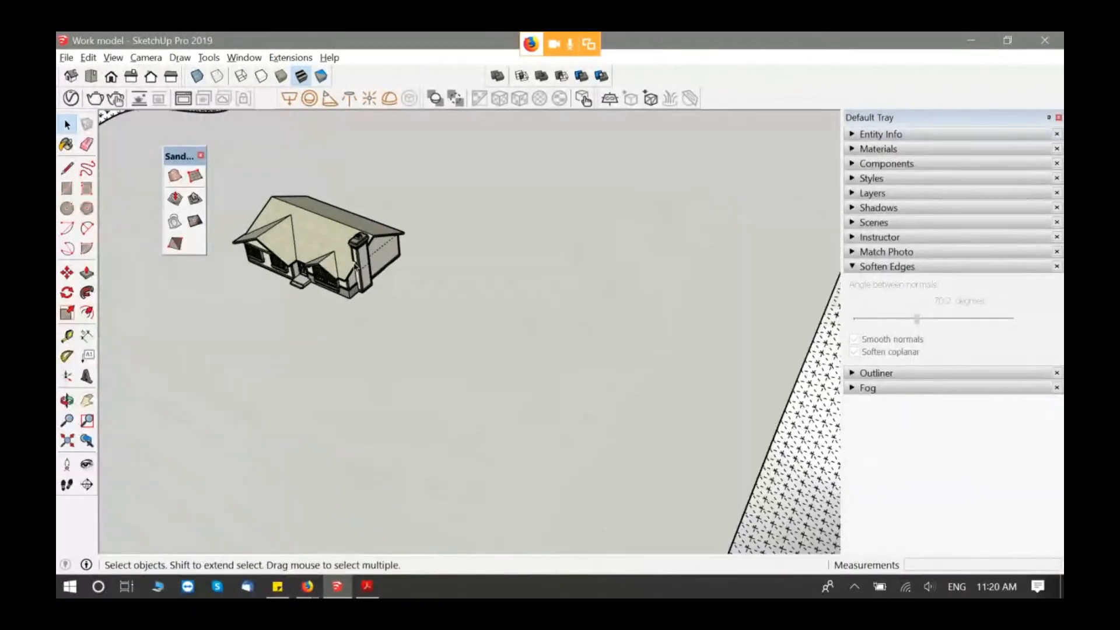
pyautogui.click(350, 280)
pyautogui.press('m')
pyautogui.click(349, 299)
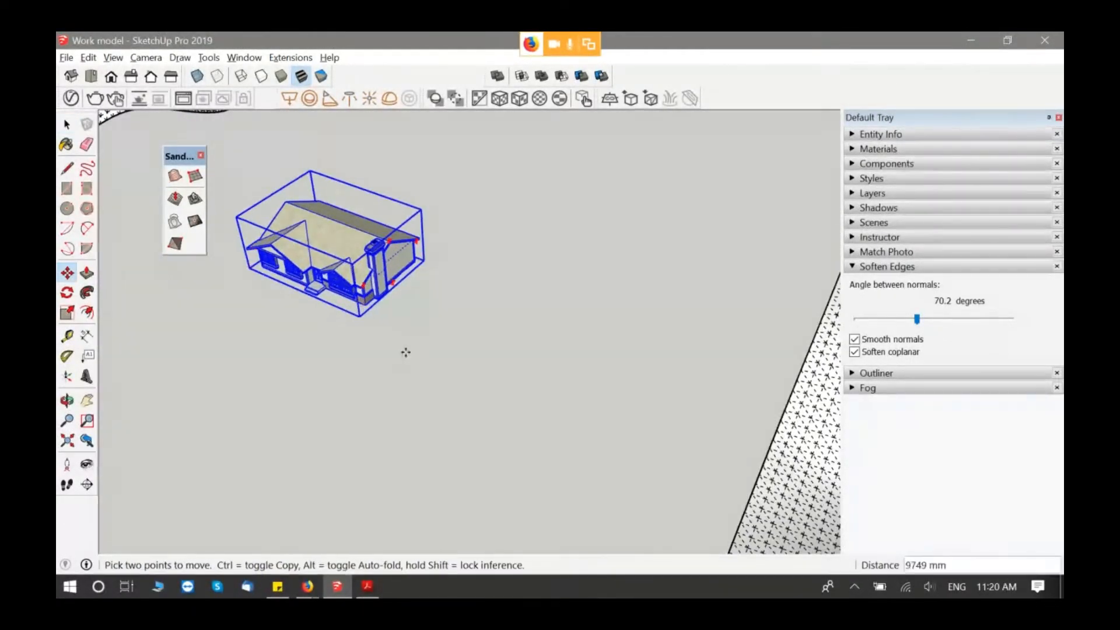
pyautogui.moveTo(456, 351); pyautogui.dragTo(511, 377, button='middle')
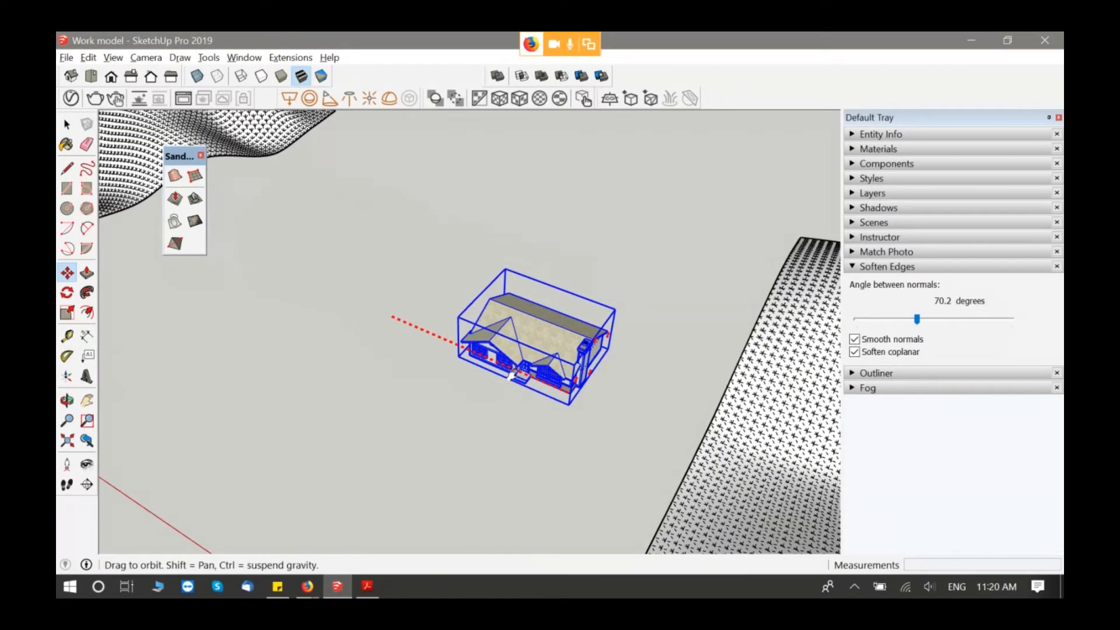
pyautogui.scroll(8, 511, 377)
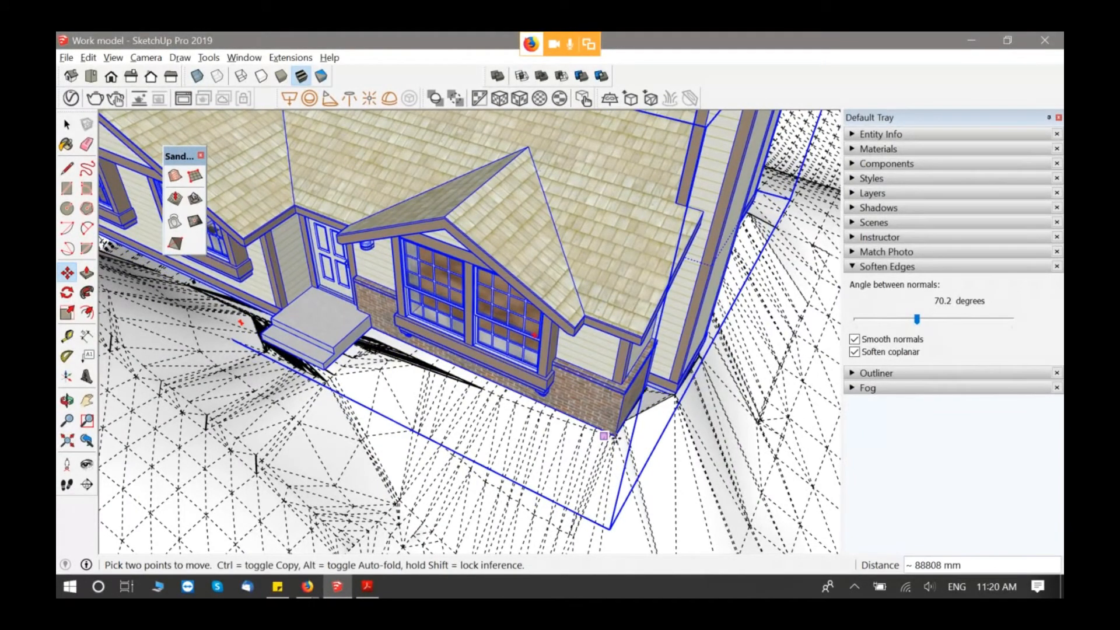
pyautogui.moveTo(605, 436); pyautogui.dragTo(589, 408, button='middle')
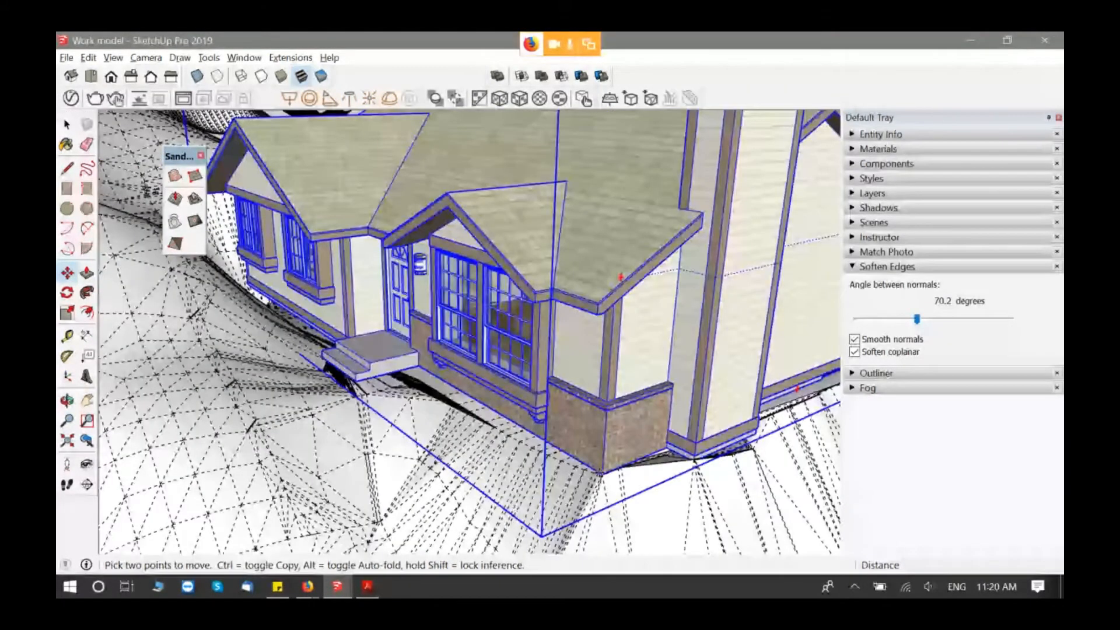
pyautogui.moveTo(598, 489); pyautogui.dragTo(598, 473, button='middle')
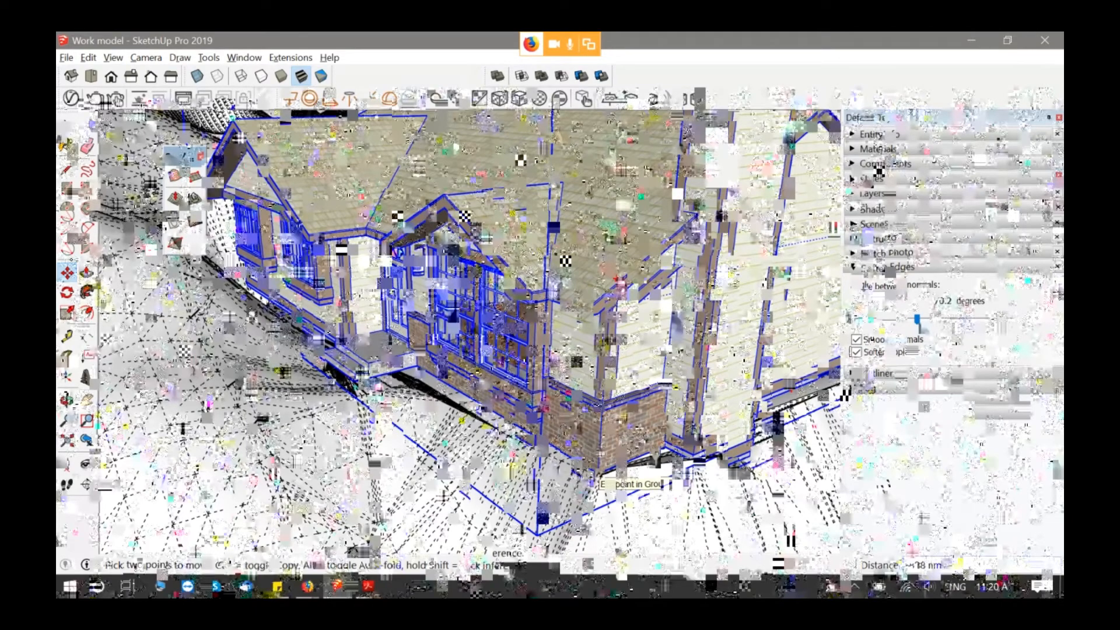
pyautogui.moveTo(599, 481); pyautogui.dragTo(365, 337, button='middle')
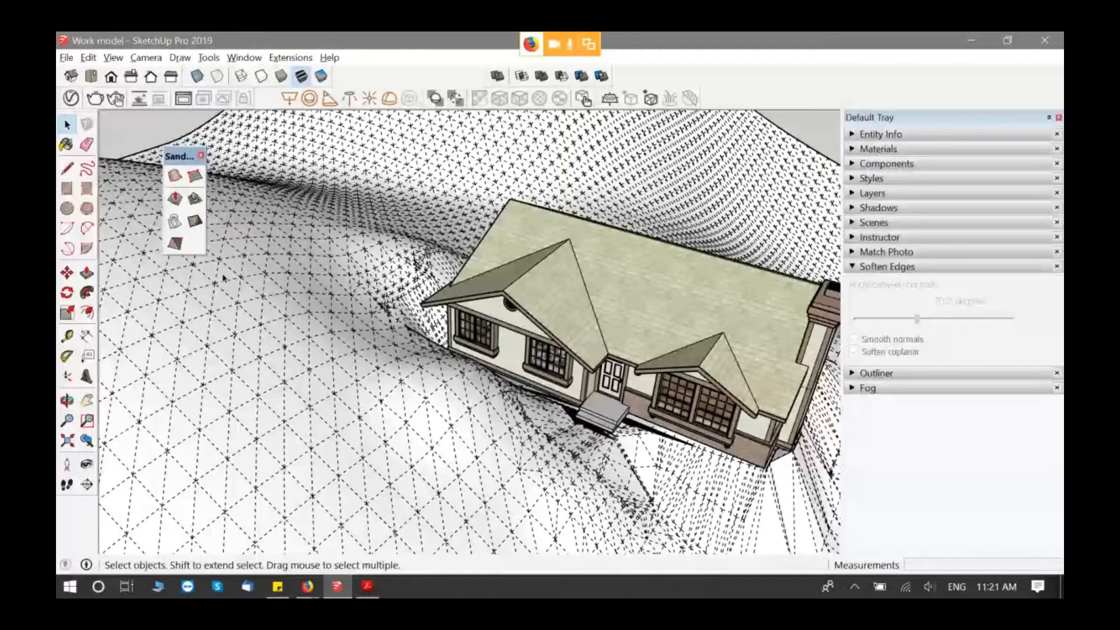
# Step: Open the terrain group for editing and smoove the ground in front of the house's front corner with a 3000 mm radius
pyautogui.moveTo(223, 278); pyautogui.dragTo(350, 320, button='middle')
pyautogui.tripleClick(350, 321)
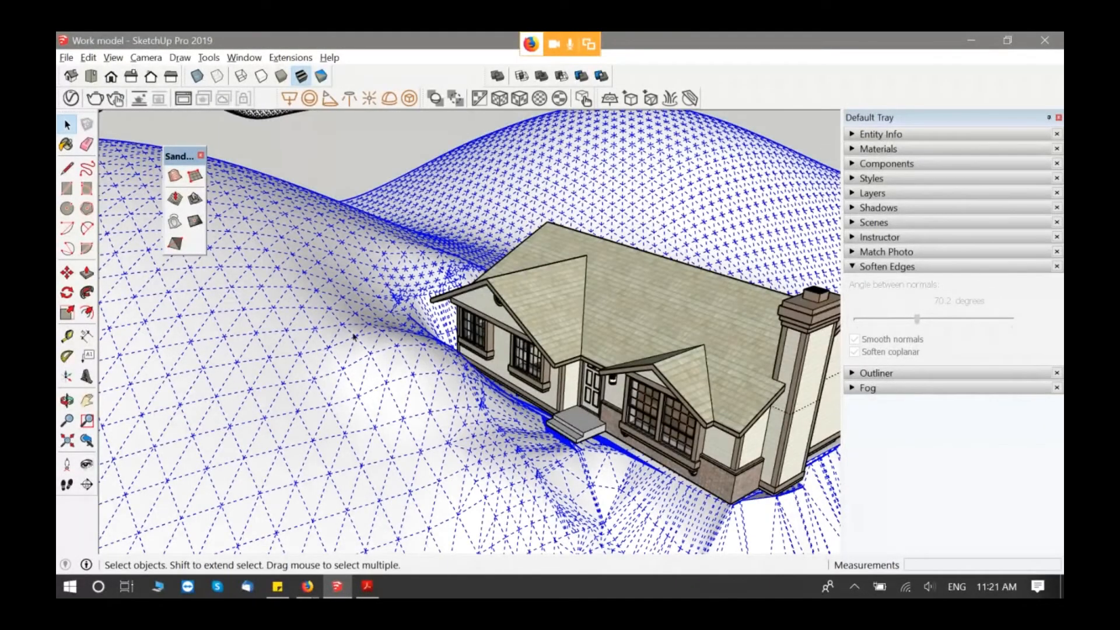
pyautogui.doubleClick(350, 321)
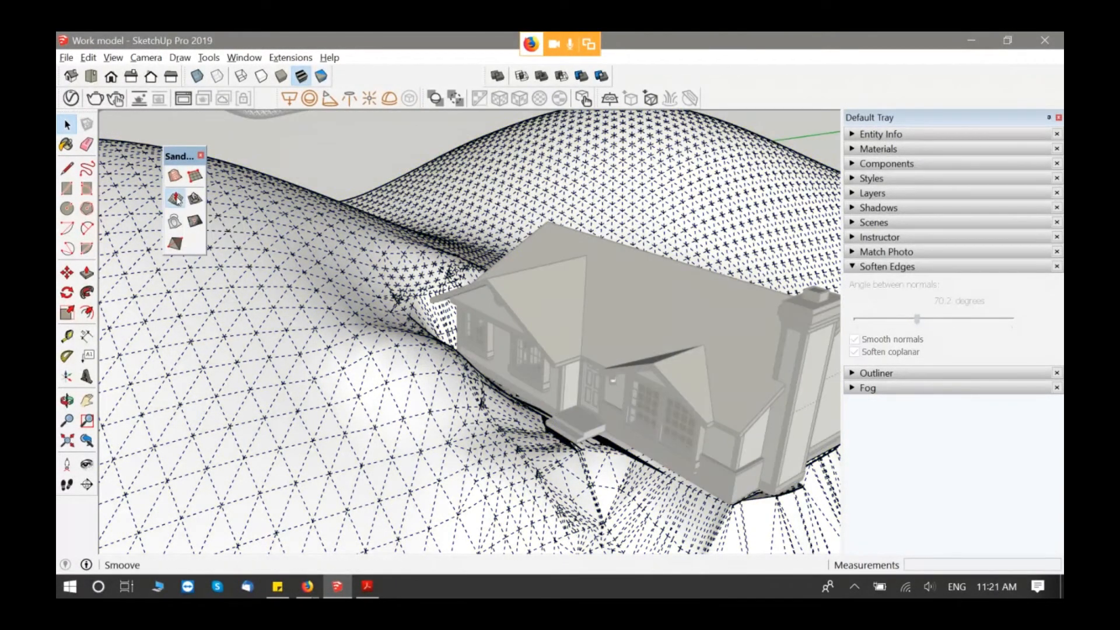
pyautogui.click(175, 198)
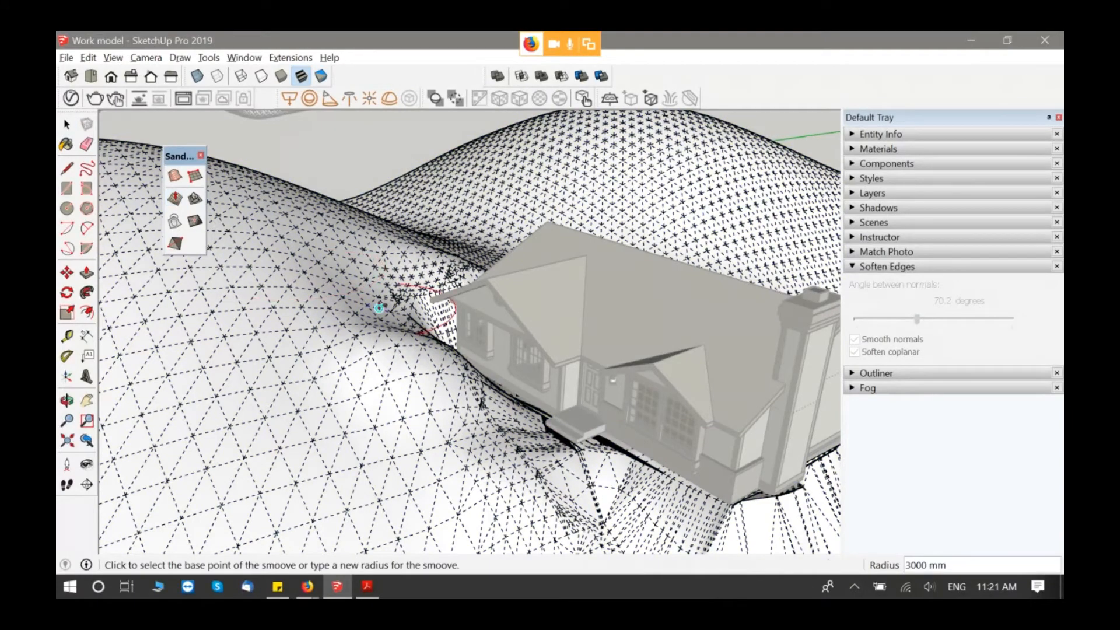
pyautogui.click(367, 337)
pyautogui.click(368, 368)
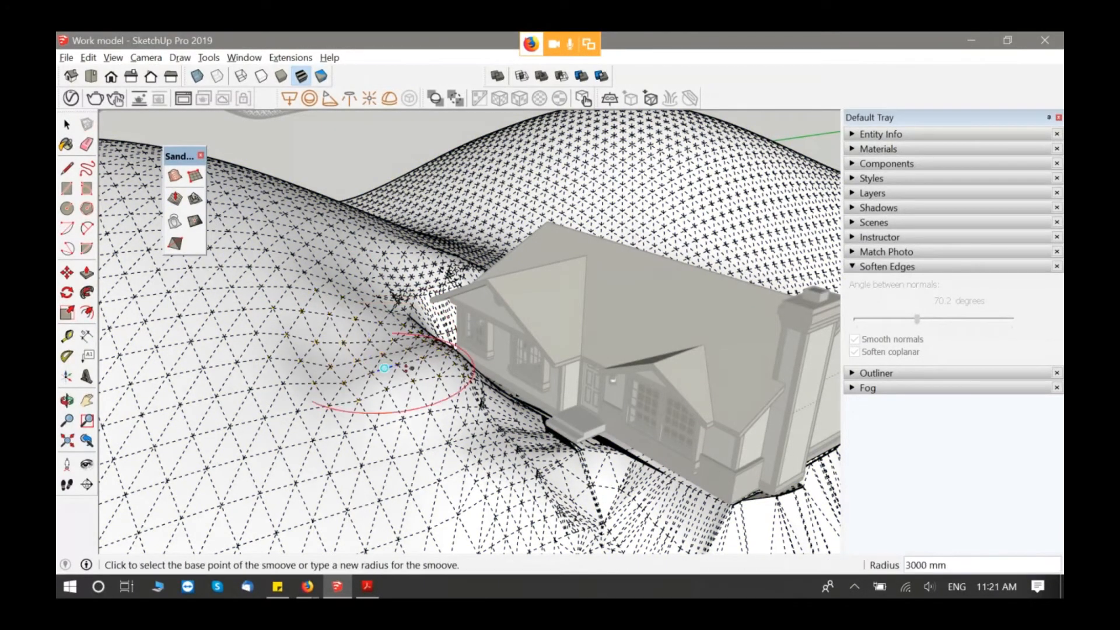
# Step: Reshape the slope beside the house's gable end with several more Smoove adjustments at a 3000 mm radius
pyautogui.scroll(4, 379, 362)
pyautogui.click(379, 306)
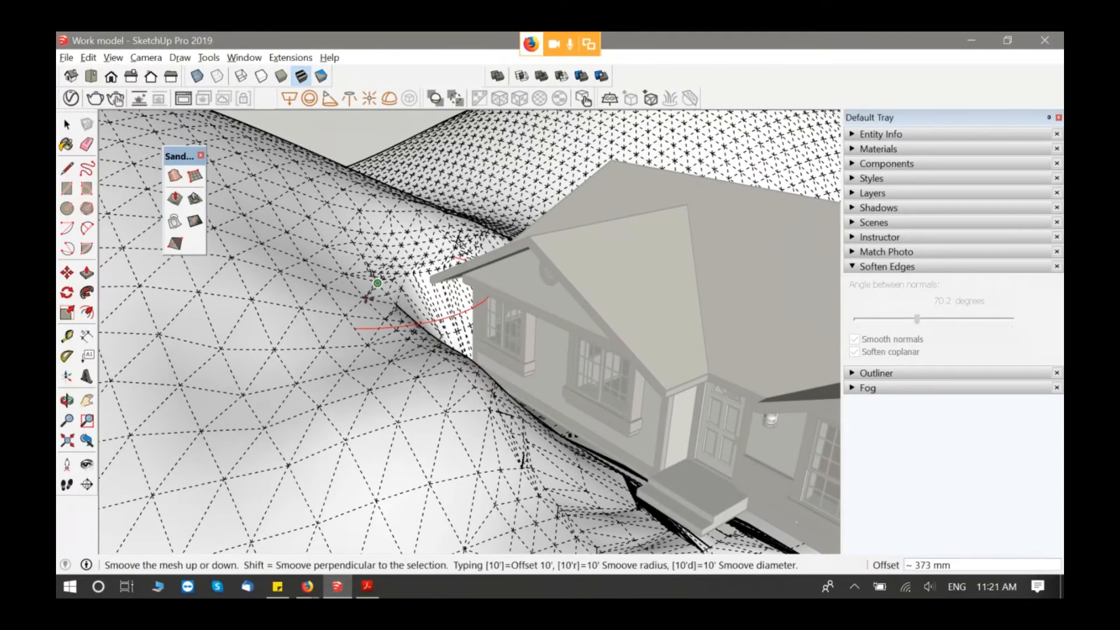
pyautogui.click(365, 319)
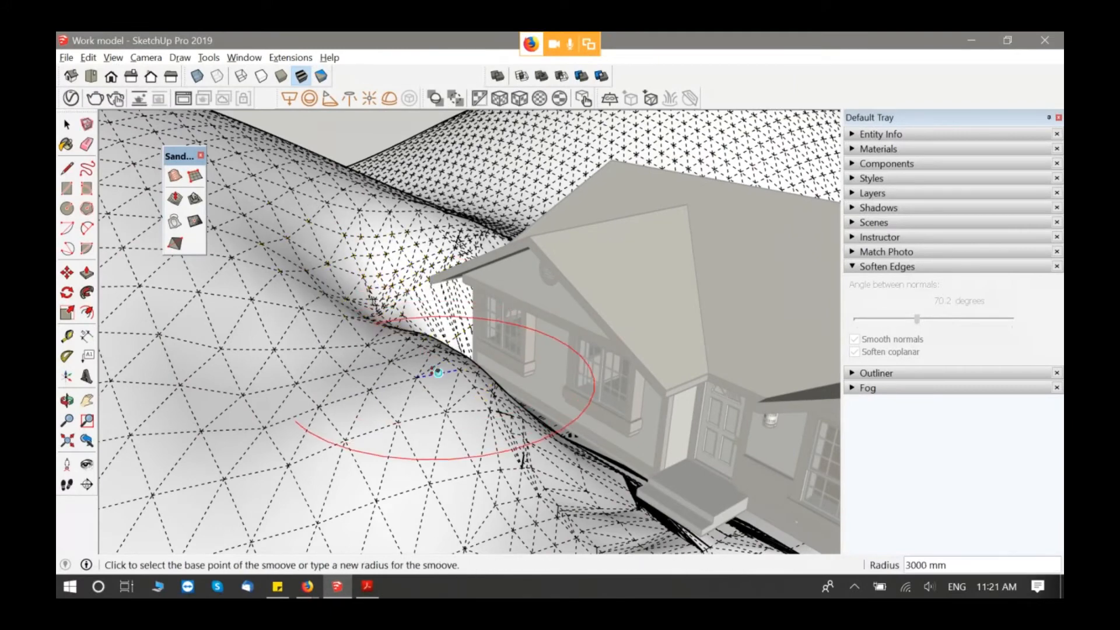
pyautogui.click(436, 373)
pyautogui.click(396, 409)
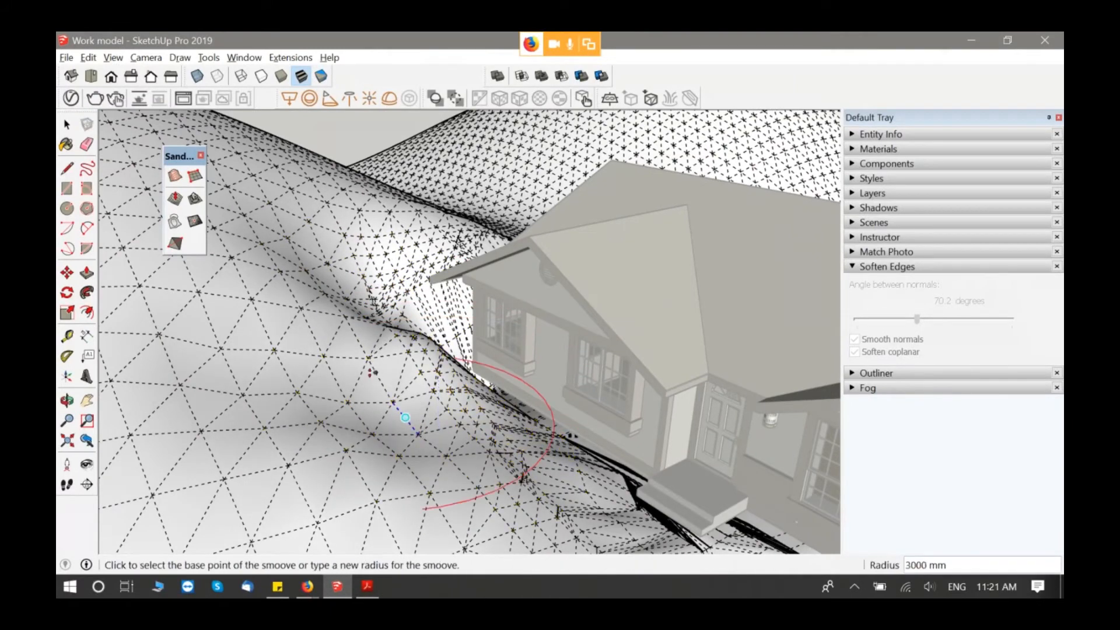
pyautogui.click(369, 341)
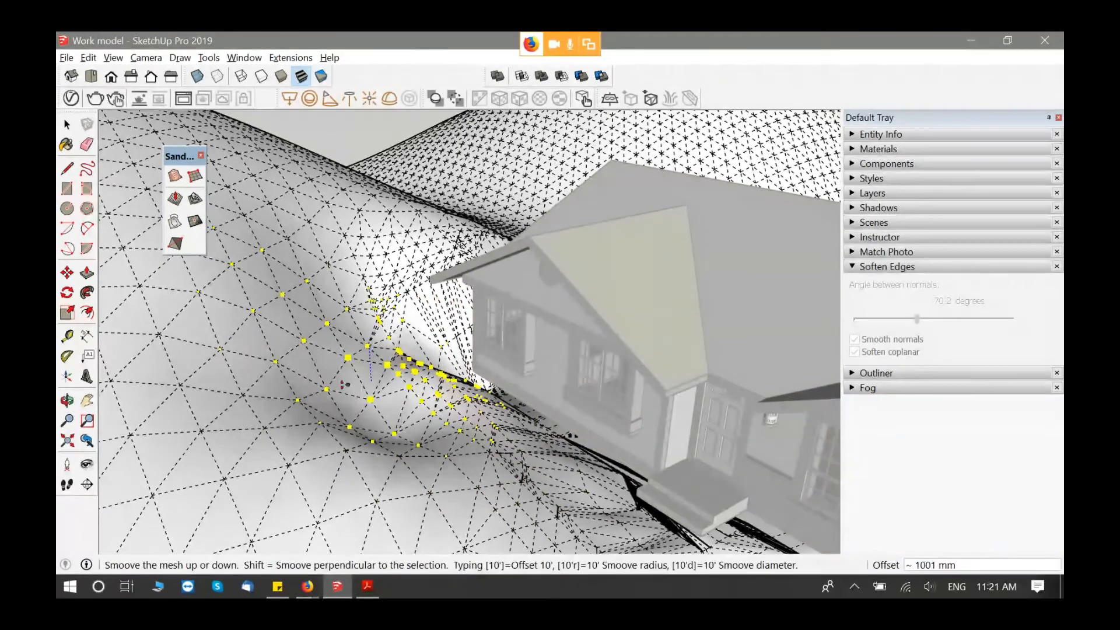
pyautogui.click(348, 368)
pyautogui.moveTo(347, 367); pyautogui.dragTo(227, 265, button='middle')
pyautogui.press('space')
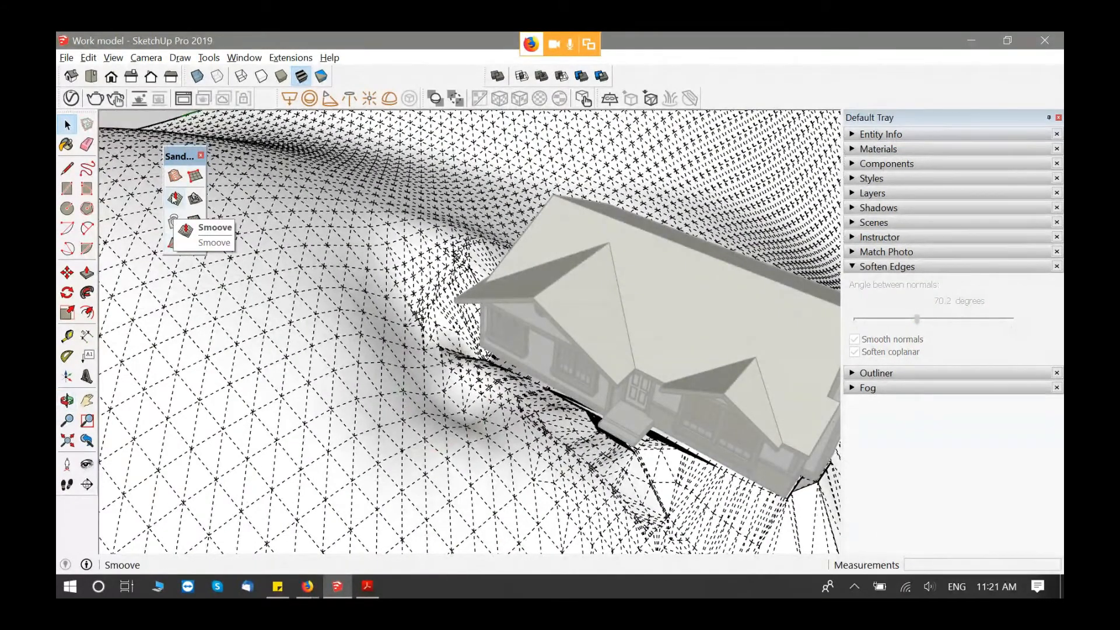
# Step: Smoove the ground upward beyond the chimney end of the house with a 5000 mm radius
pyautogui.click(175, 199)
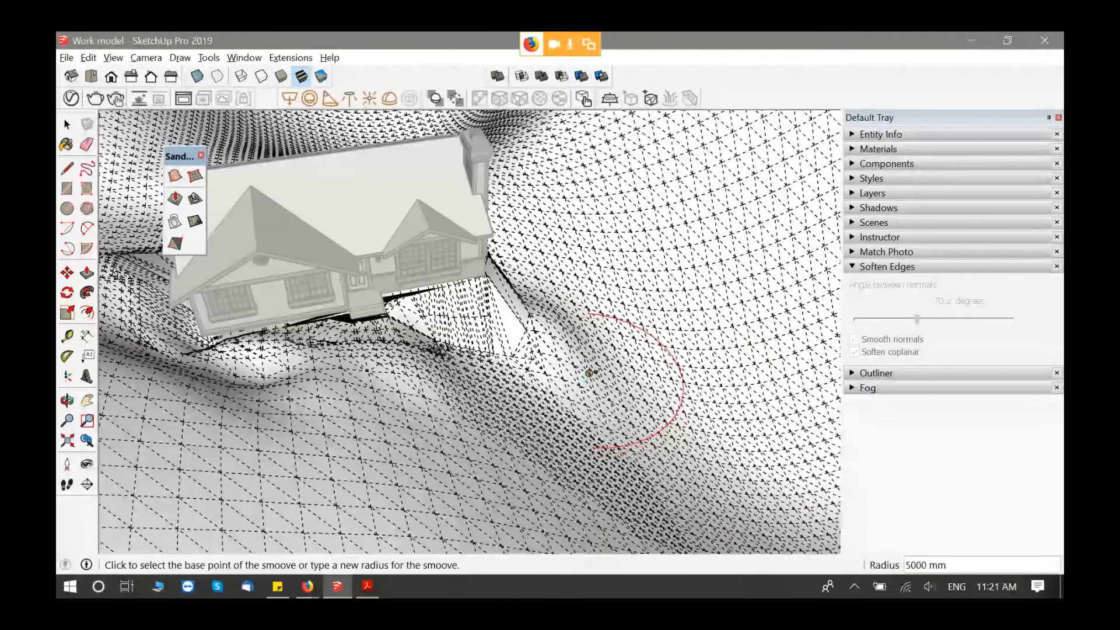
pyautogui.click(586, 372)
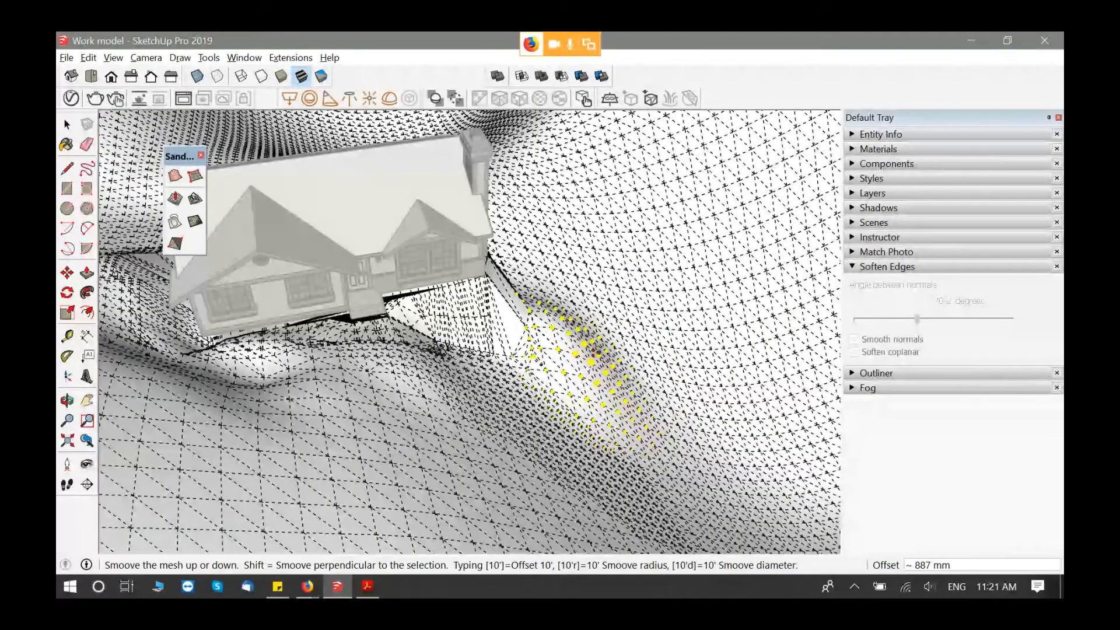
pyautogui.click(592, 324)
pyautogui.moveTo(592, 324); pyautogui.dragTo(429, 324, button='middle')
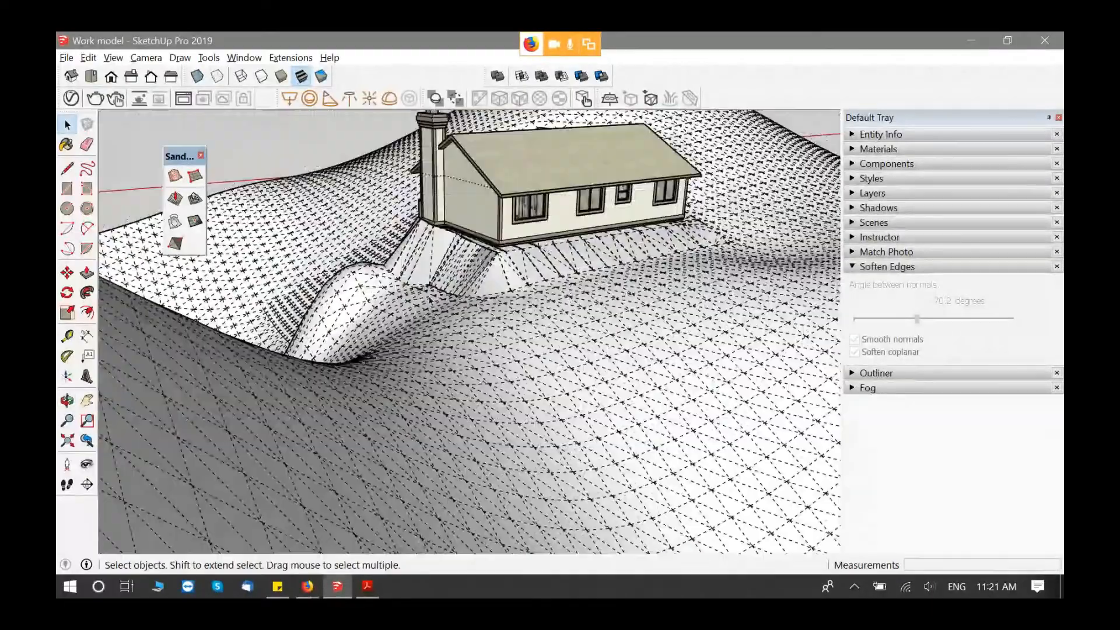
# Step: Examine the reshaped terrain around the house from several sides and as a whole
pyautogui.moveTo(542, 327); pyautogui.dragTo(718, 336, button='middle')
pyautogui.moveTo(286, 382); pyautogui.dragTo(351, 471, button='middle')
pyautogui.scroll(-4, 355, 390)
pyautogui.keyDown('shift'); pyautogui.moveTo(425, 411); pyautogui.dragTo(474, 331, button='middle'); pyautogui.keyUp('shift')
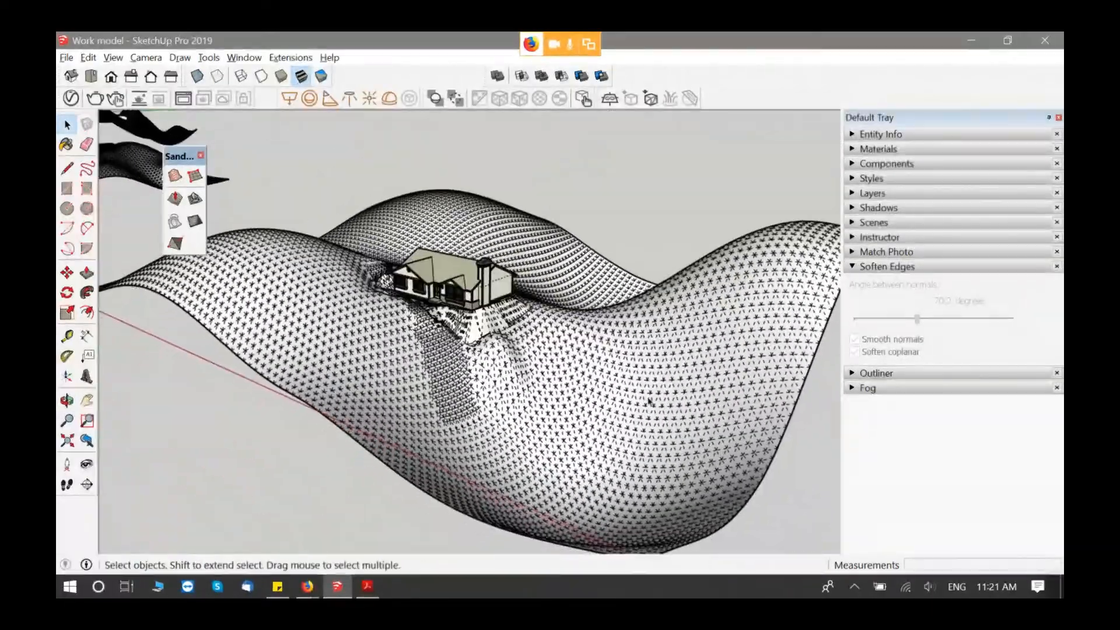
pyautogui.moveTo(650, 400); pyautogui.dragTo(519, 413, button='middle')
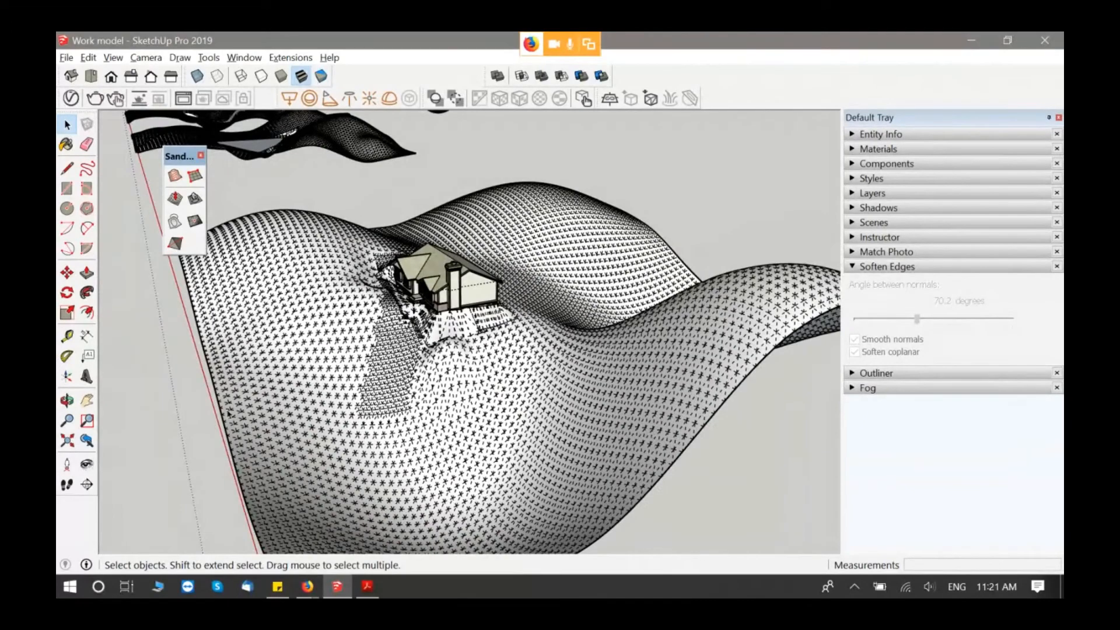
pyautogui.moveTo(367, 485); pyautogui.dragTo(534, 450, button='middle')
pyautogui.keyDown('shift'); pyautogui.moveTo(616, 440); pyautogui.dragTo(538, 493, button='middle'); pyautogui.keyUp('shift')
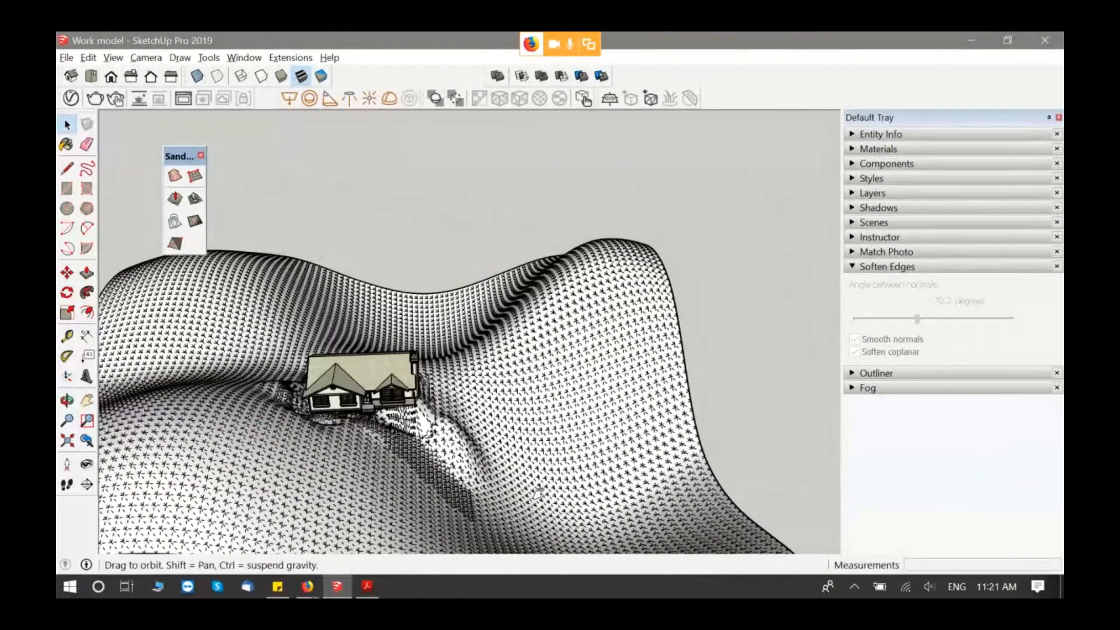
# Step: Move the floating Sandbox tool palette clear of the terrain and turn off the display of hidden geometry
pyautogui.moveTo(187, 156); pyautogui.dragTo(738, 135)
pyautogui.moveTo(702, 218); pyautogui.dragTo(589, 351, button='middle')
pyautogui.moveTo(642, 354); pyautogui.dragTo(647, 350, button='middle')
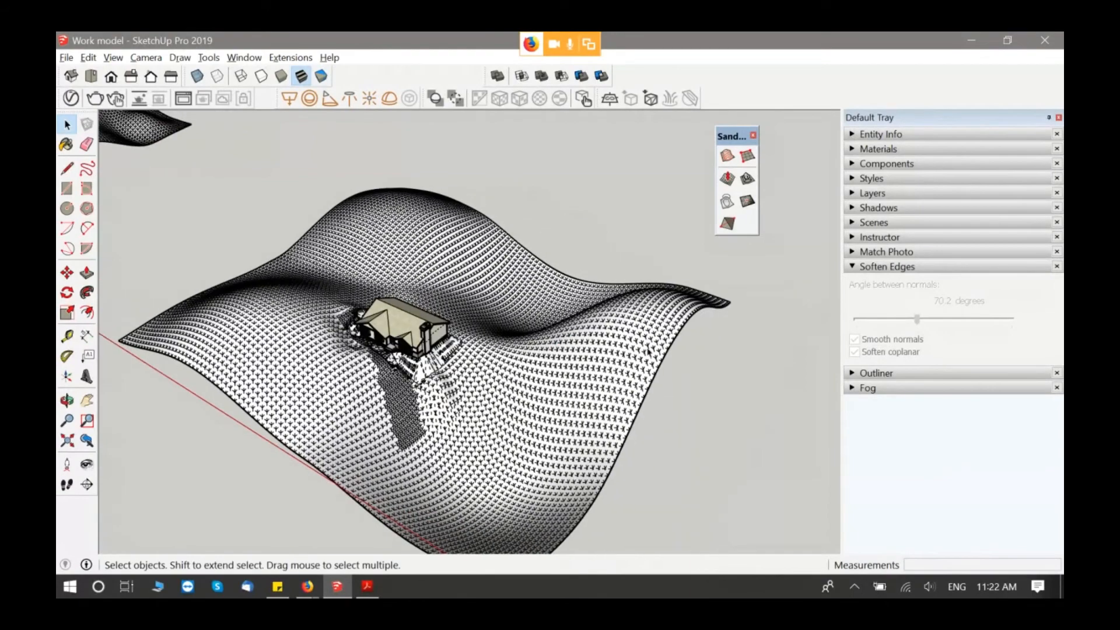
pyautogui.scroll(-5, 465, 308)
pyautogui.moveTo(465, 308); pyautogui.dragTo(597, 371, button='middle')
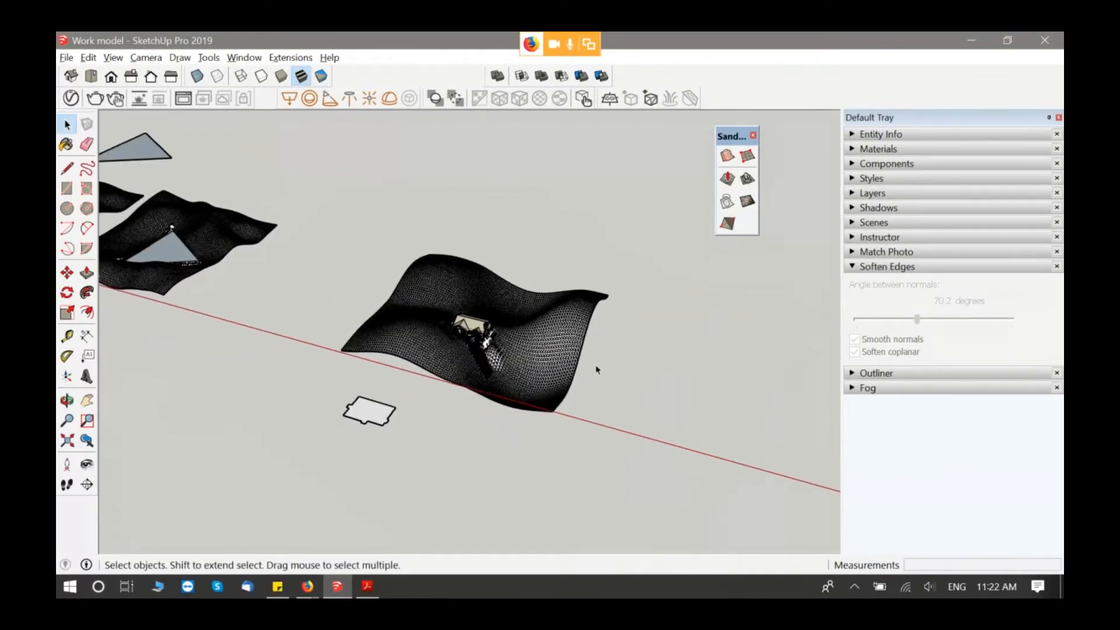
pyautogui.scroll(4, 594, 370)
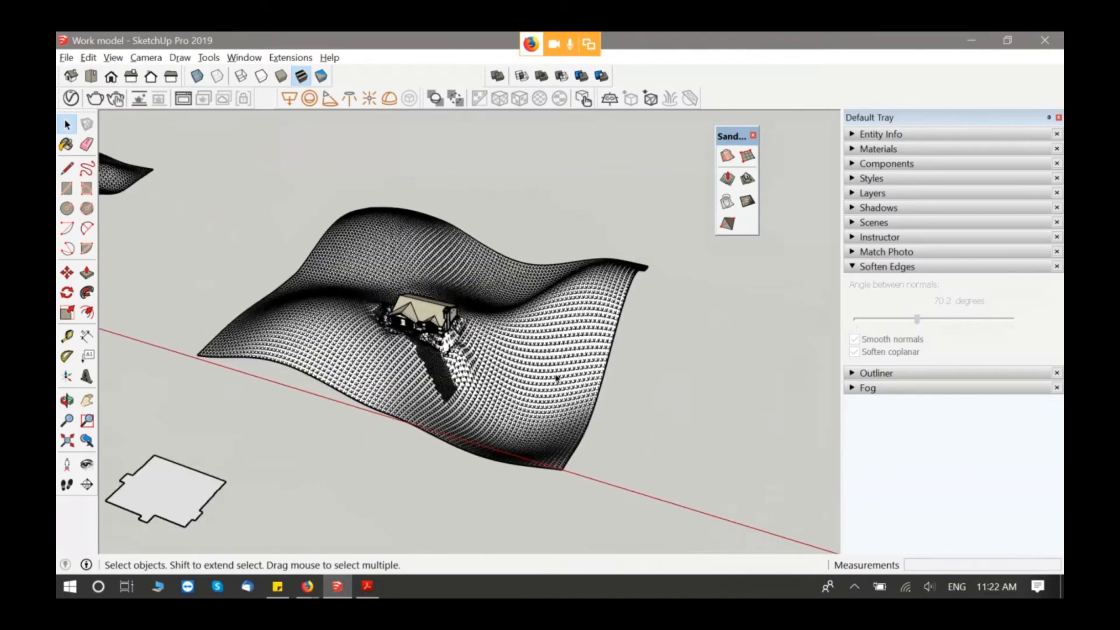
pyautogui.scroll(2, 557, 378)
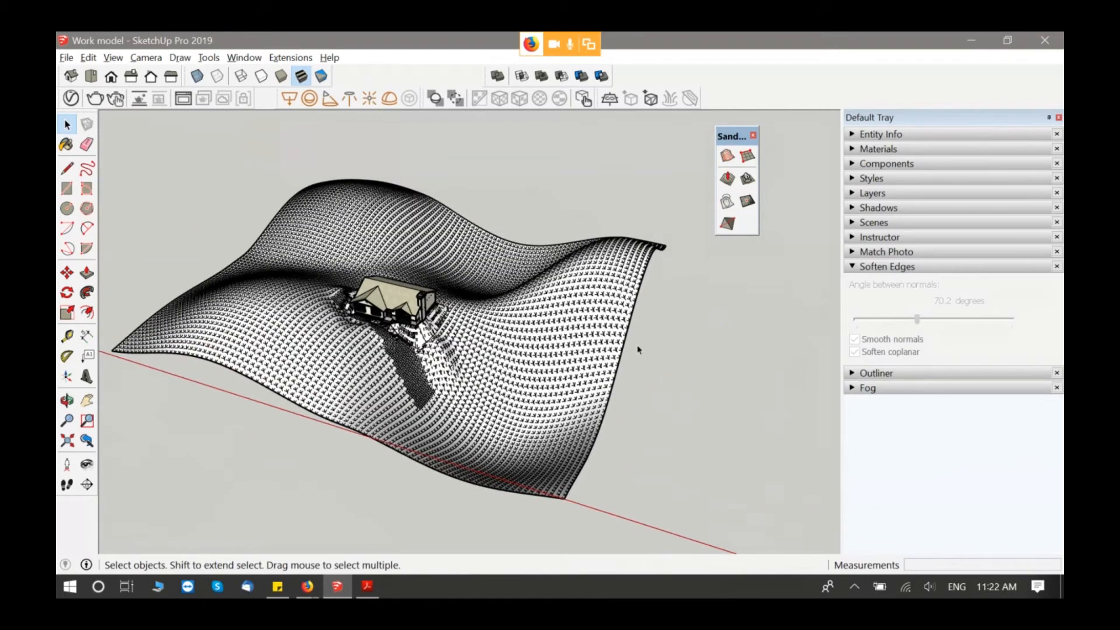
pyautogui.click(111, 60)
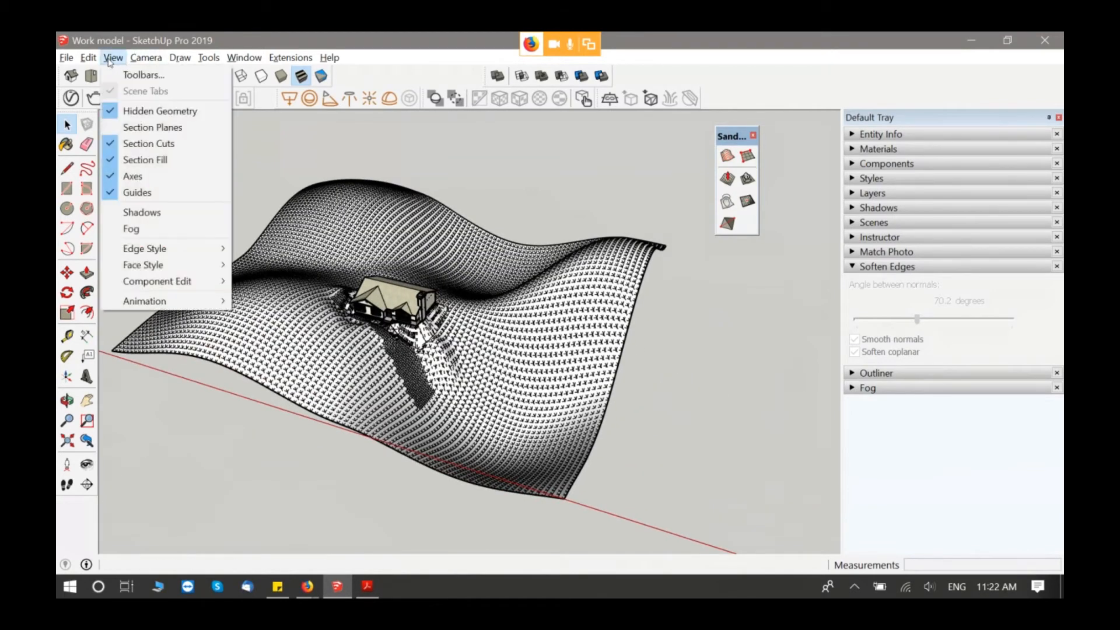
pyautogui.click(150, 110)
# Step: Move the terrain with the octagonal stamped pad about 157 m along the red axis into open space
pyautogui.scroll(-6, 540, 419)
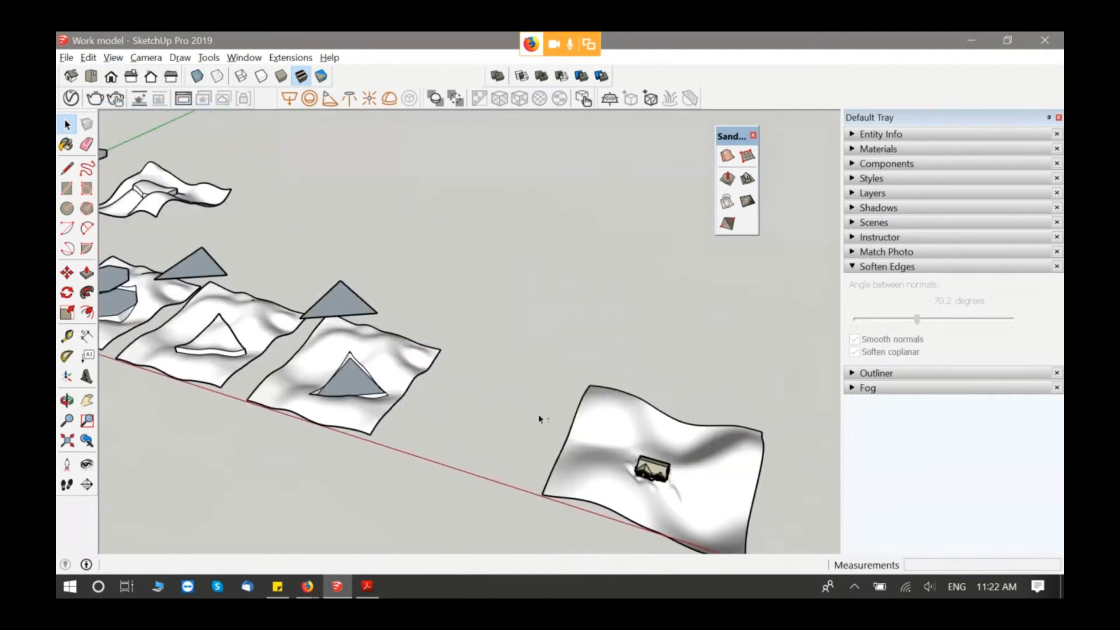
pyautogui.scroll(-3, 632, 423)
pyautogui.scroll(4, 392, 220)
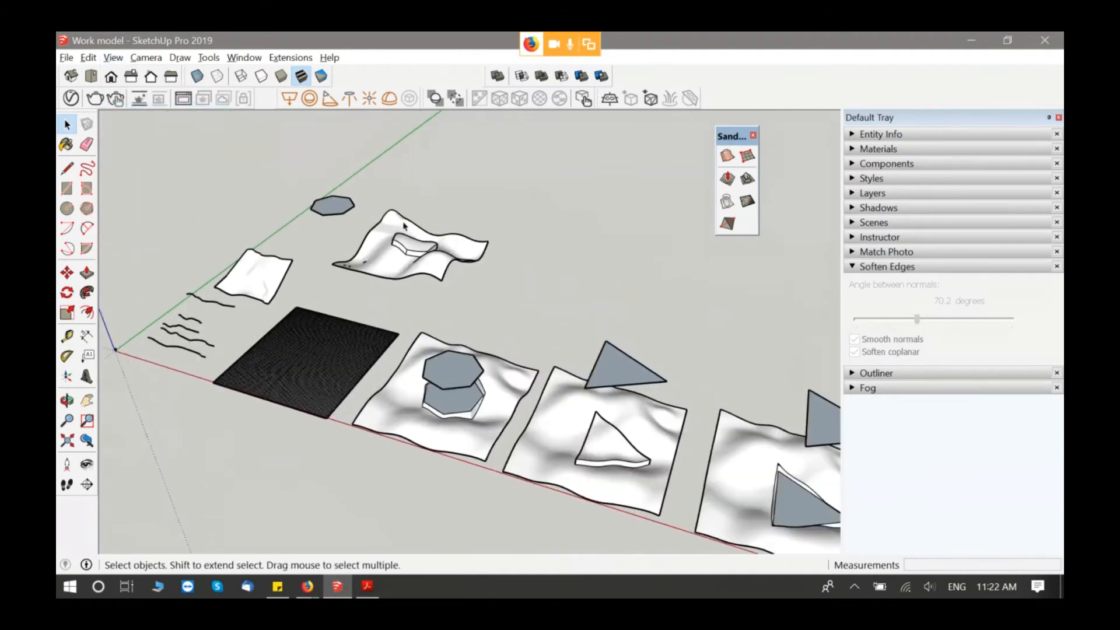
pyautogui.moveTo(561, 320); pyautogui.dragTo(364, 414, button='middle')
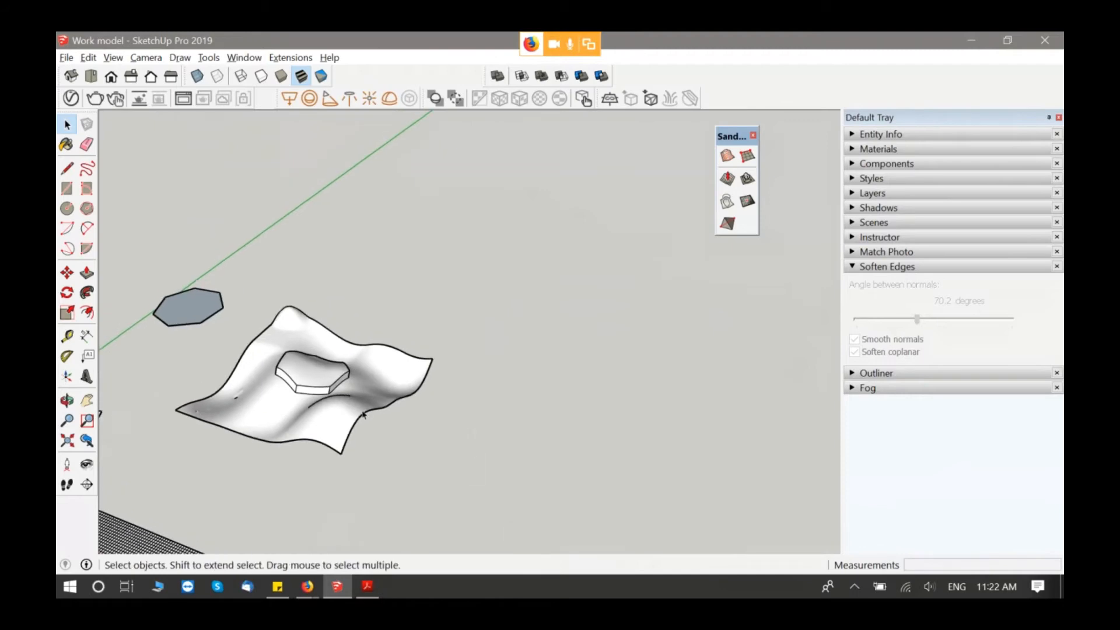
pyautogui.scroll(3, 364, 408)
pyautogui.scroll(-3, 587, 410)
pyautogui.moveTo(587, 410); pyautogui.dragTo(376, 282, button='middle')
pyautogui.click(375, 282)
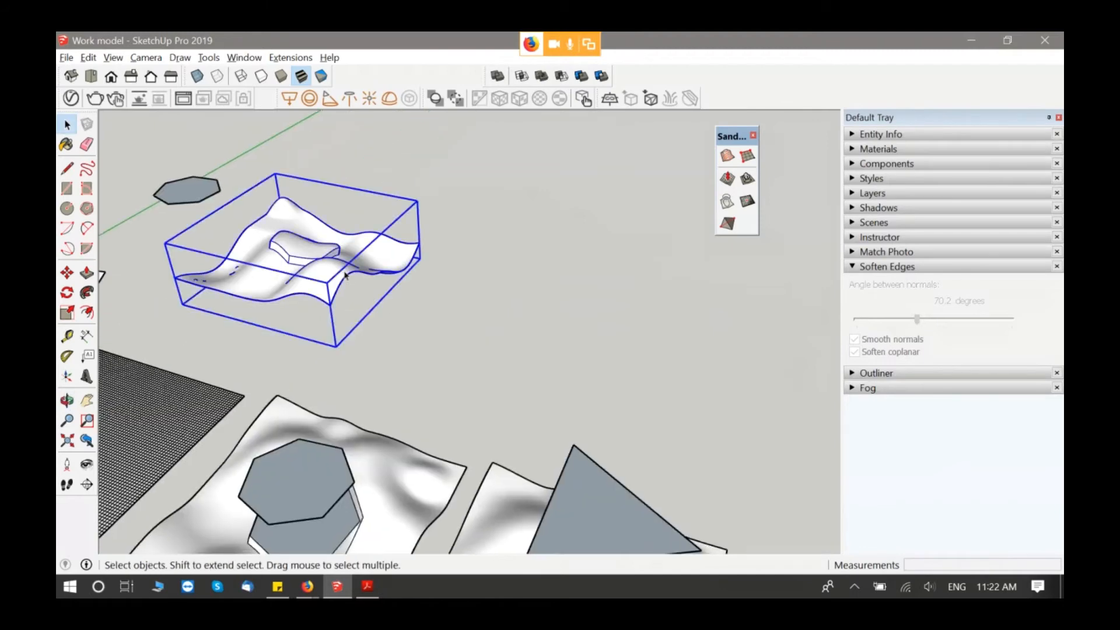
pyautogui.press('m')
pyautogui.click(373, 283)
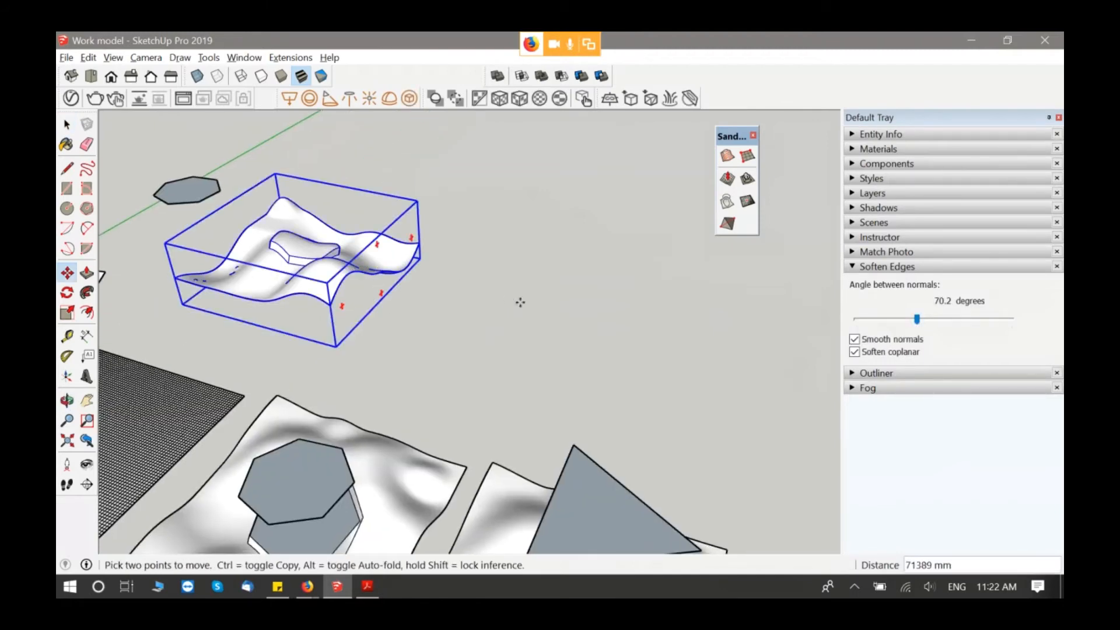
pyautogui.keyDown('shift'); pyautogui.moveTo(625, 330); pyautogui.dragTo(349, 453, button='middle'); pyautogui.keyUp('shift')
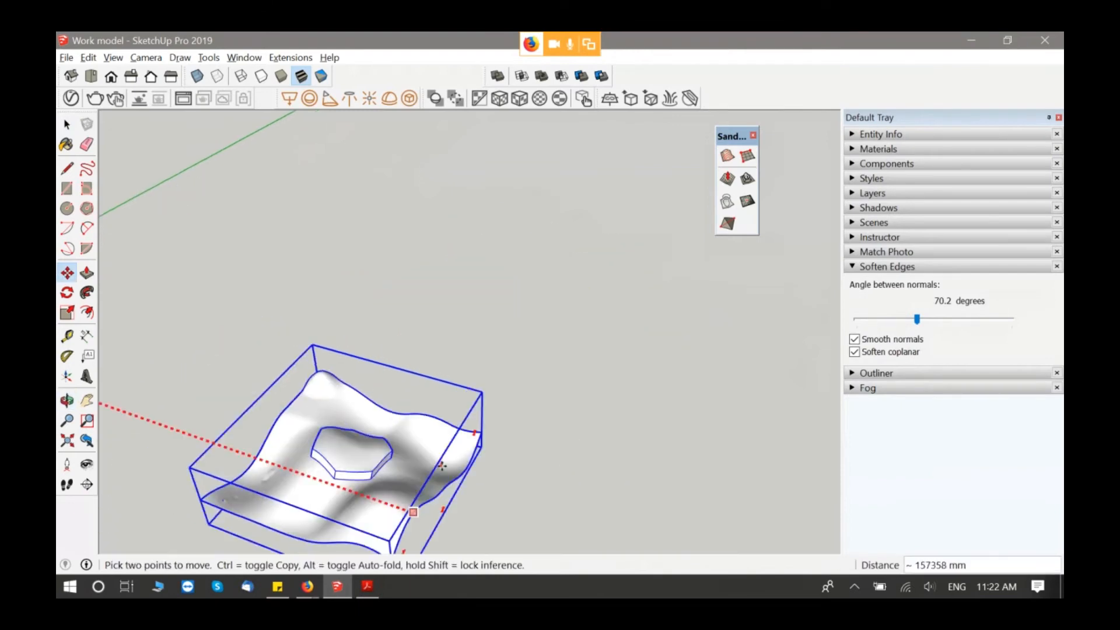
pyautogui.click(443, 470)
# Step: Copy the octagon-stamped terrain group about 115 m away from the original
pyautogui.press('space')
pyautogui.click(378, 465)
pyautogui.press('m')
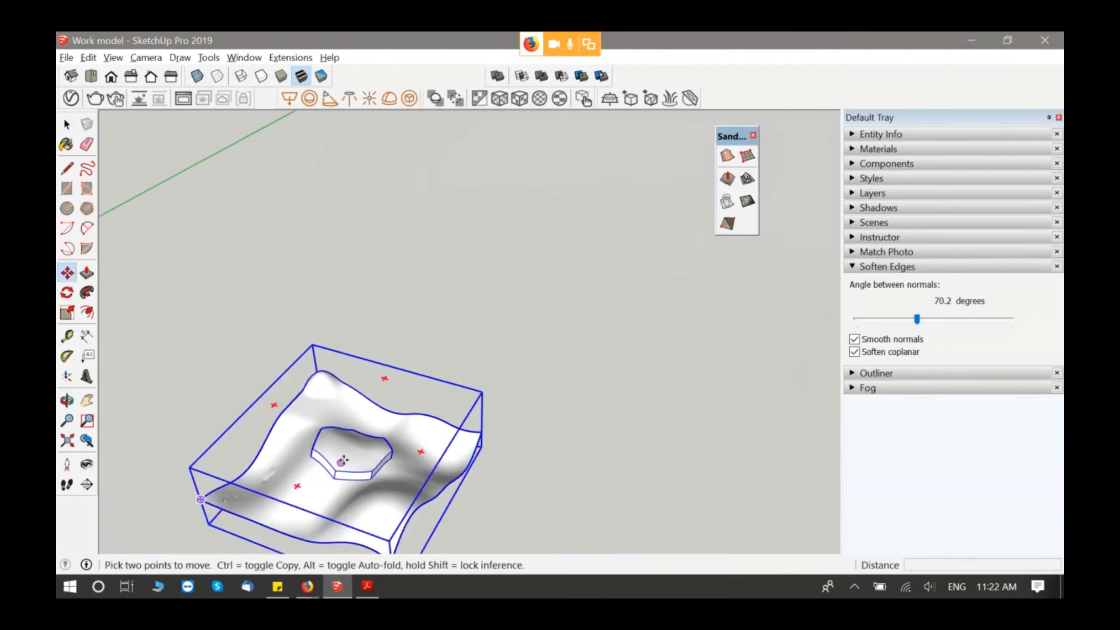
pyautogui.press('ctrl')
pyautogui.click(341, 463)
pyautogui.click(468, 316)
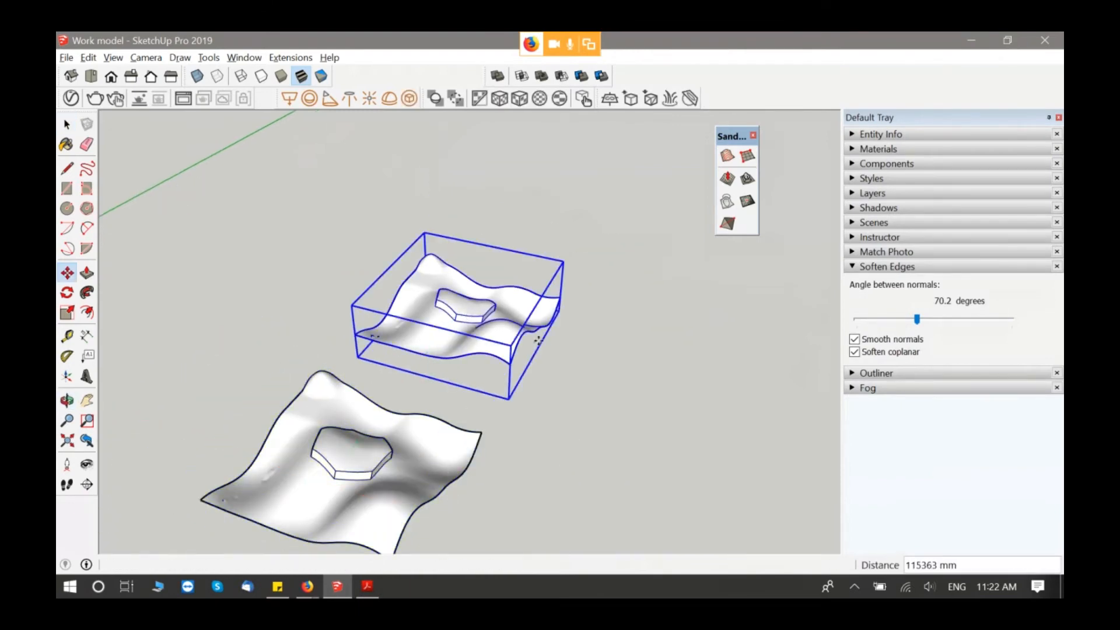
pyautogui.press('space')
# Step: Flip the copied terrain group along the group's green axis
pyautogui.moveTo(476, 369); pyautogui.dragTo(510, 321, button='middle')
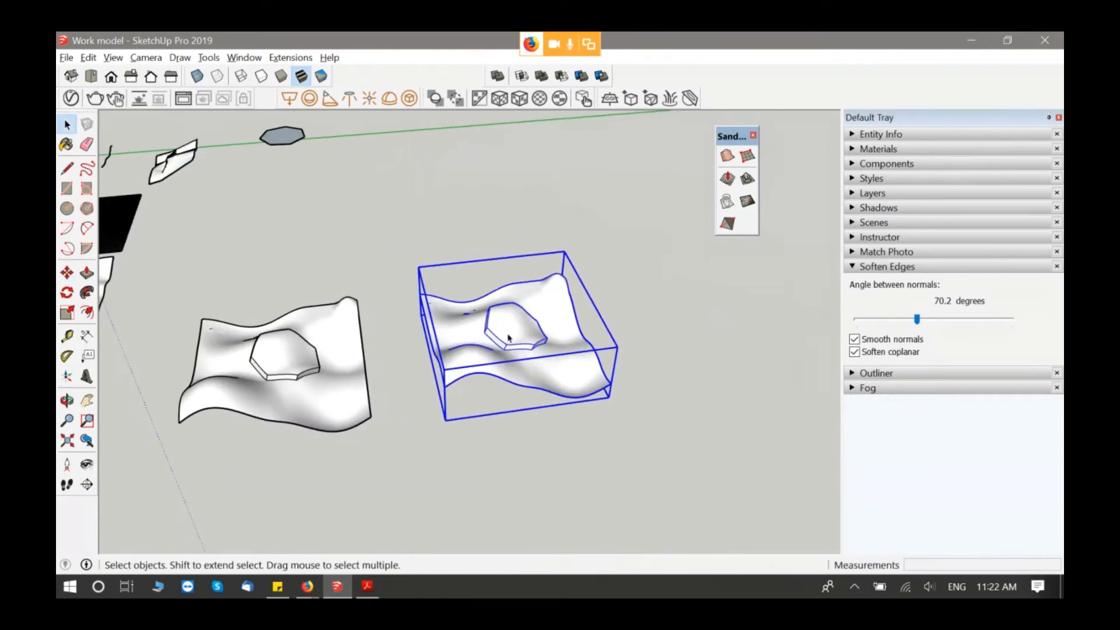
pyautogui.rightClick(508, 321)
pyautogui.moveTo(554, 344)
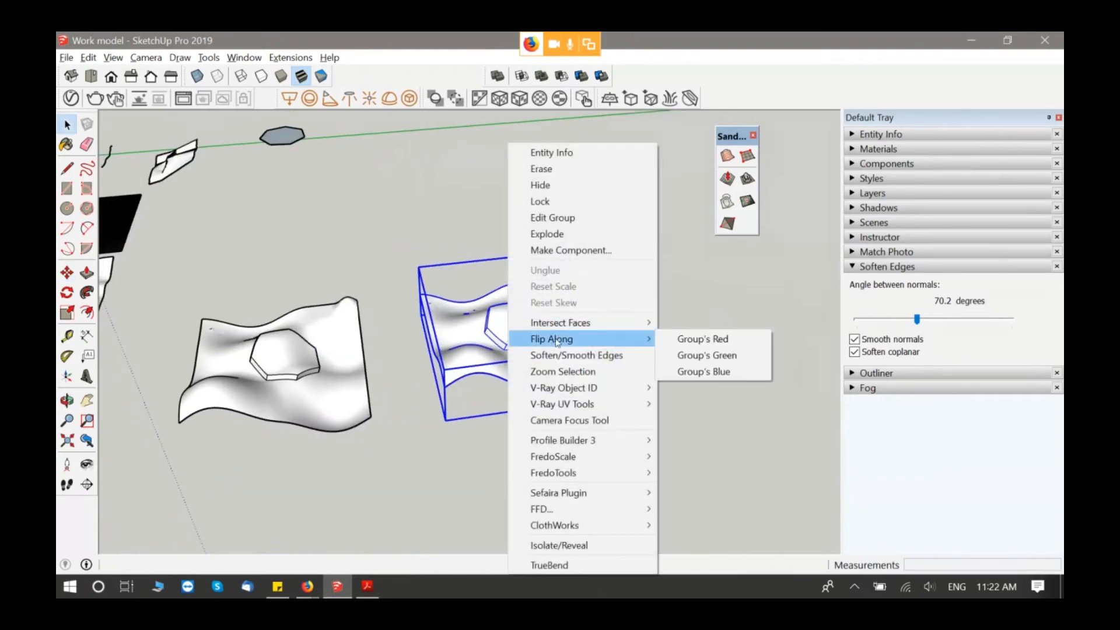
pyautogui.click(687, 356)
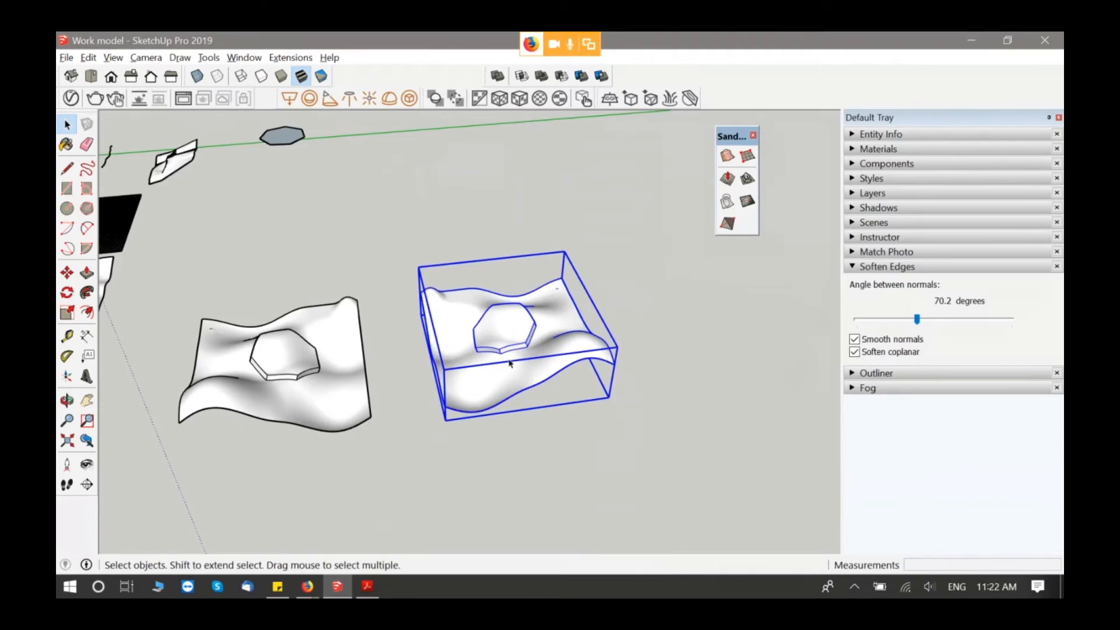
# Step: Move the mirrored terrain copy about 34.4 m so its corner meets the original terrain's matching corner and the two edges join
pyautogui.moveTo(509, 364); pyautogui.dragTo(284, 336, button='middle')
pyautogui.scroll(3, 561, 356)
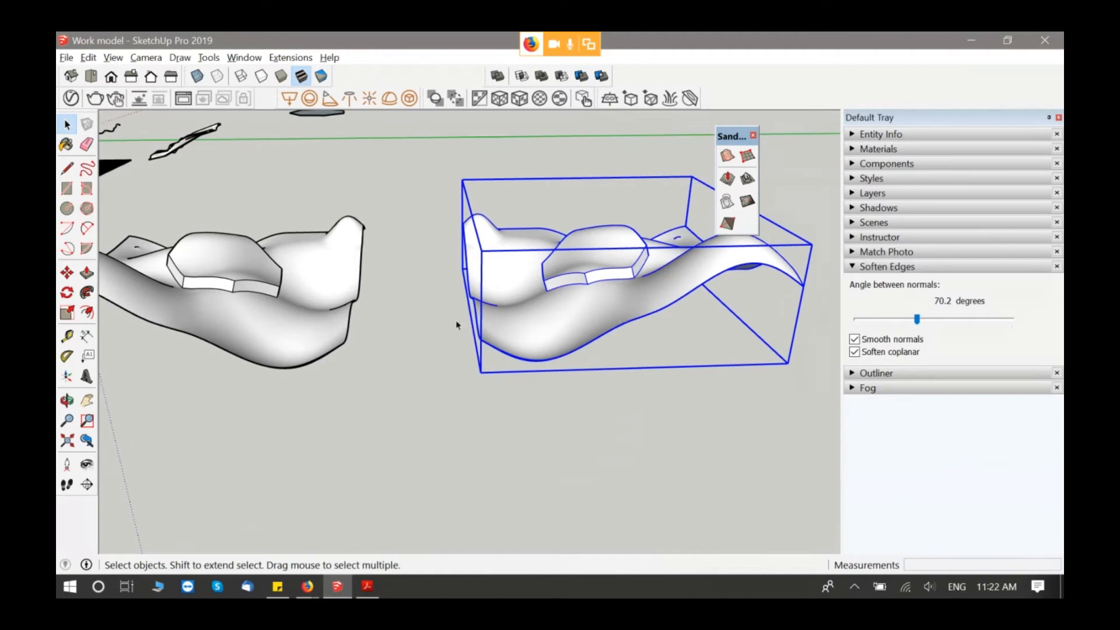
pyautogui.scroll(2, 444, 322)
pyautogui.moveTo(426, 317); pyautogui.dragTo(583, 350, button='middle')
pyautogui.scroll(2, 597, 378)
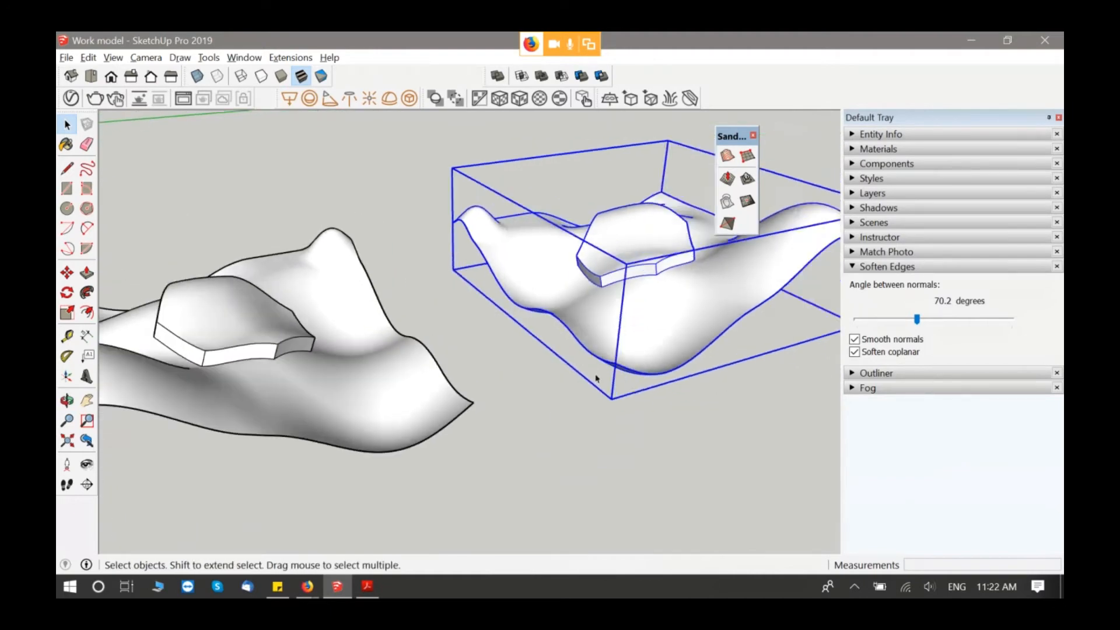
pyautogui.scroll(1, 597, 378)
pyautogui.press('m')
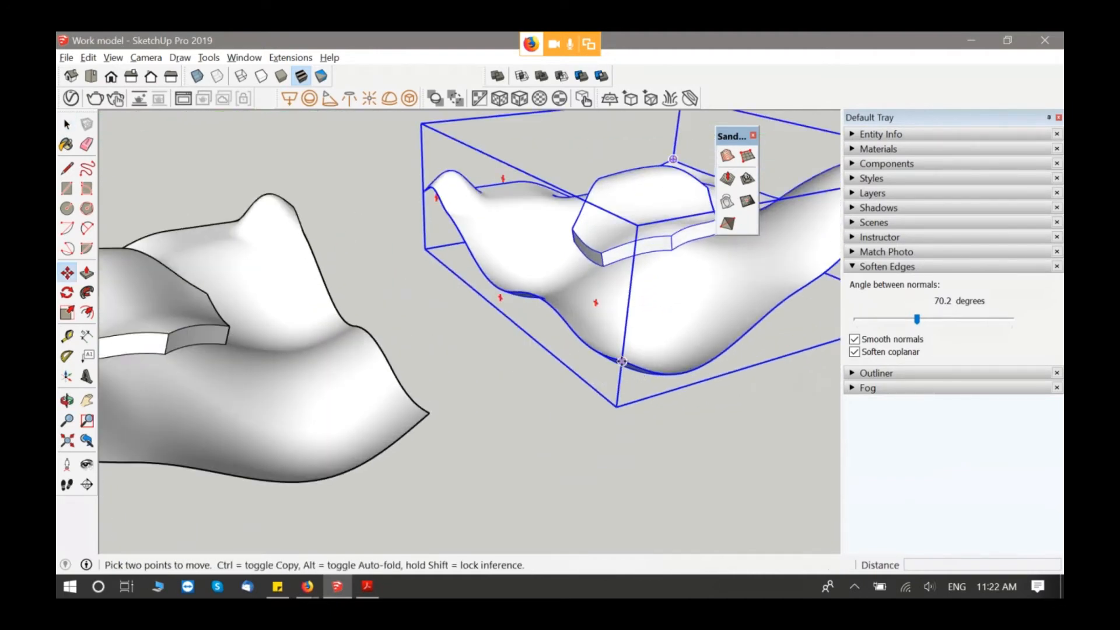
pyautogui.moveTo(653, 373); pyautogui.dragTo(555, 475, button='middle')
pyautogui.scroll(3, 396, 425)
pyautogui.click(414, 412)
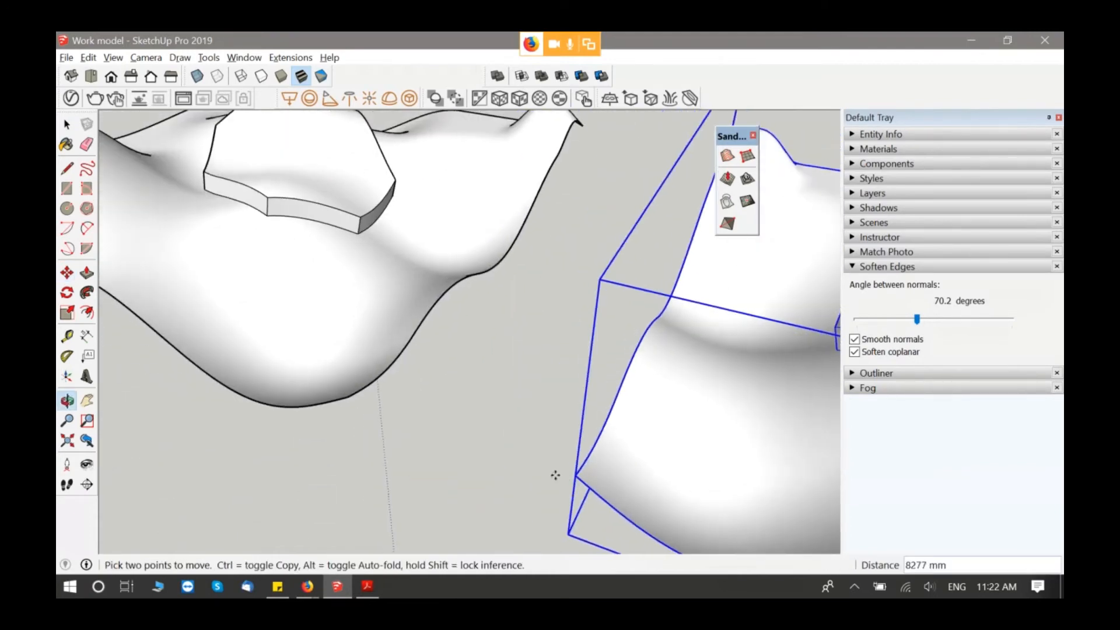
pyautogui.moveTo(387, 409); pyautogui.dragTo(580, 471, button='middle')
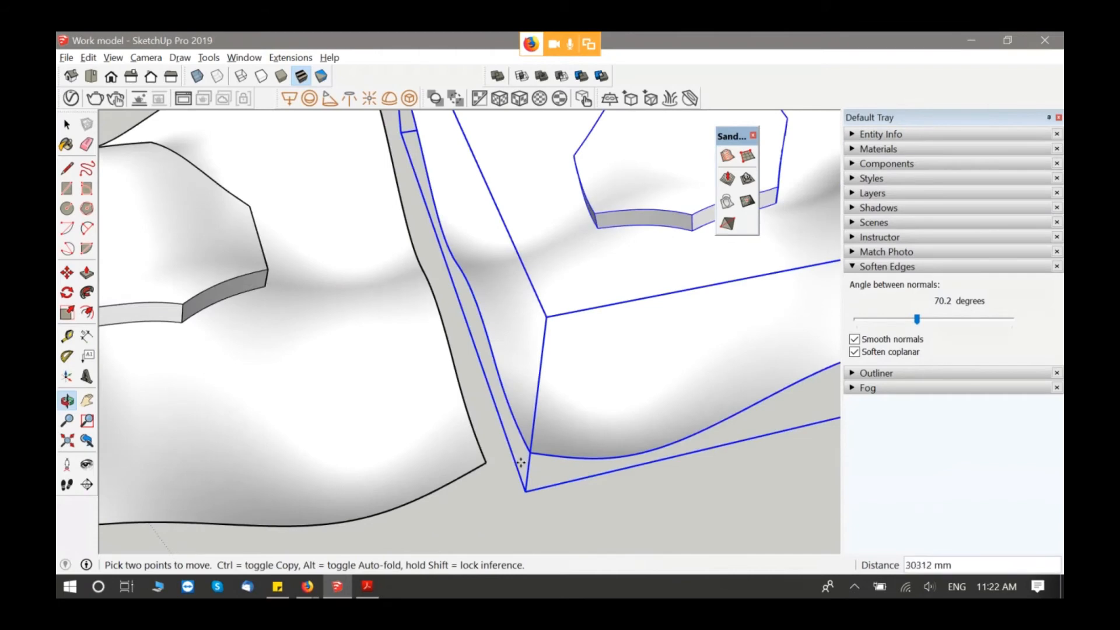
pyautogui.scroll(2, 486, 461)
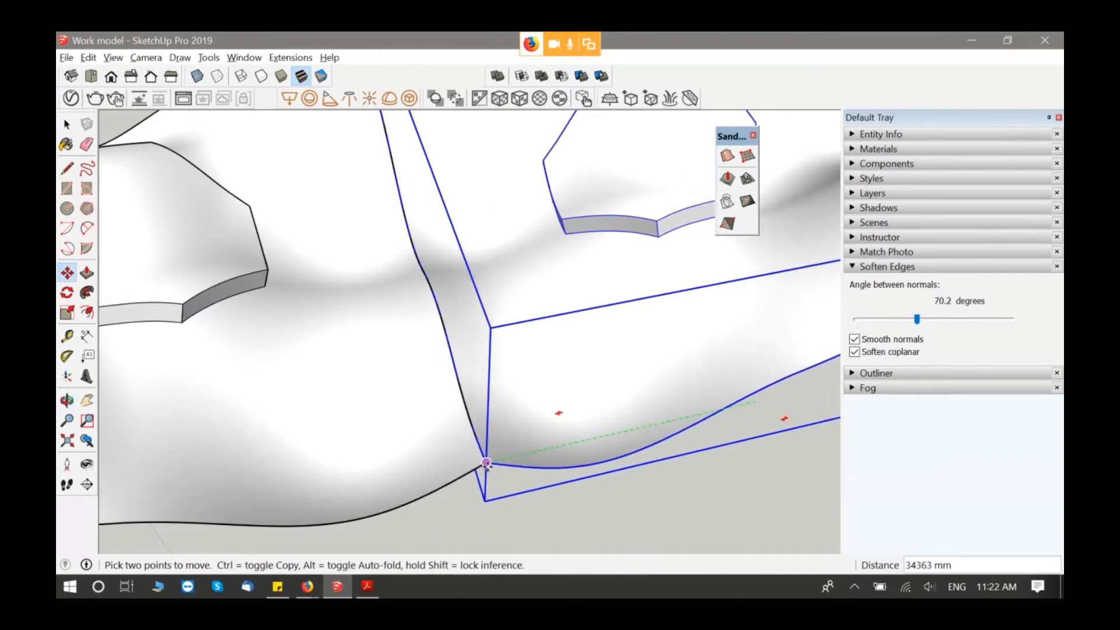
pyautogui.click(487, 463)
pyautogui.press('space')
# Step: Group the original terrain and its mirrored copy together
pyautogui.scroll(-4, 518, 447)
pyautogui.moveTo(467, 420); pyautogui.dragTo(303, 372, button='middle')
pyautogui.scroll(-3, 302, 372)
pyautogui.moveTo(380, 371); pyautogui.dragTo(310, 395, button='middle')
pyautogui.click(310, 395)
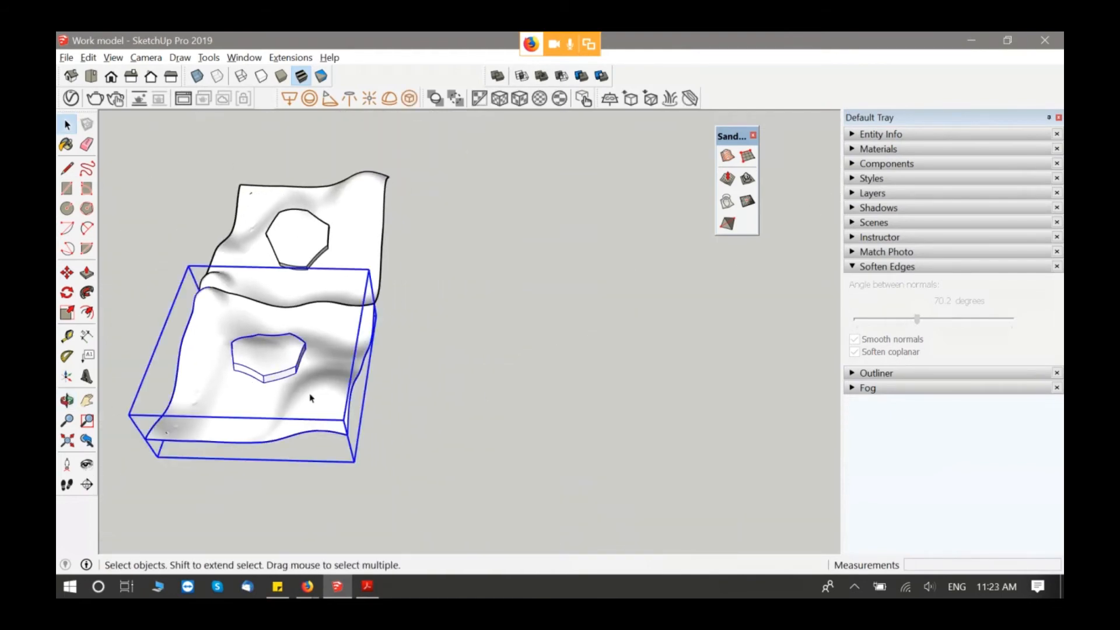
pyautogui.keyDown('shift'); pyautogui.click(348, 257); pyautogui.keyUp('shift')
pyautogui.rightClick(349, 256)
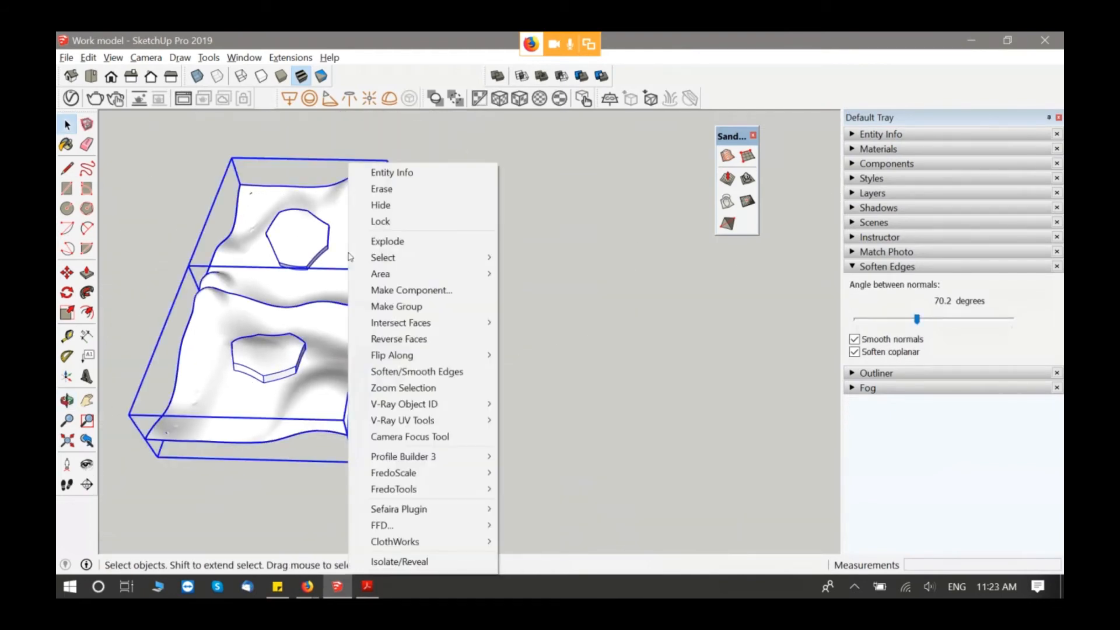
pyautogui.click(401, 311)
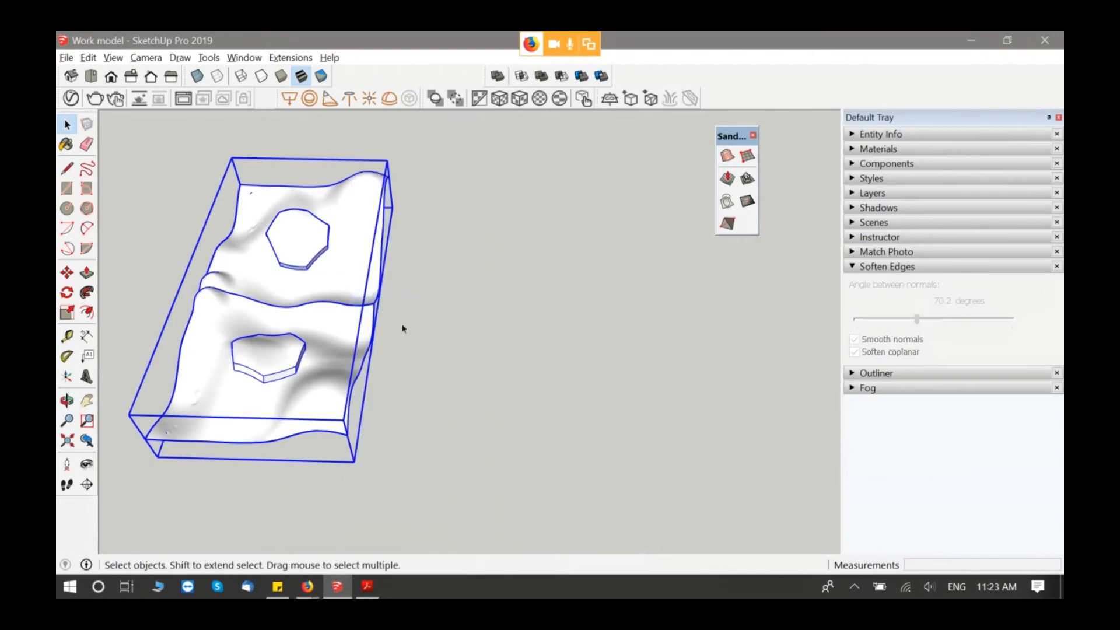
# Step: Copy the grouped pair of terrains into the open space beside it along the red axis
pyautogui.press('m')
pyautogui.click(325, 404)
pyautogui.press('ctrl')
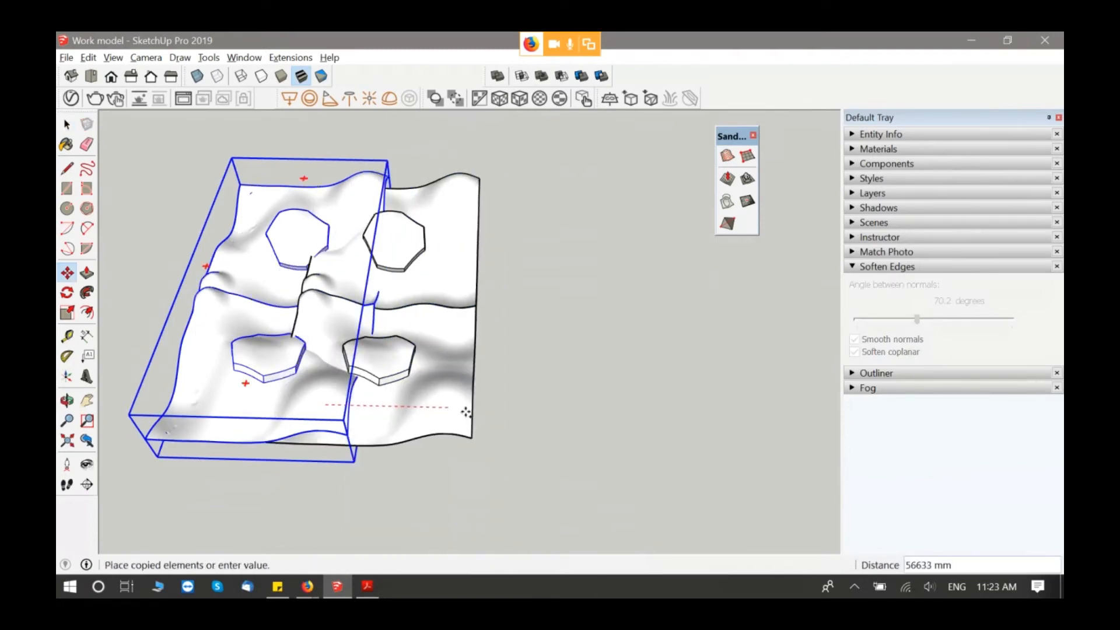
pyautogui.click(607, 424)
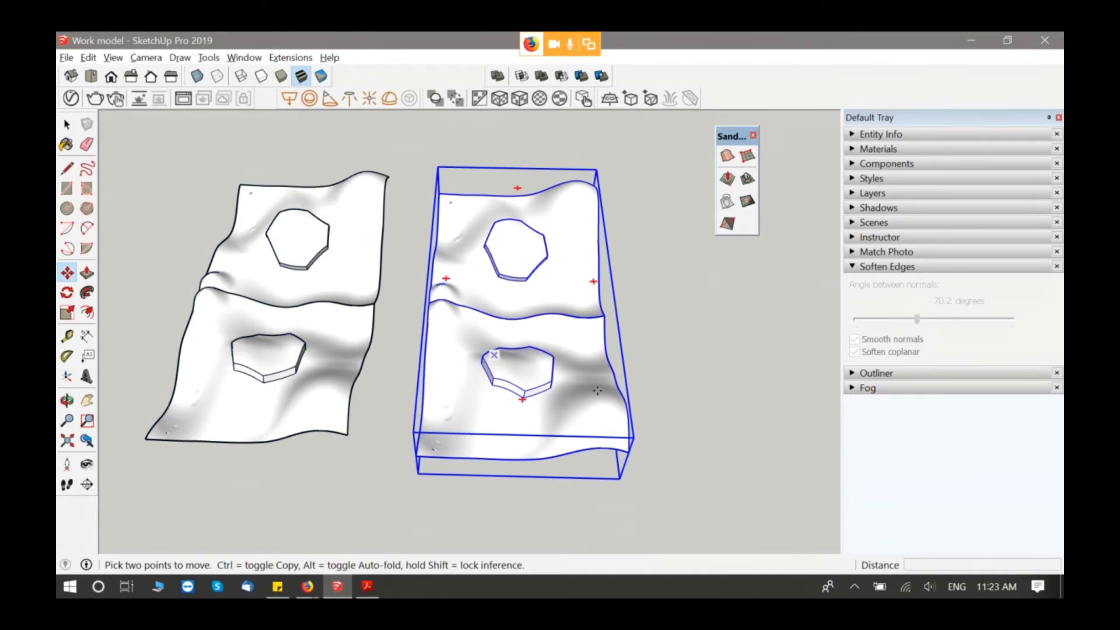
# Step: Flip the copied terrain pair along the group's red axis
pyautogui.rightClick(520, 249)
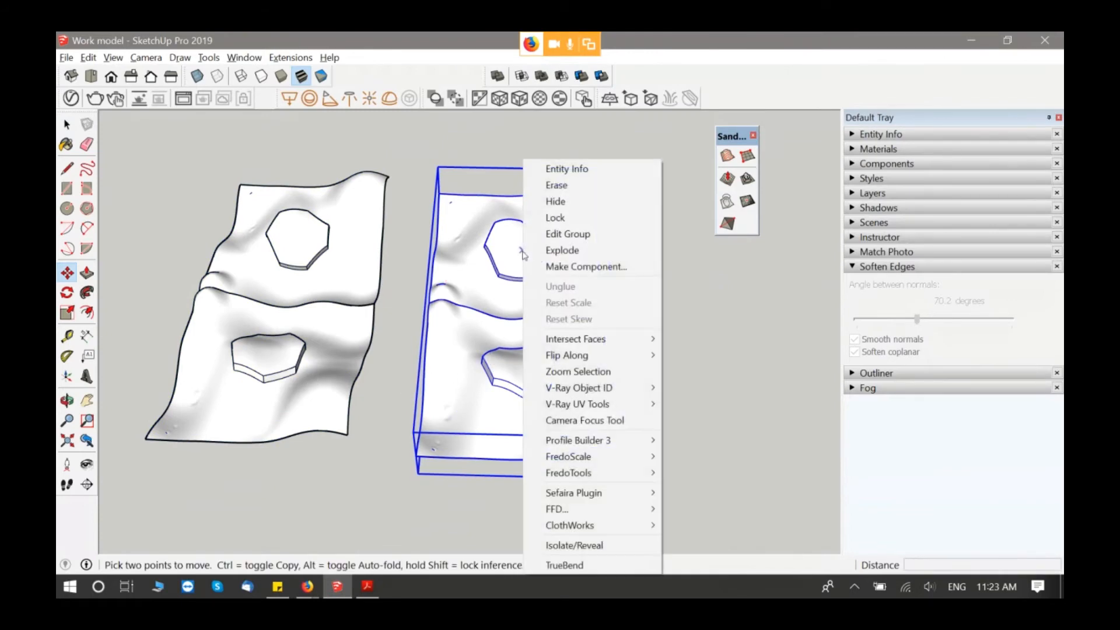
pyautogui.moveTo(583, 357)
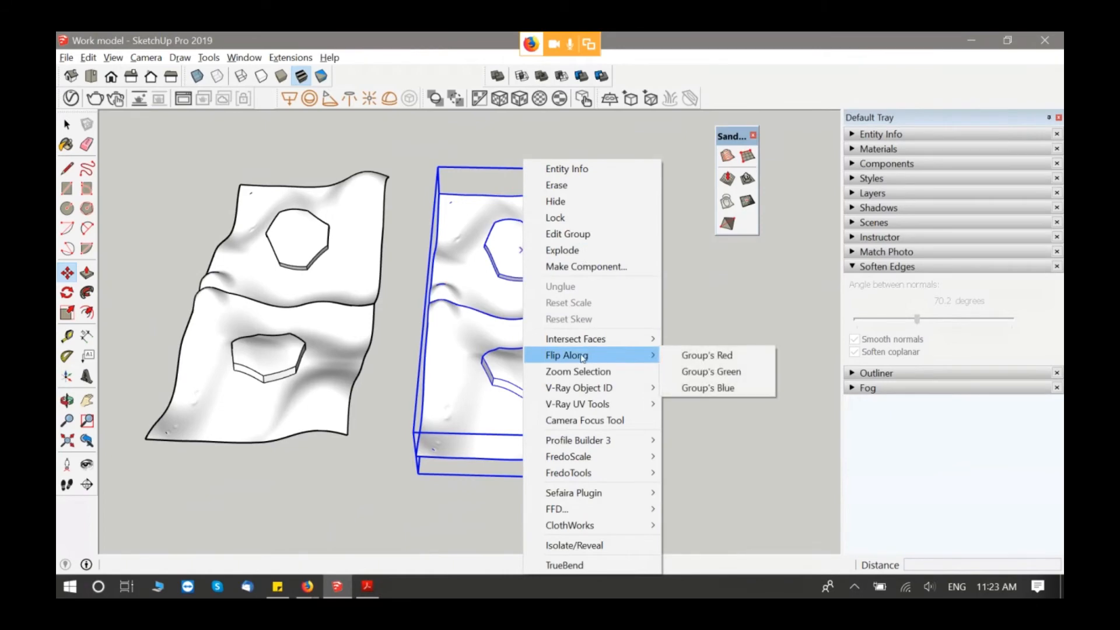
pyautogui.click(694, 354)
# Step: Move the flipped terrain pair about 25.6 m from its seam endpoint to beside the matching seam endpoint of the first pair
pyautogui.moveTo(461, 338); pyautogui.dragTo(580, 245, button='middle')
pyautogui.press('m')
pyautogui.scroll(5, 480, 380)
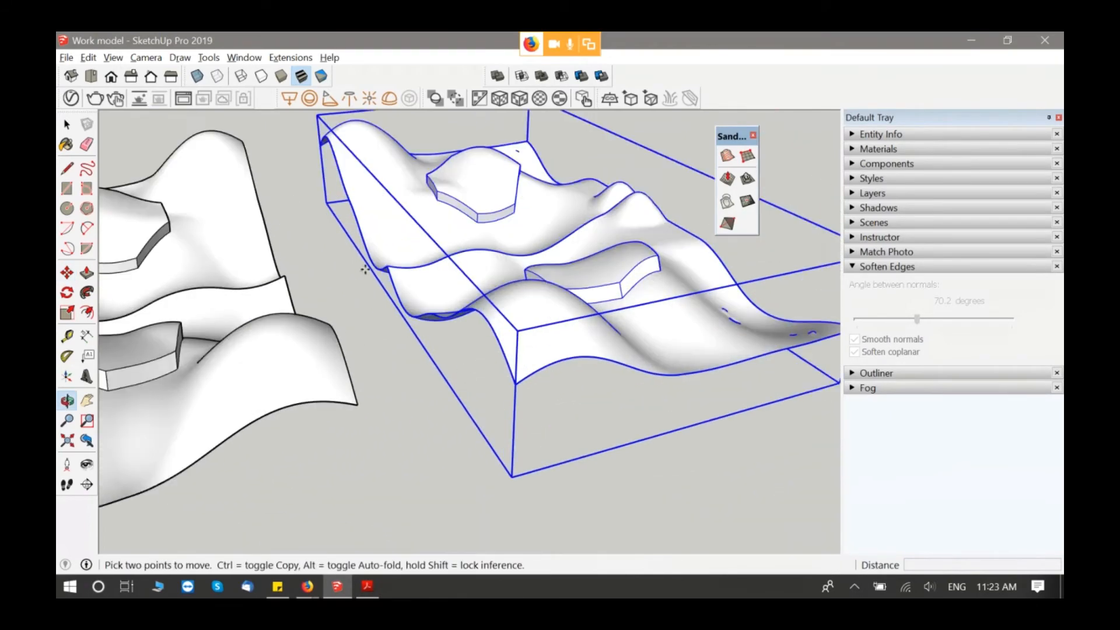
pyautogui.scroll(4, 366, 269)
pyautogui.moveTo(366, 269); pyautogui.dragTo(467, 347, button='middle')
pyautogui.scroll(2, 408, 286)
pyautogui.press('space')
pyautogui.scroll(-6, 425, 293)
pyautogui.scroll(4, 470, 346)
pyautogui.press('m')
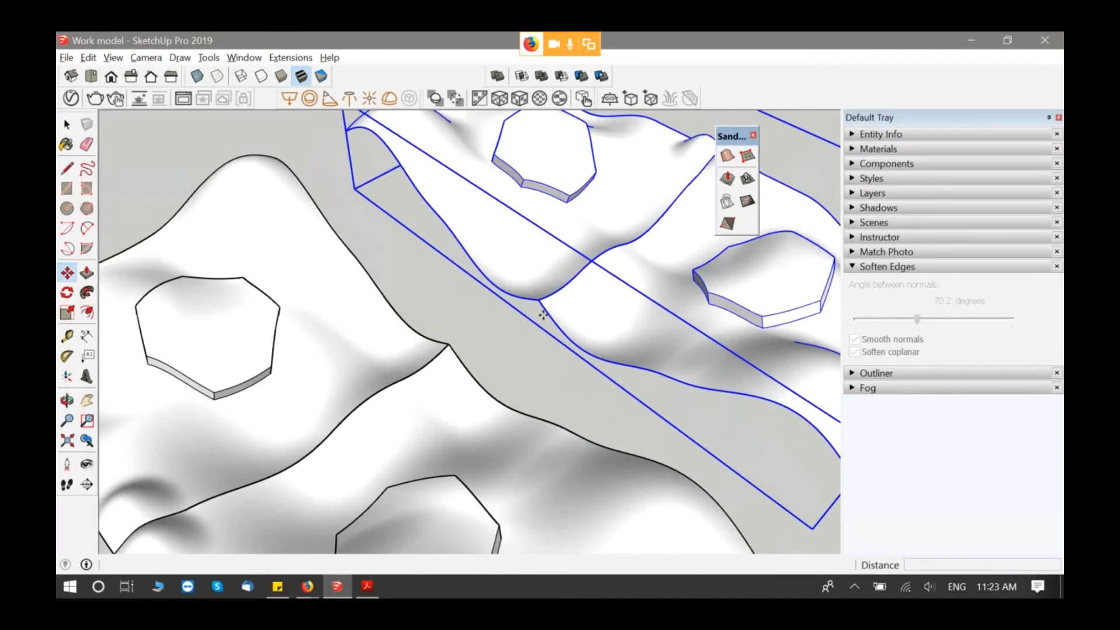
pyautogui.click(541, 299)
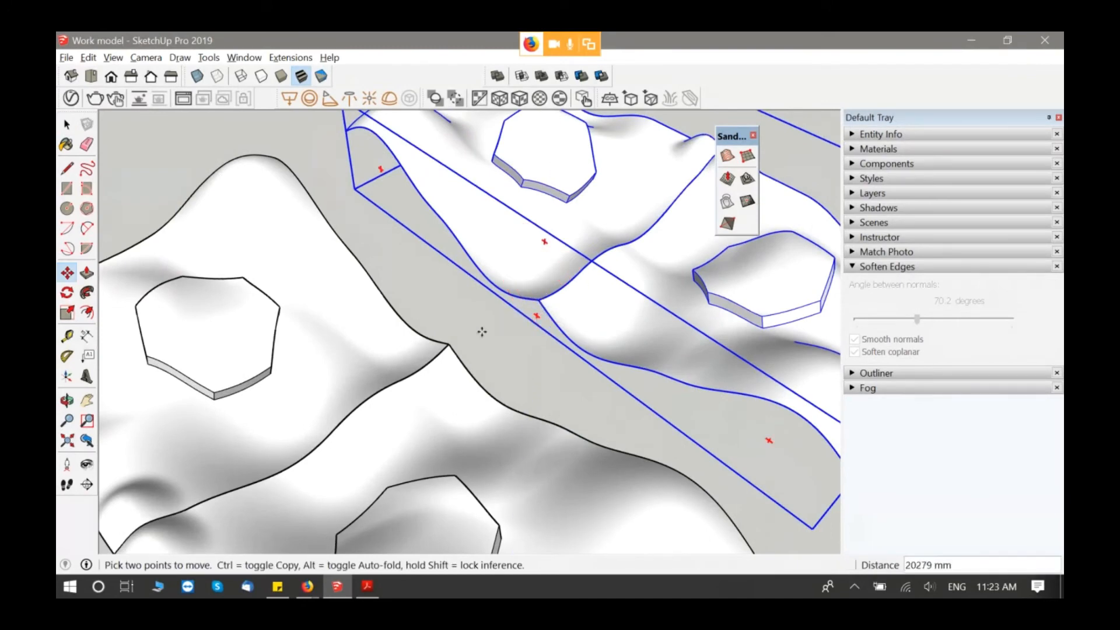
pyautogui.moveTo(480, 332); pyautogui.dragTo(449, 344, button='middle')
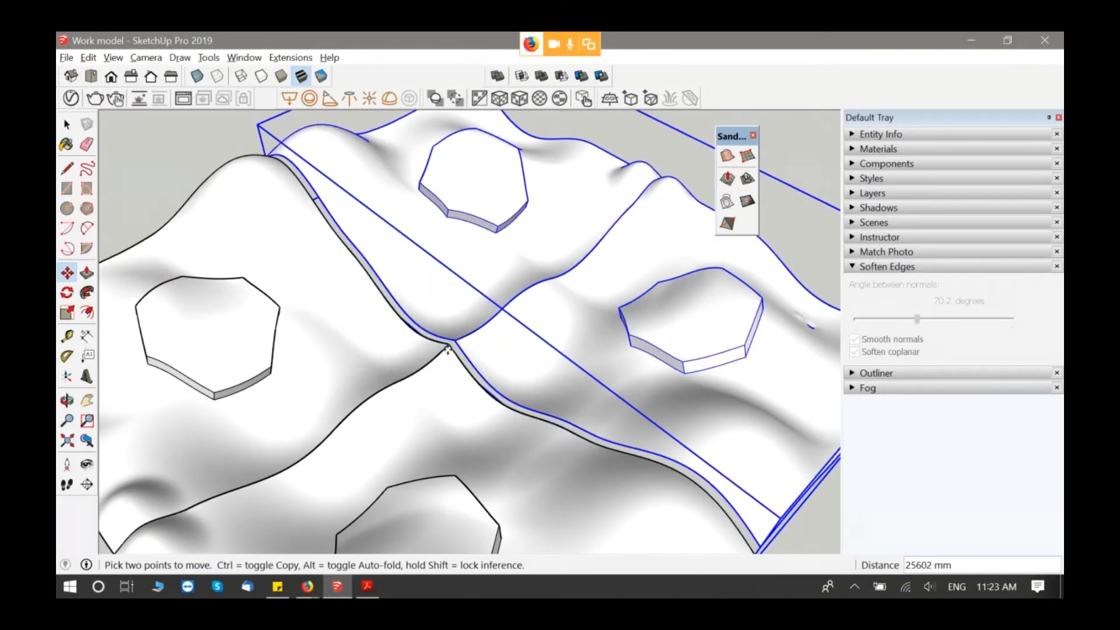
# Step: Close the remaining gap by snapping the flipped pair's seam endpoint exactly onto the first pair's seam endpoint
pyautogui.scroll(4, 450, 343)
pyautogui.scroll(3, 455, 338)
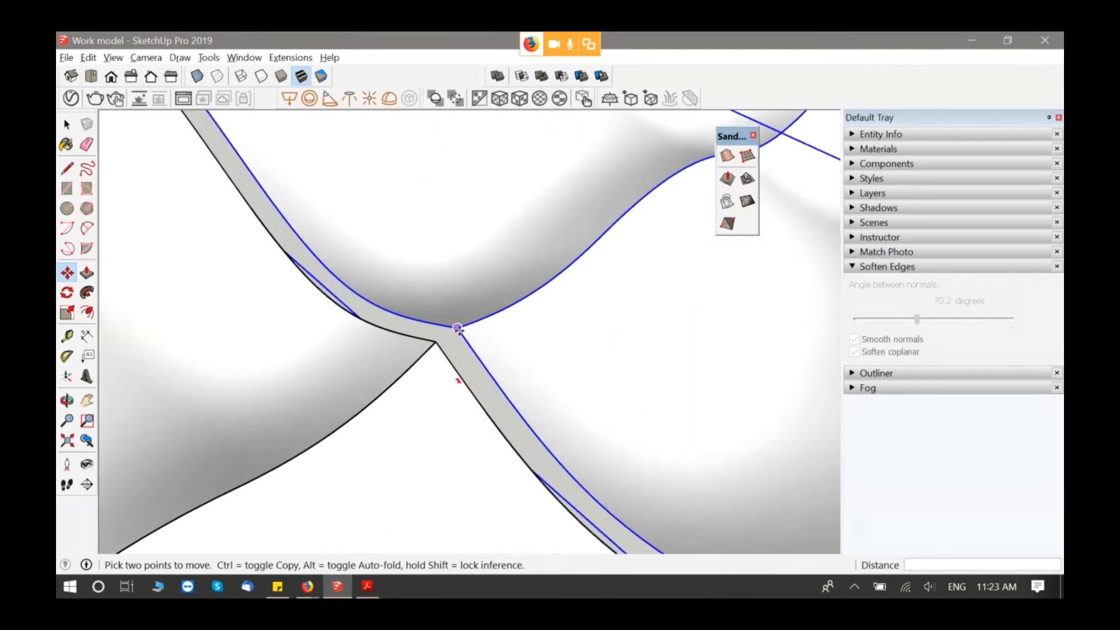
pyautogui.click(435, 341)
pyautogui.press('space')
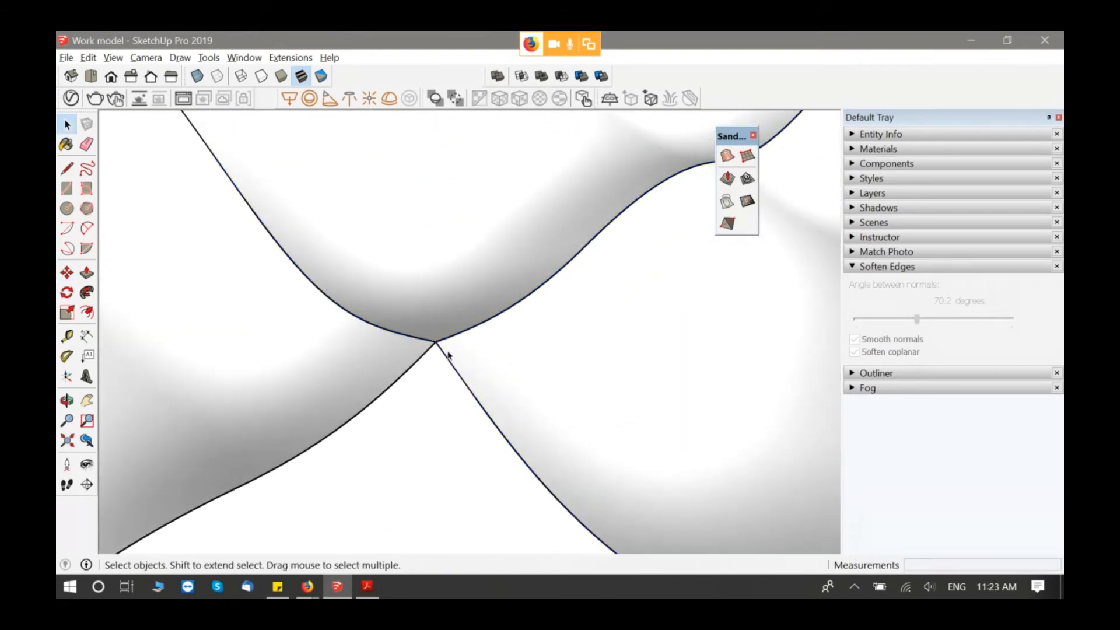
# Step: Rotate the joined four-part terrain upright about the red axis and move it about 195 m along the green axis
pyautogui.scroll(-4, 448, 340)
pyautogui.scroll(-6, 449, 339)
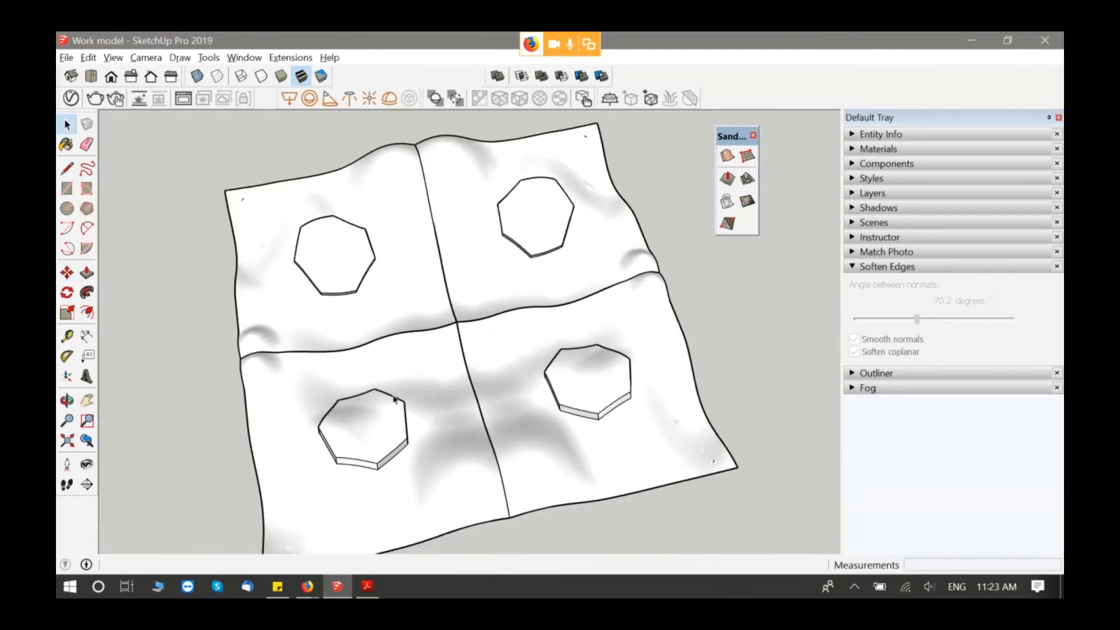
pyautogui.moveTo(449, 339); pyautogui.dragTo(400, 467, button='middle')
pyautogui.scroll(-2, 425, 356)
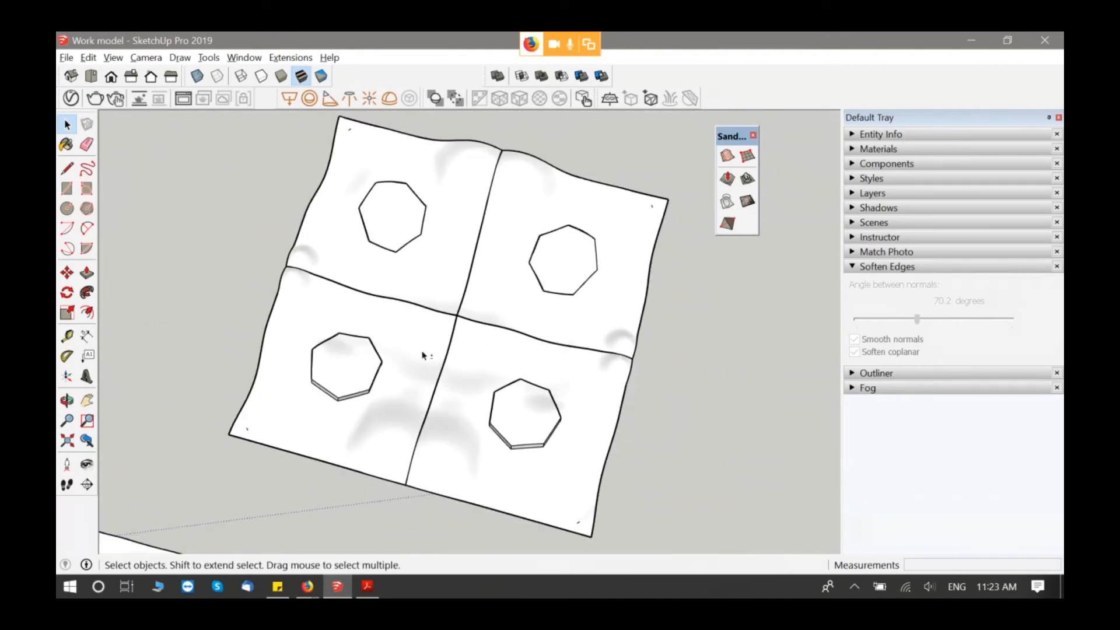
pyautogui.moveTo(425, 356); pyautogui.dragTo(354, 324, button='middle')
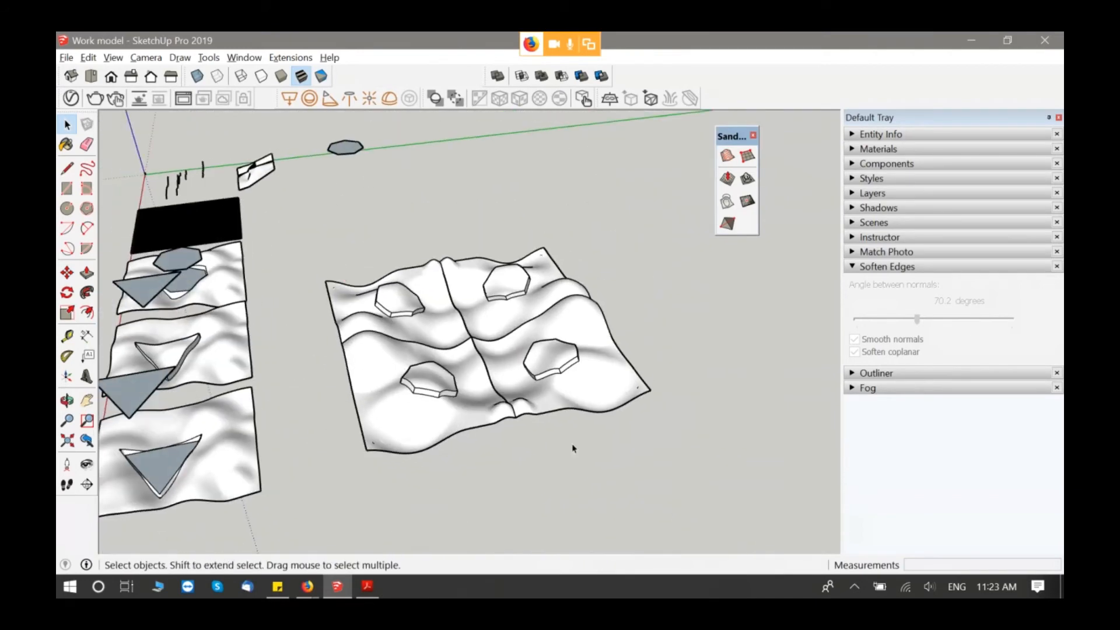
pyautogui.moveTo(628, 459); pyautogui.dragTo(366, 260)
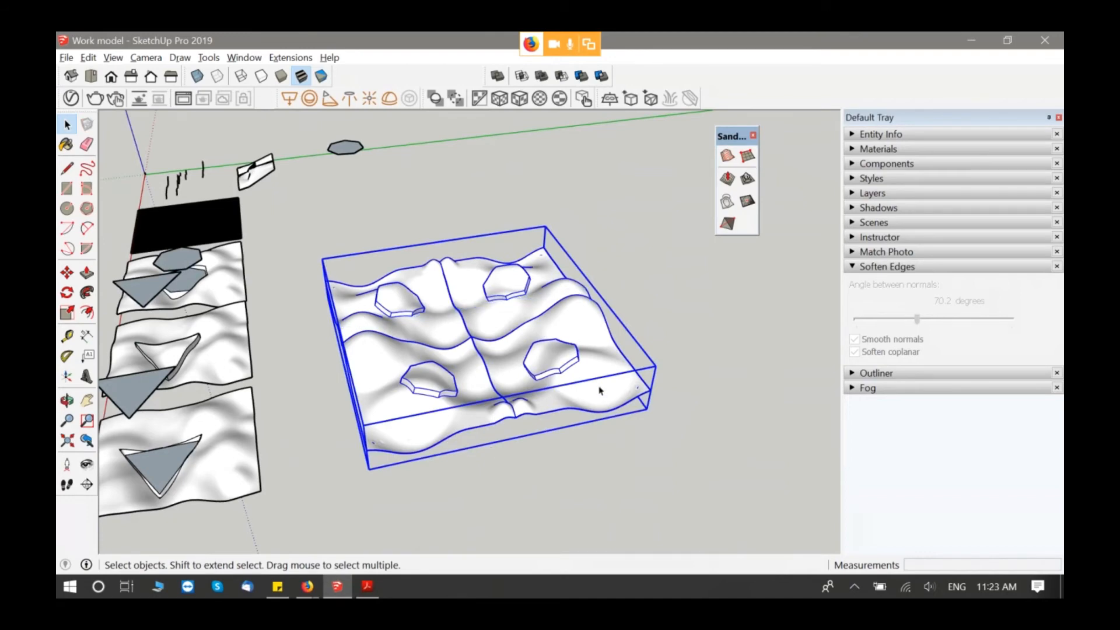
pyautogui.press('m')
pyautogui.press('q')
pyautogui.click(515, 434)
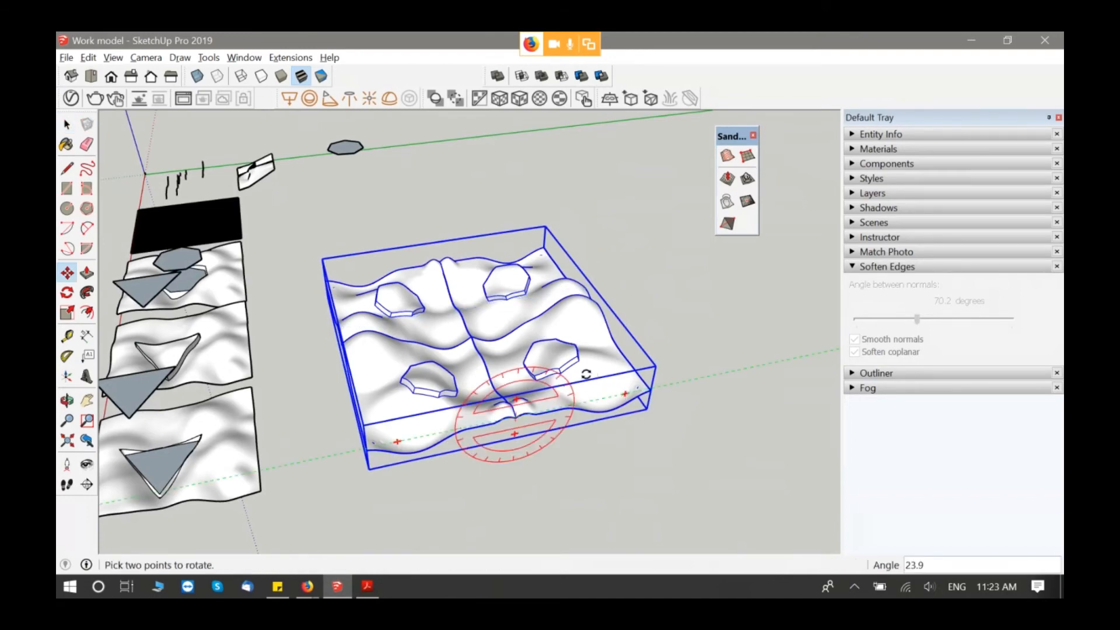
pyautogui.click(517, 374)
pyautogui.press('m')
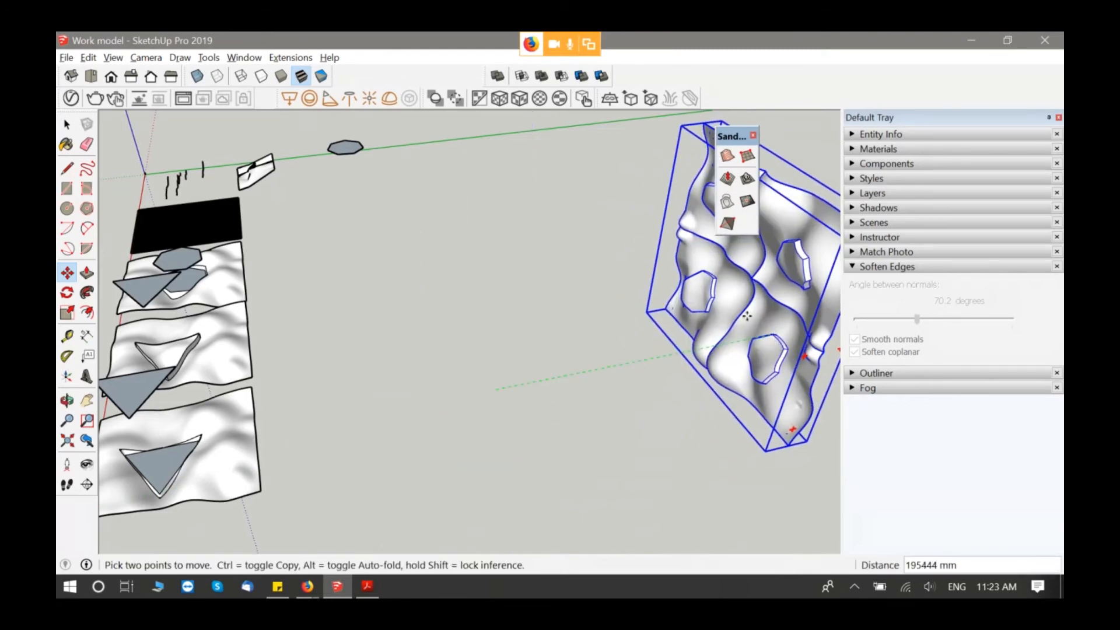
pyautogui.click(747, 315)
# Step: Examine the upright four-part terrain from several angles as a decorative wall-like panel
pyautogui.moveTo(741, 318); pyautogui.dragTo(583, 362, button='middle')
pyautogui.scroll(2, 469, 378)
pyautogui.scroll(-5, 484, 348)
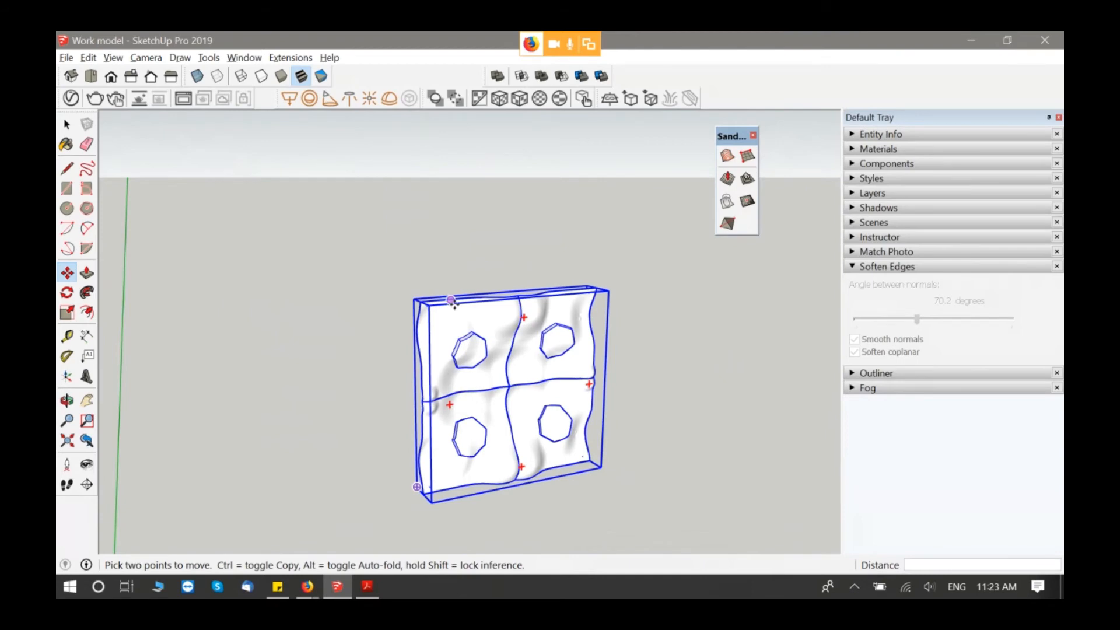
pyautogui.moveTo(625, 338); pyautogui.dragTo(435, 388, button='middle')
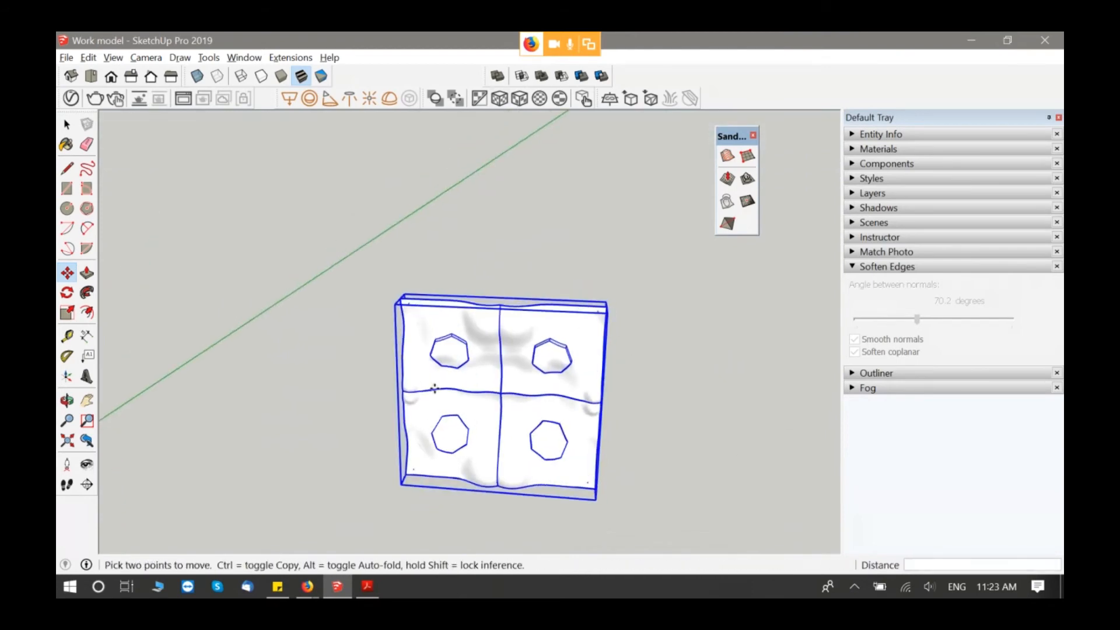
pyautogui.scroll(5, 496, 354)
pyautogui.moveTo(497, 357); pyautogui.dragTo(402, 279, button='middle')
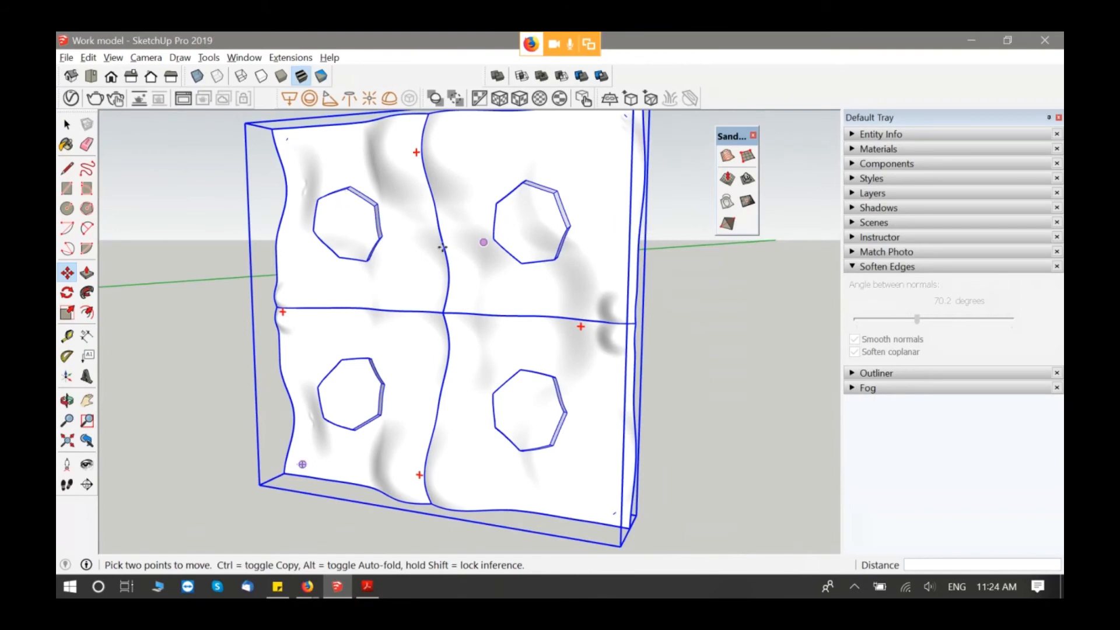
pyautogui.moveTo(442, 248); pyautogui.dragTo(452, 417, button='middle')
pyautogui.scroll(-4, 474, 381)
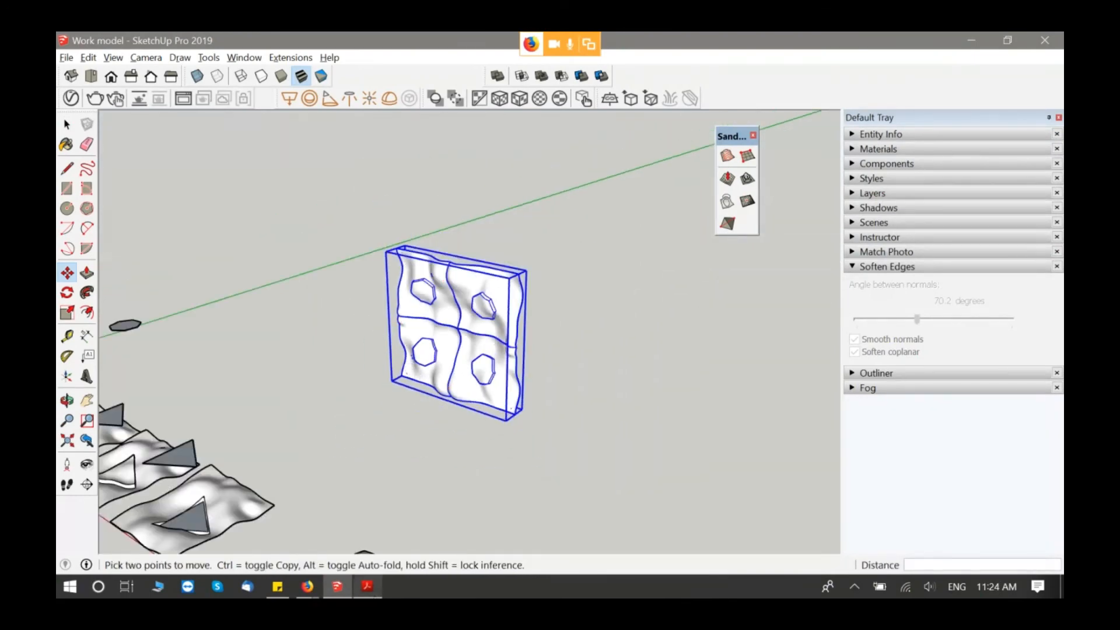
# Step: Switch to the Sandbox tool.pdf presentation in Adobe Acrobat Reader and page through to the closing slide
pyautogui.hotkey('alt', 'Tab')
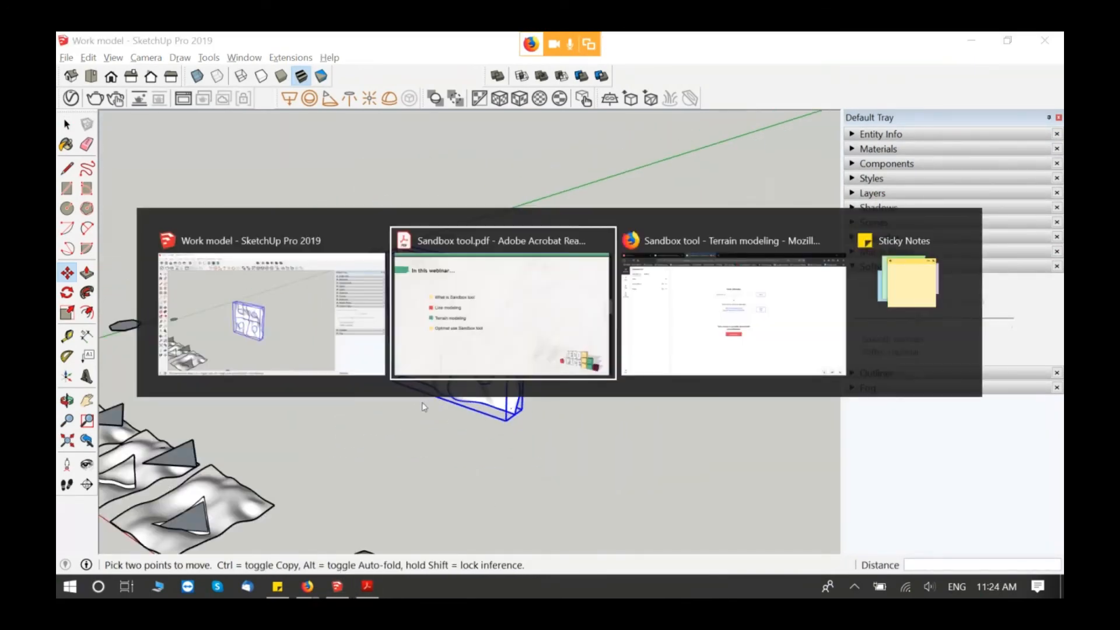
pyautogui.click(460, 325)
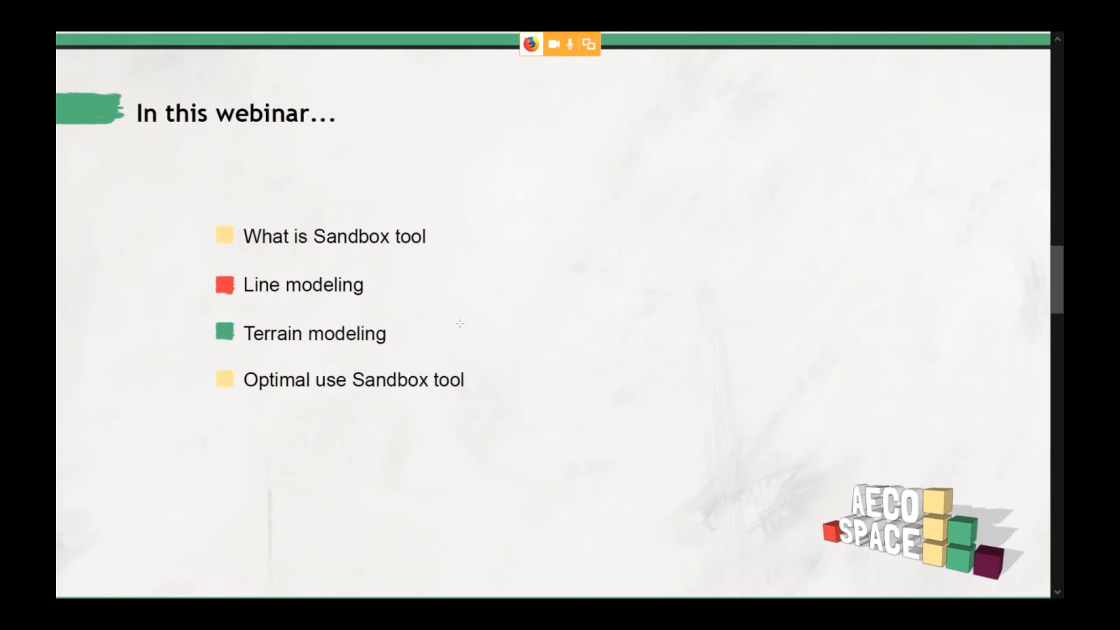
pyautogui.scroll(-1, 461, 324)
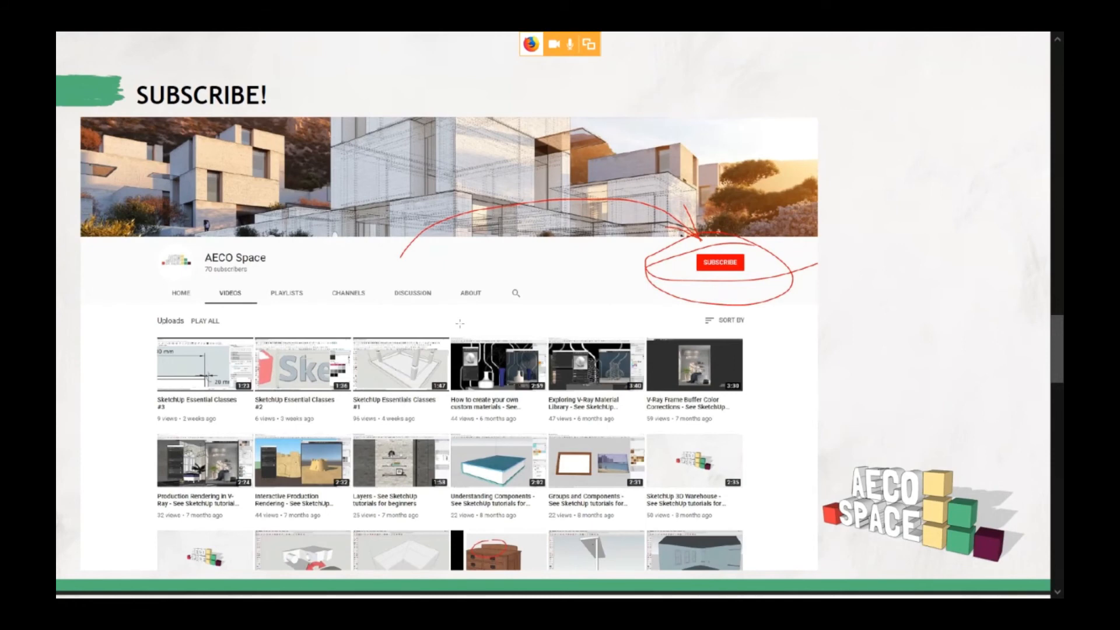
pyautogui.scroll(-3, 460, 323)
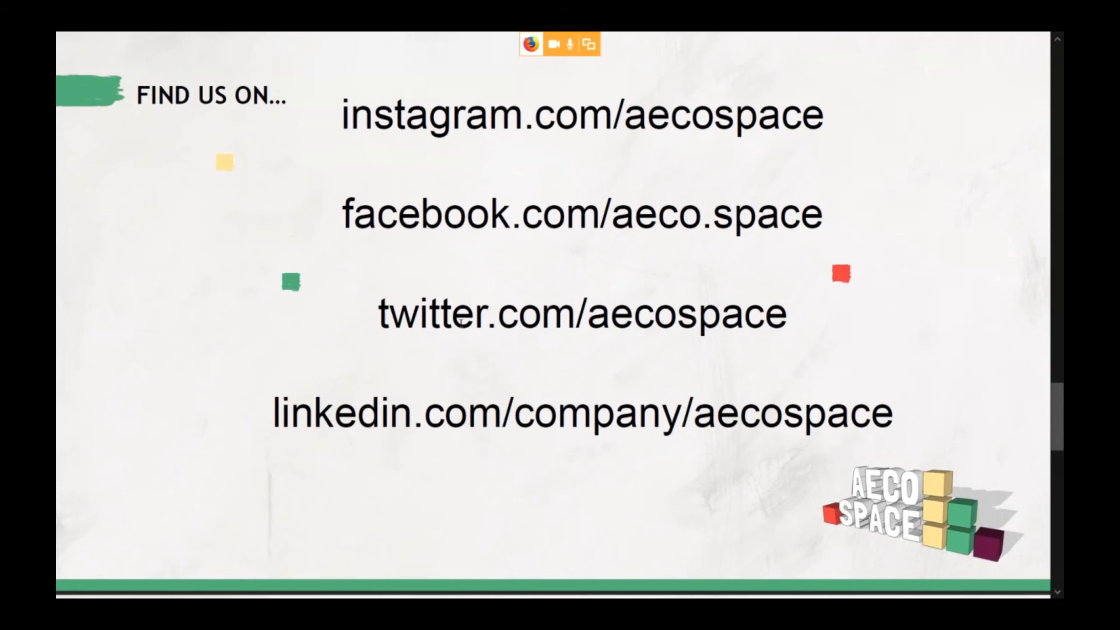
pyautogui.scroll(-5, 461, 323)
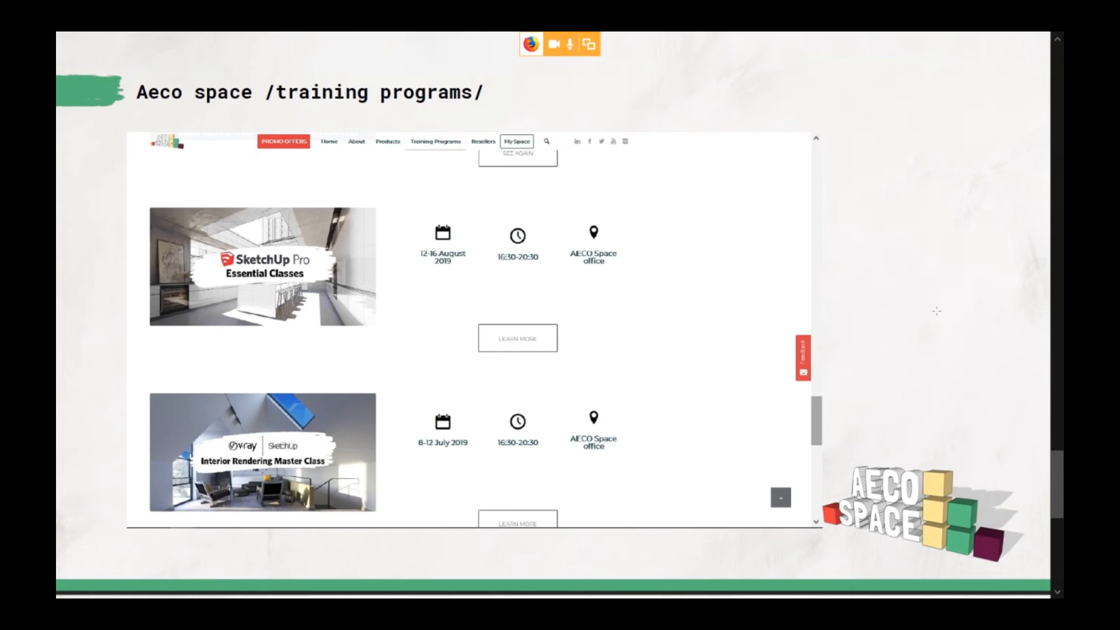
pyautogui.press('Right')
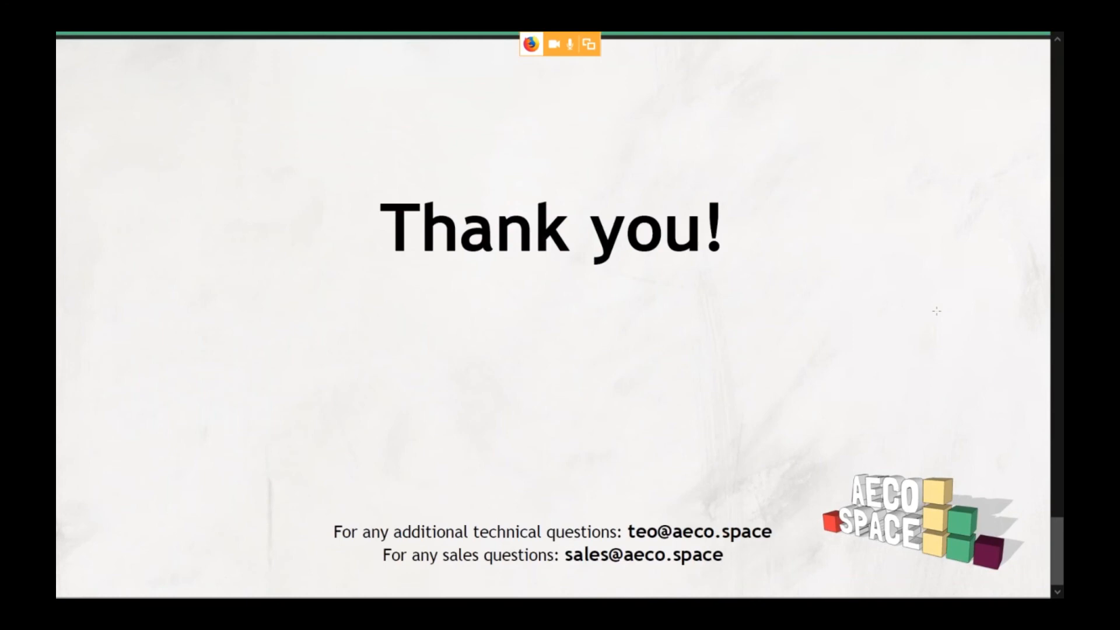